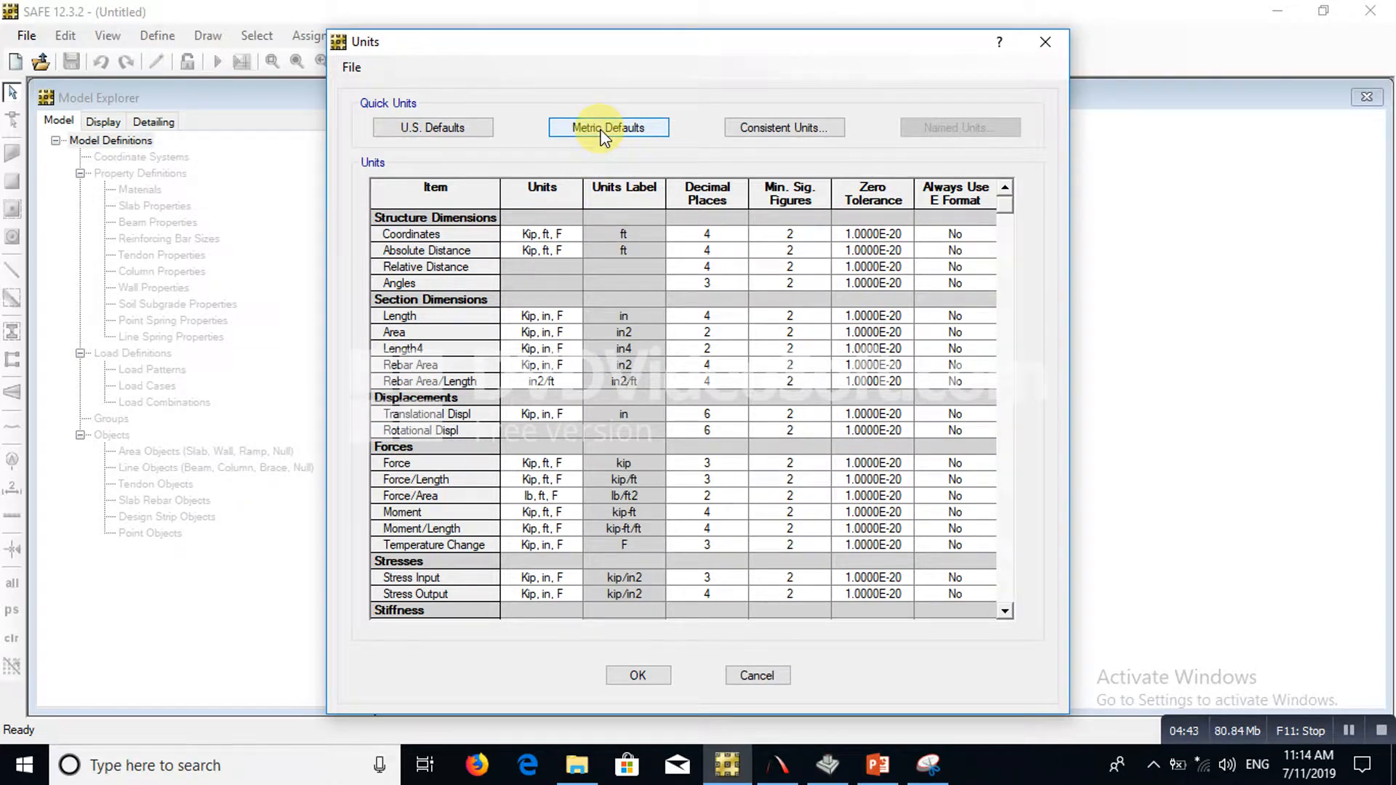
Apply the metric default units and start a new model from the Single Footing template
click(603, 129)
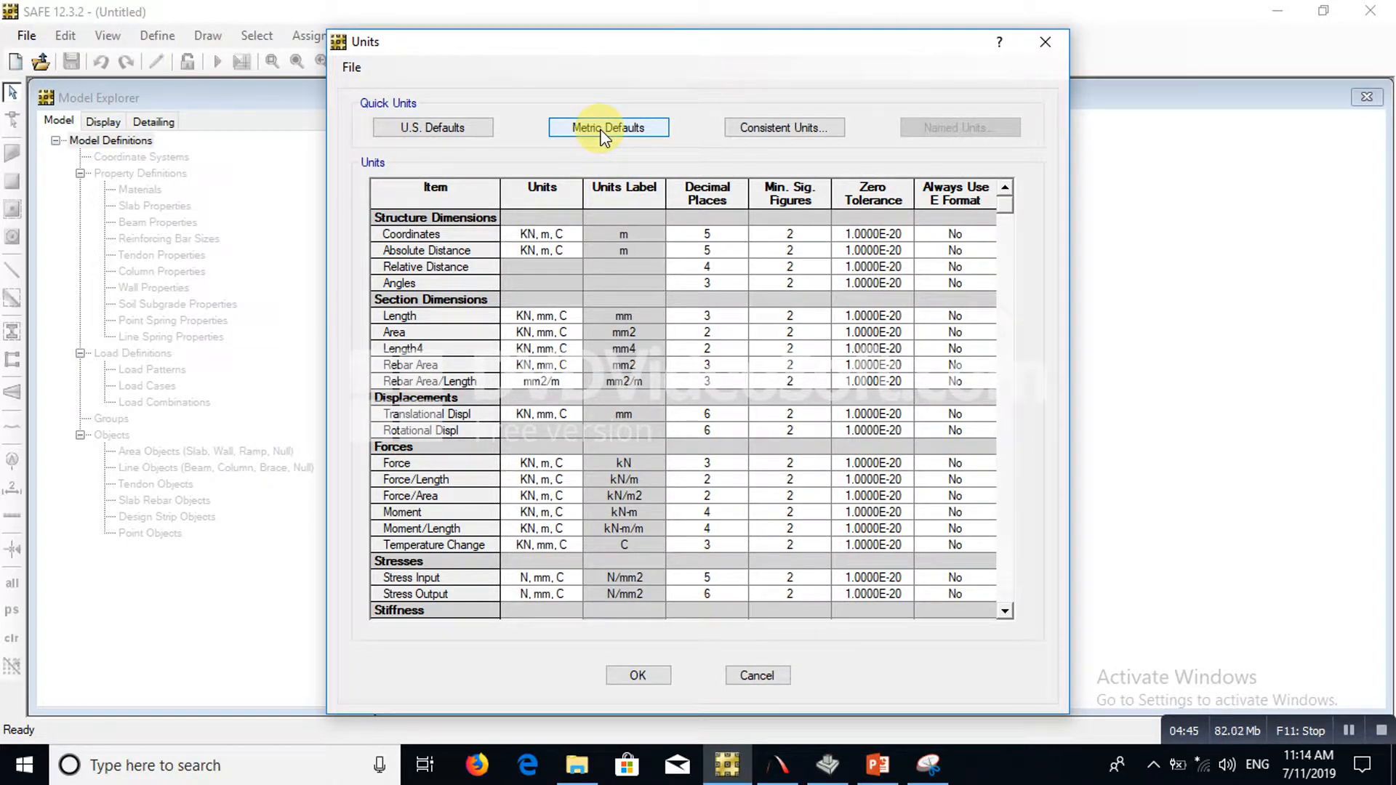
click(642, 676)
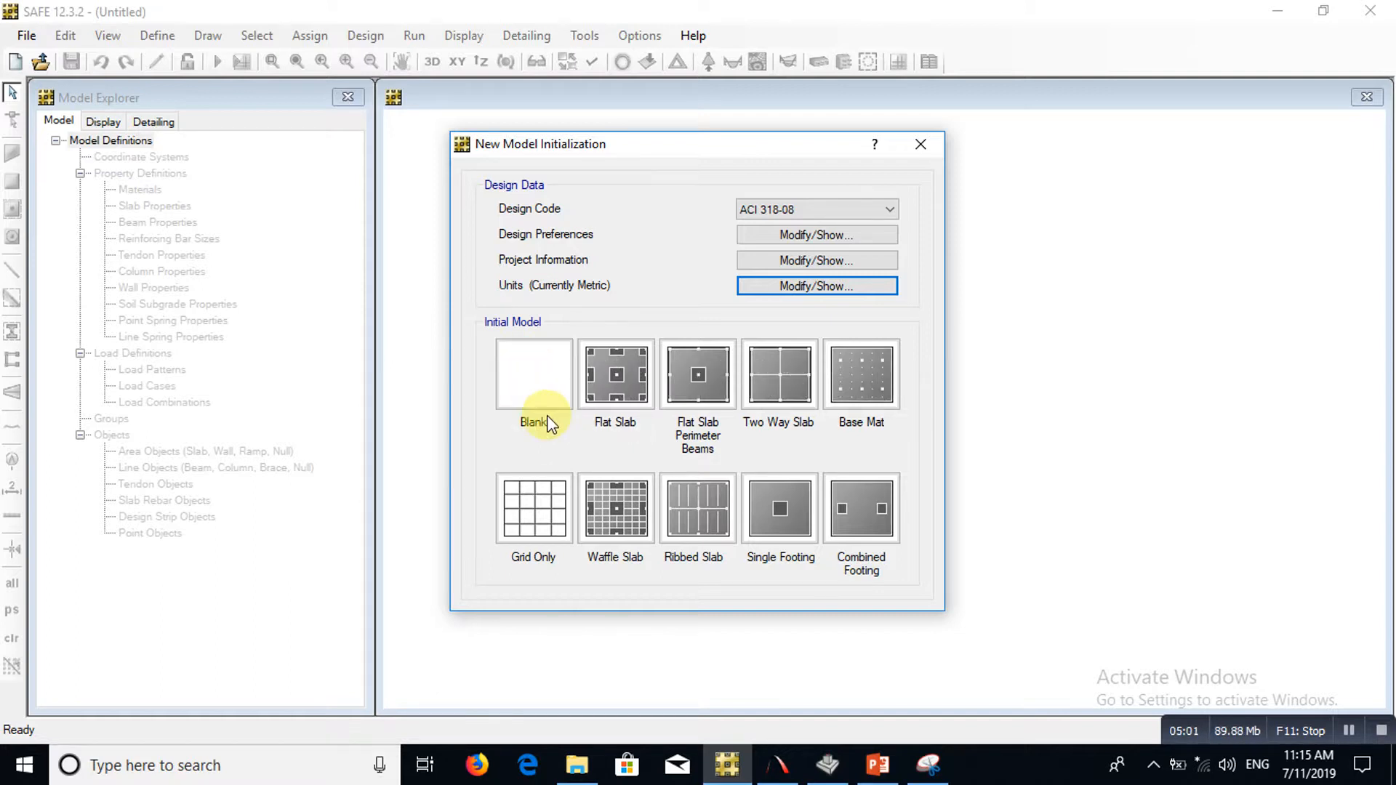
click(781, 509)
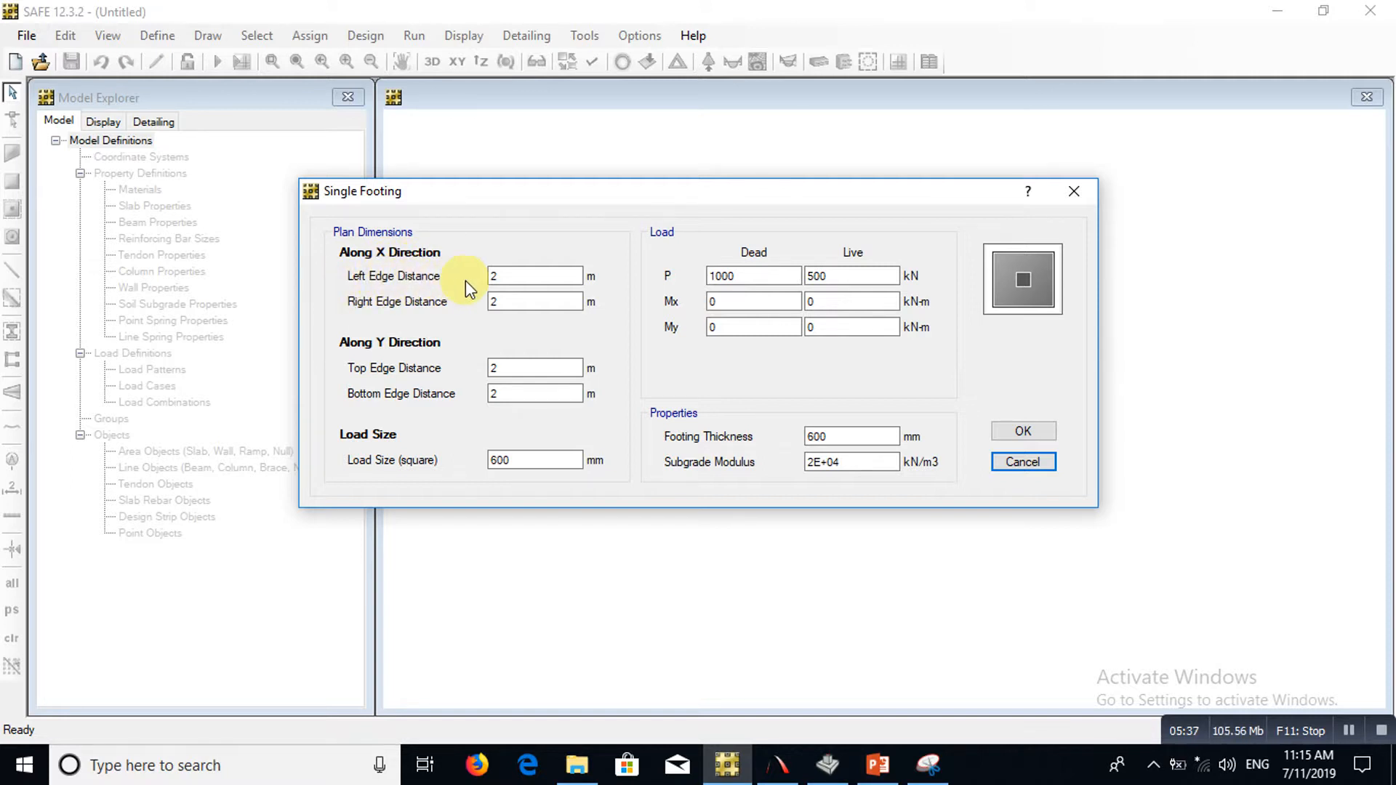
Set the footing's left and right edge distances along the X direction to 1 m each
click(505, 280)
click(496, 277)
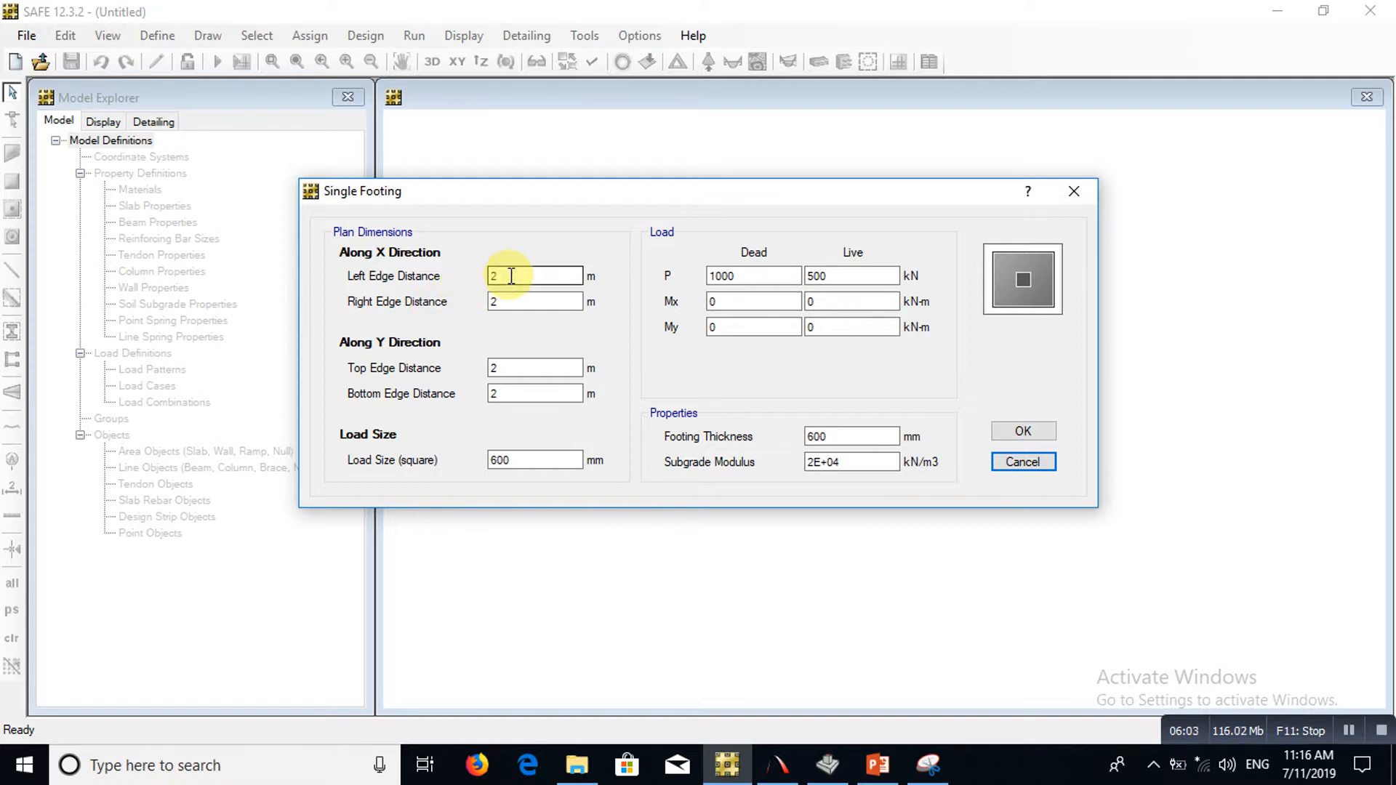
double_click(511, 277)
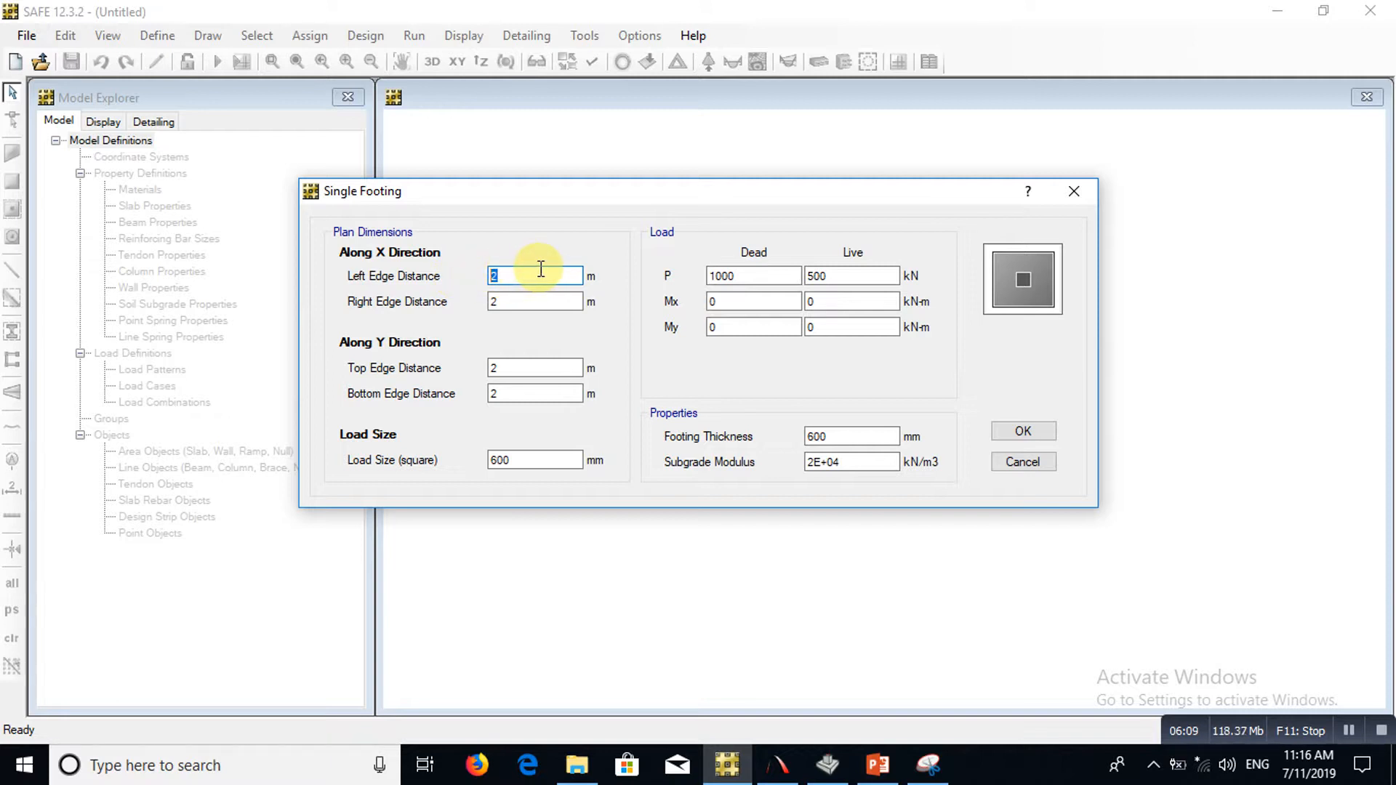
text(1)
double_click(523, 302)
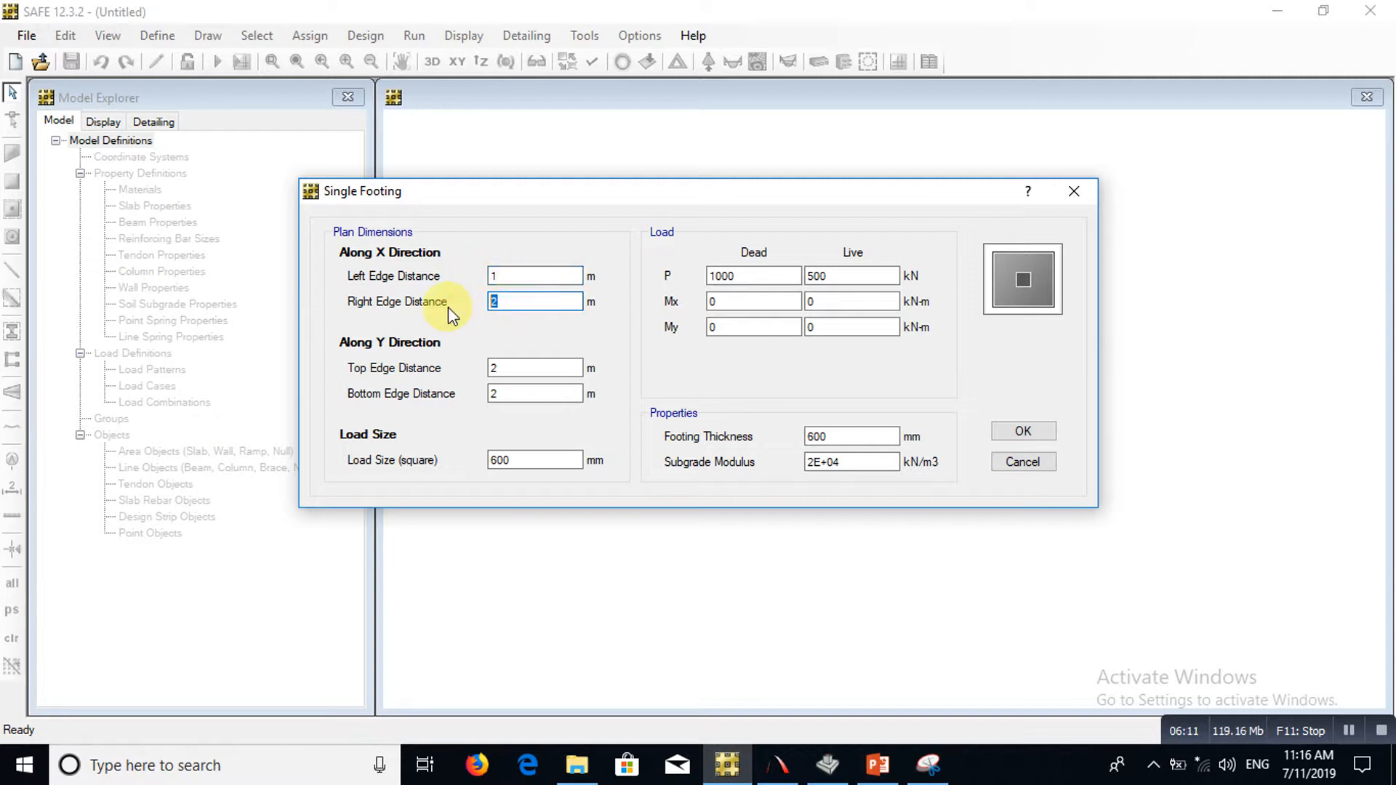
text(1)
Set the footing's top and bottom edge distances along the Y direction to 1 m each
double_click(496, 367)
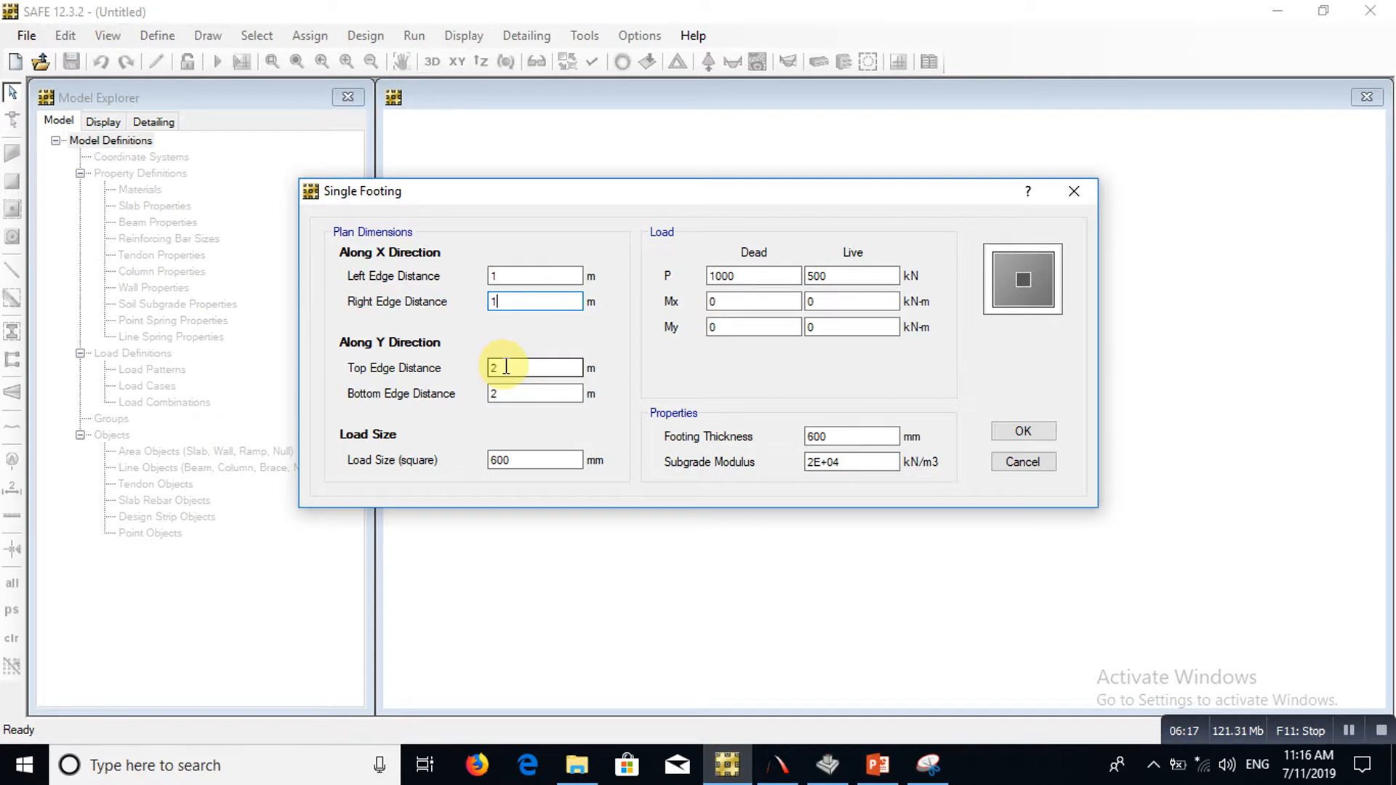
text(1)
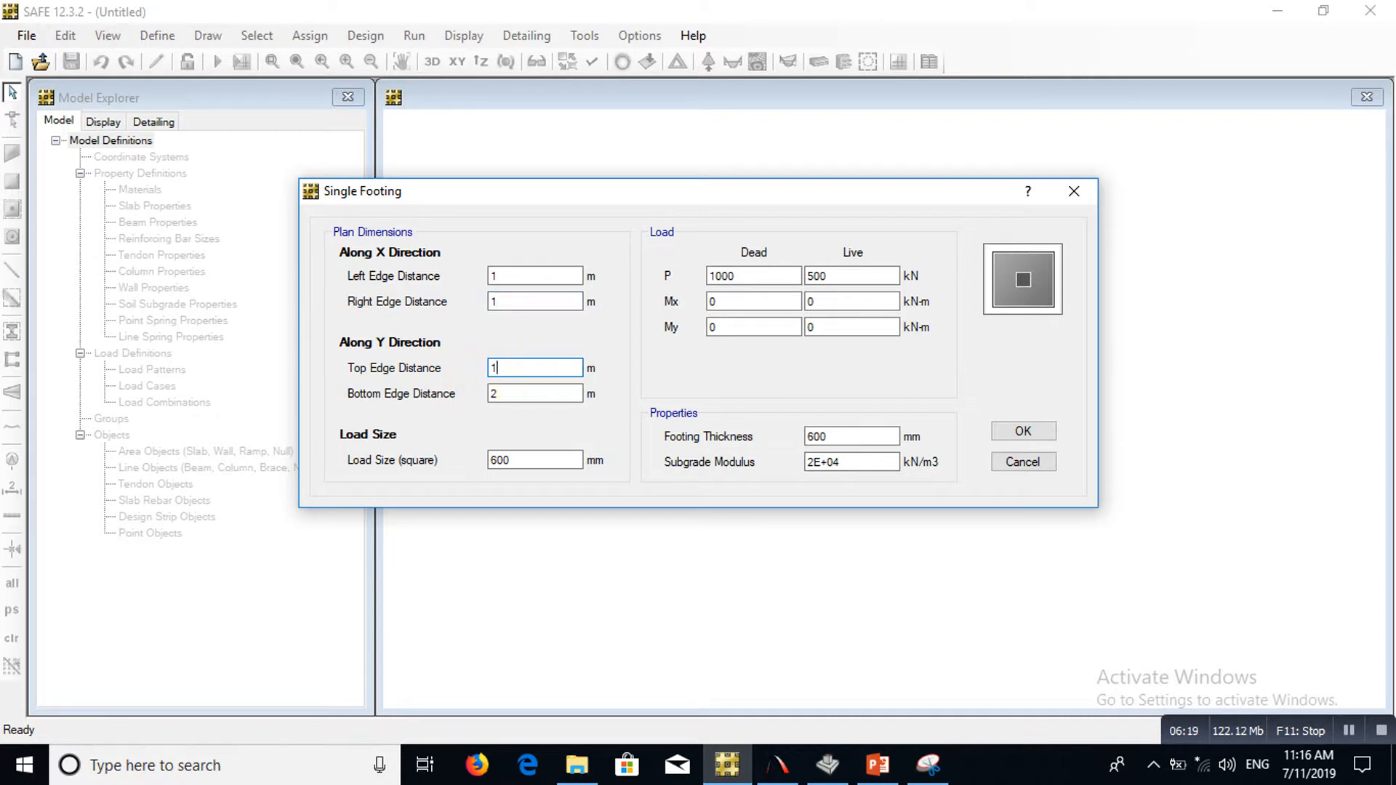
click(518, 392)
key(BackSpace)
text(1)
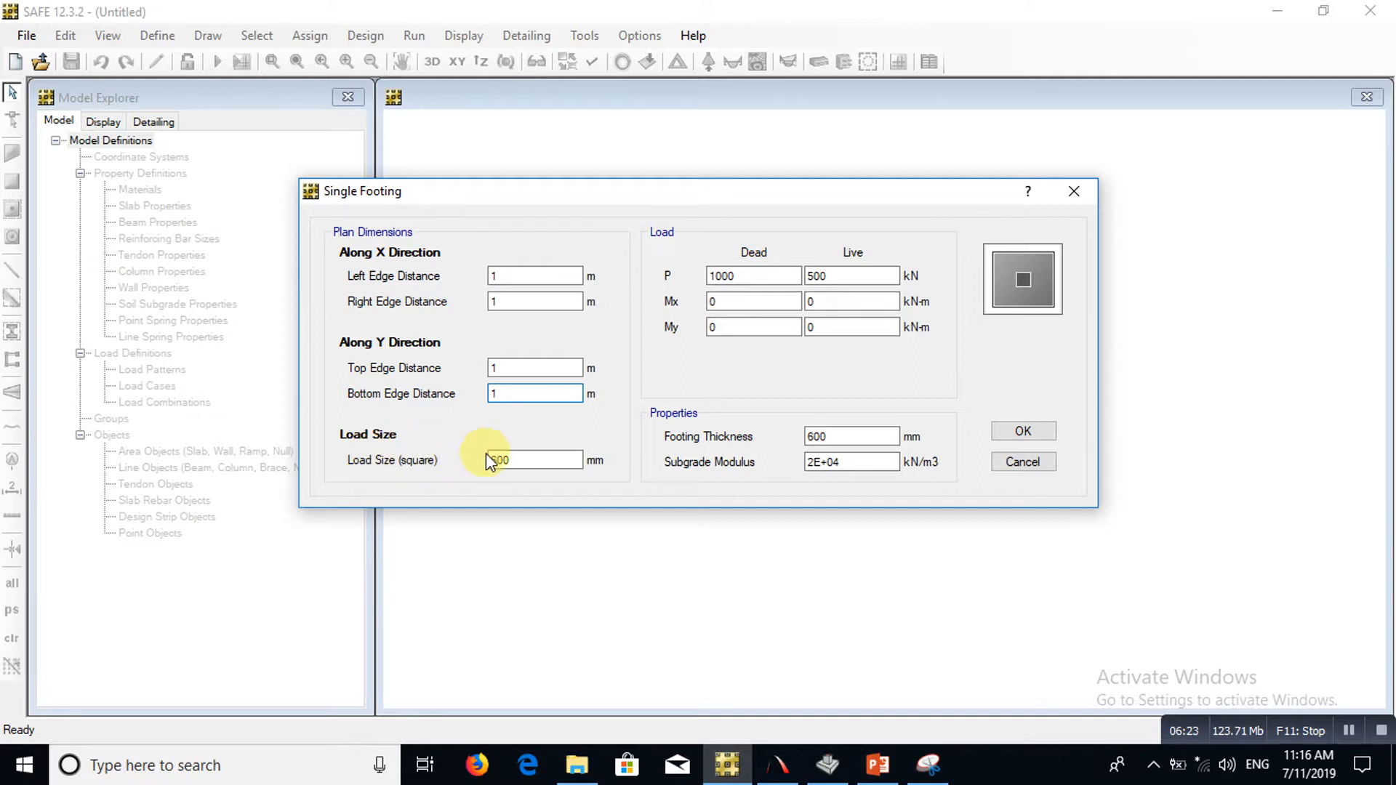
Check the given data and footing size slides in the PowerPoint presentation, and set the footing's square load size to 400 mm
double_click(524, 460)
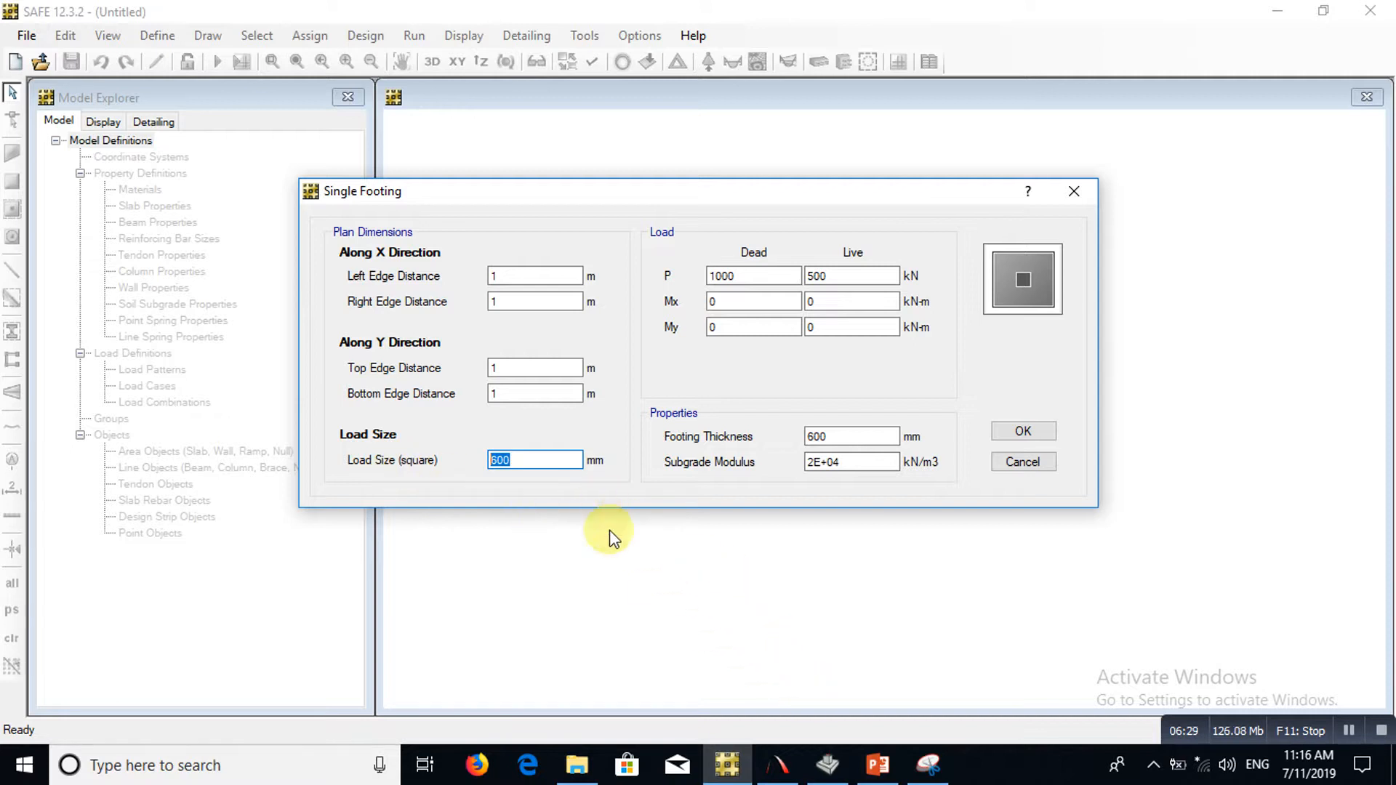
click(878, 765)
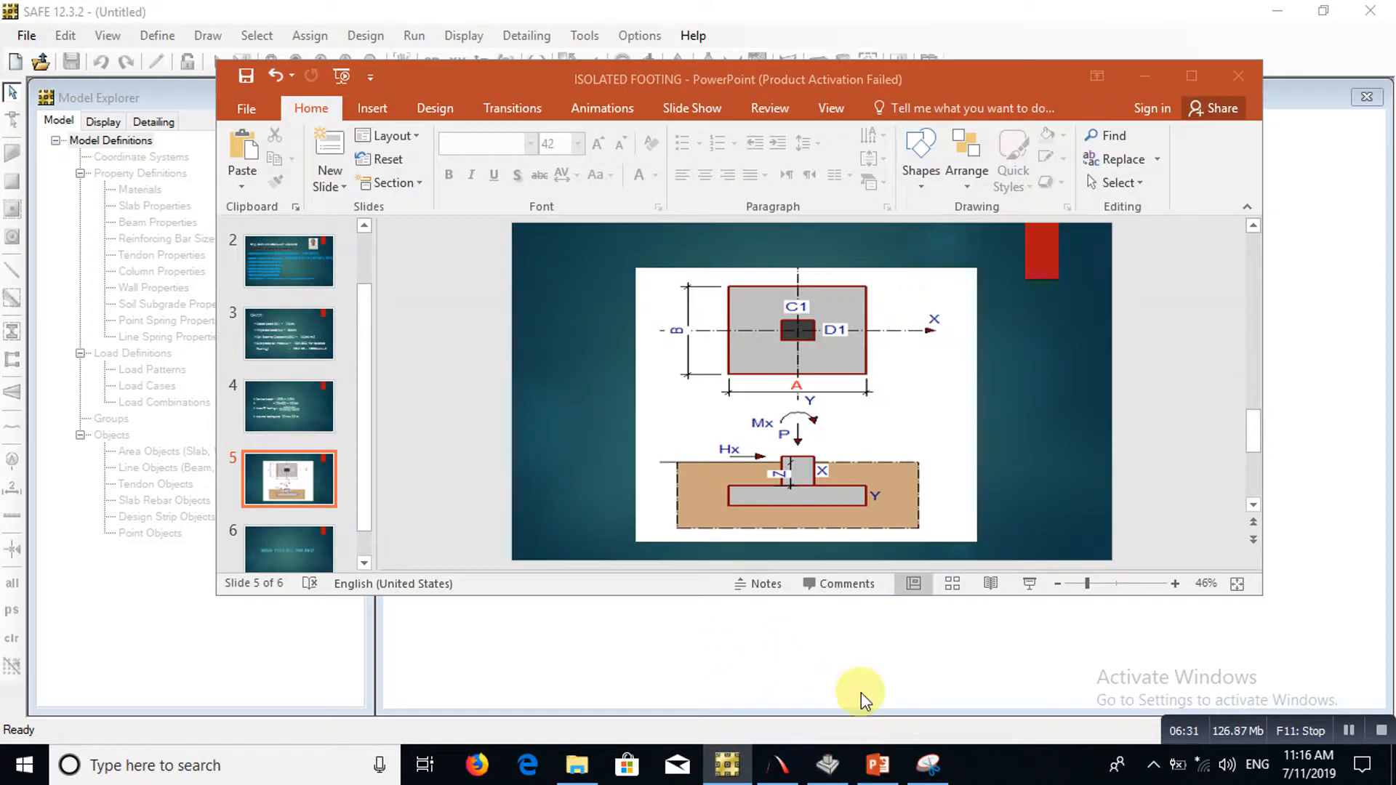
click(298, 406)
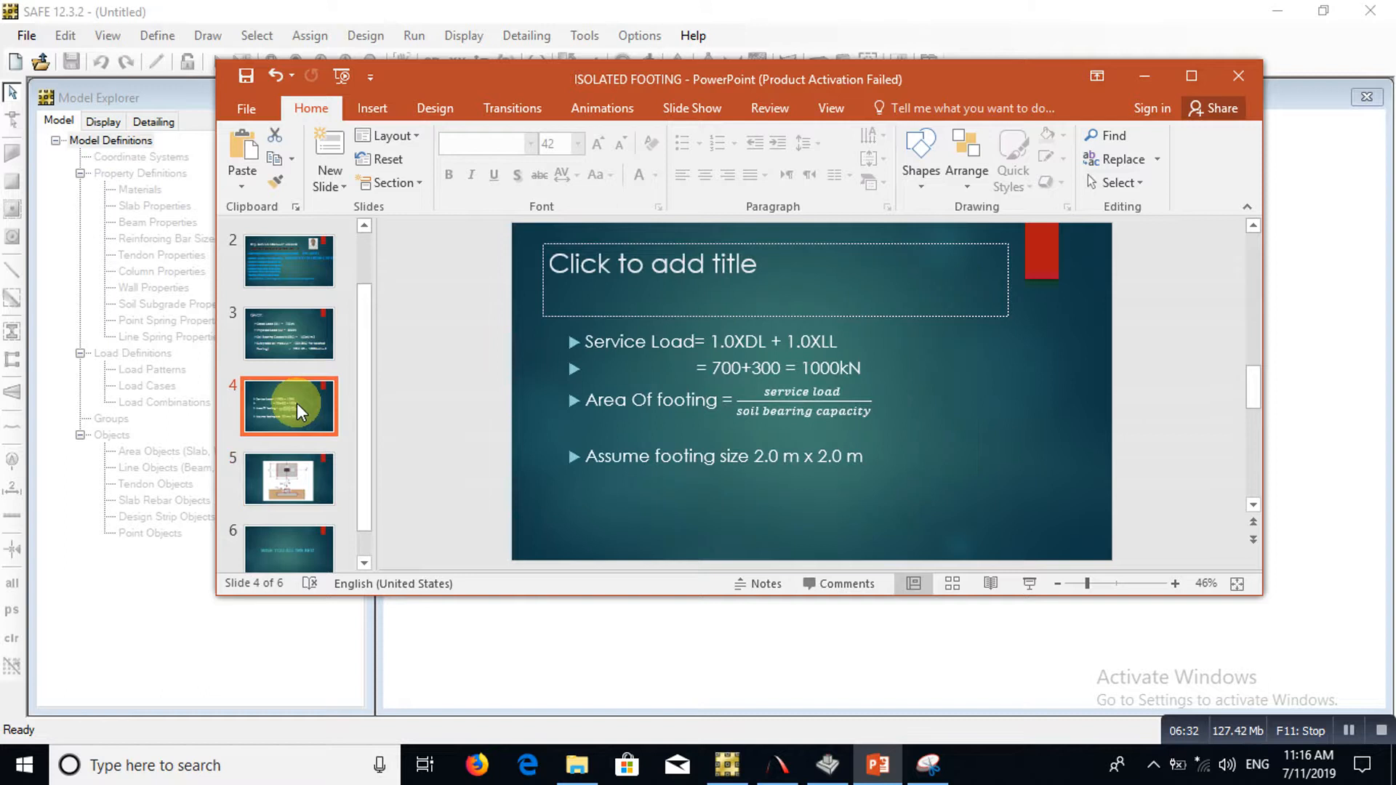
click(287, 352)
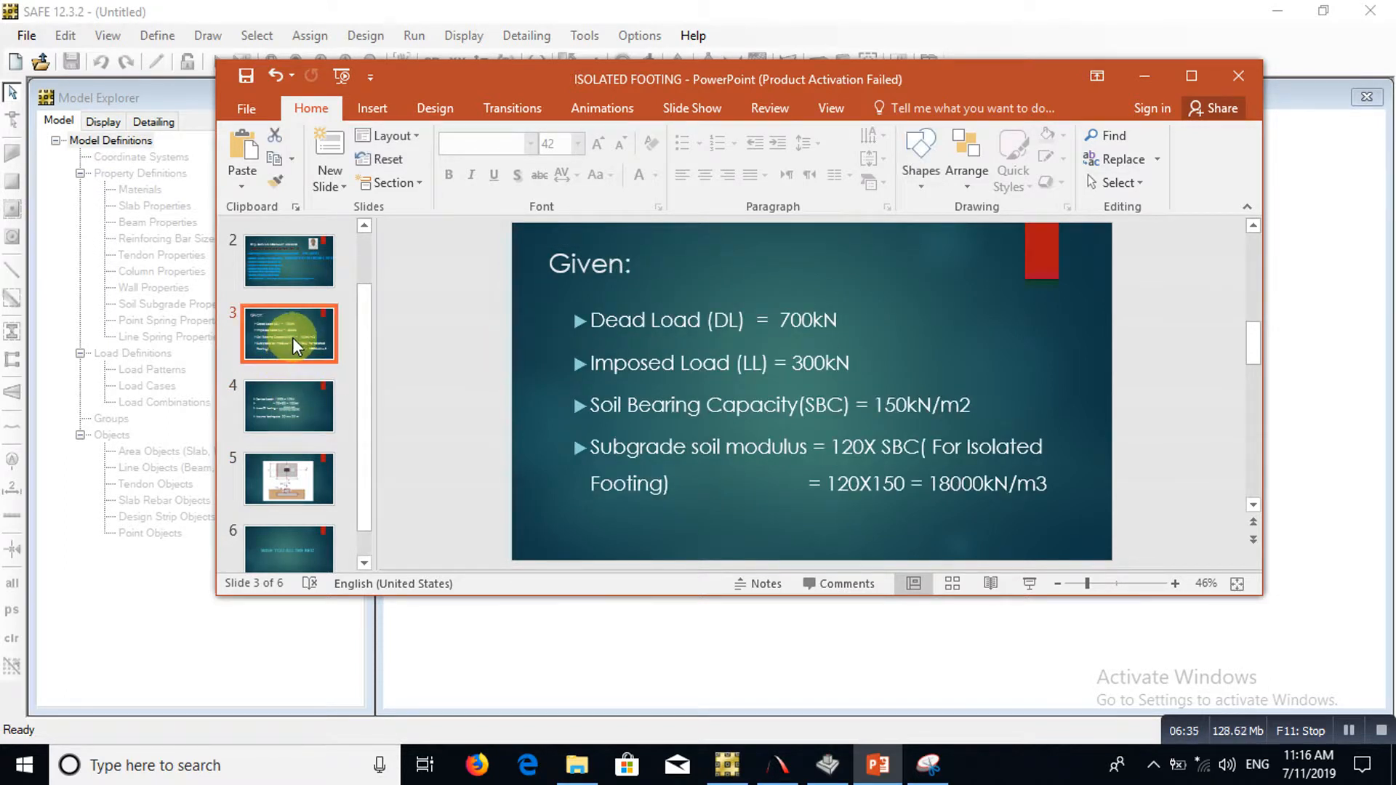
click(333, 406)
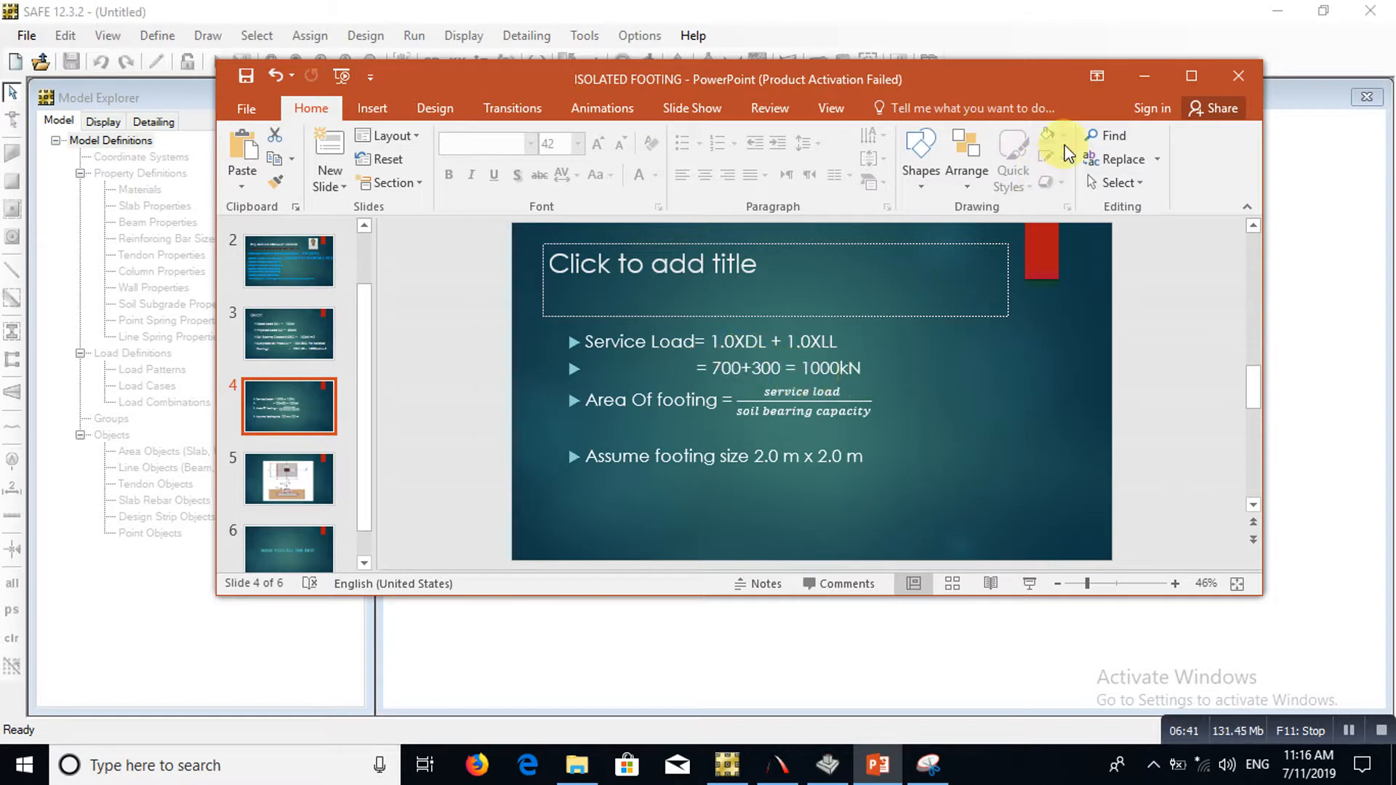
click(1143, 77)
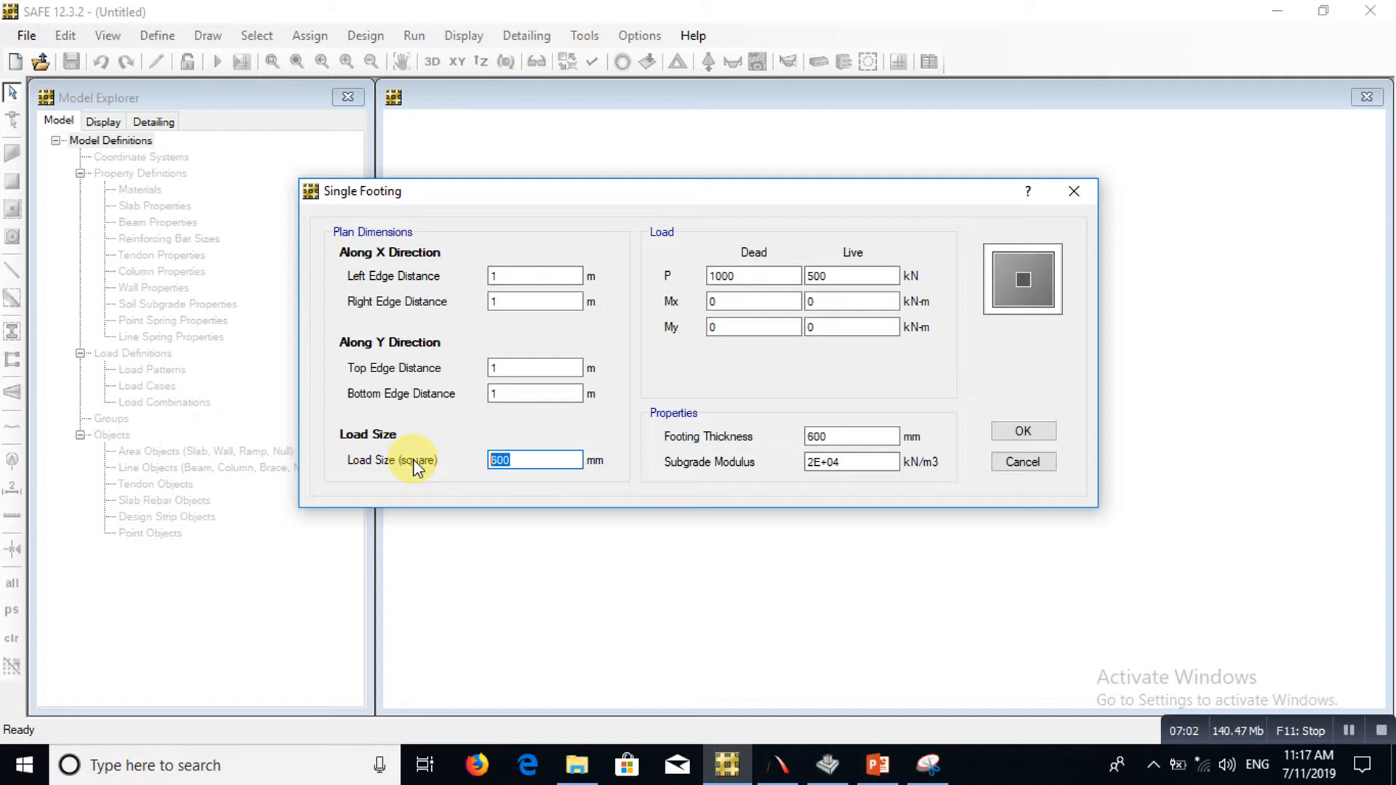
text(400)
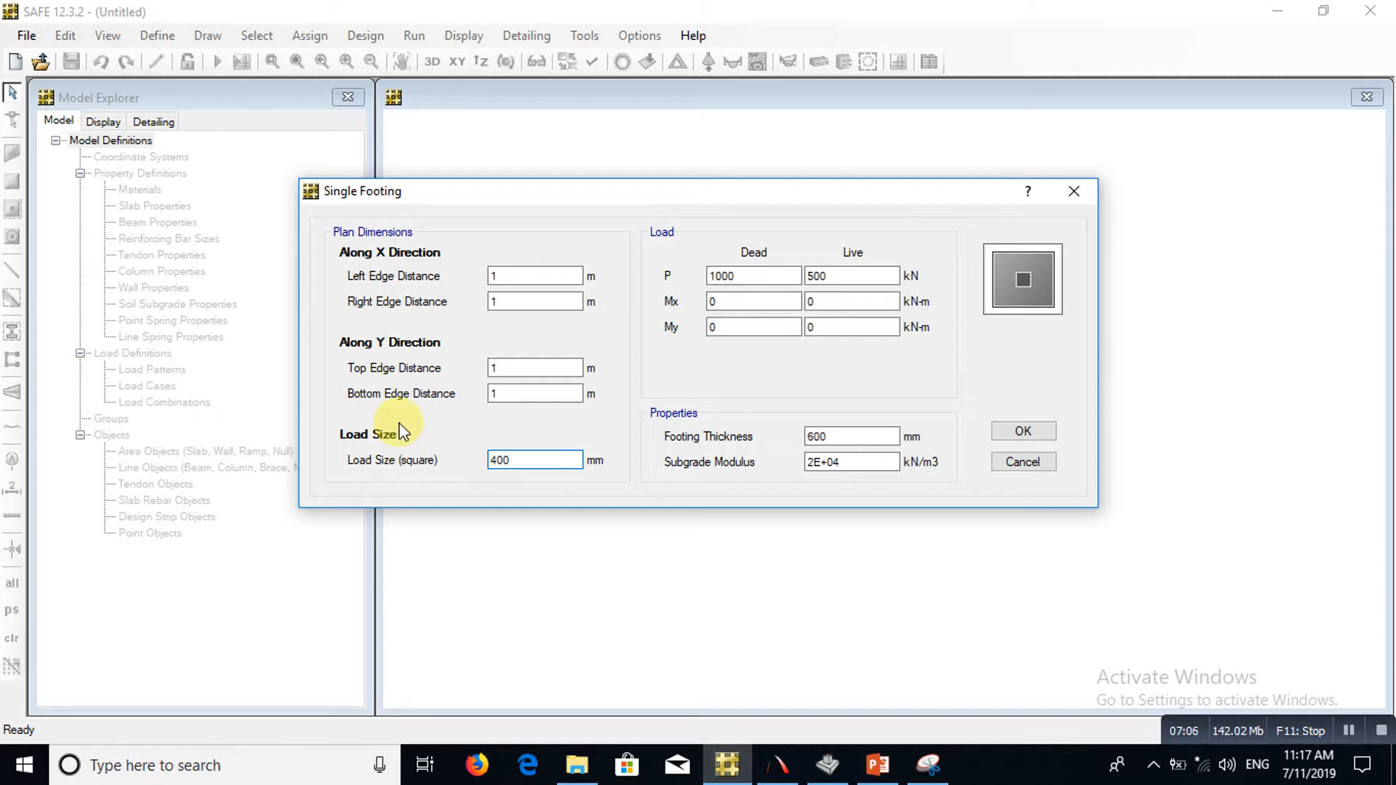
Set the footing's axial load P to 700 kN dead and 300 kN live
click(779, 276)
text(700)
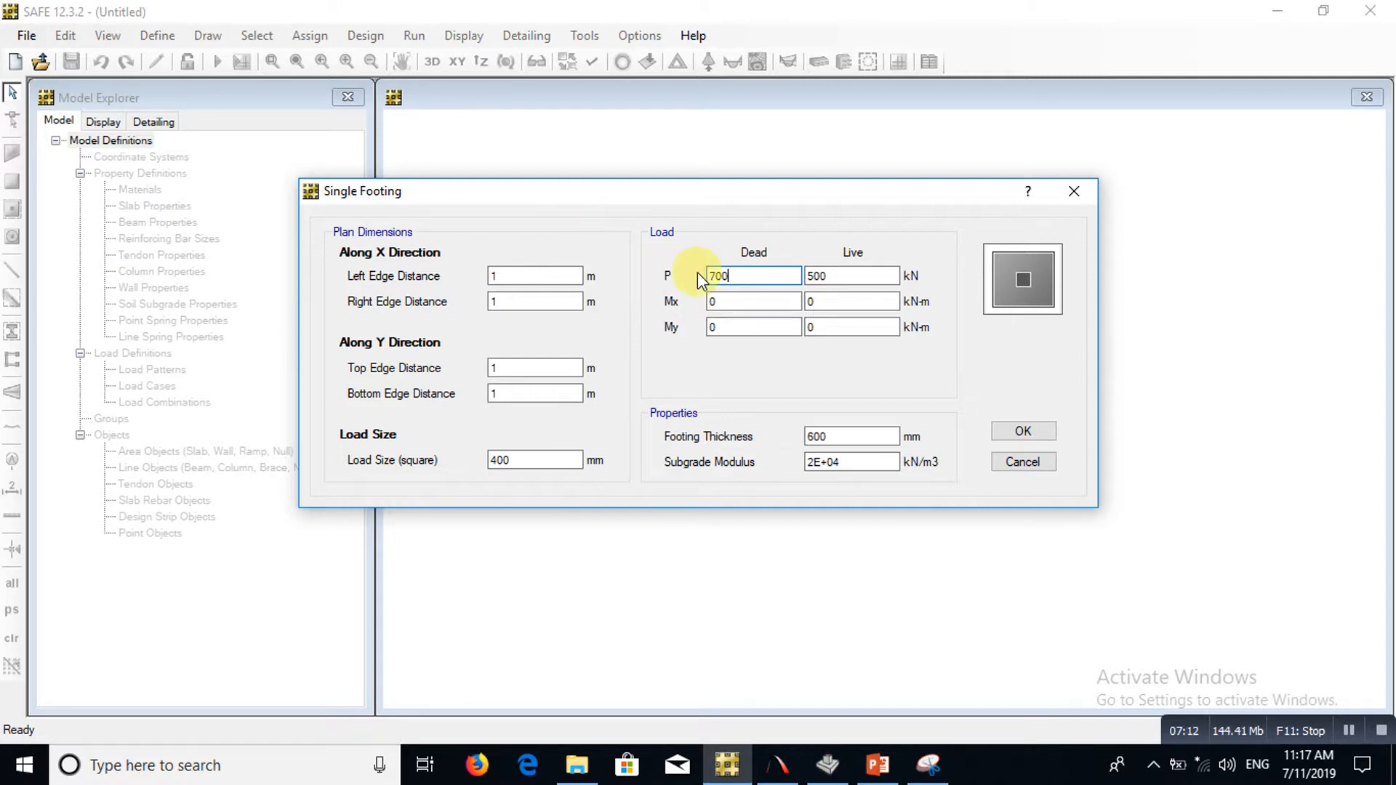
click(843, 276)
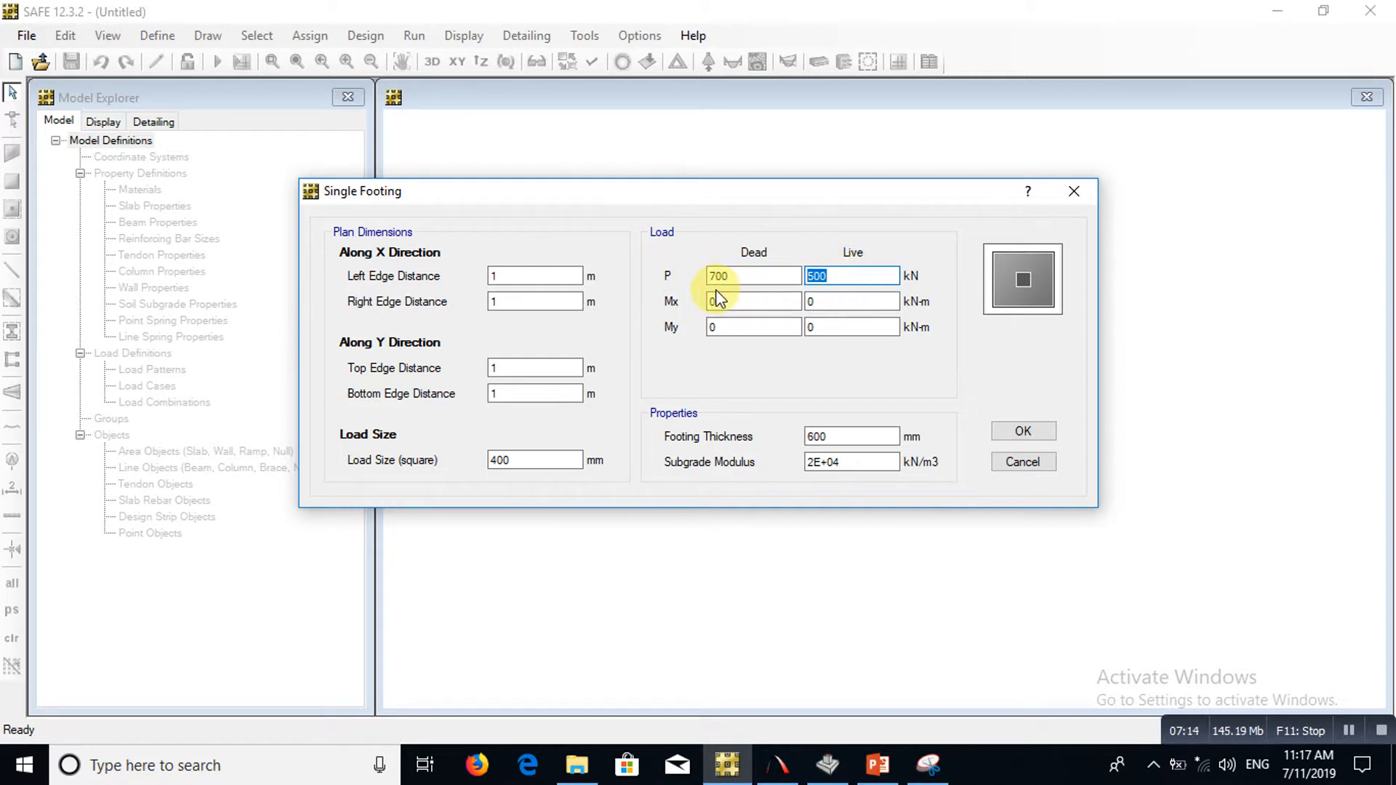
text(300)
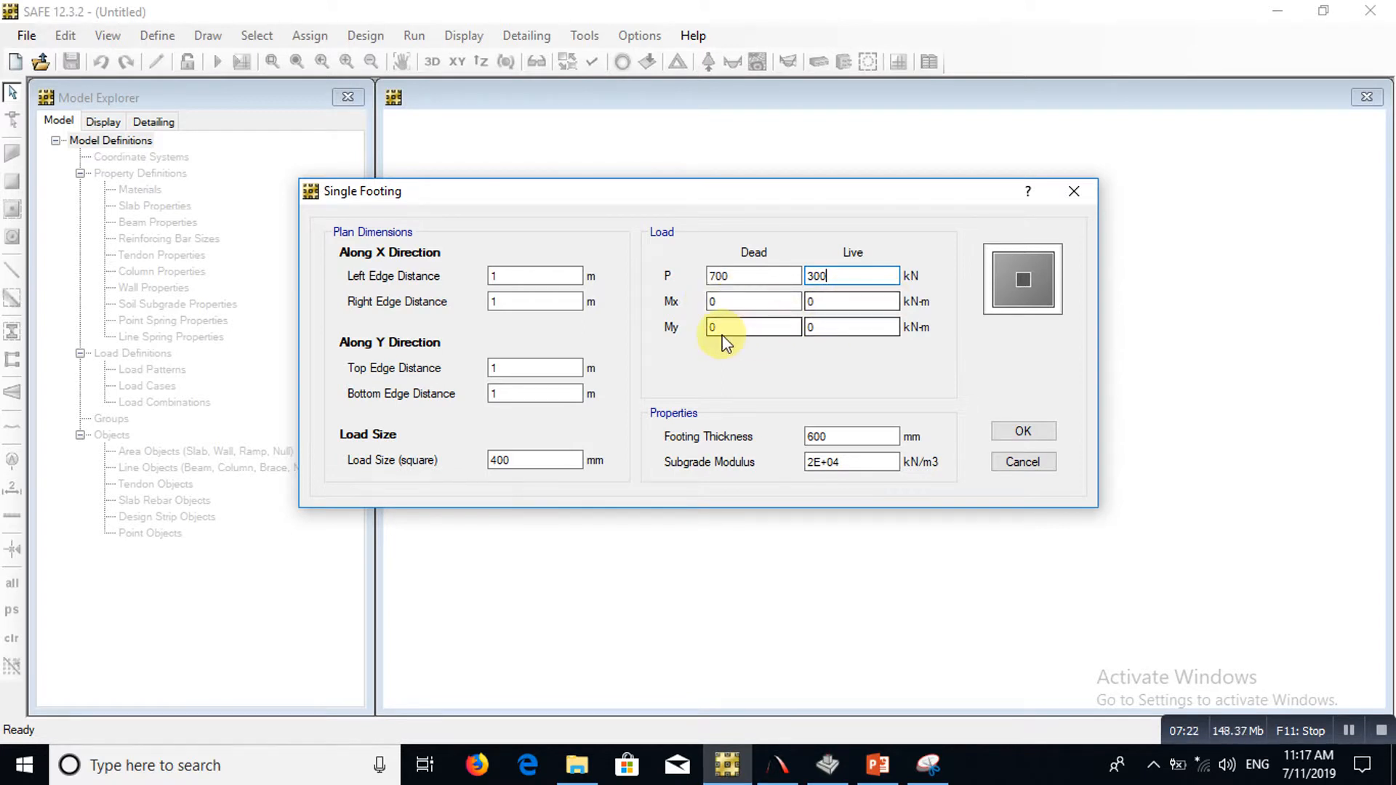
Set the footing thickness to 500 mm
click(842, 432)
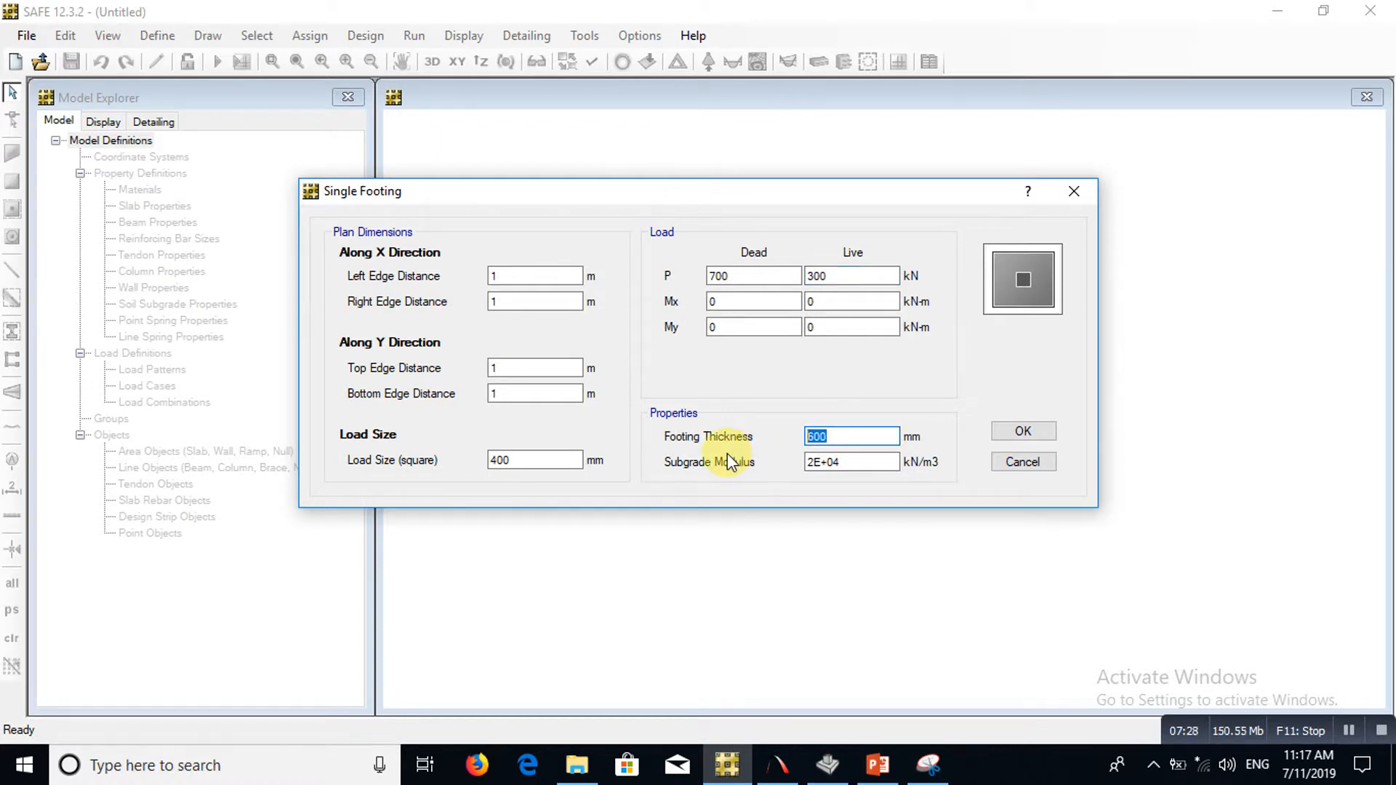
text(5)
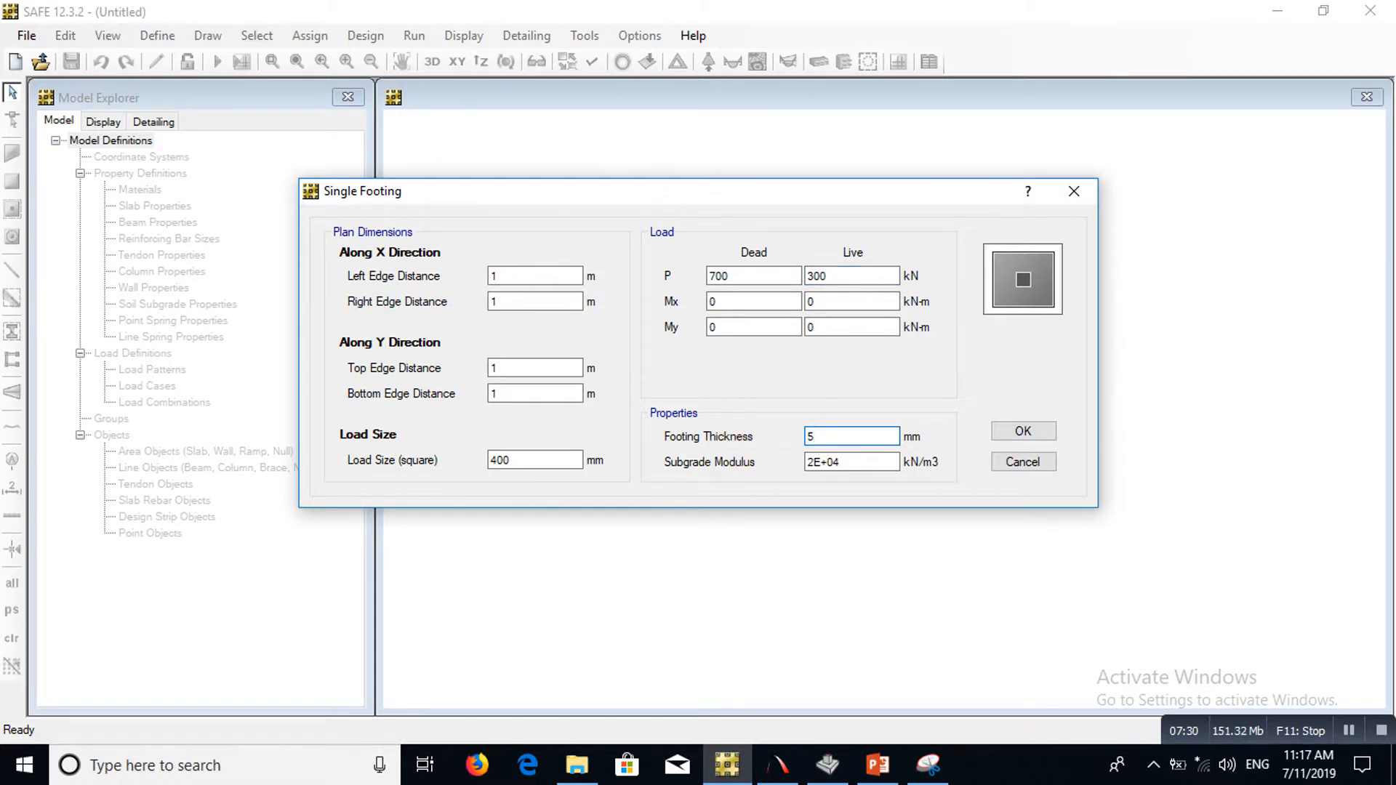
text(00)
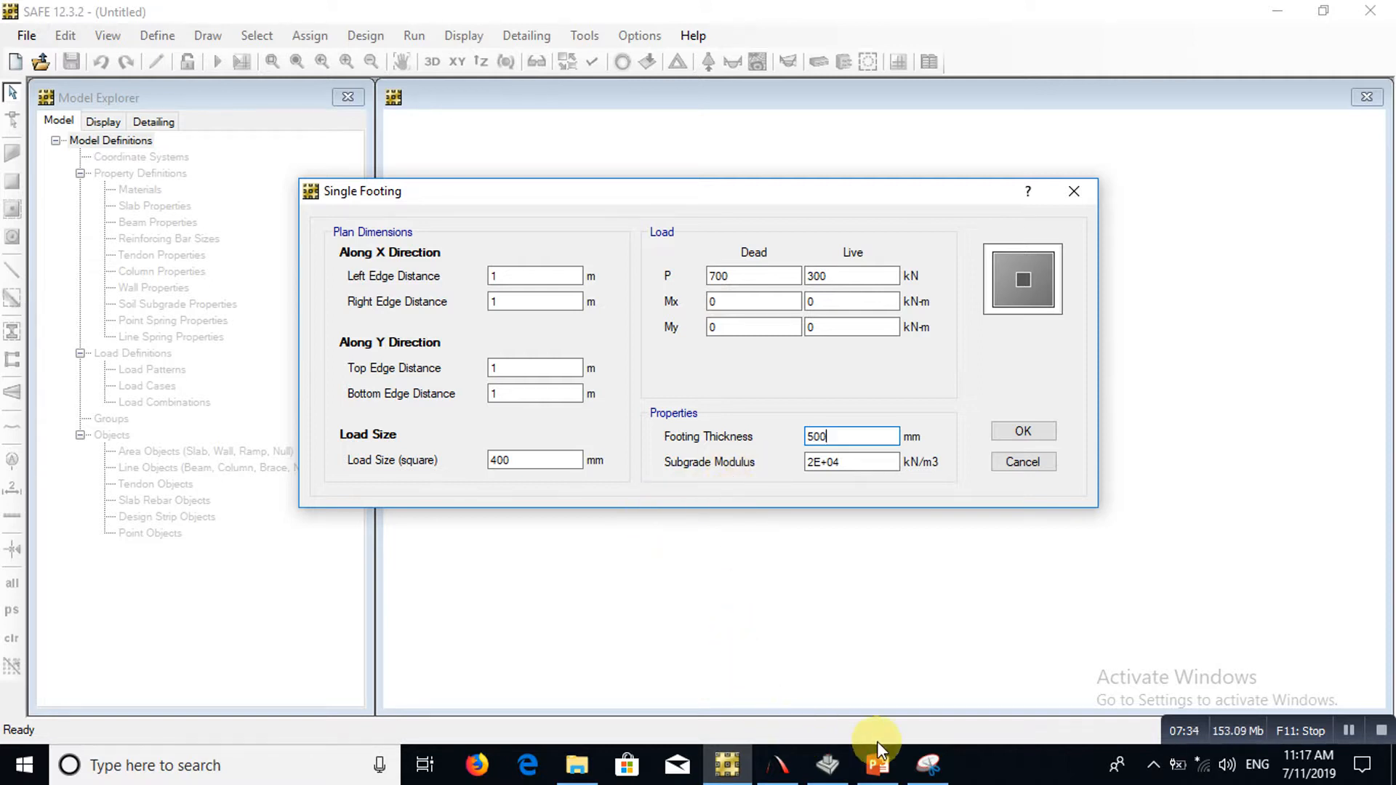
Look up the subgrade modulus in the PowerPoint presentation, set it to 18000 kN/m3 and create the footing model
click(880, 765)
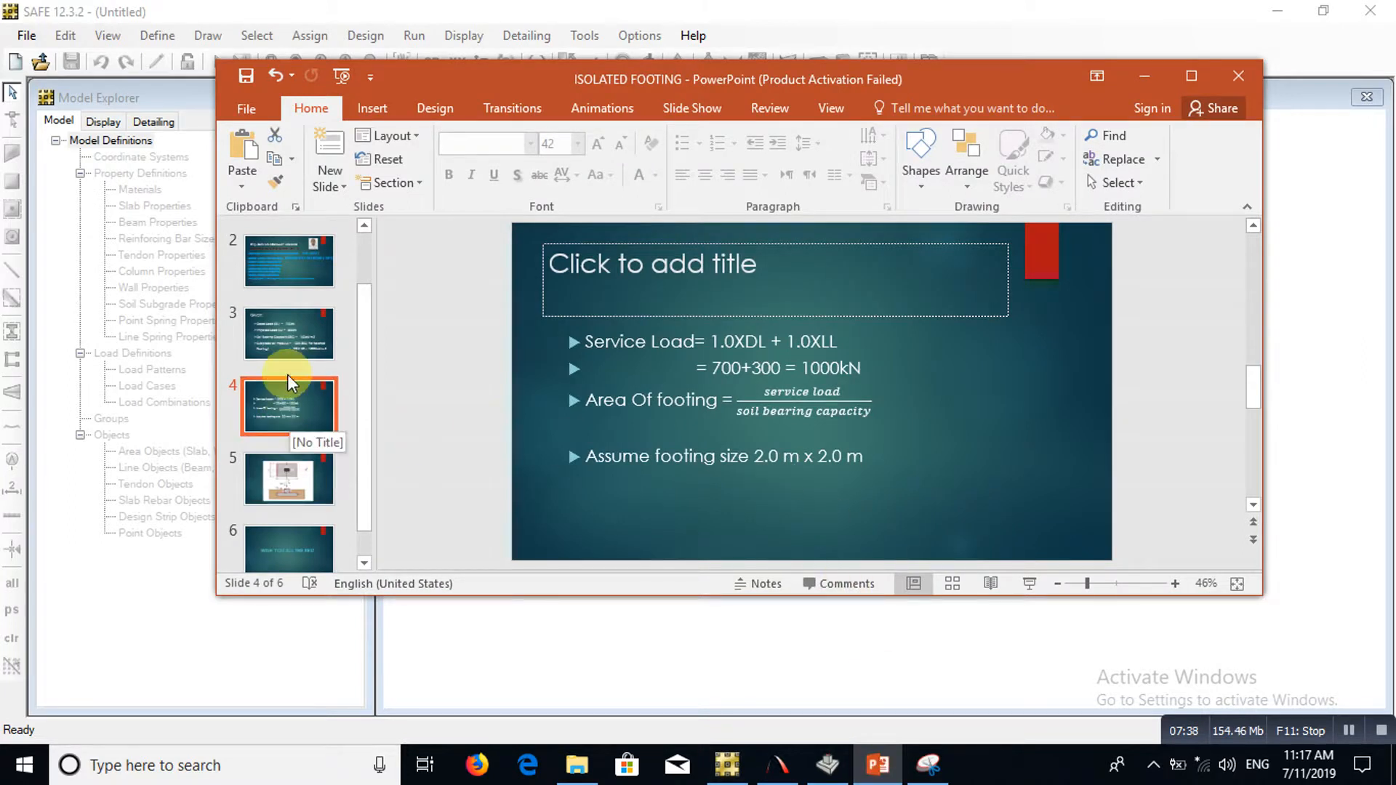
click(291, 351)
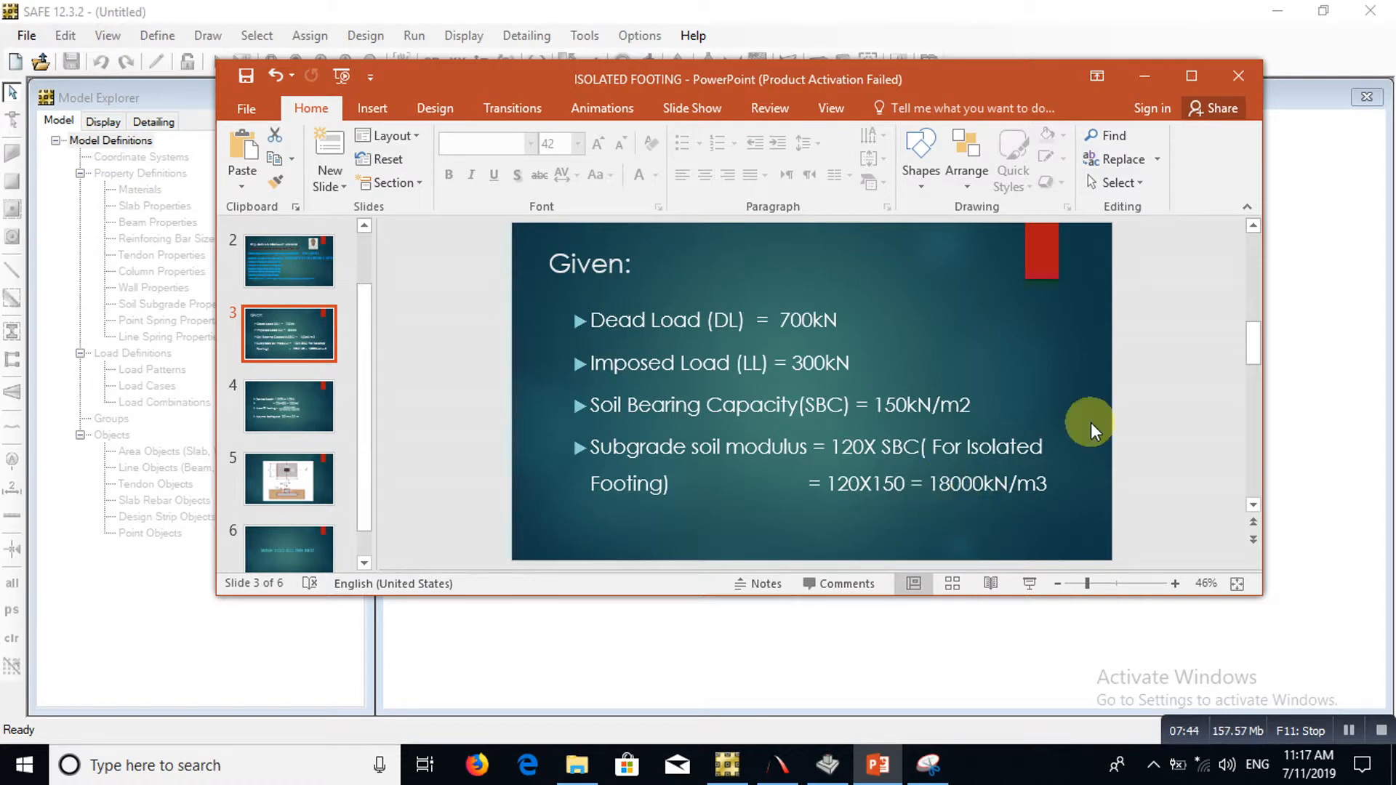
click(1138, 77)
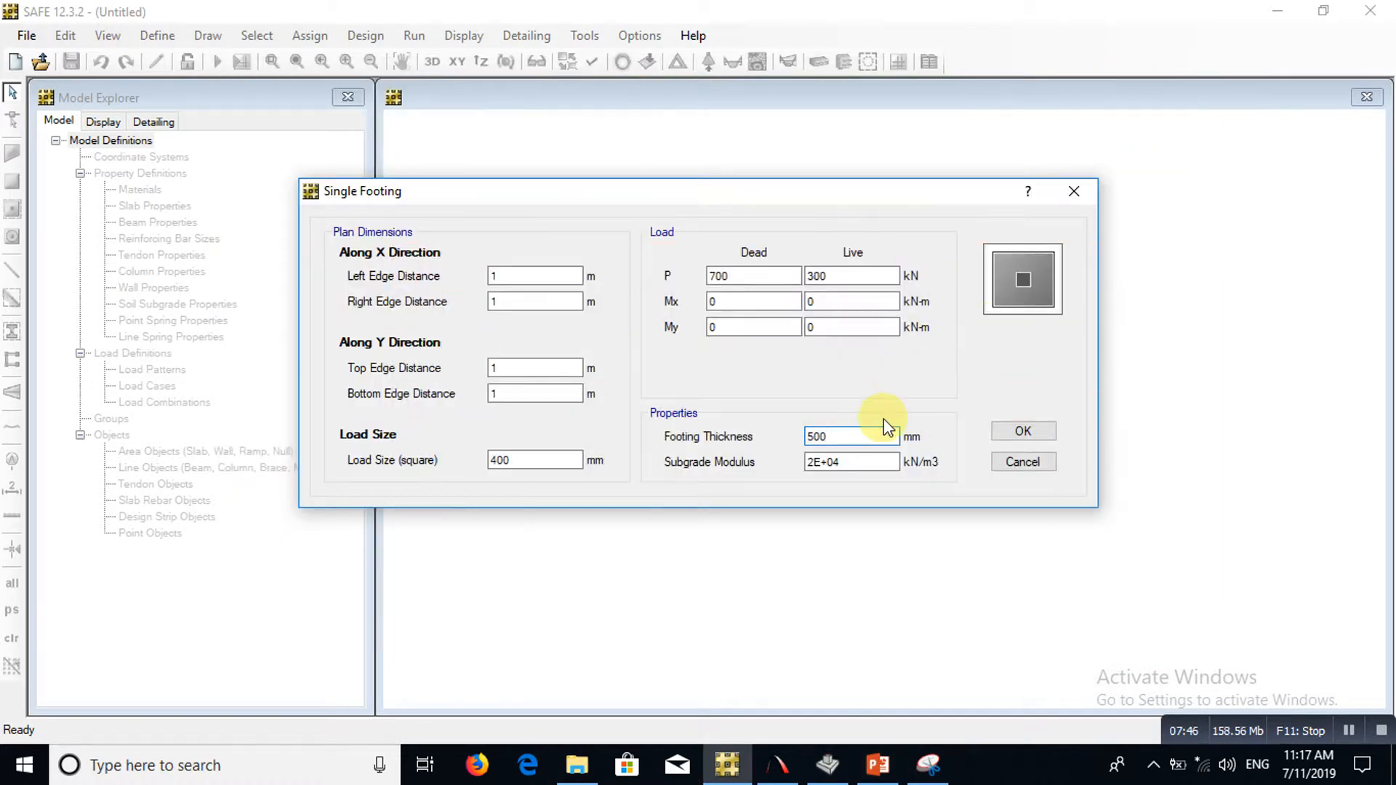
drag(873, 458, 742, 469)
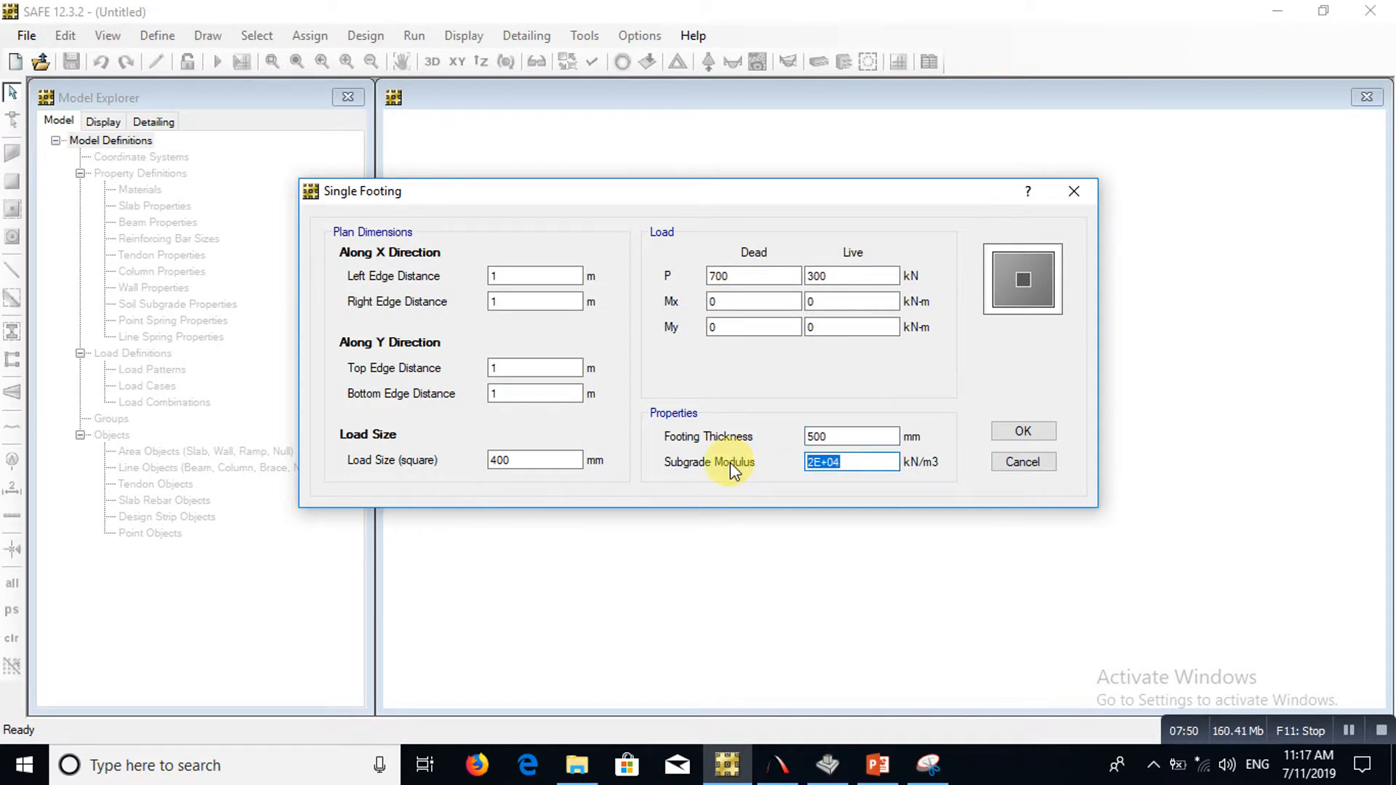
text(1800)
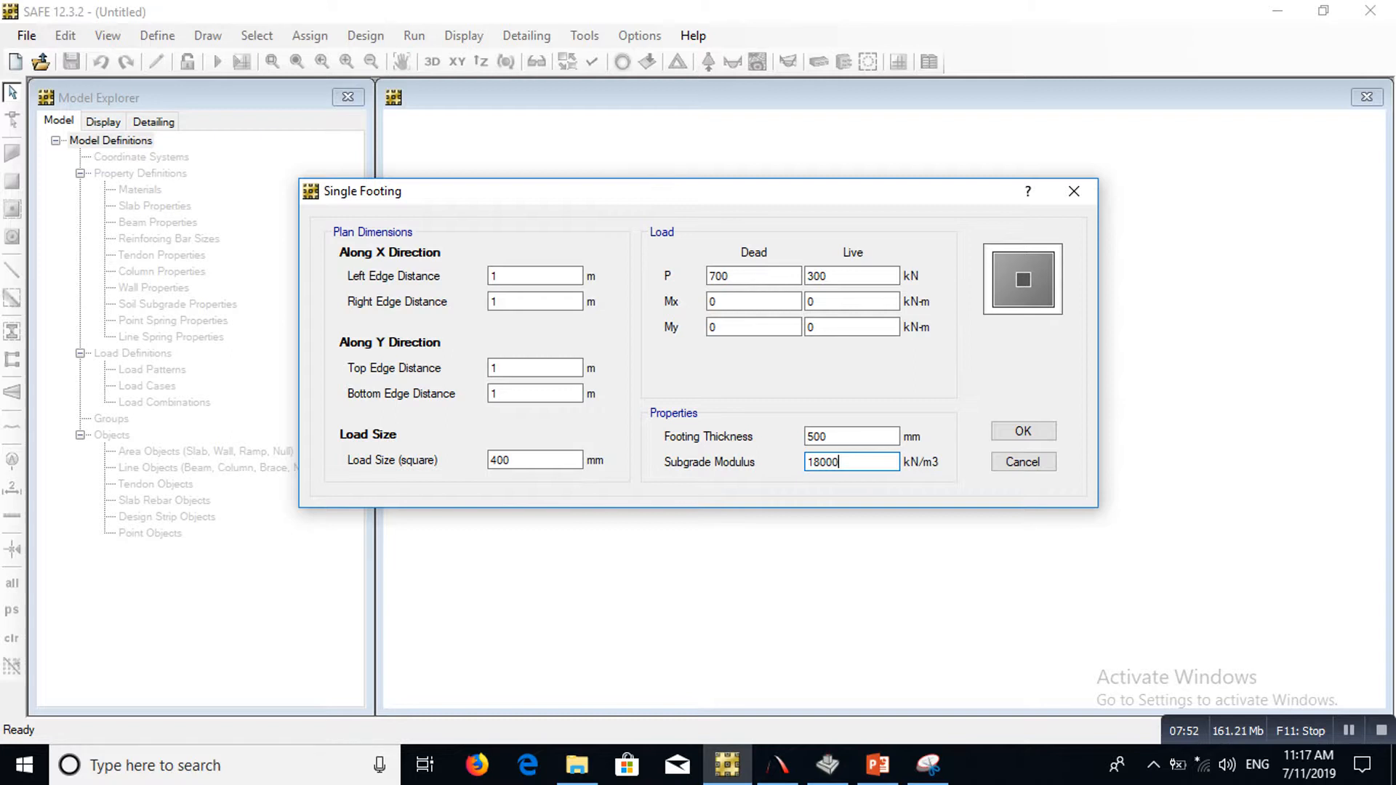
text(0)
click(1016, 432)
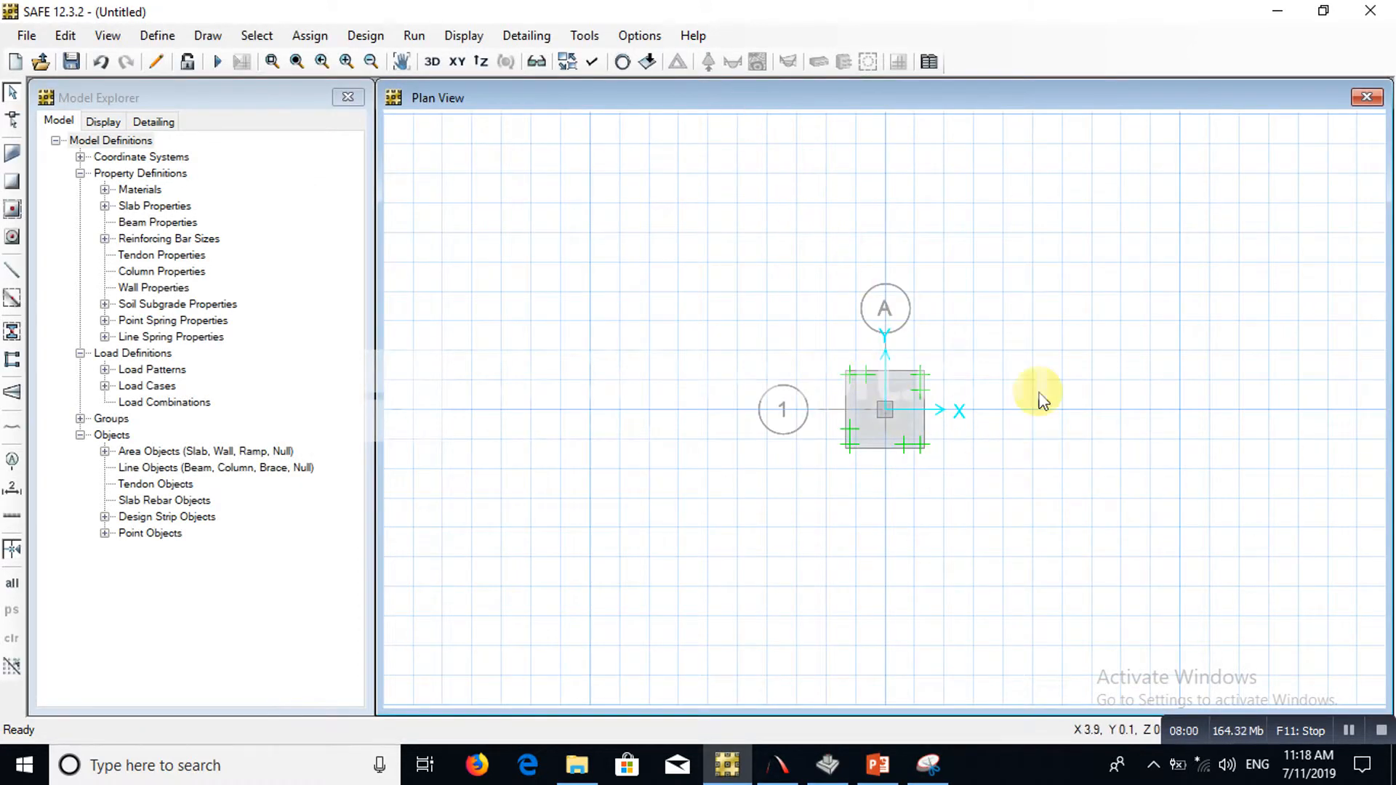
Turn off the Horizon display in the plan view to hide the background grid
scroll(882, 411, up, 1)
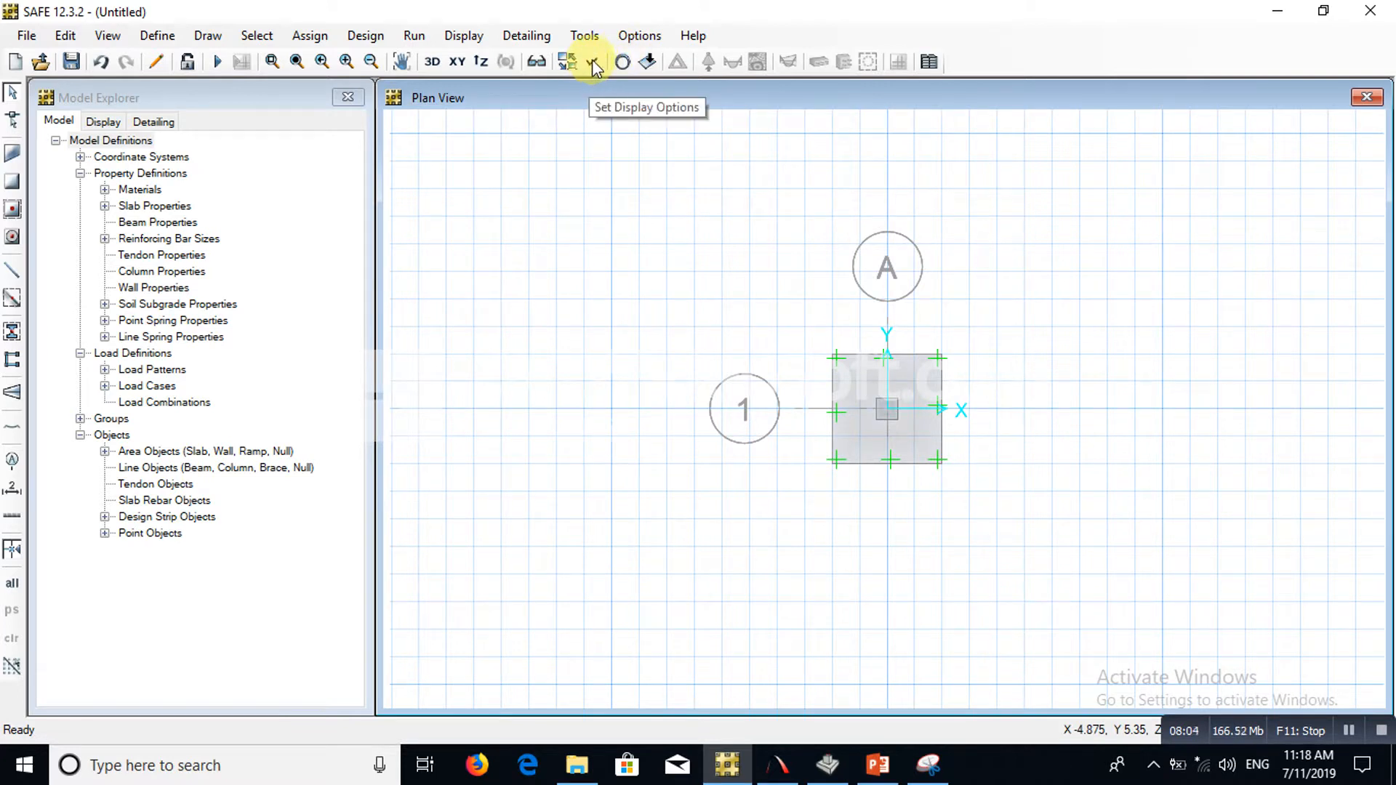
click(593, 63)
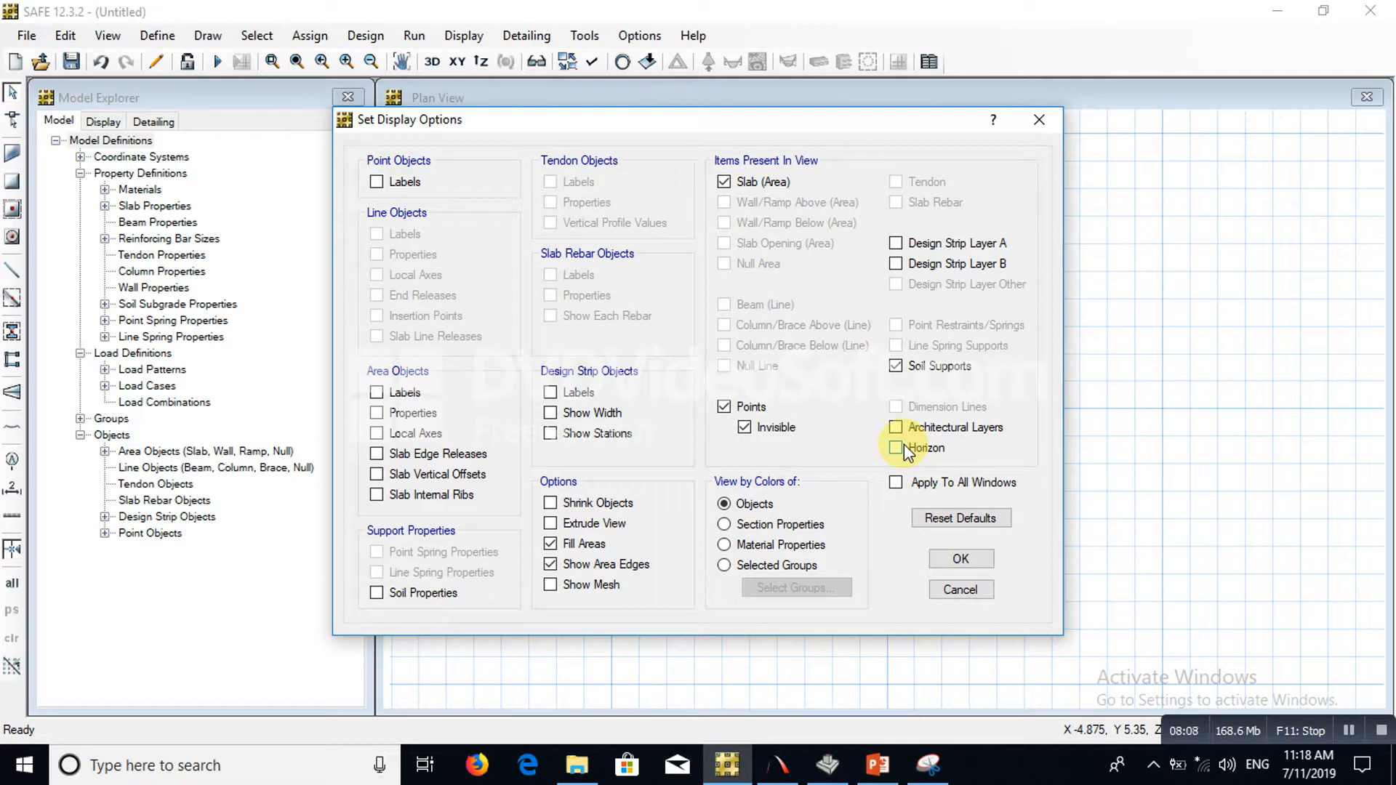
click(959, 557)
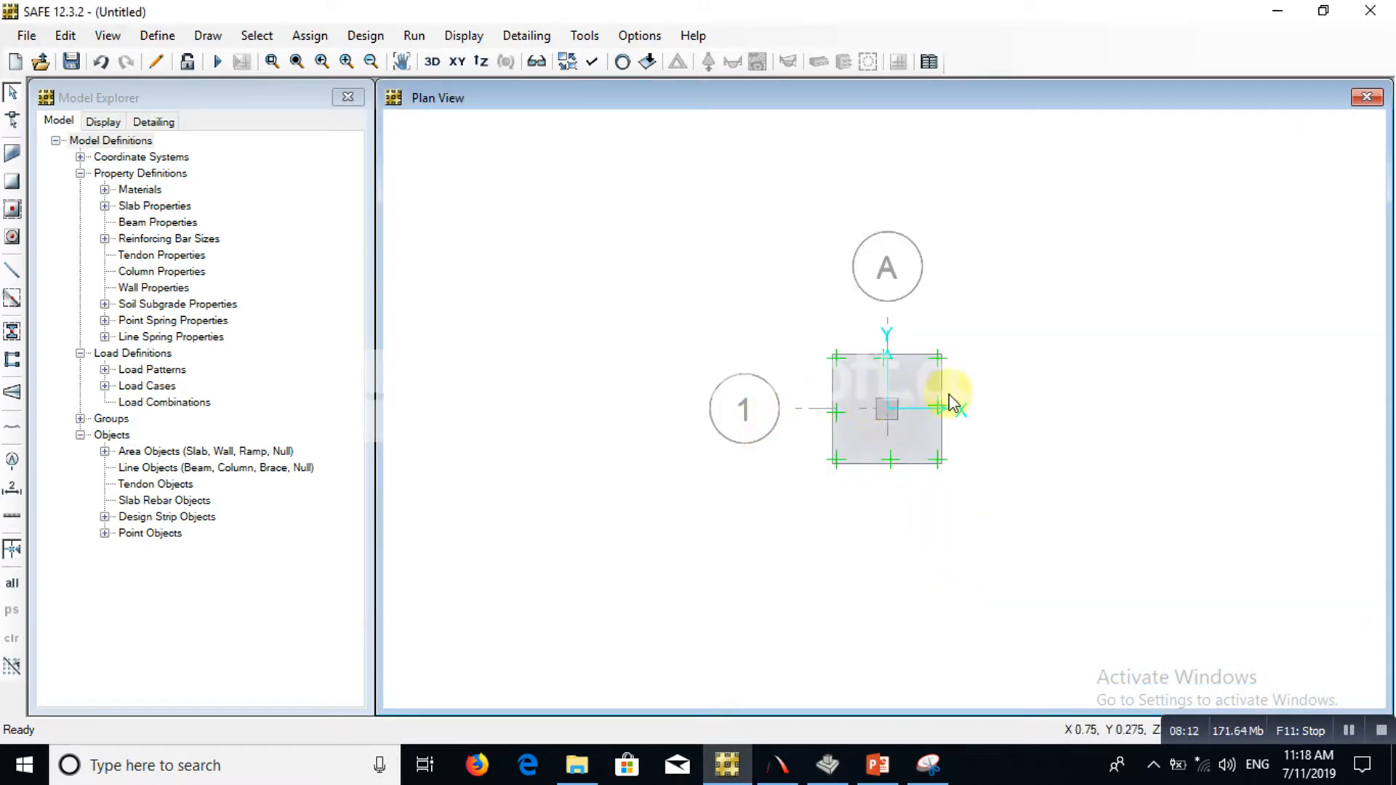
Draw a parallel dimension line above the footing between its two upper corners
click(15, 491)
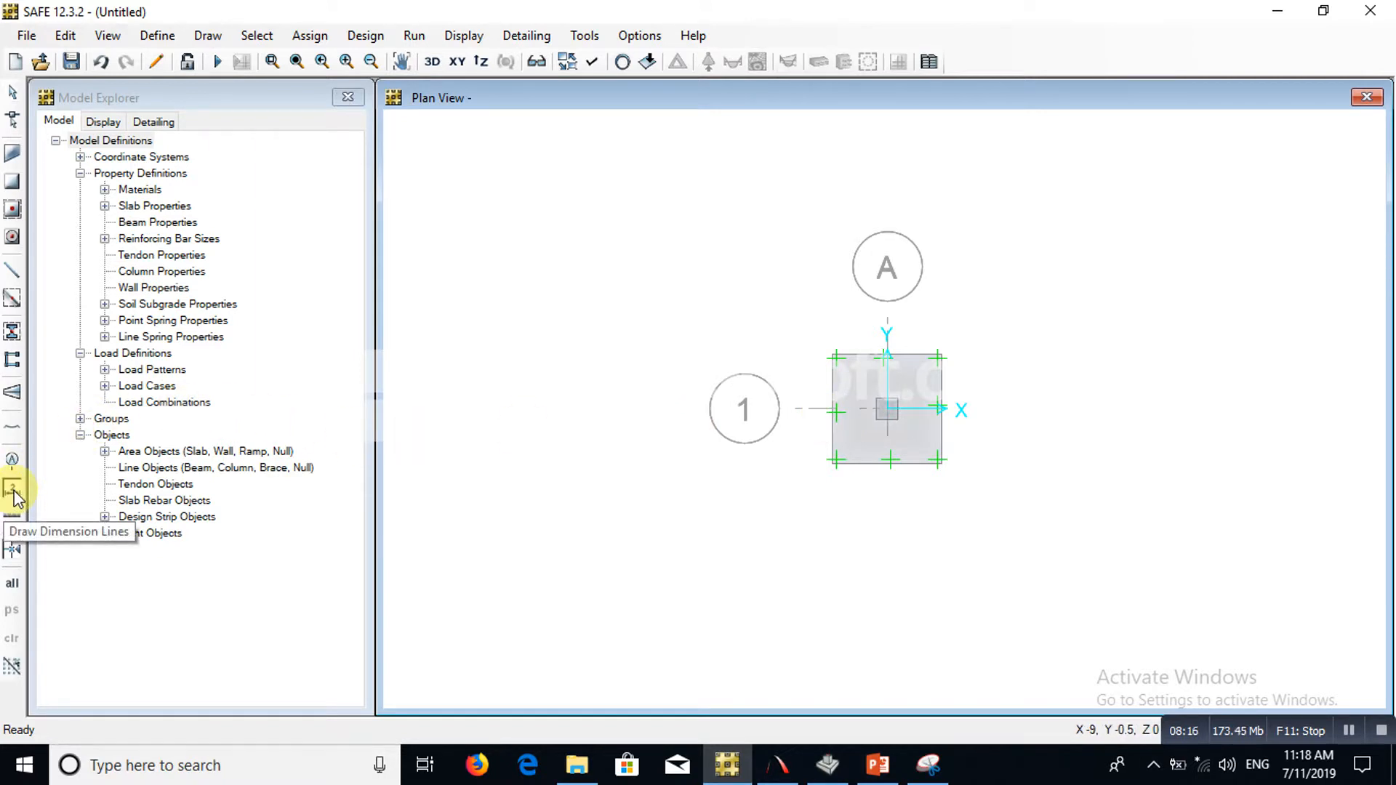
click(835, 354)
click(938, 357)
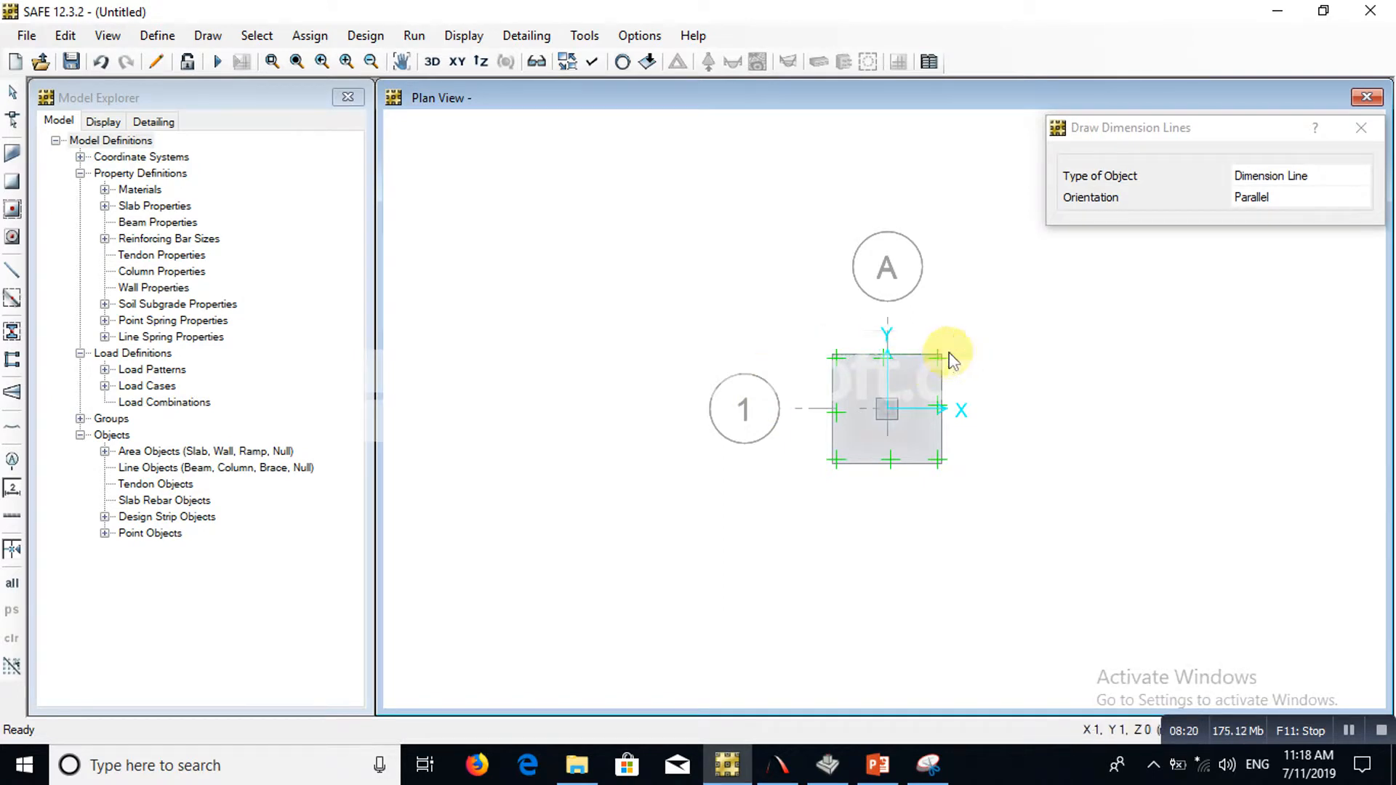
click(942, 330)
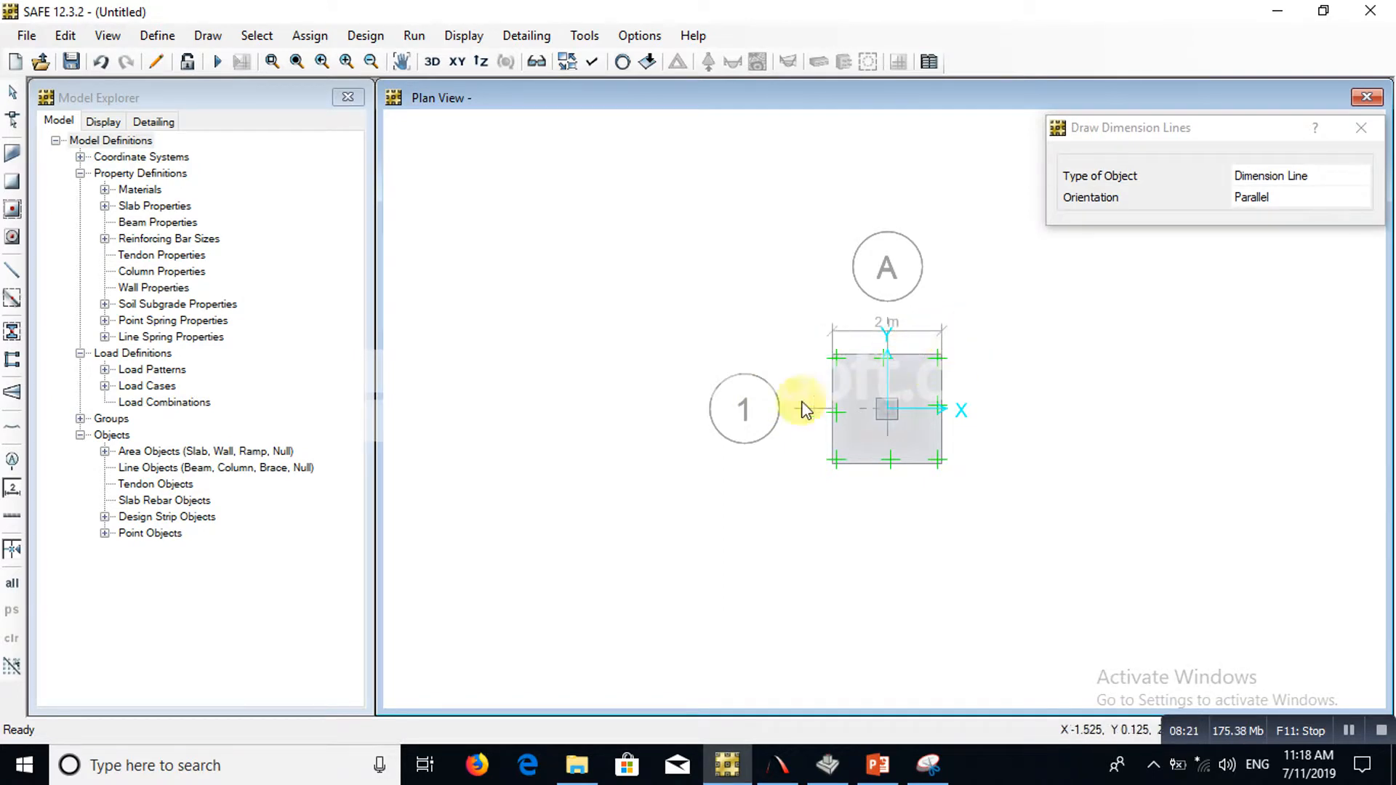
Draw a parallel dimension line beside the footing's right edge, between its upper-right and lower-right corners
click(938, 356)
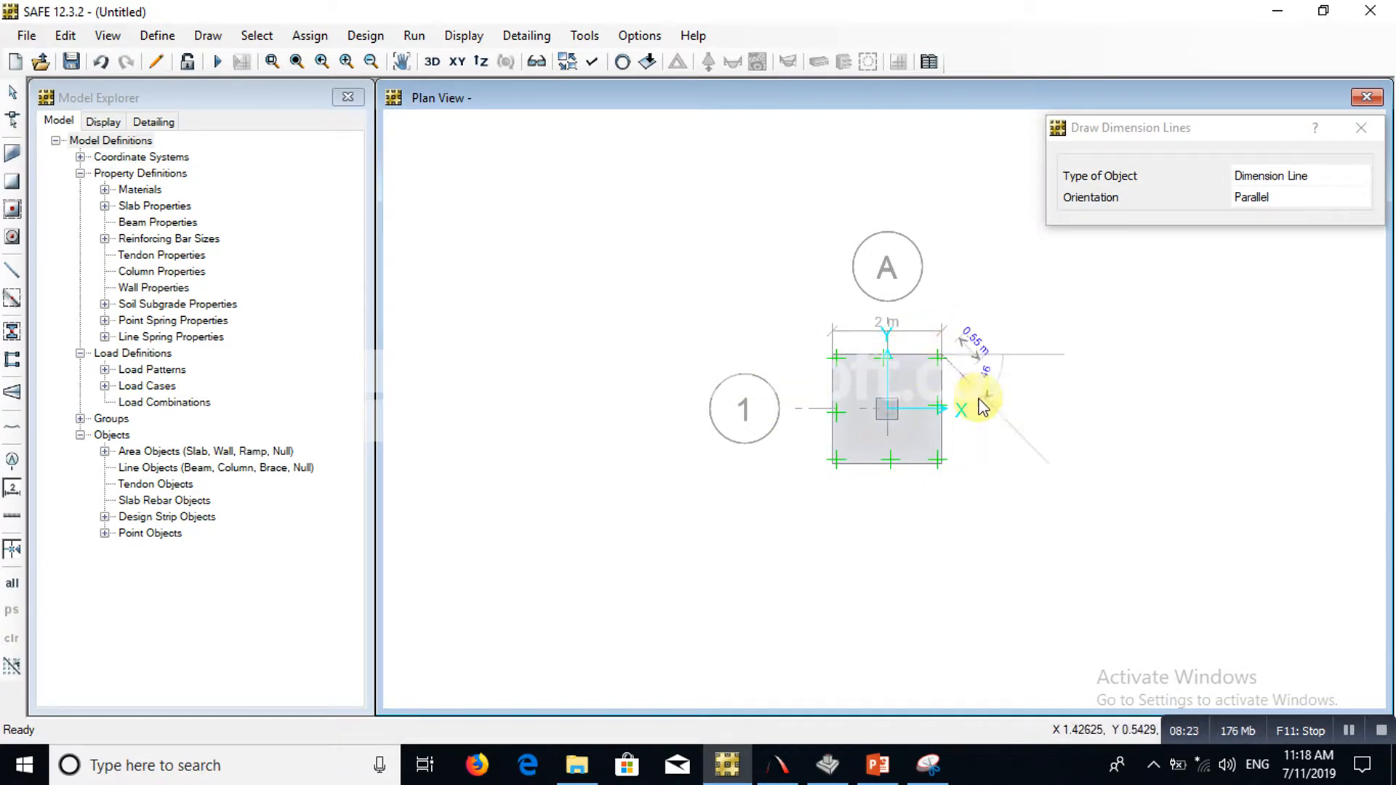
click(938, 459)
click(979, 462)
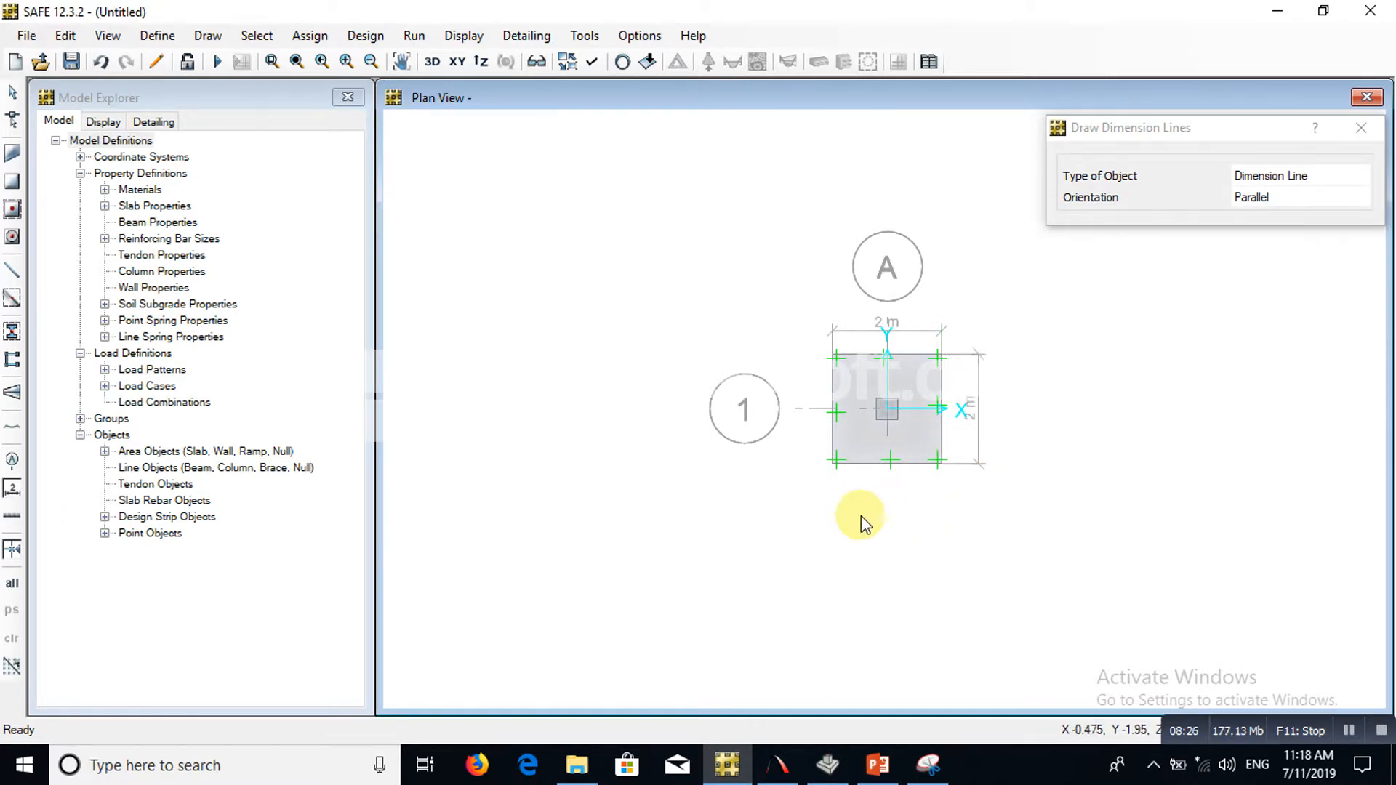
Display the DEAD point loads with their loading values and inspect them on the footing in the 3D view
click(645, 63)
click(672, 205)
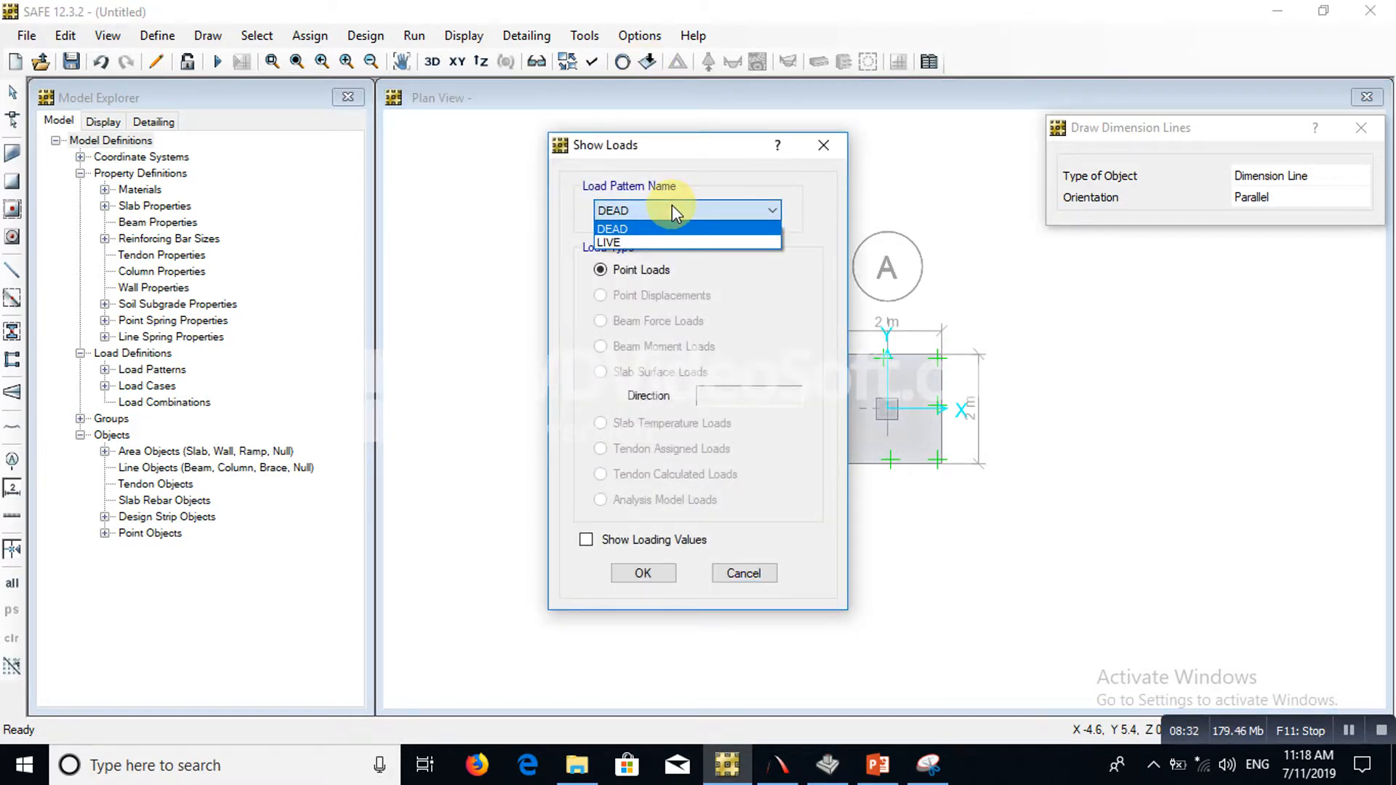
click(672, 205)
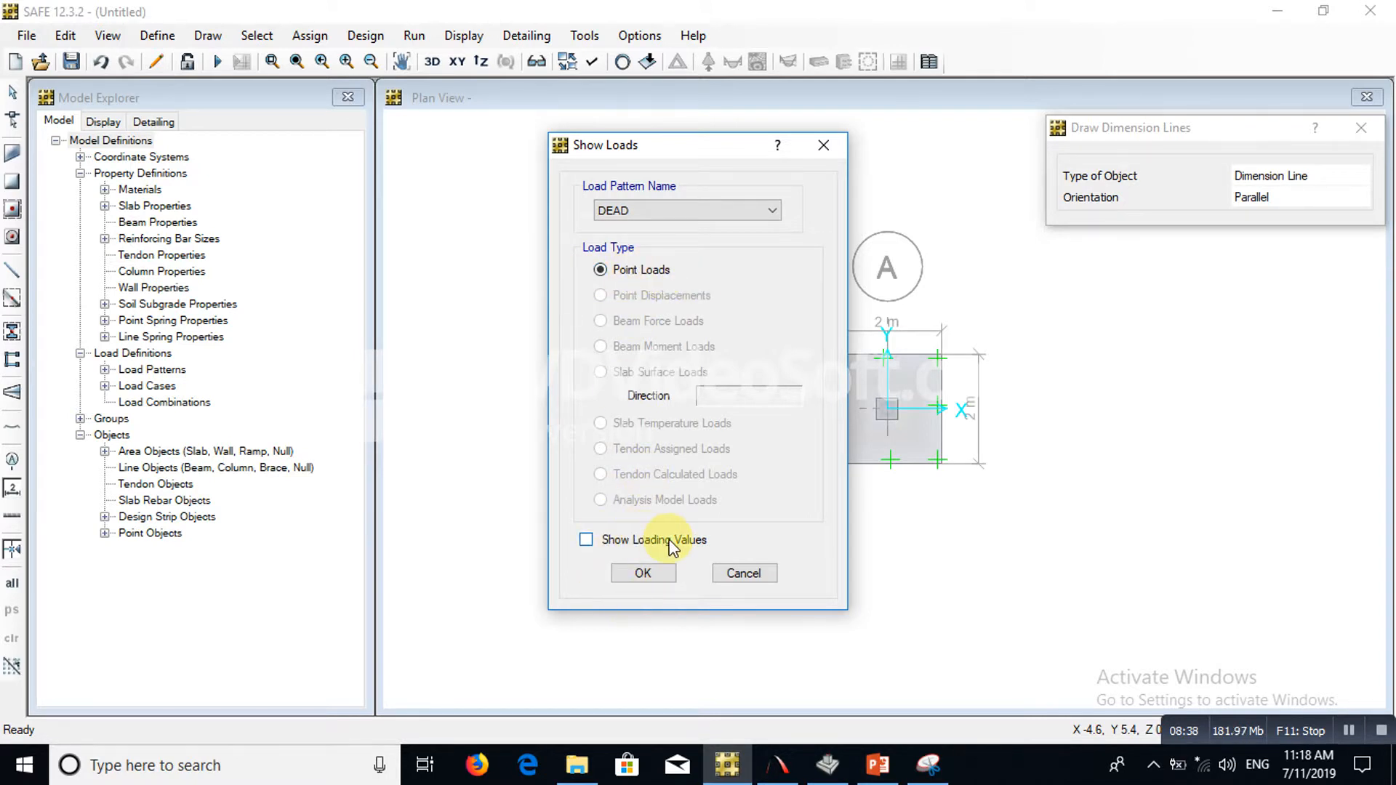
click(643, 573)
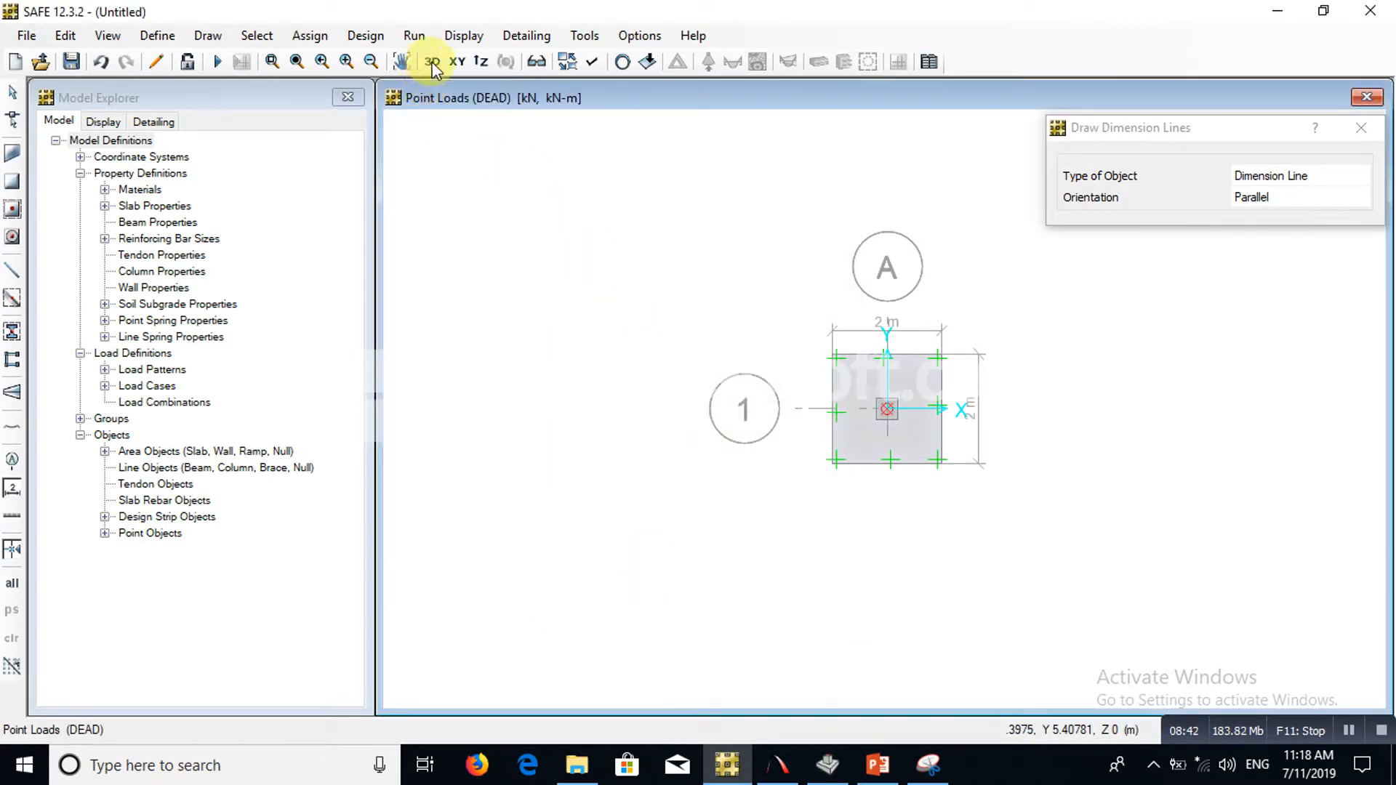
click(433, 61)
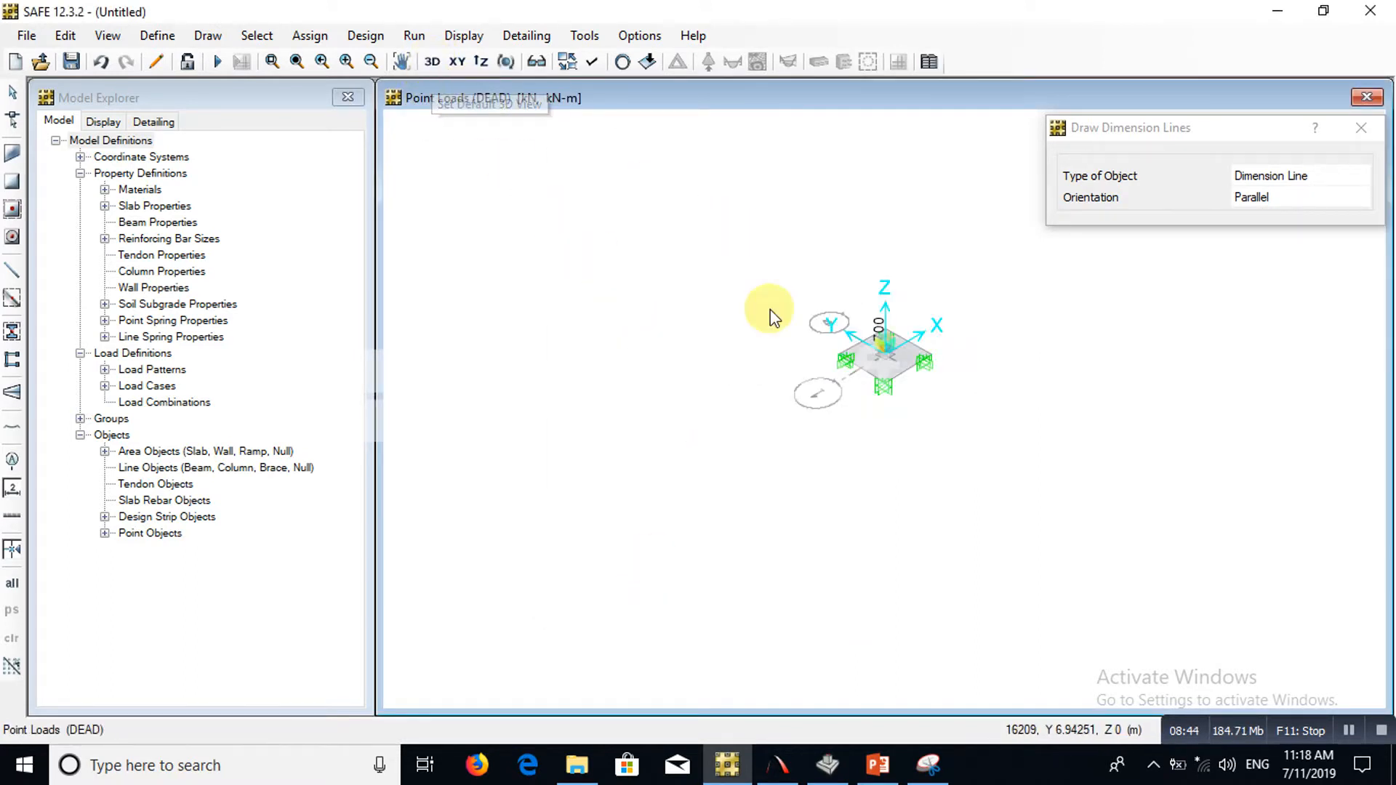
scroll(930, 360, up, 2)
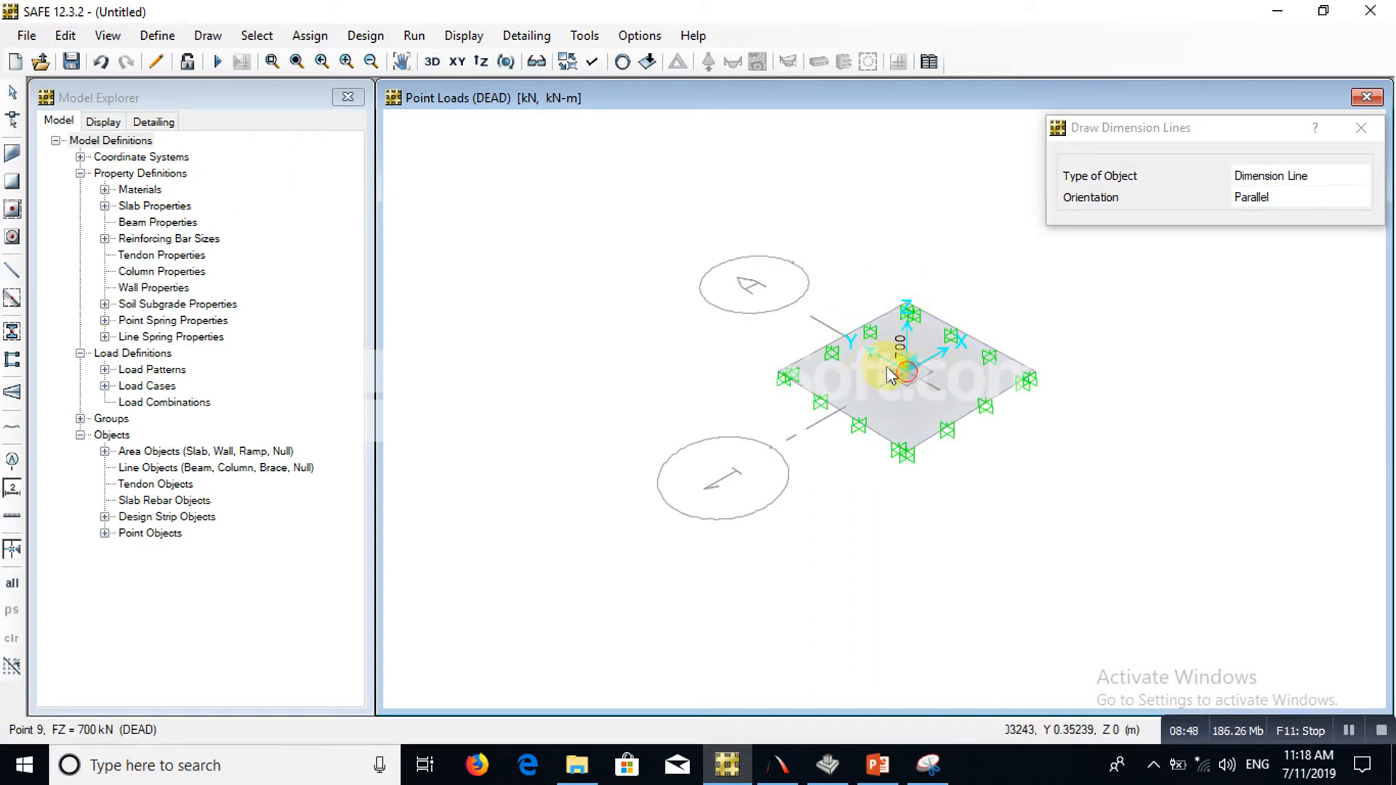
Display the LIVE point loads with their loading values on the footing
click(647, 63)
click(700, 210)
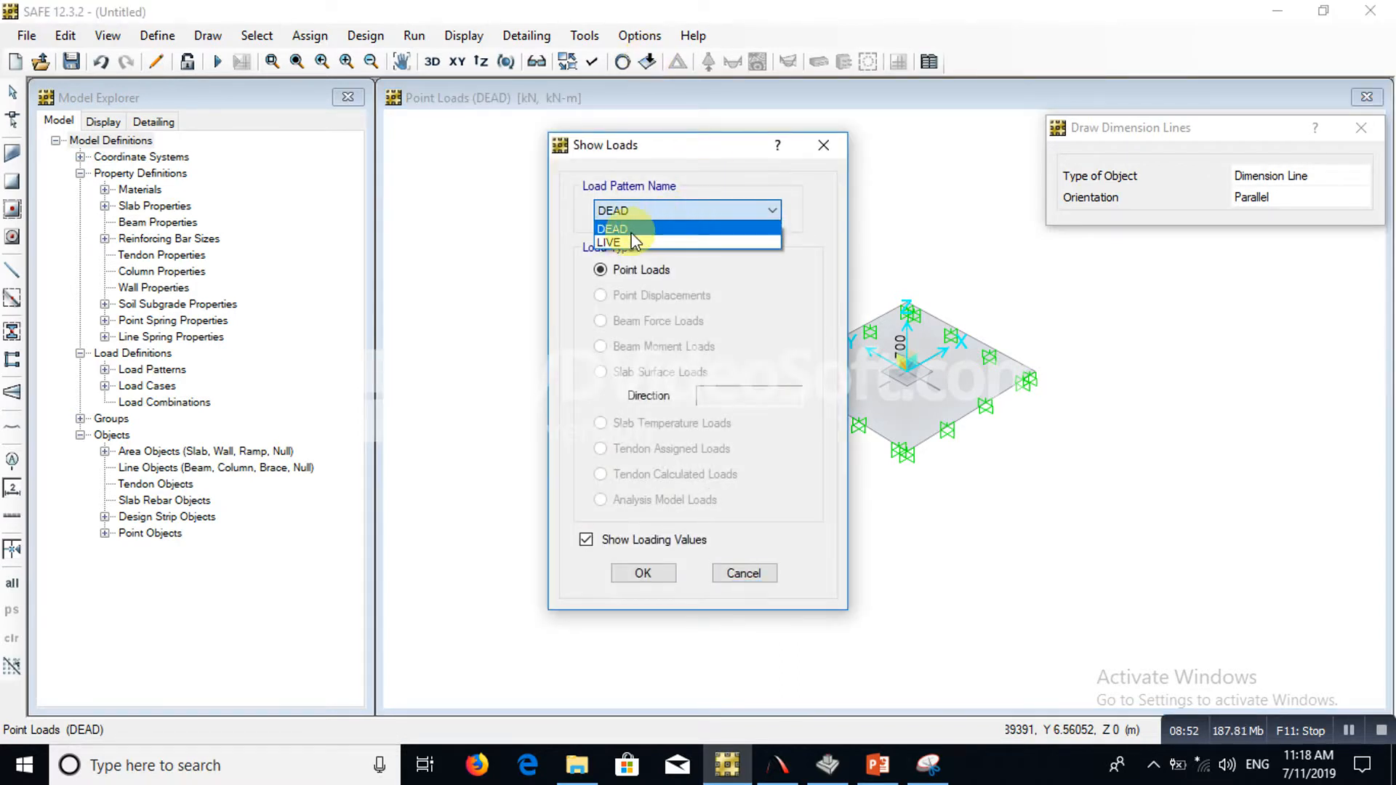
click(623, 246)
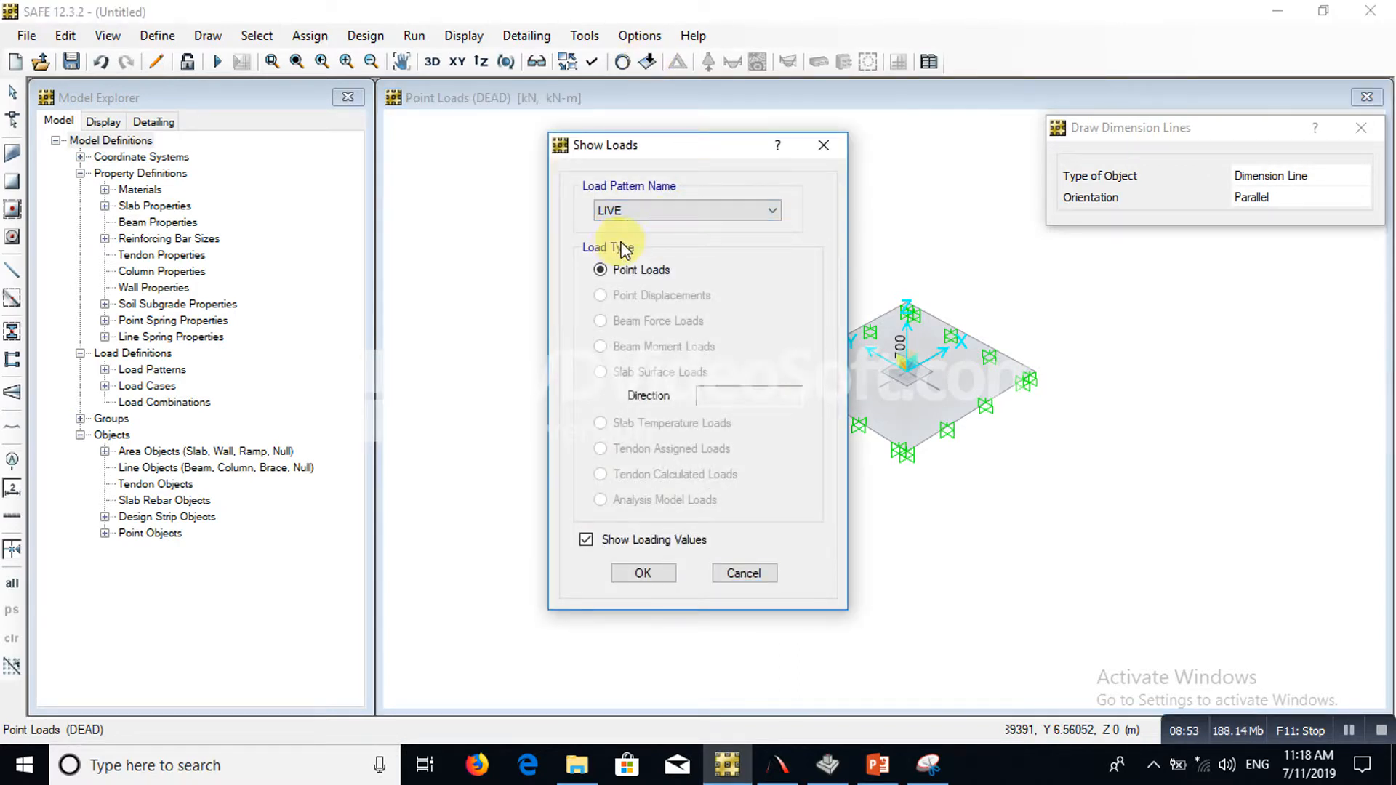
click(643, 573)
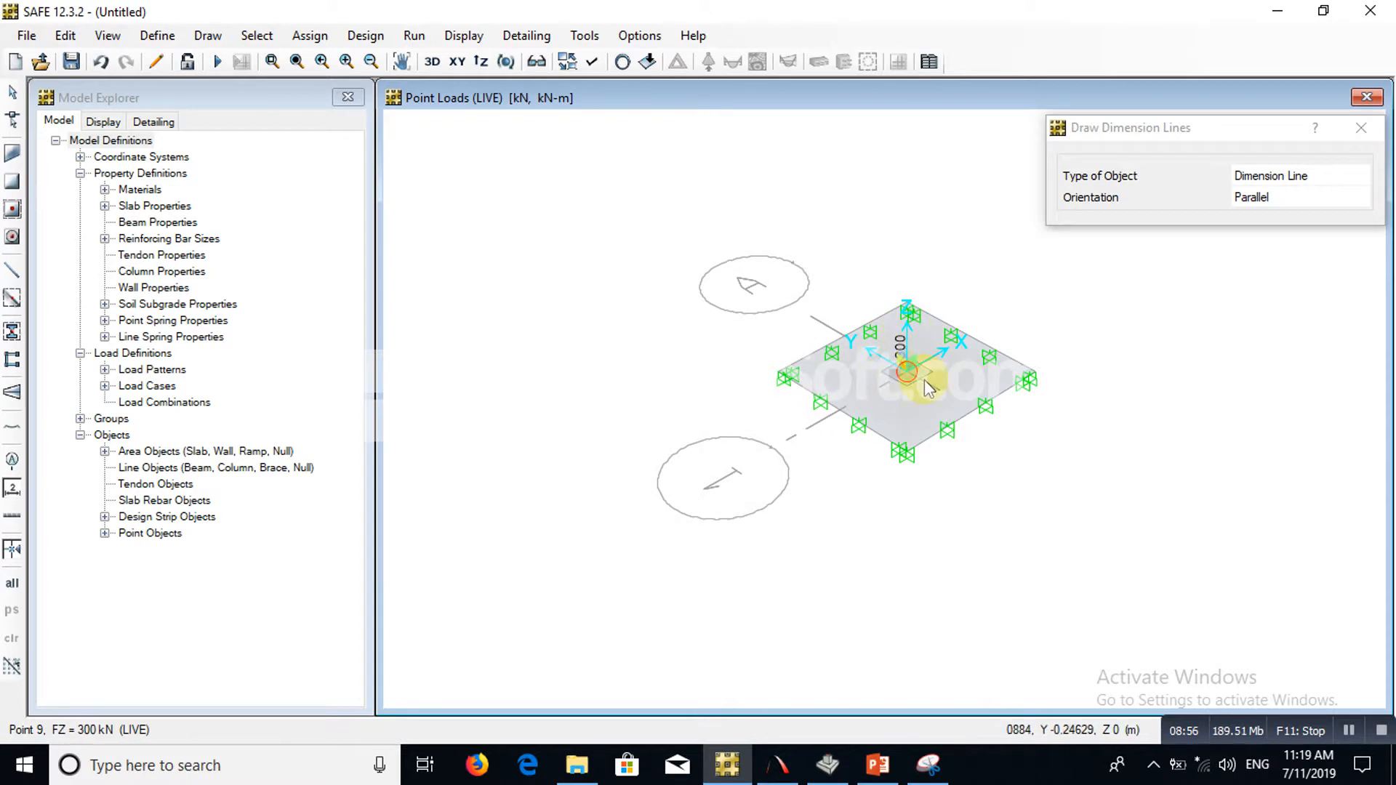
Return to the plan view, end dimension drawing and review the footing slab's property assignments
click(457, 63)
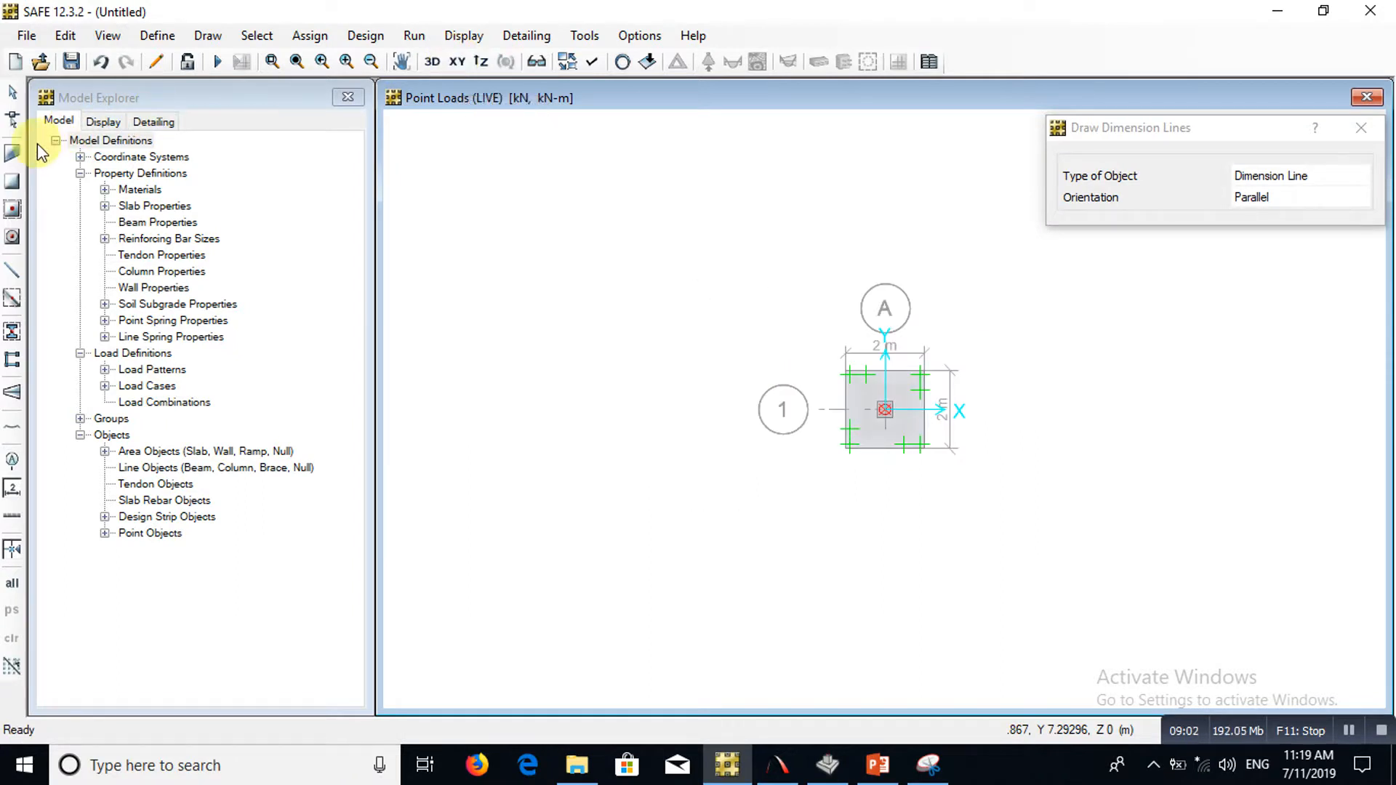
click(12, 93)
scroll(946, 421, up, 3)
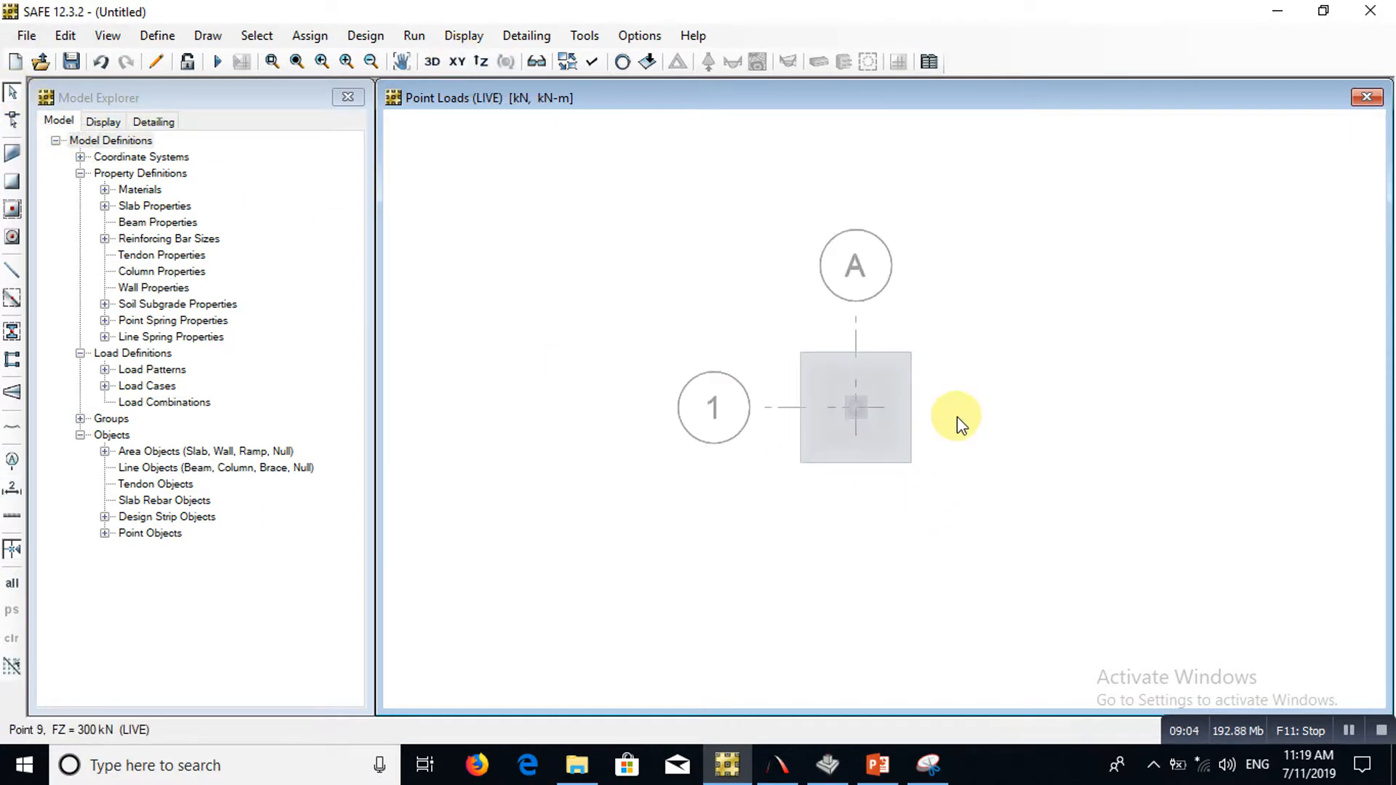
scroll(852, 385, up, 2)
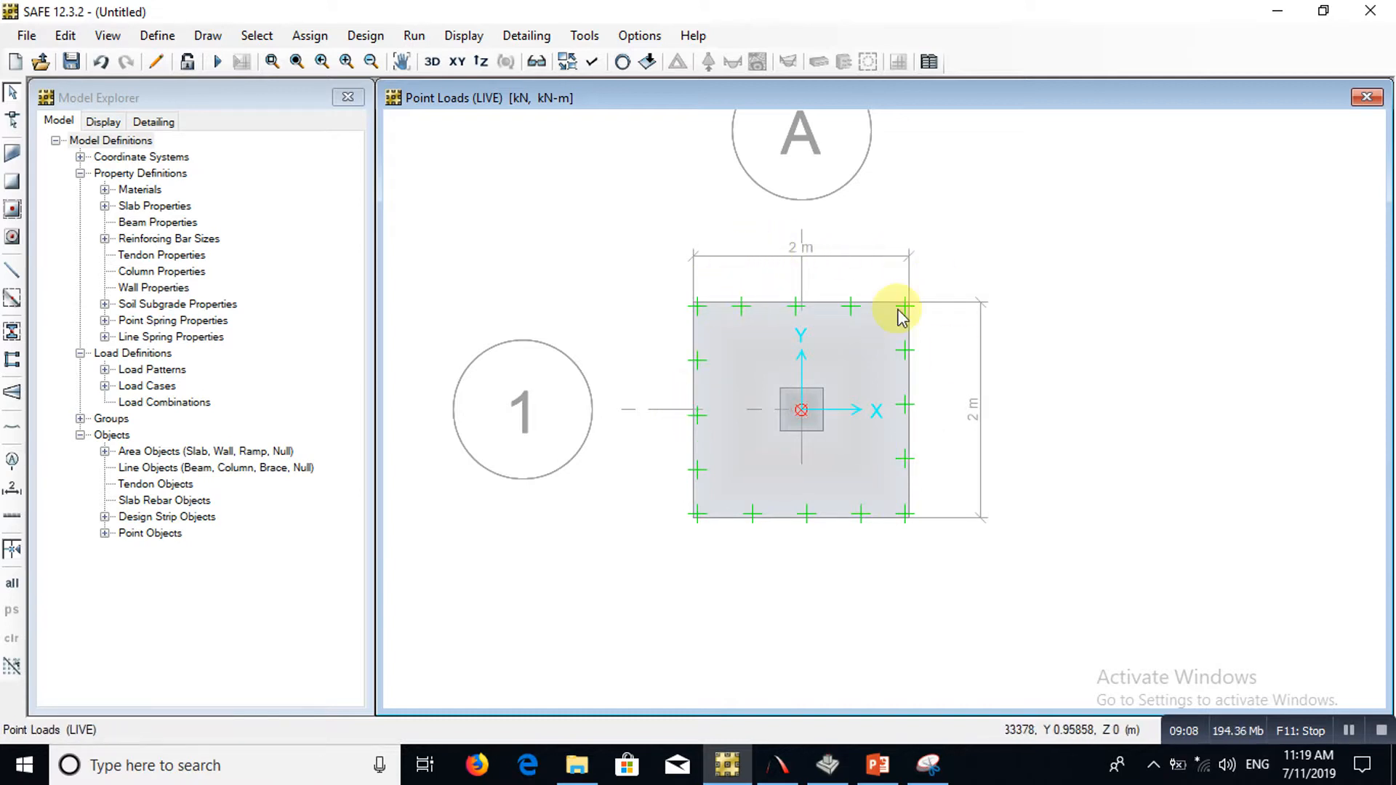
right_click(739, 355)
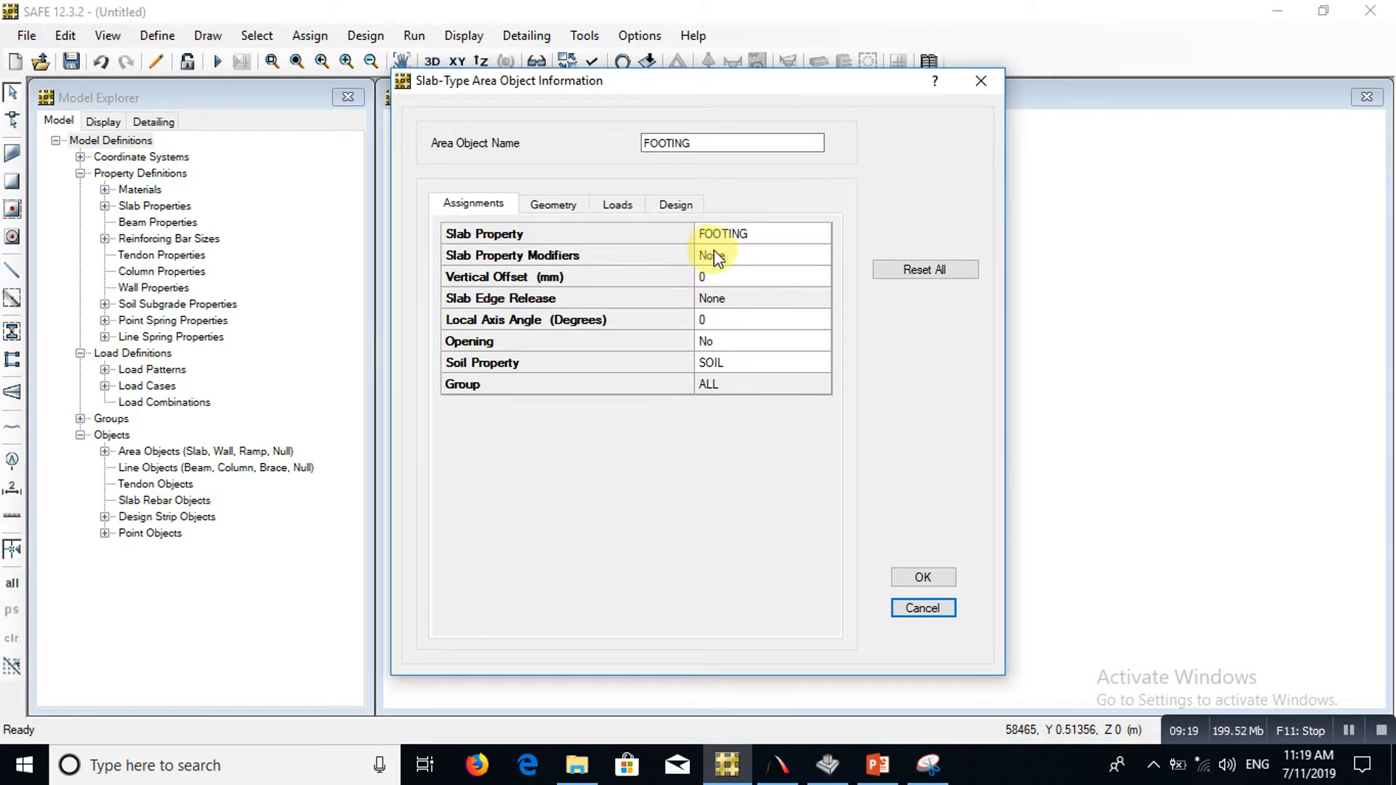
click(983, 81)
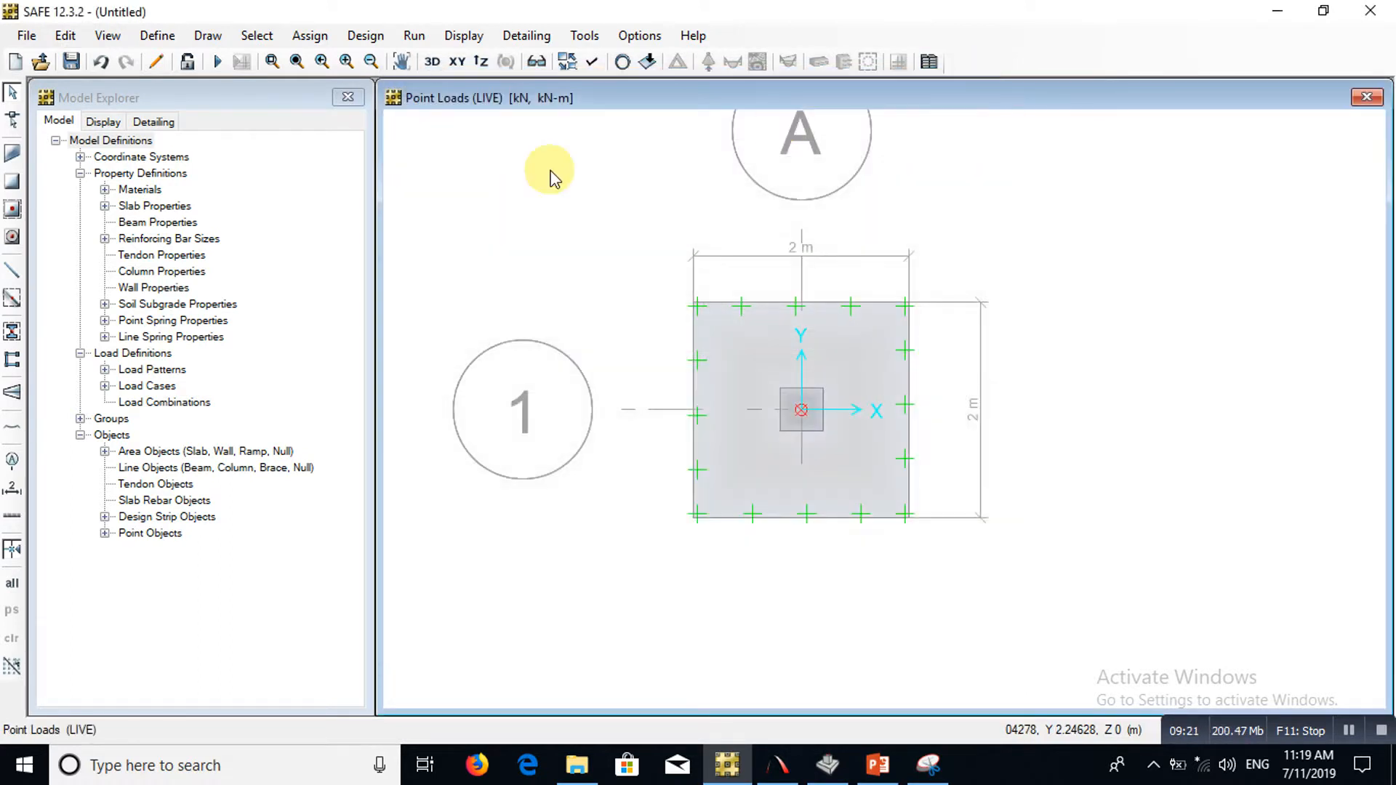
Rename the C30 concrete material as C40 and set its weight per unit volume to 25 kN/m3
click(159, 35)
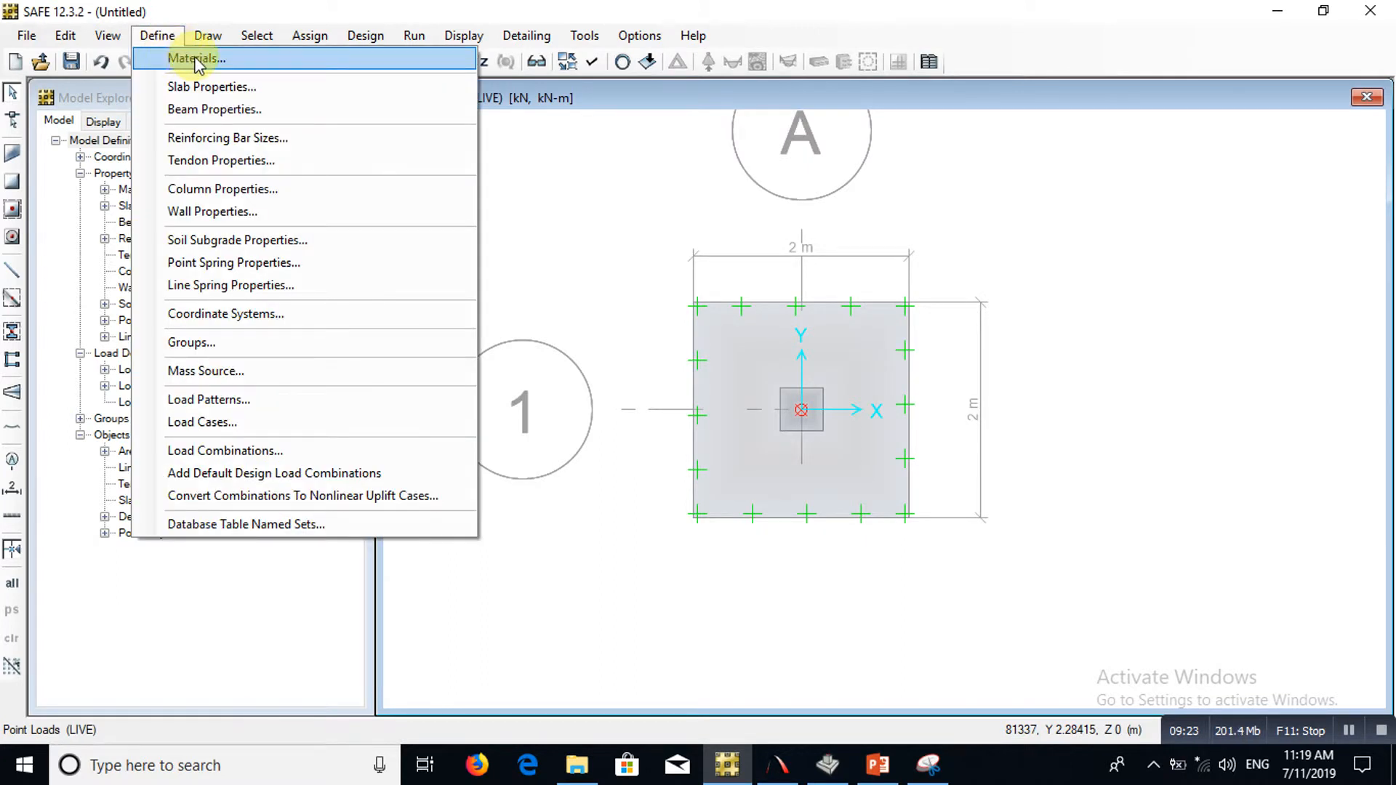
click(196, 59)
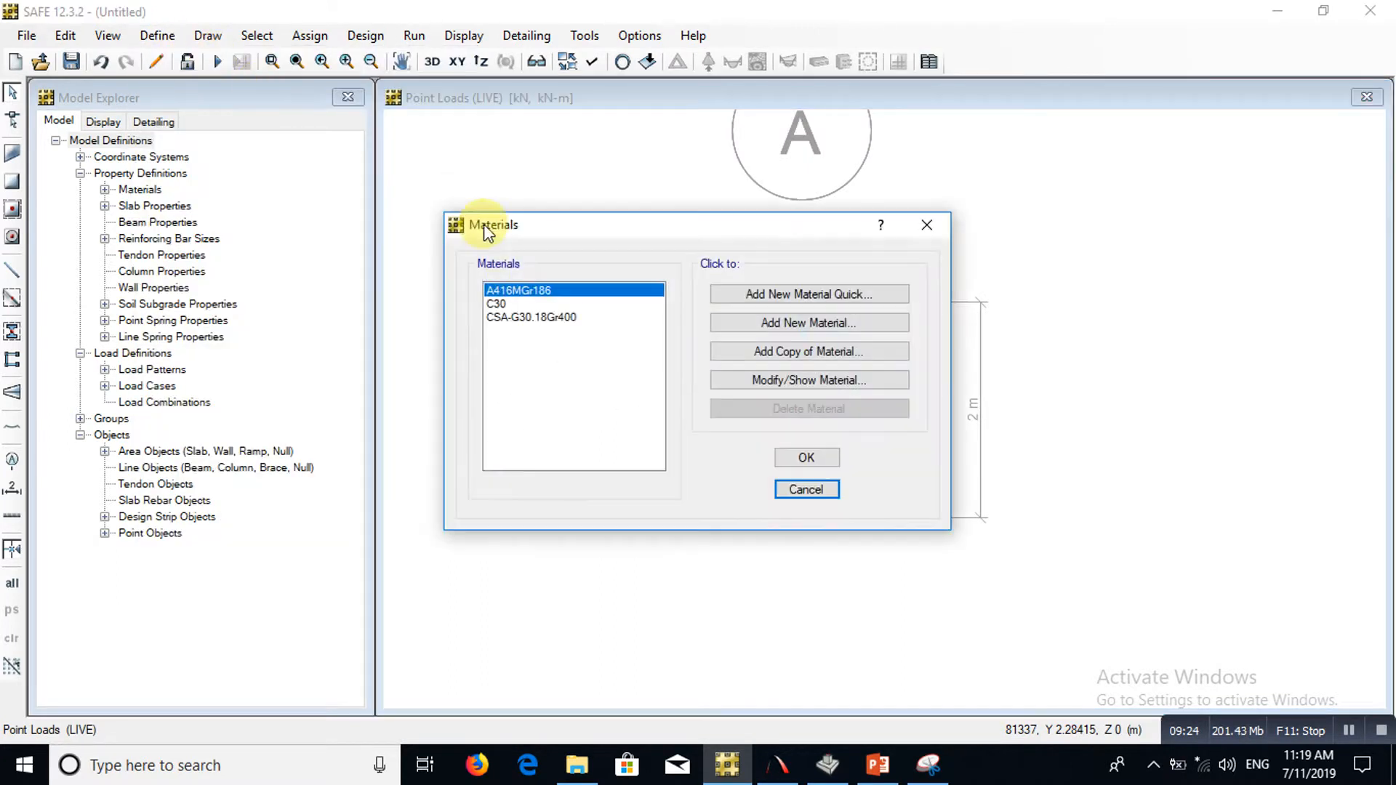
click(504, 303)
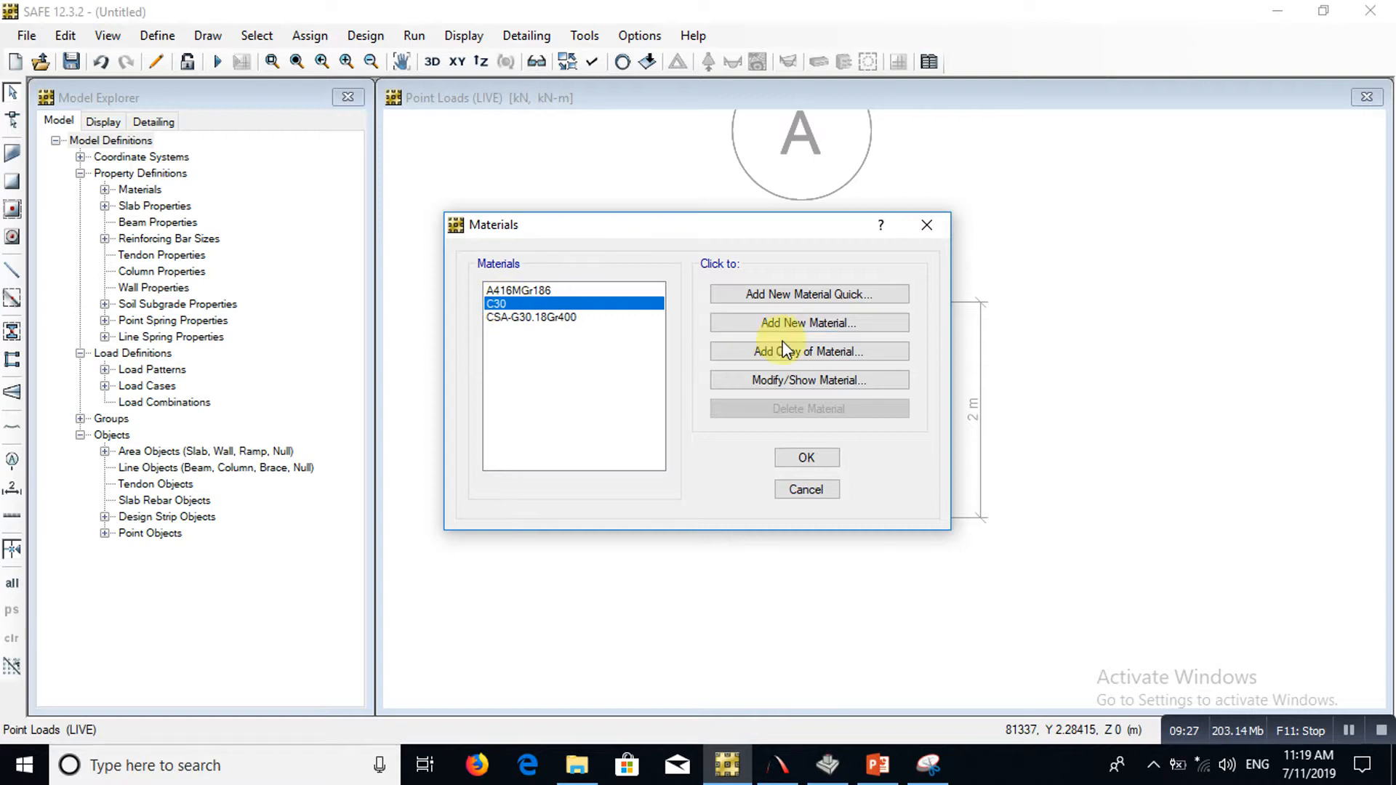
click(777, 378)
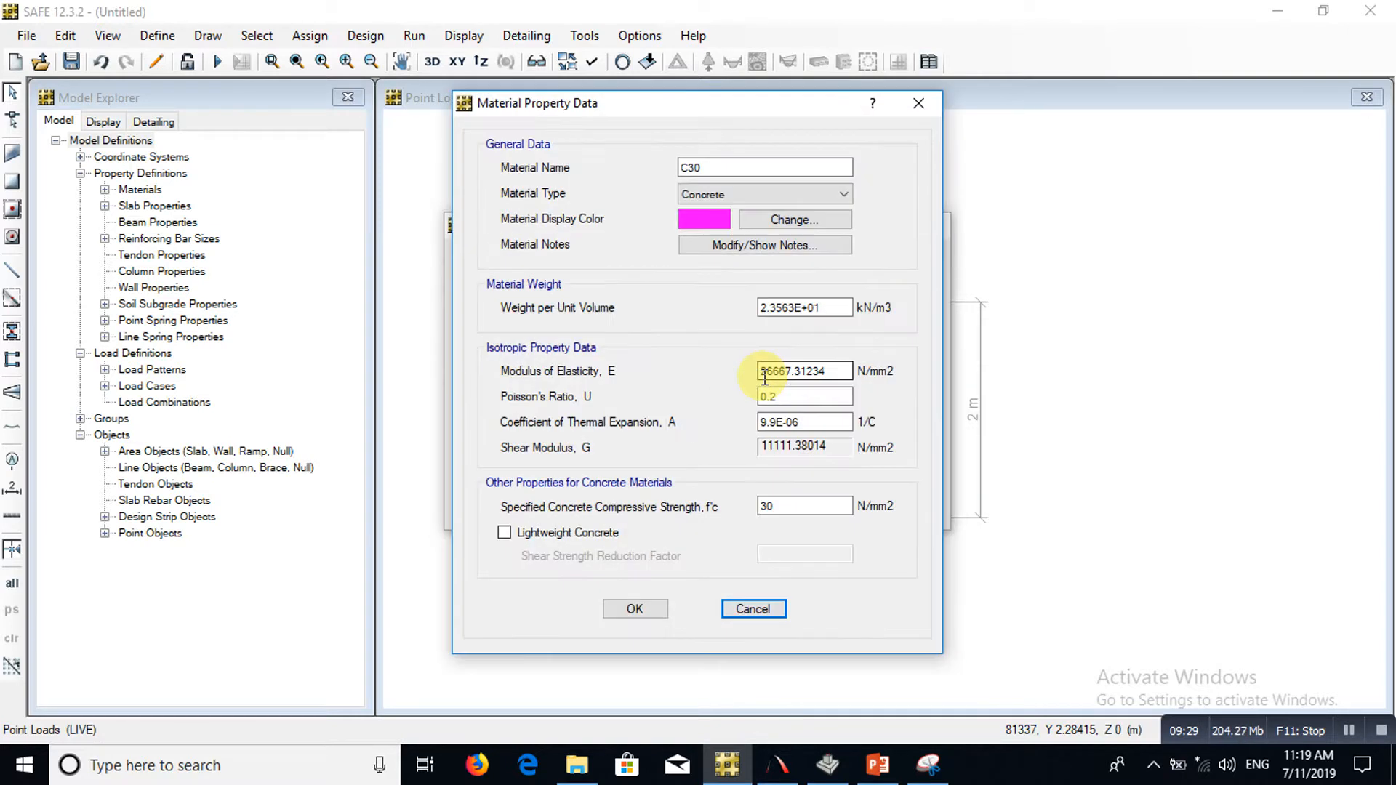
drag(717, 168, 691, 170)
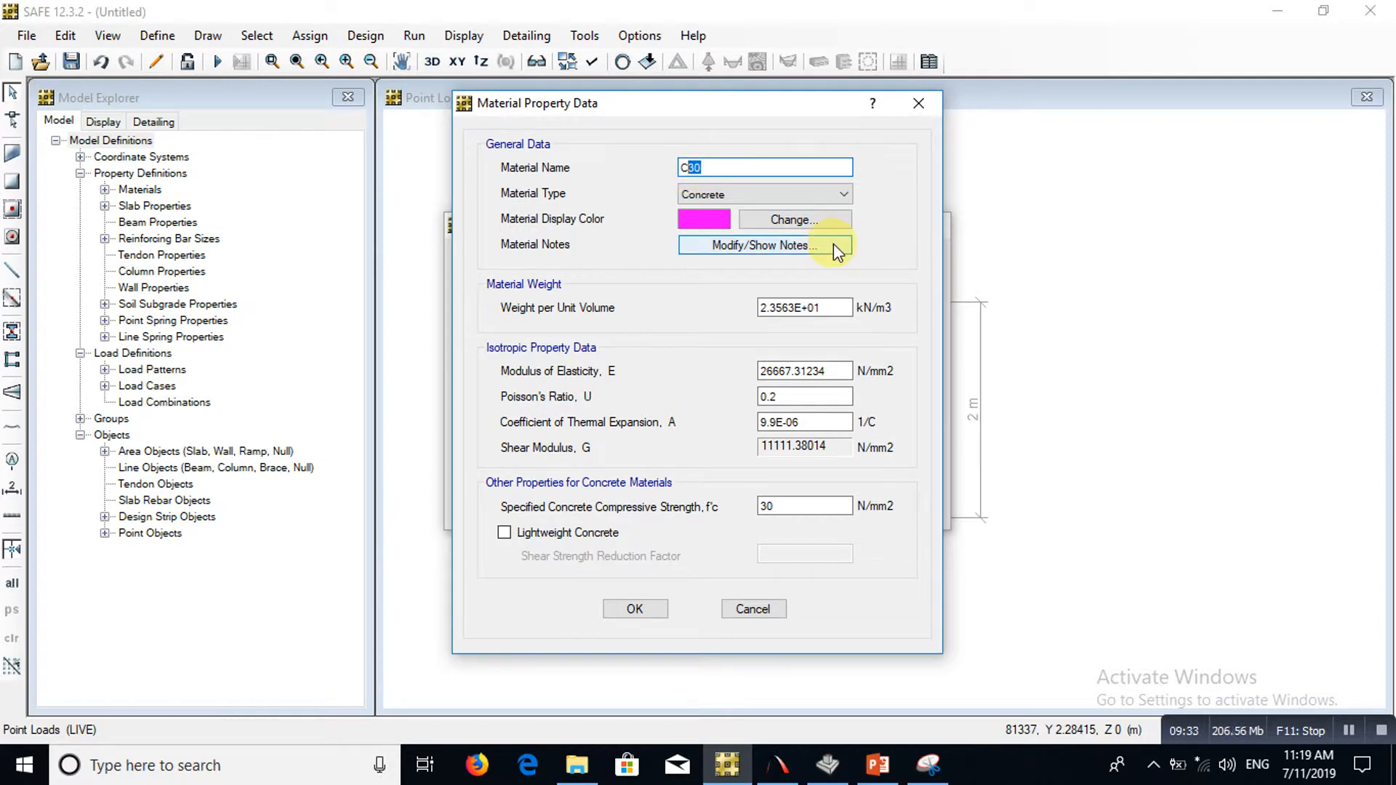
text(40)
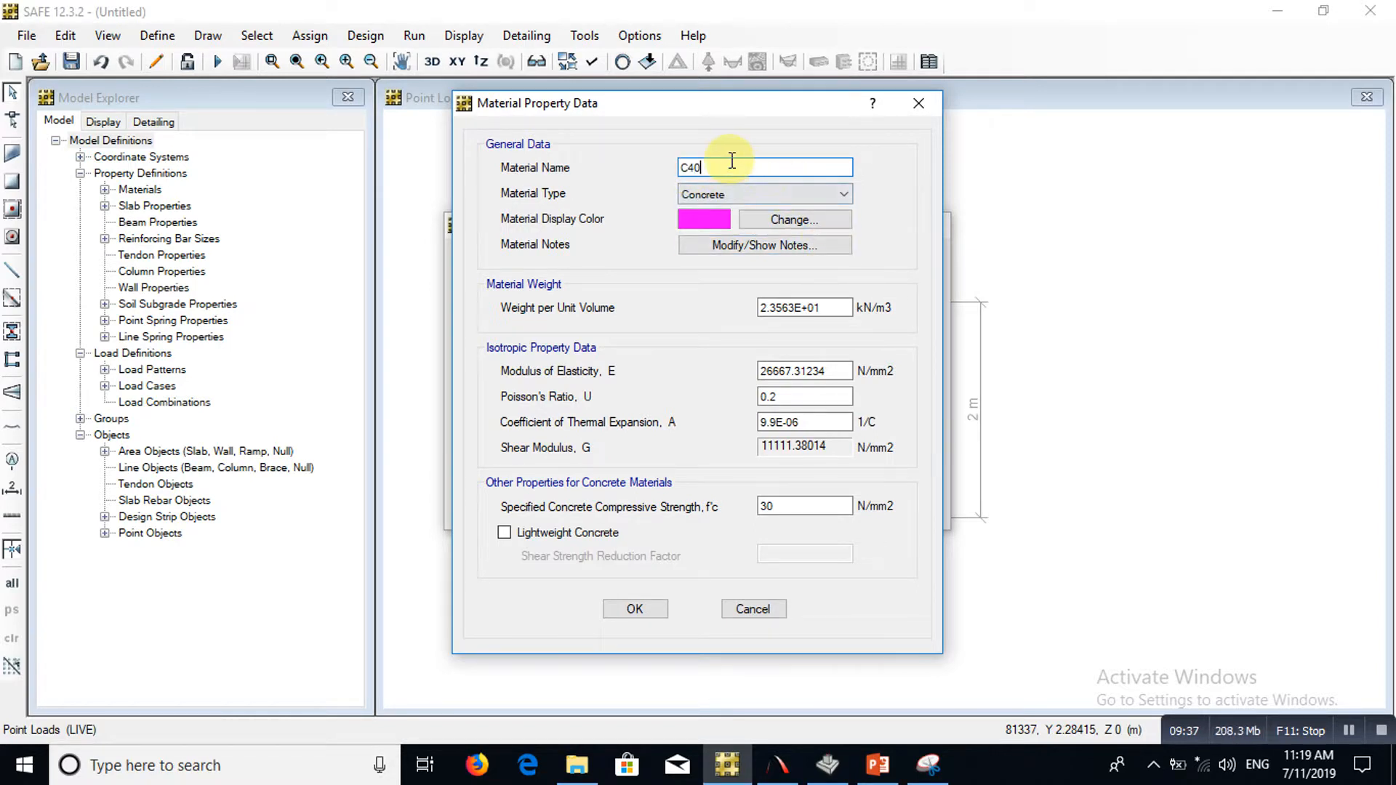
click(830, 306)
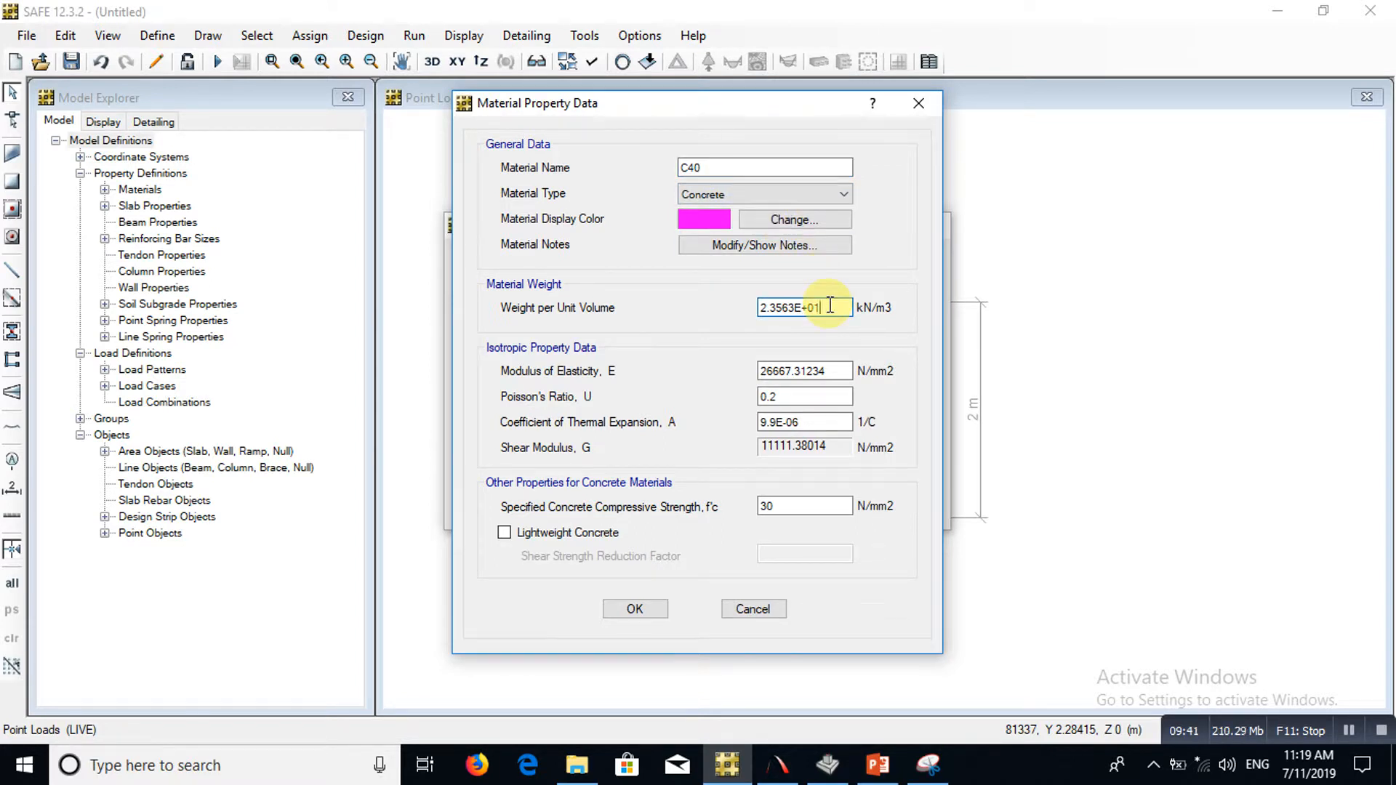
drag(830, 307, 728, 314)
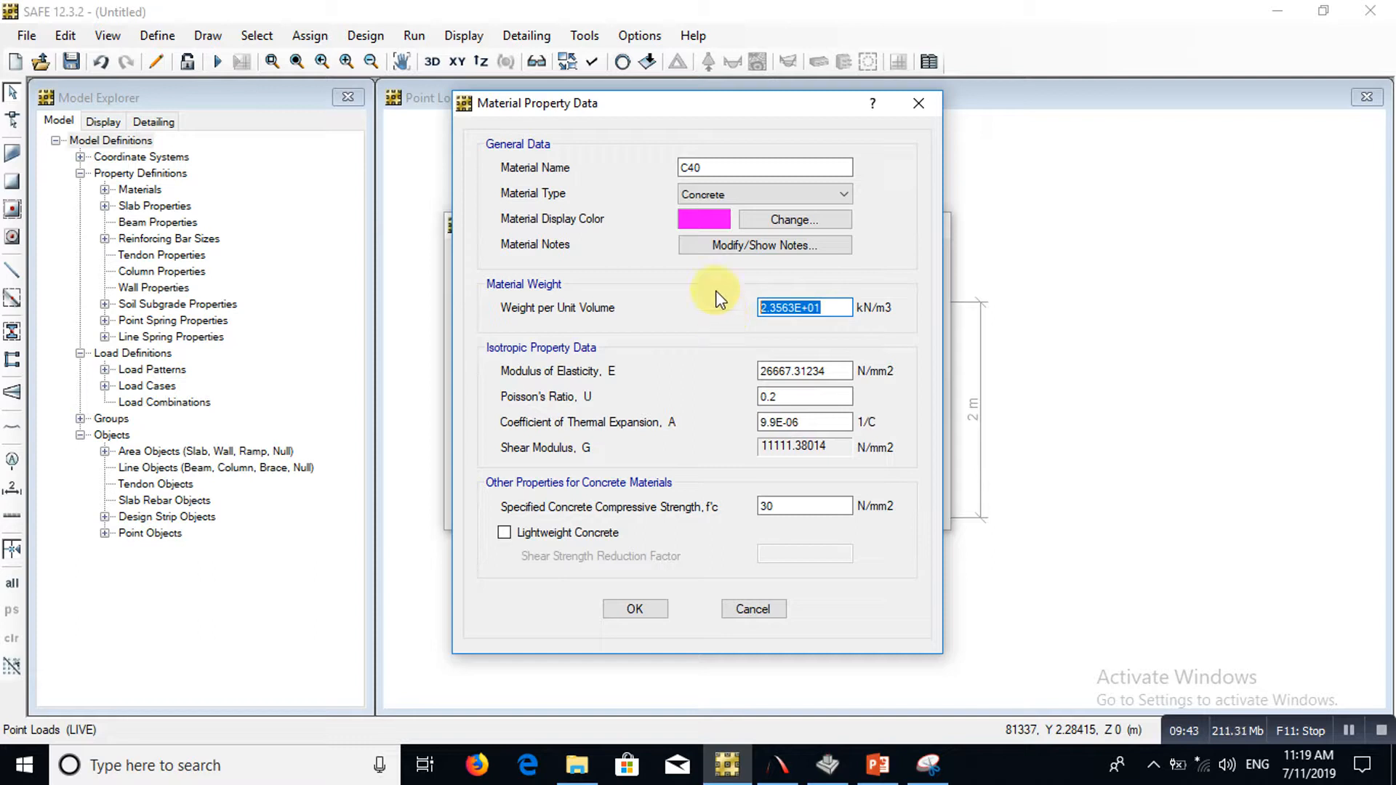
text(25)
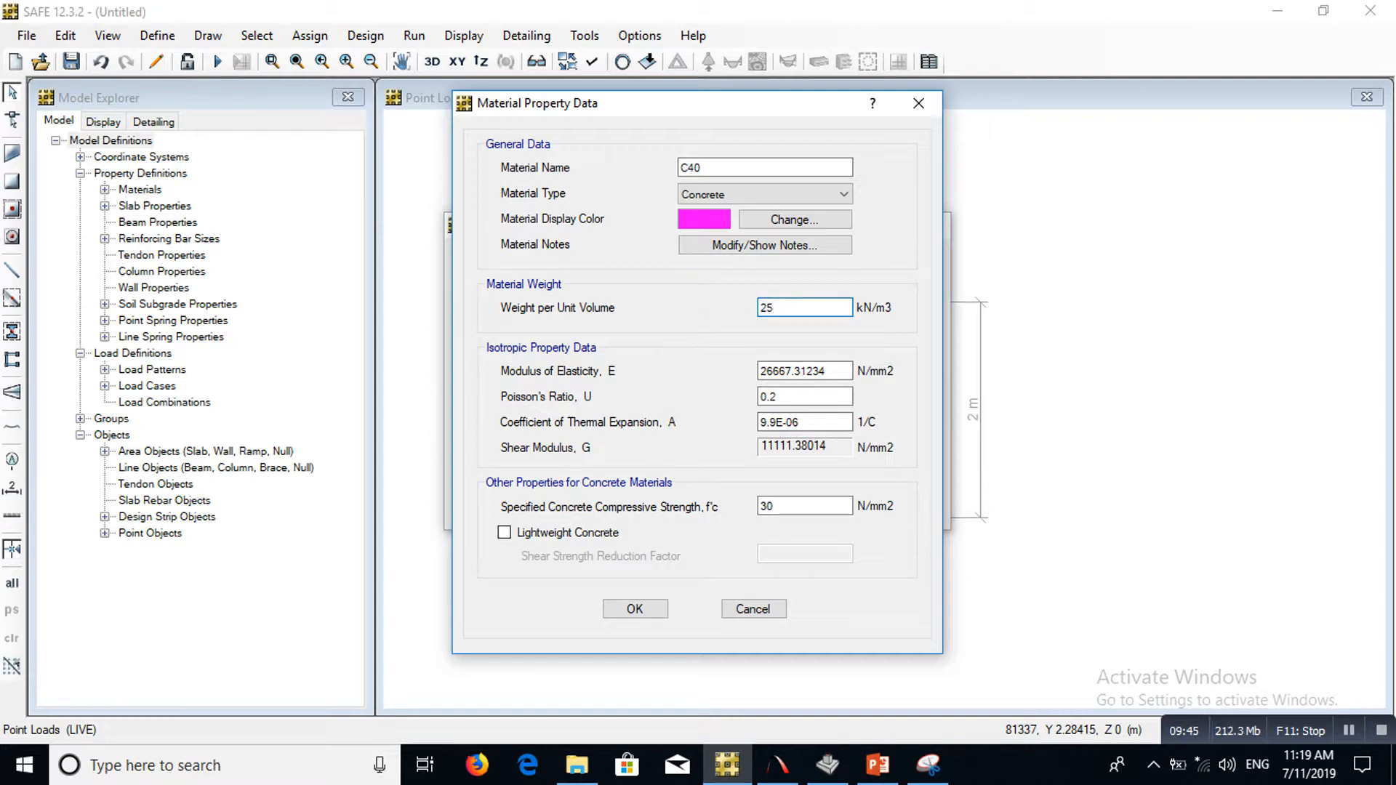
Set the C40 concrete's specified compressive strength to .8*40 N/mm2 and accept the material data
click(792, 507)
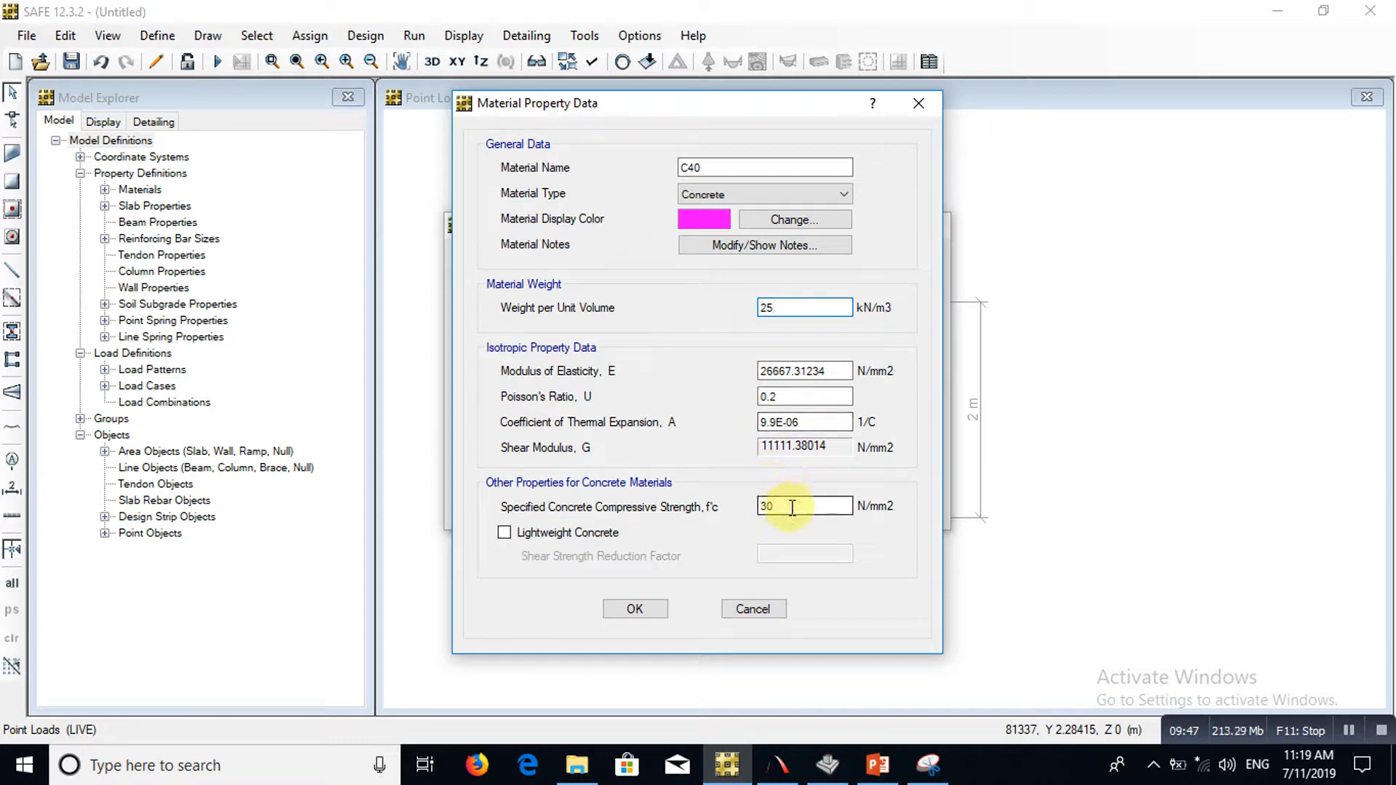
drag(792, 507, 758, 510)
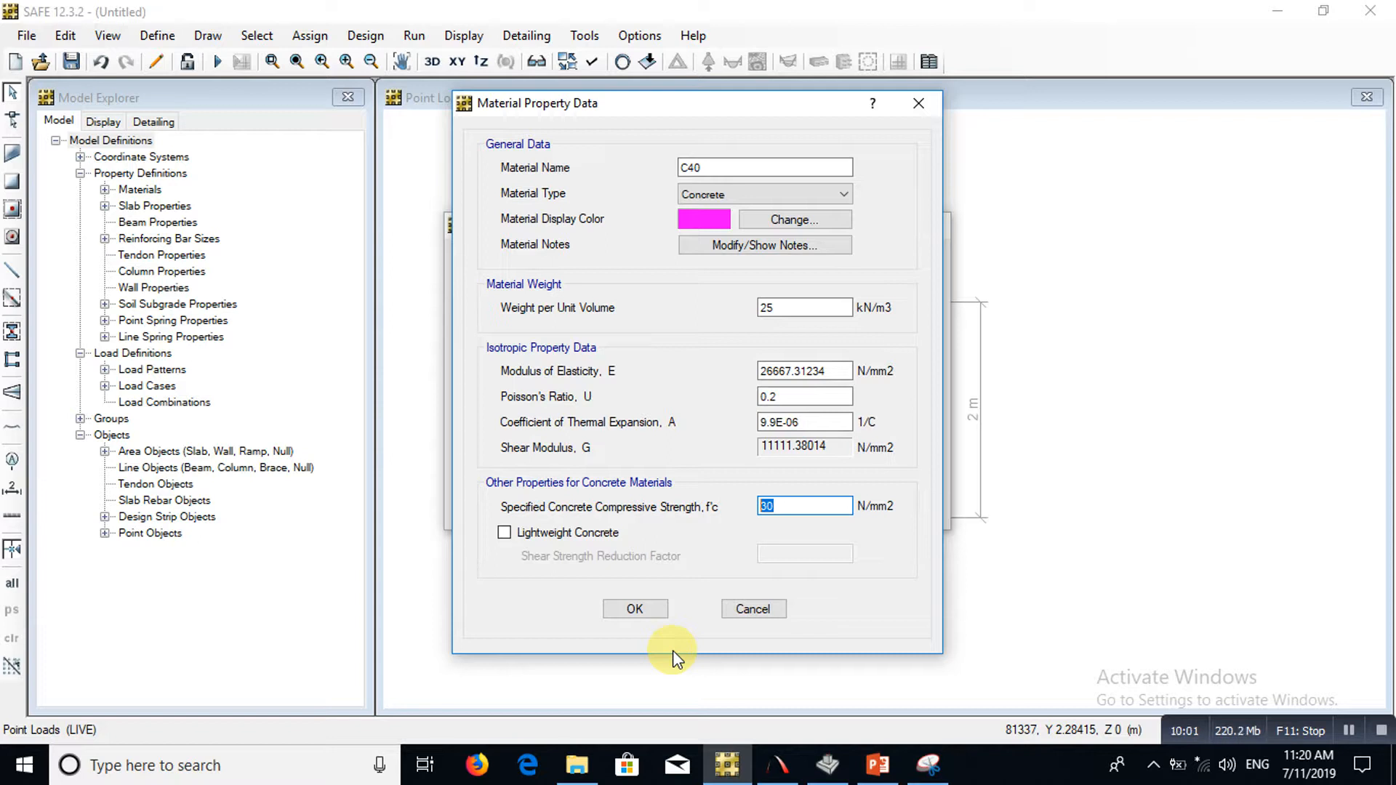
text(.)
text(8*40)
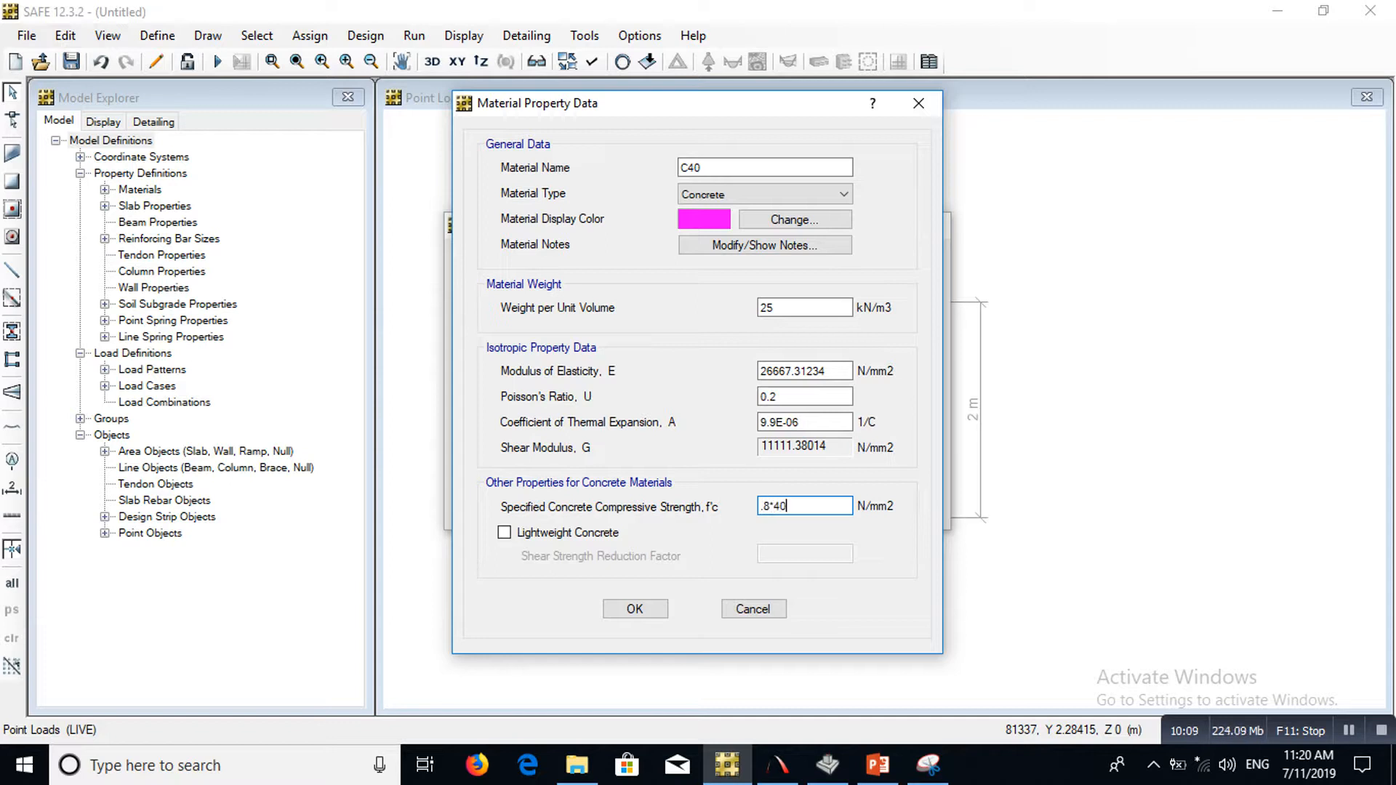
key(Return)
click(635, 610)
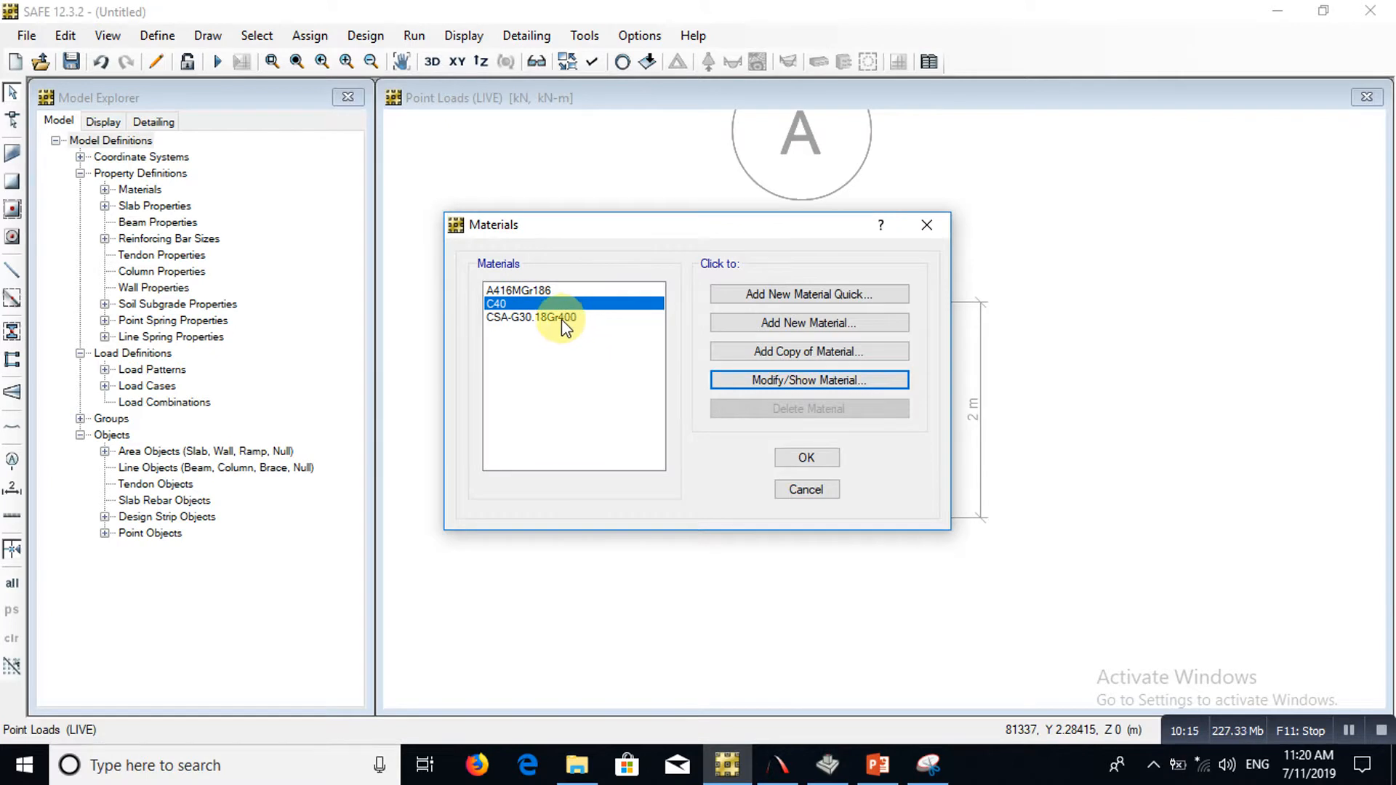
Rename the CSA-G30.18Gr400 rebar material as S460
click(517, 317)
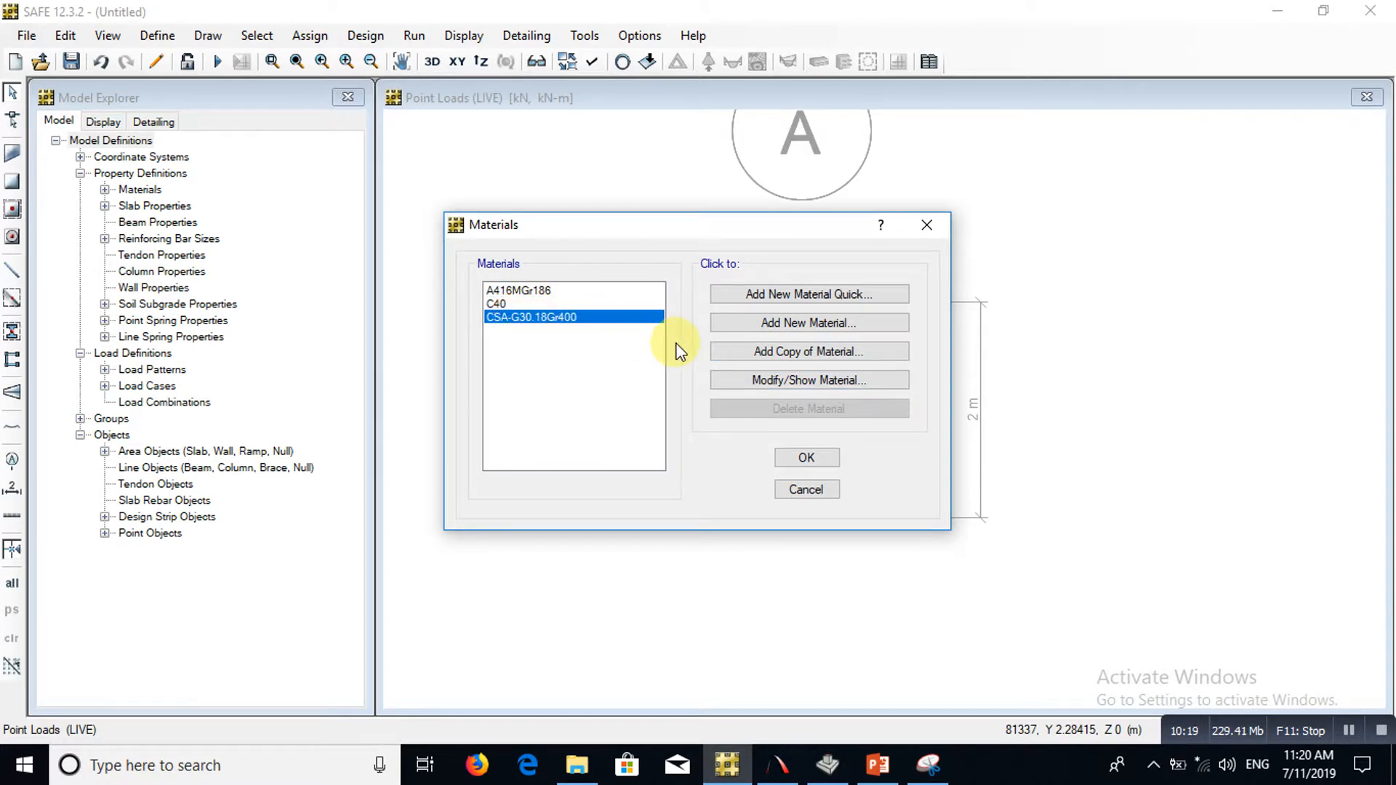
click(804, 381)
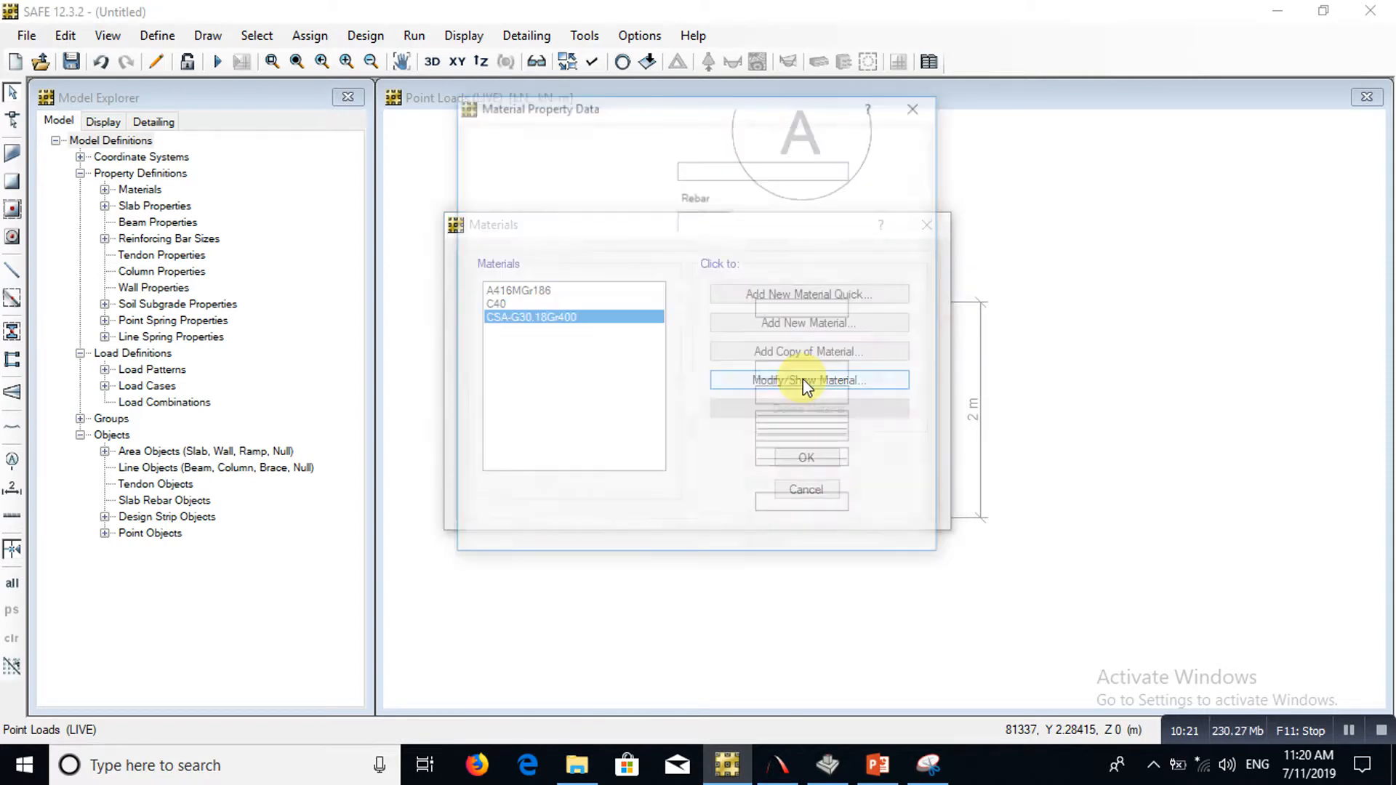
drag(793, 167, 622, 170)
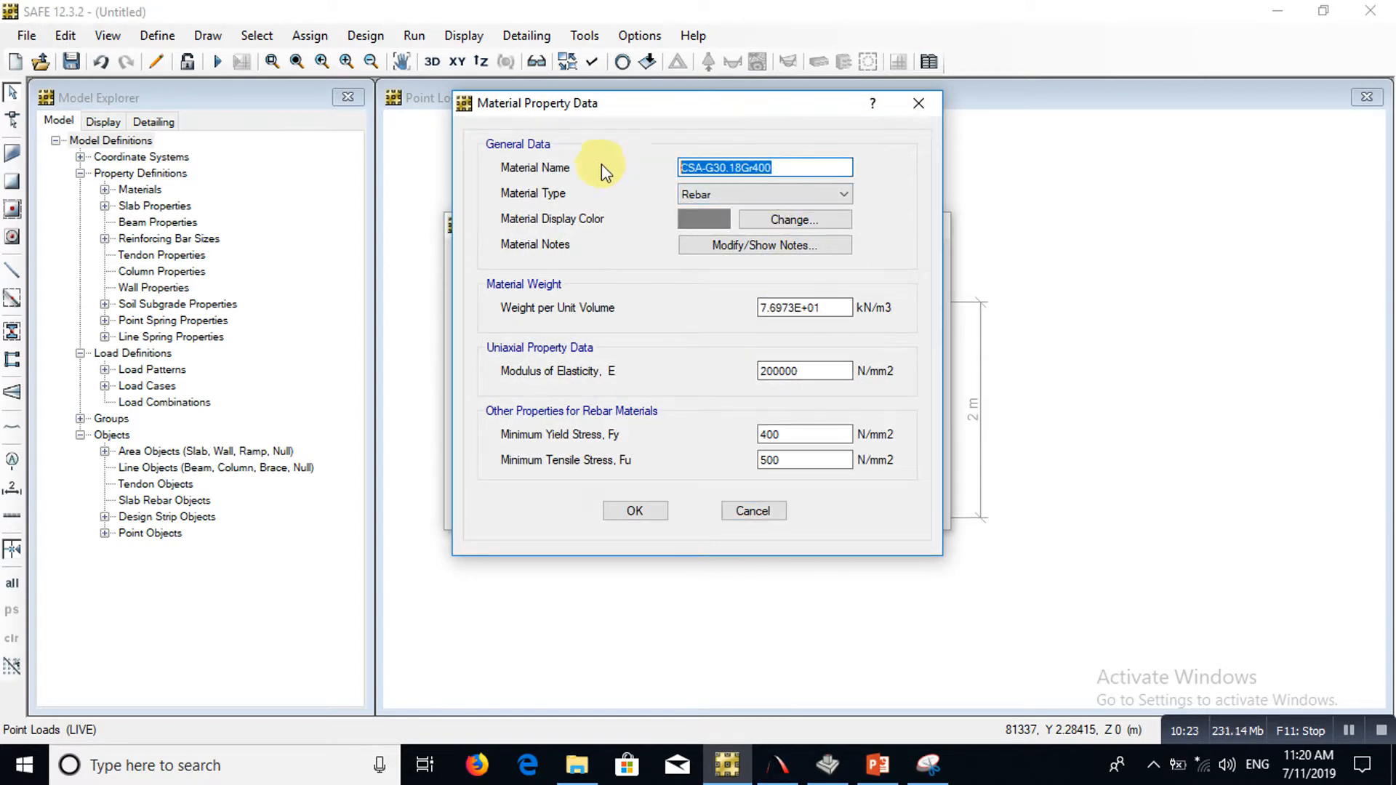
text(s)
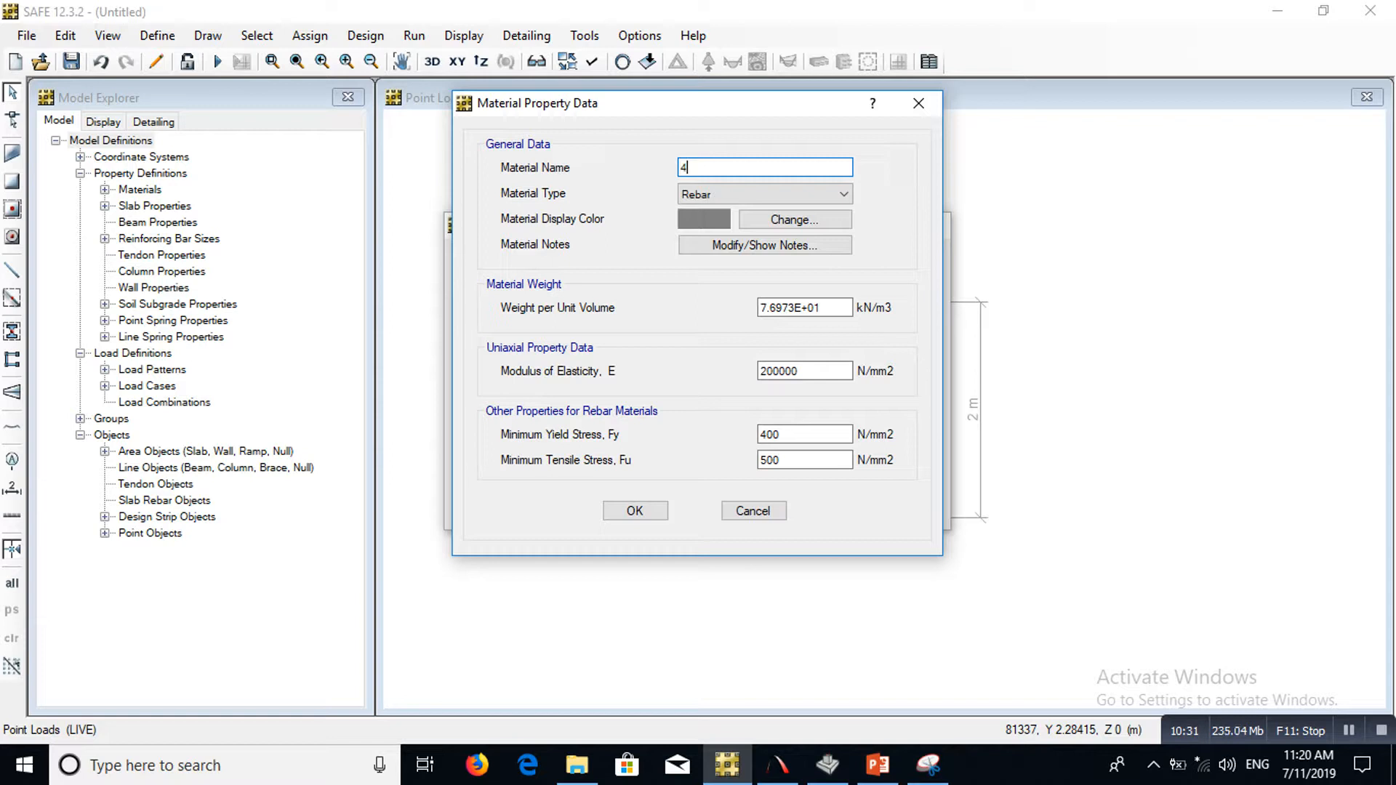
text(460)
click(683, 168)
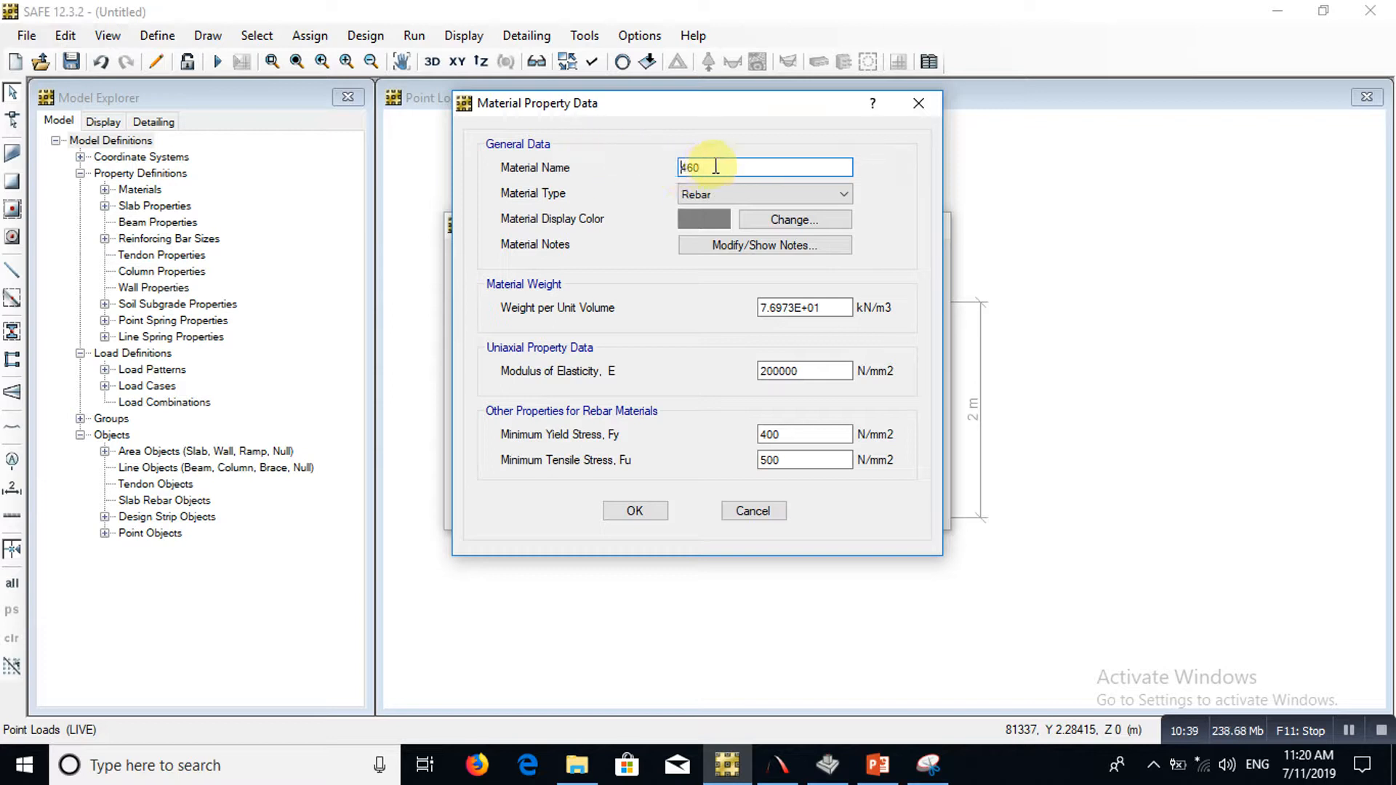
text(S)
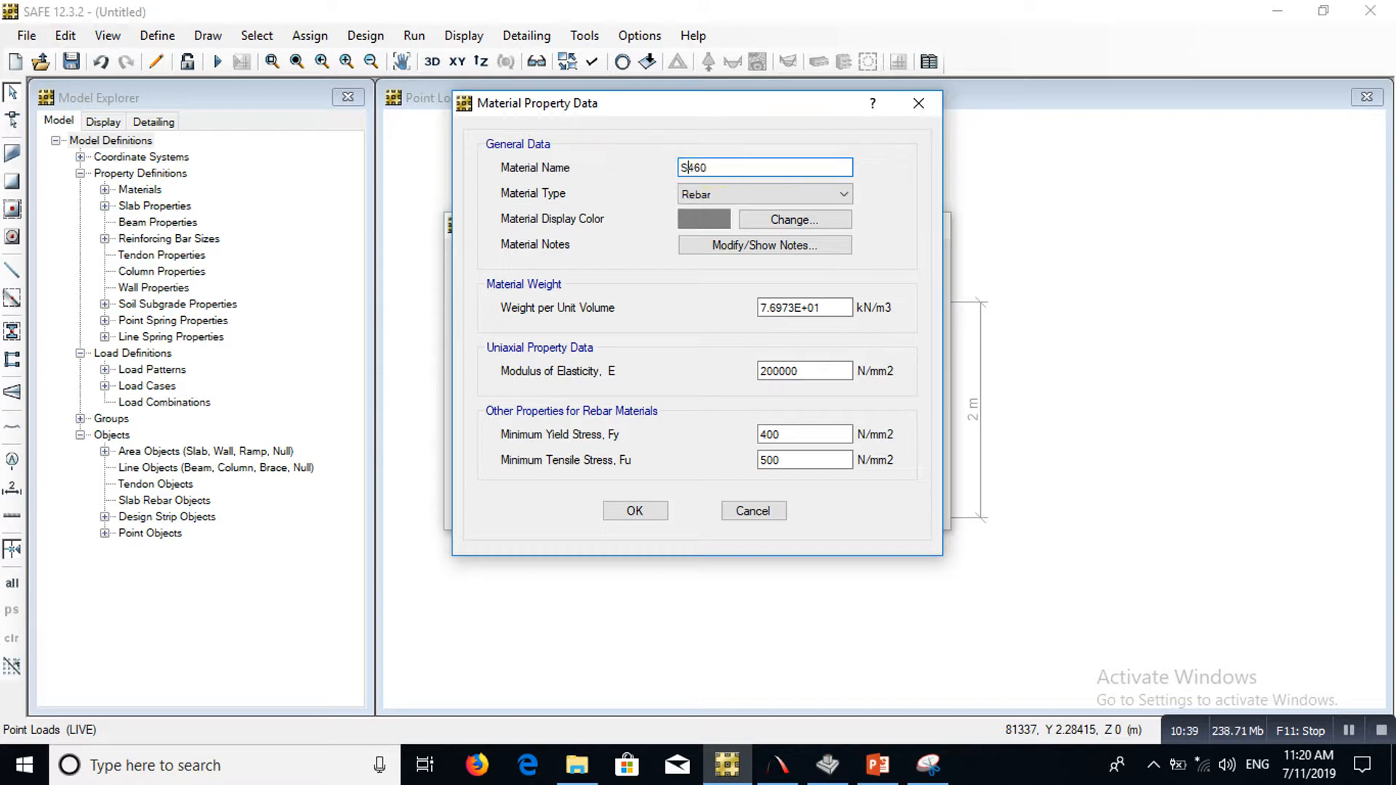
Set the S460 rebar's minimum yield stress to 460 N/mm2 and minimum tensile stress to 1.25*460 N/mm2, and accept the material definitions
double_click(791, 434)
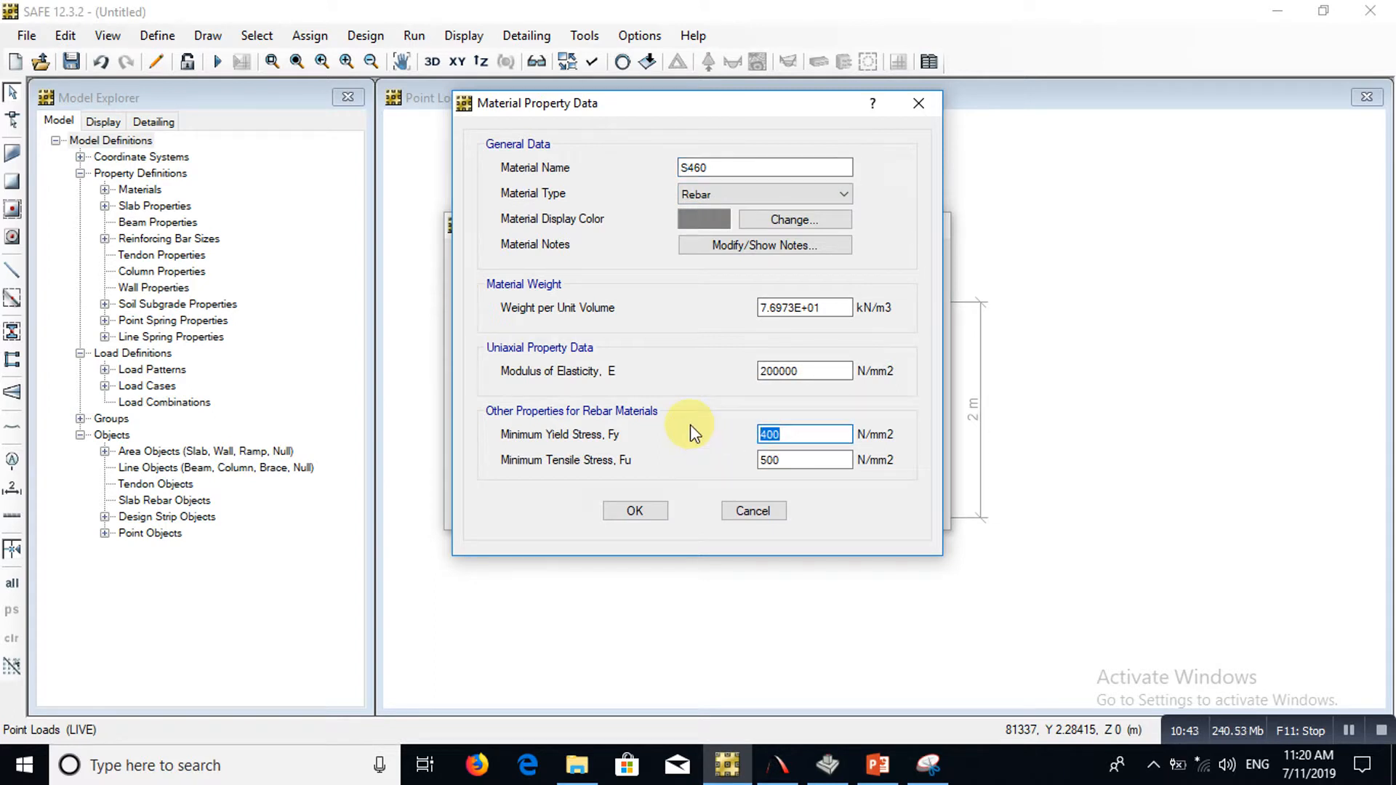
text(460)
double_click(808, 460)
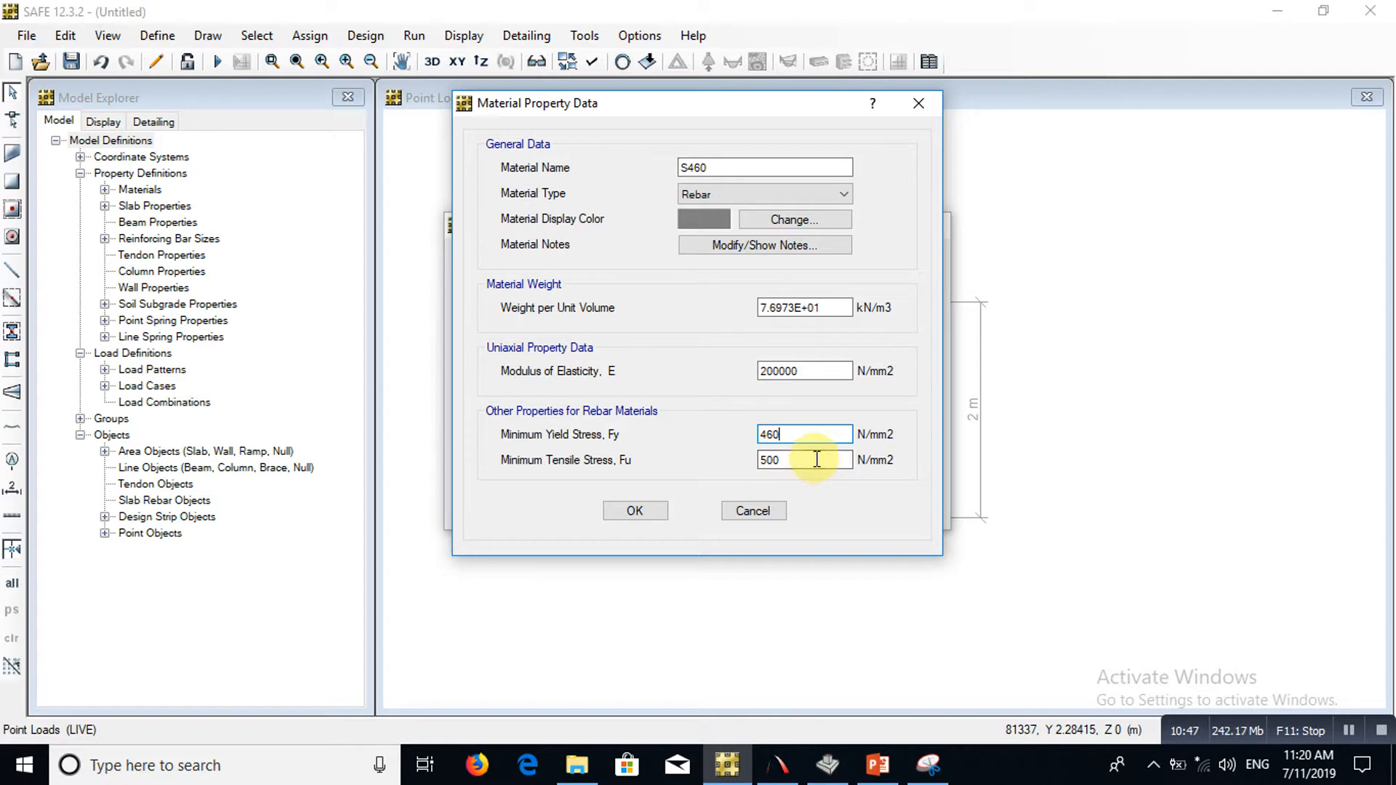
text(1)
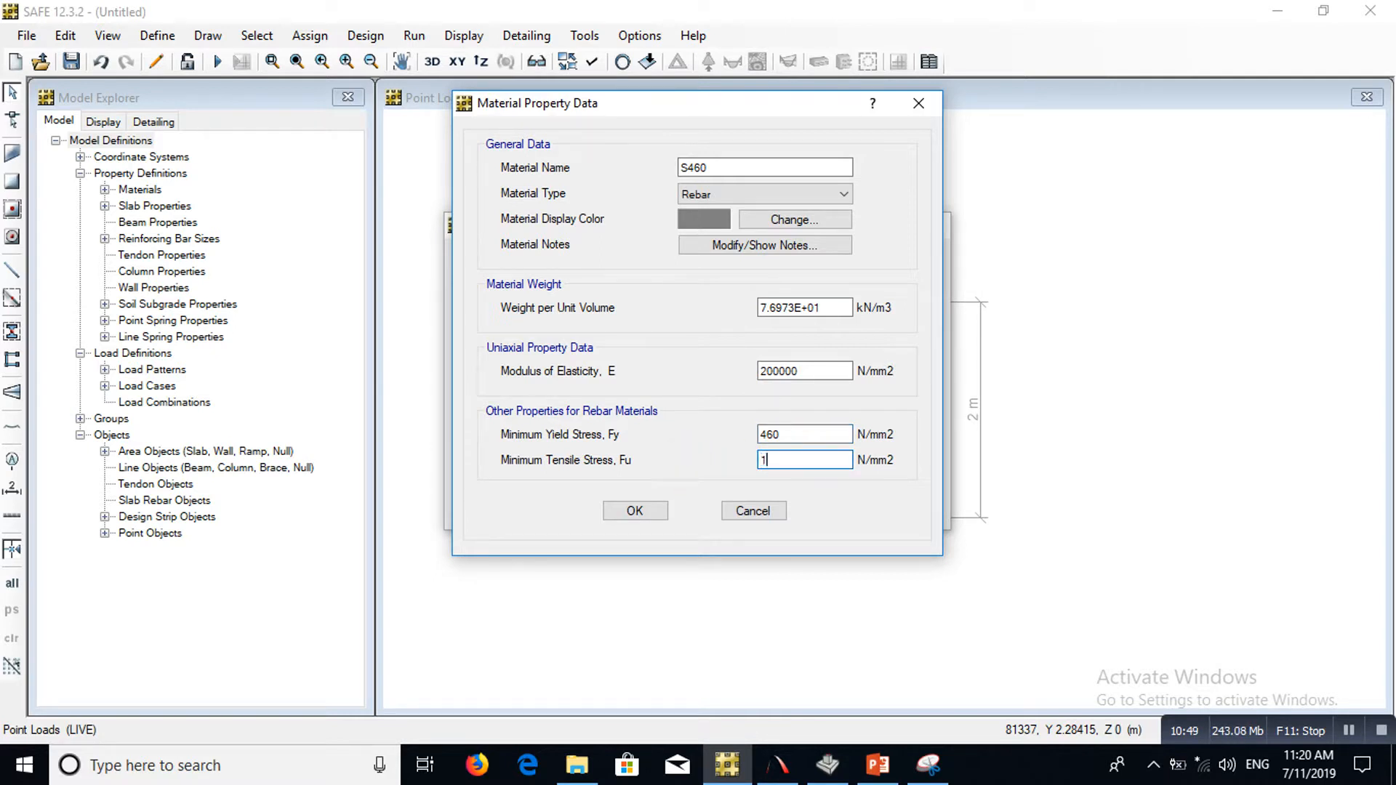
text(.25)
text(*460)
key(Return)
click(632, 510)
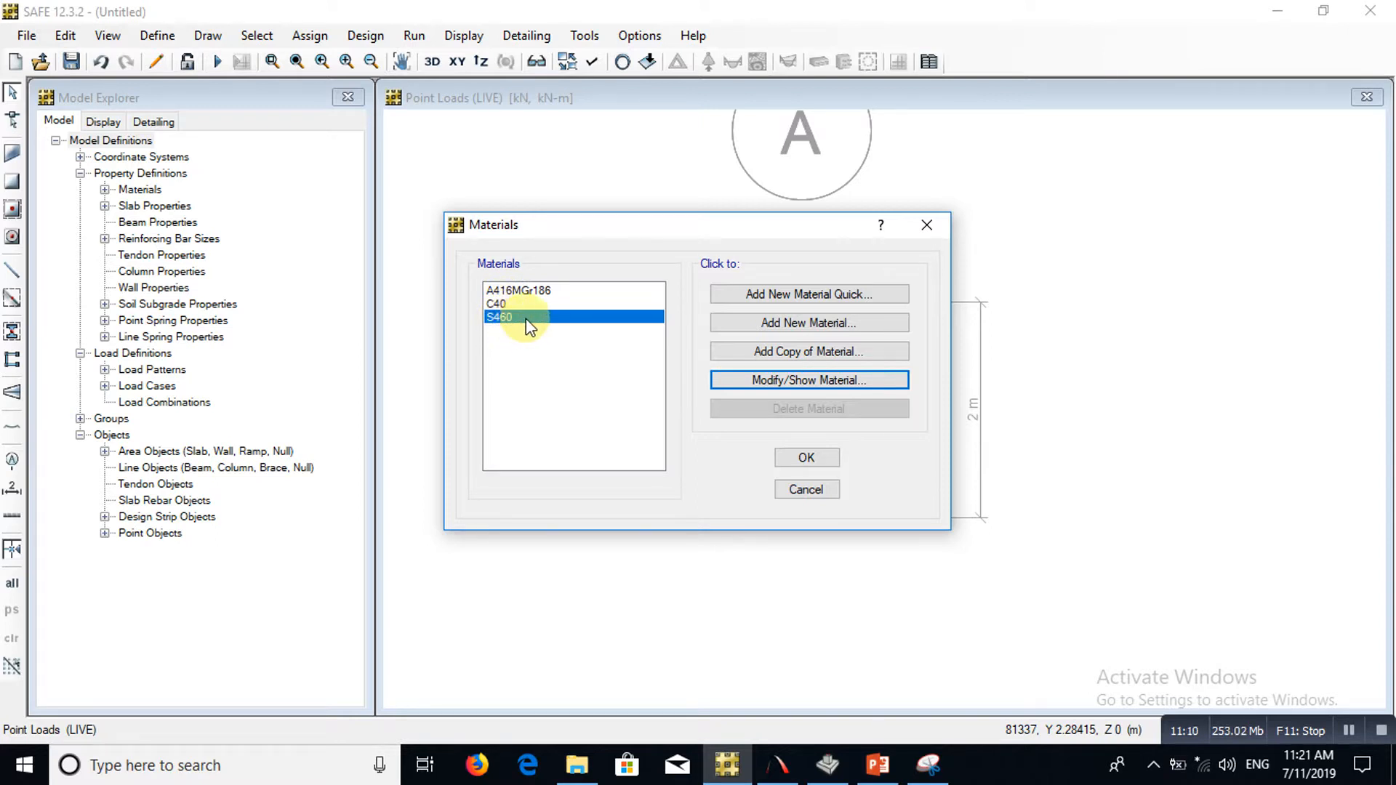
click(798, 456)
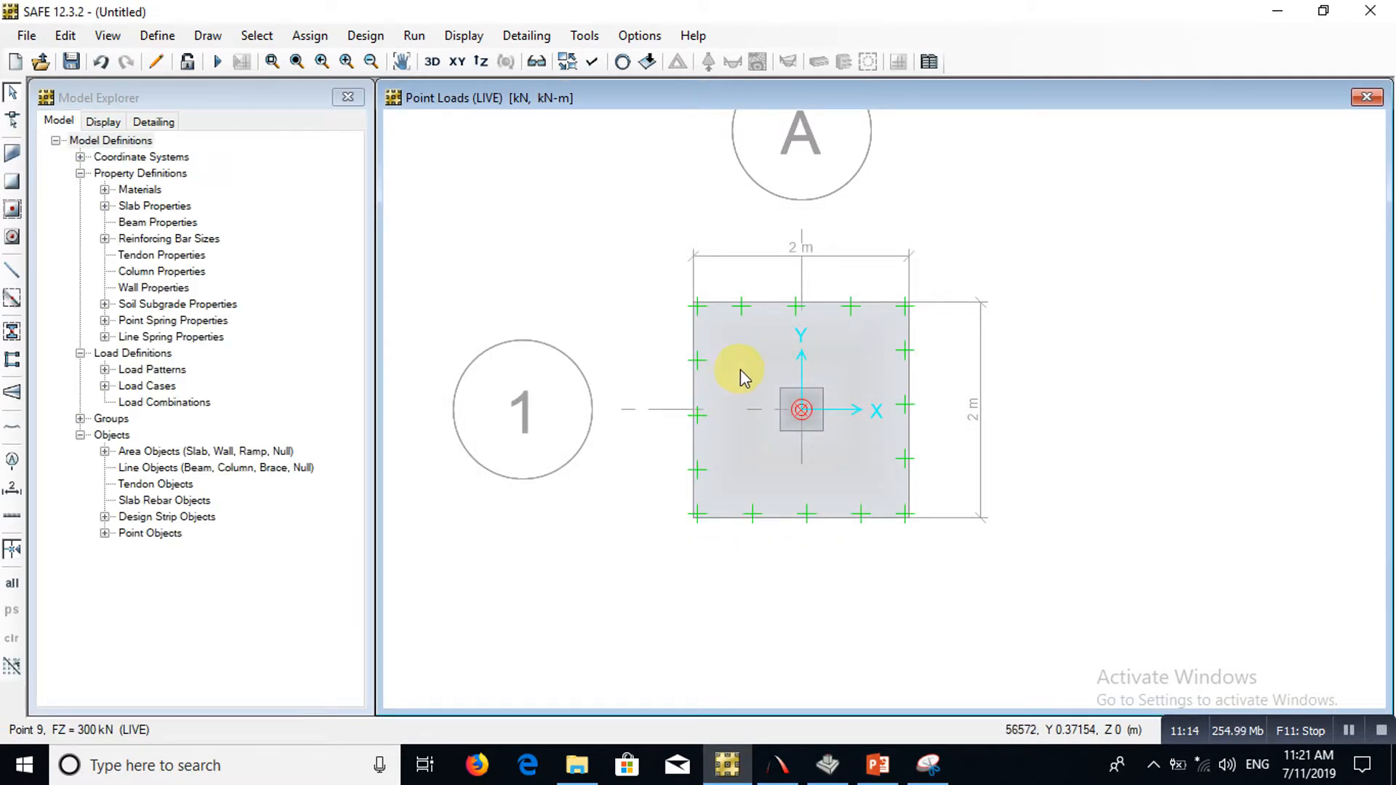
Rename the soil subgrade property SOIL as SOIL 18000, keeping its subgrade modulus, and accept the soil definitions
click(156, 37)
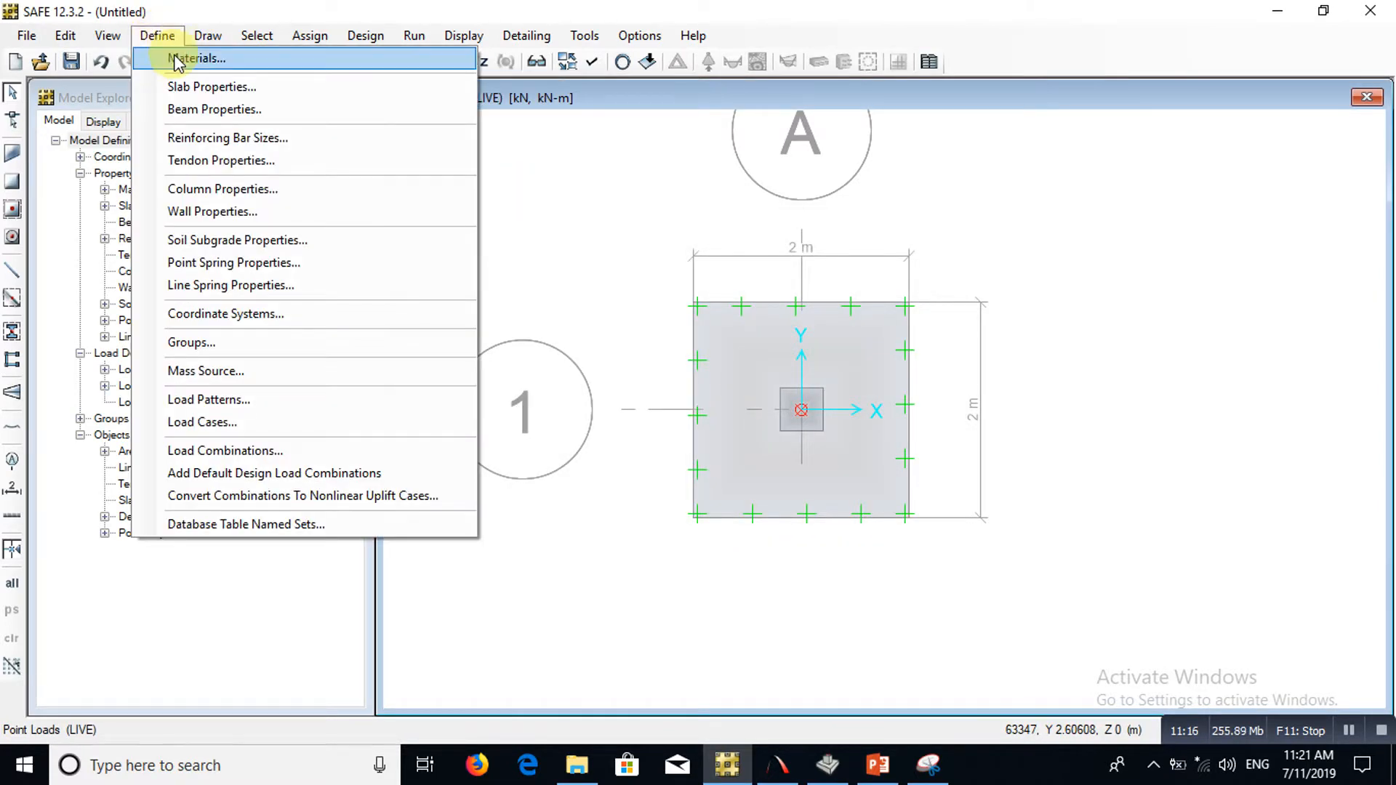
click(221, 241)
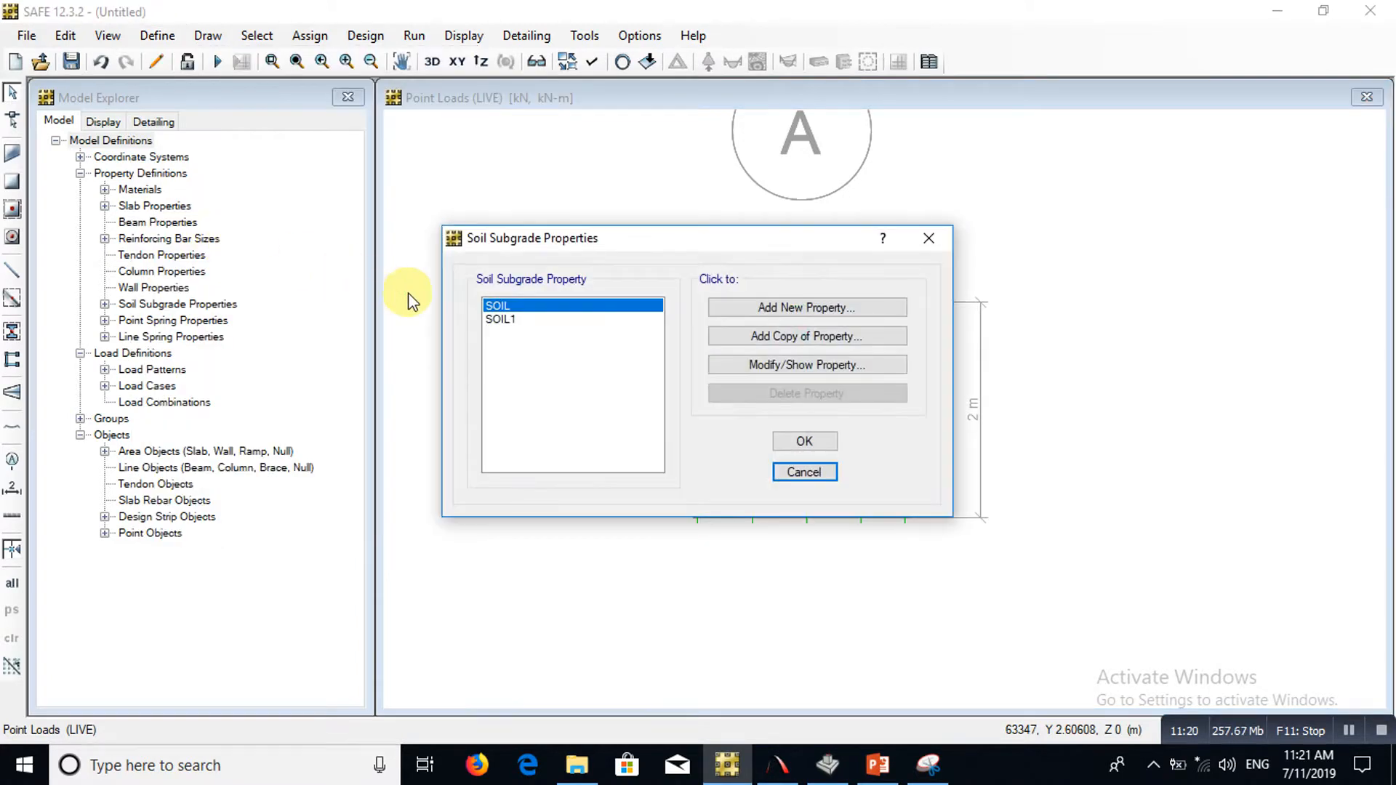
click(504, 319)
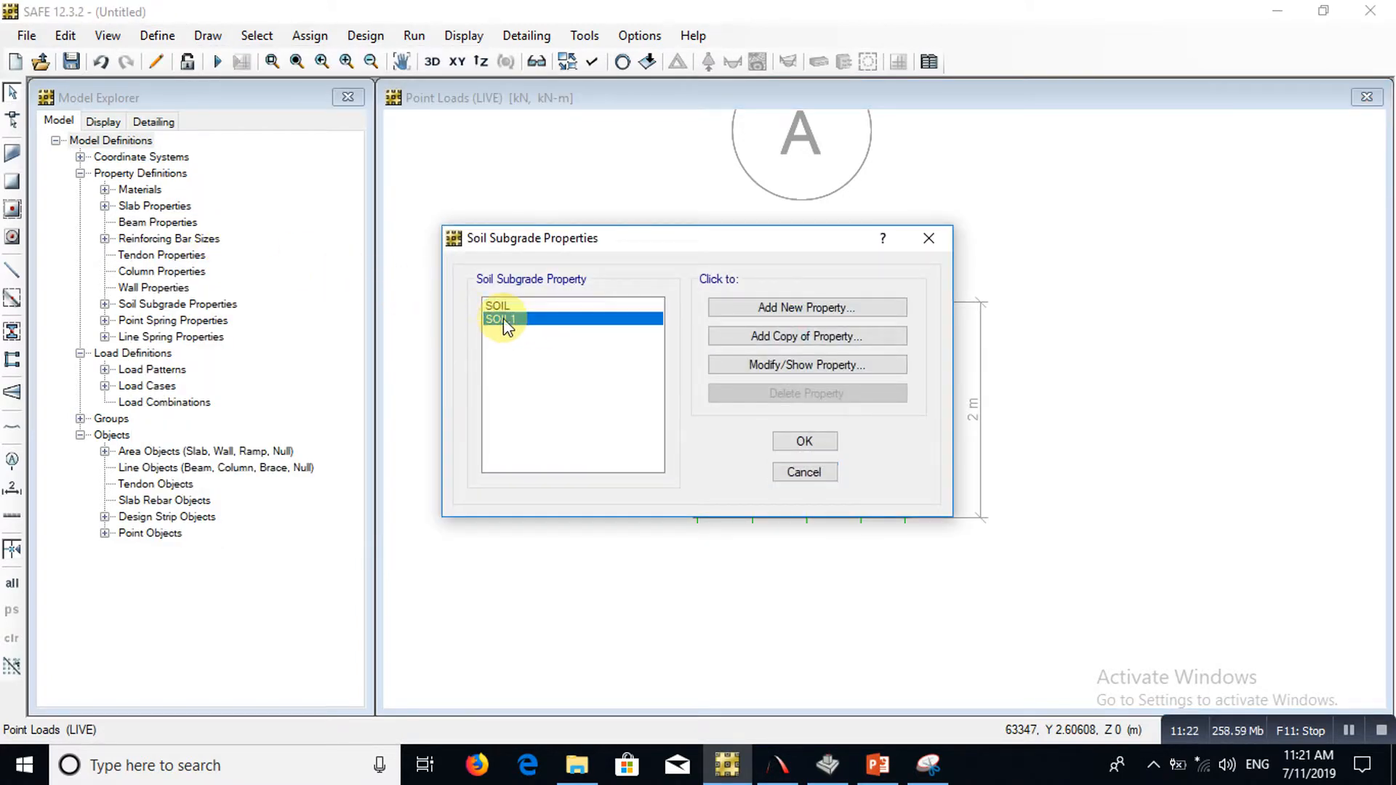
click(515, 305)
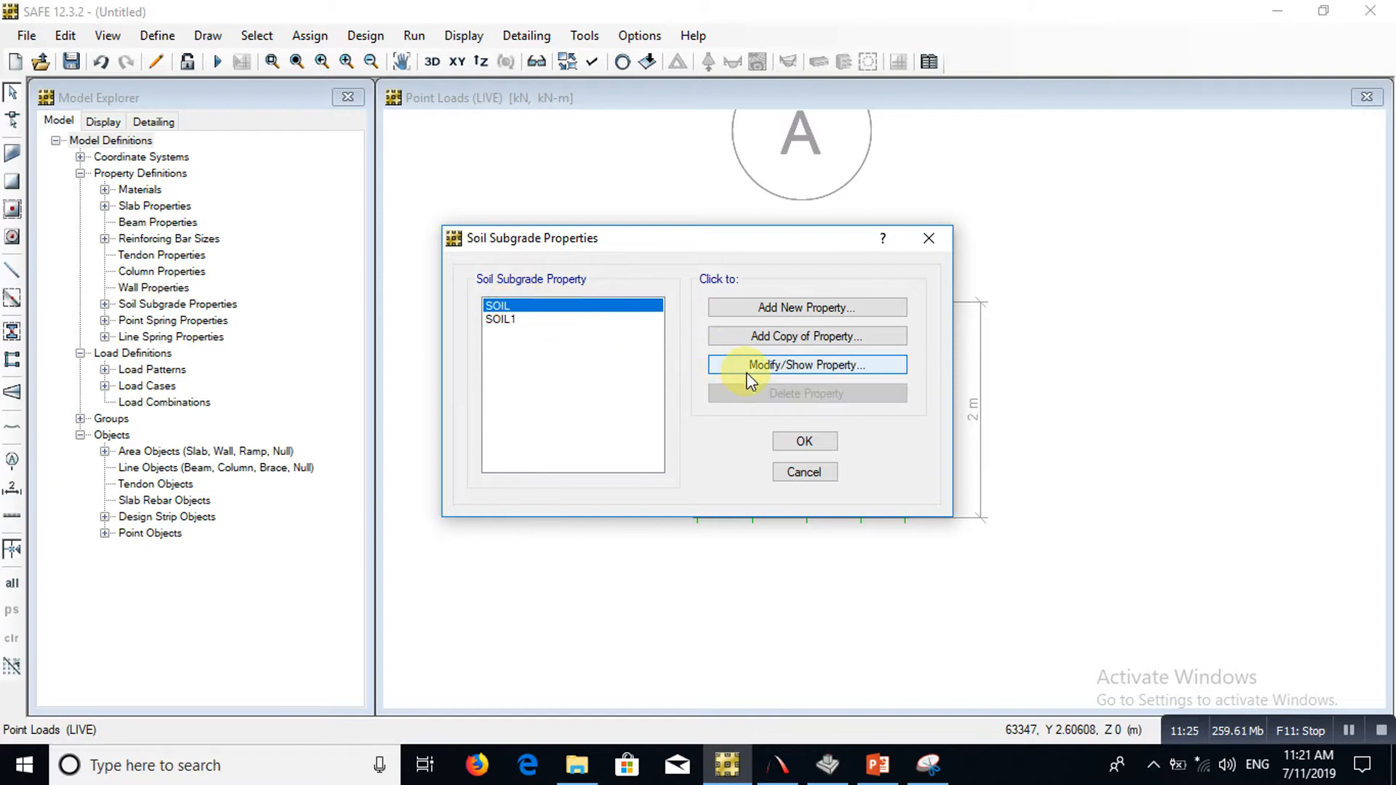
click(774, 365)
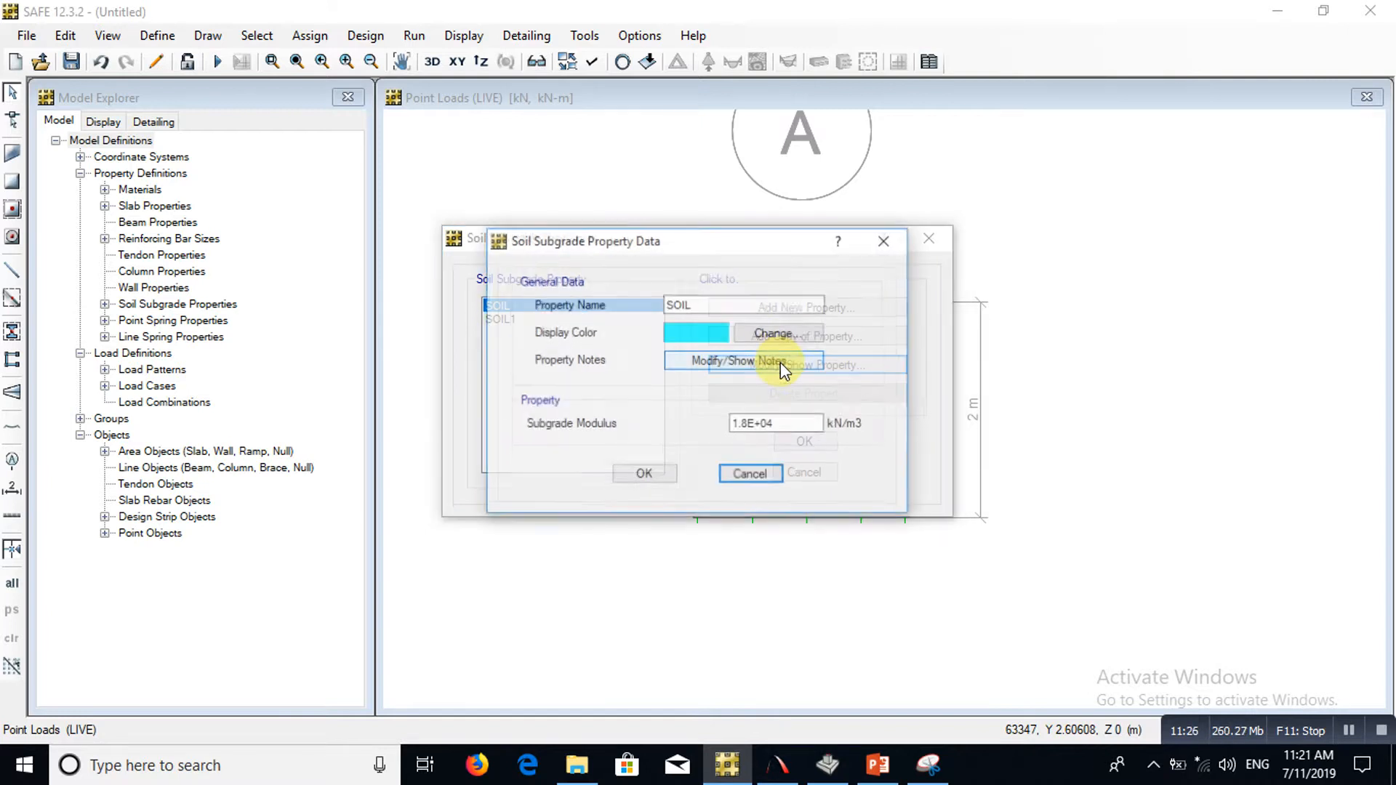
click(728, 299)
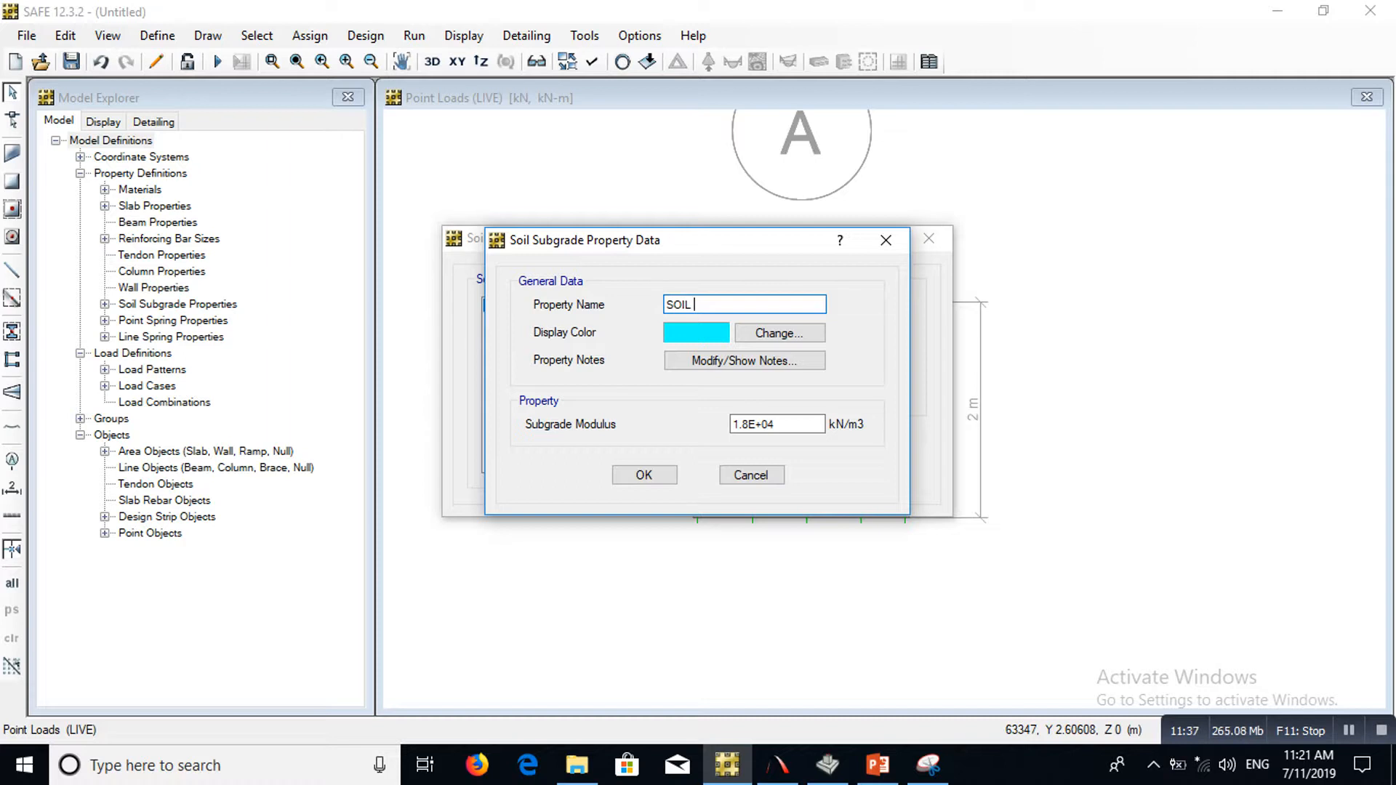
text(18000)
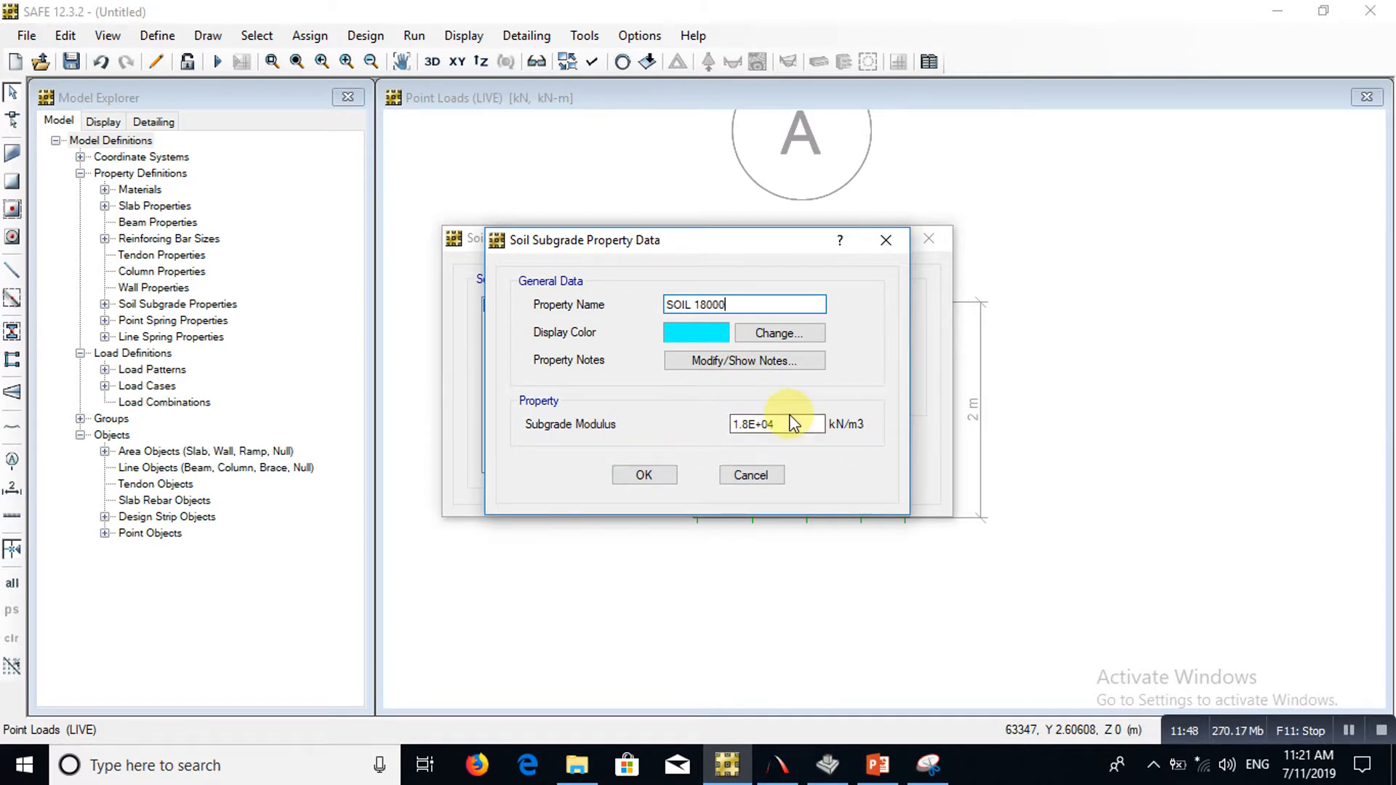
click(640, 475)
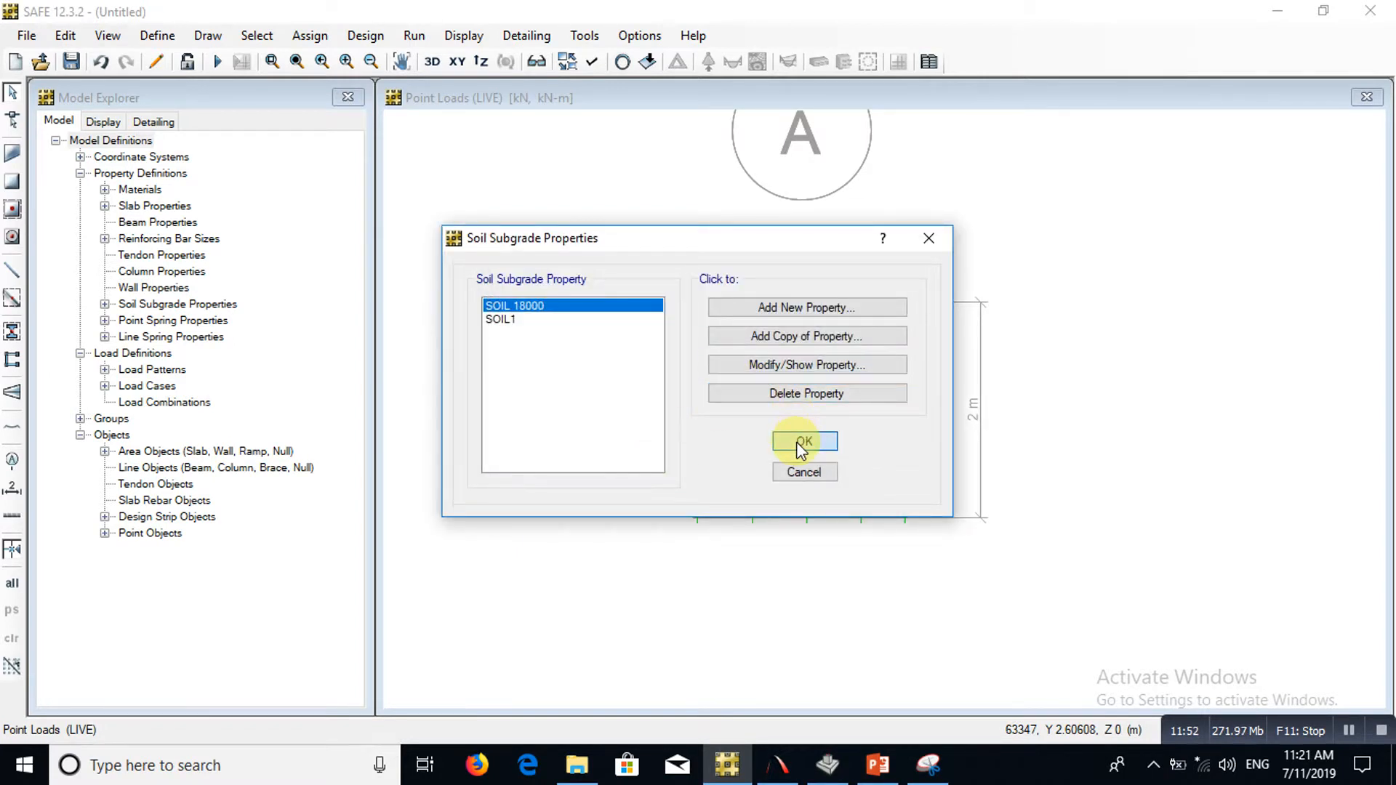
click(804, 441)
Review the footing slab's assigned slab property and soil property in its area object information
right_click(736, 354)
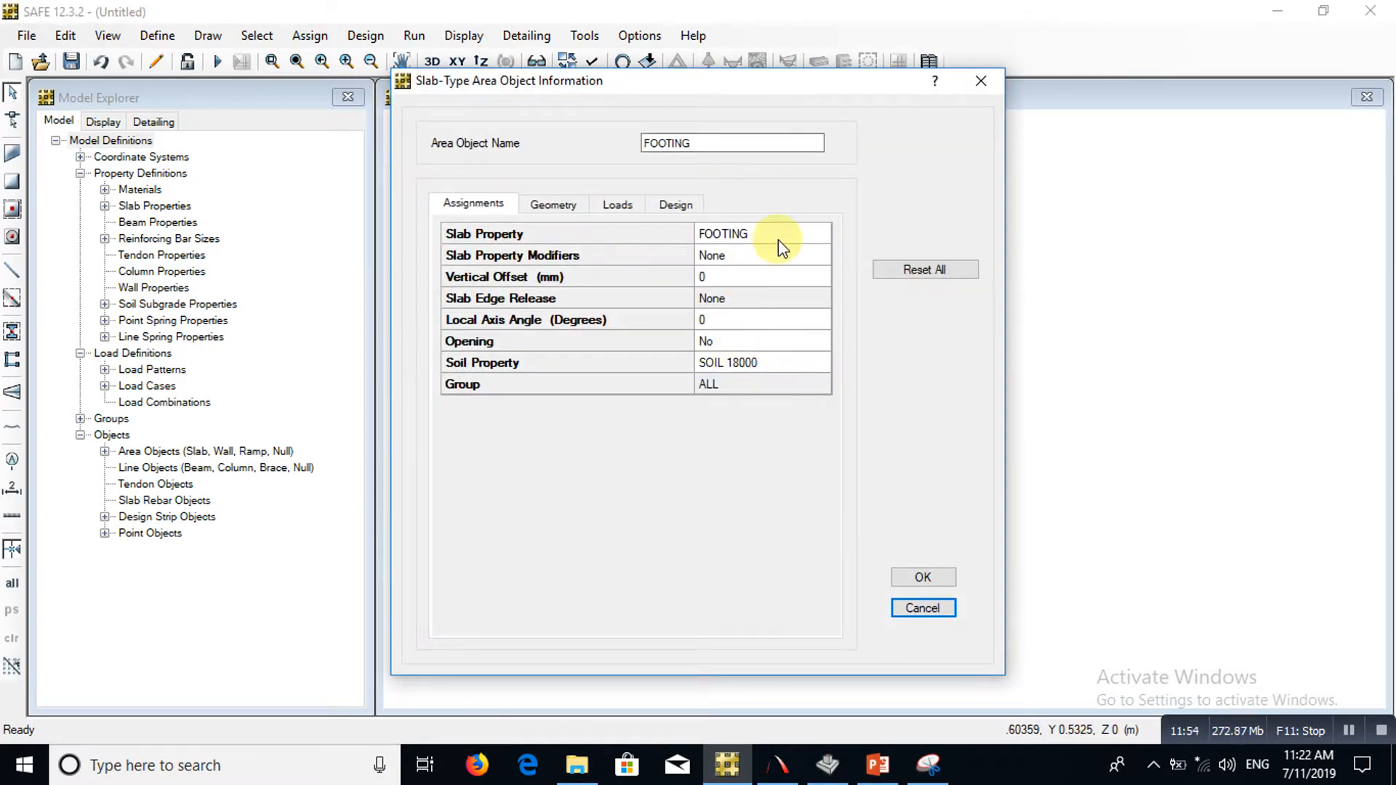
click(982, 81)
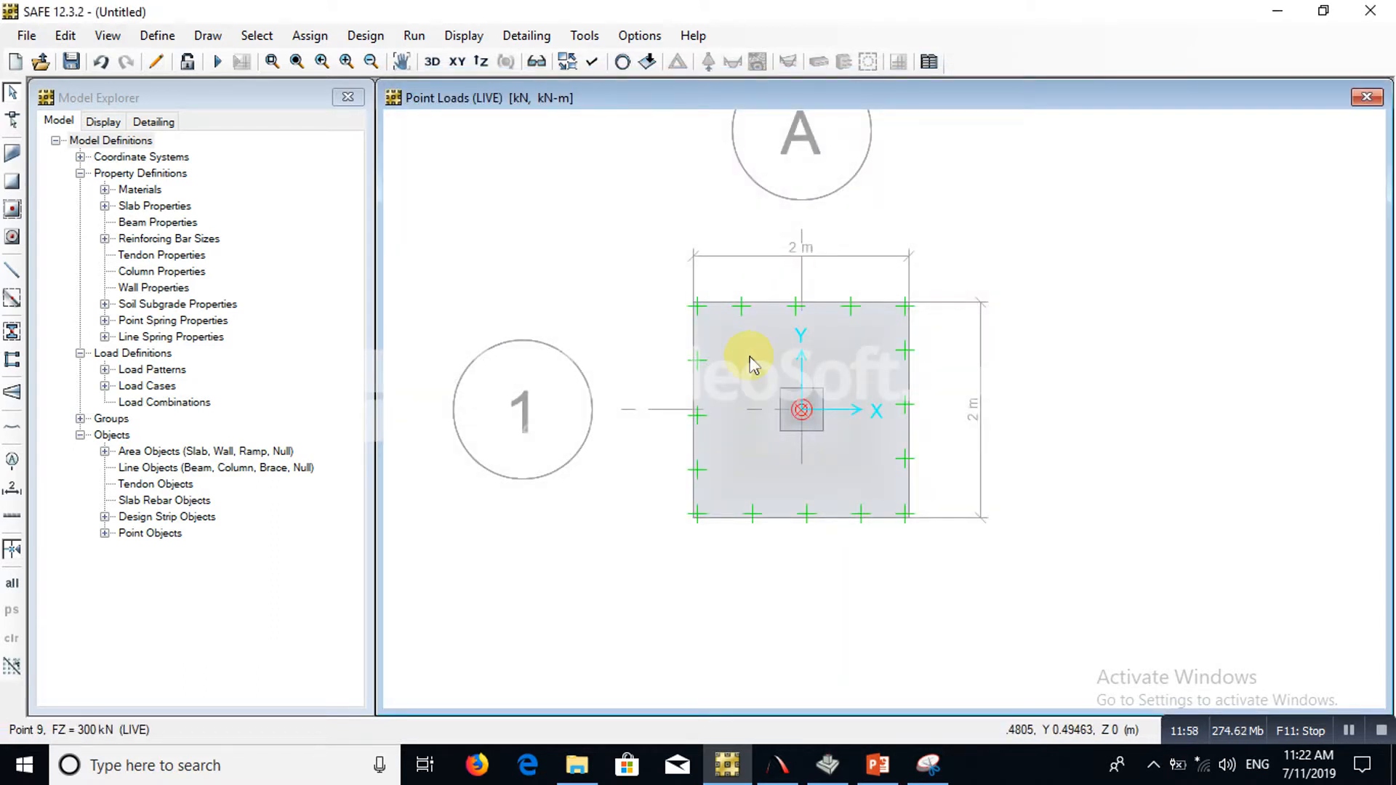
right_click(752, 362)
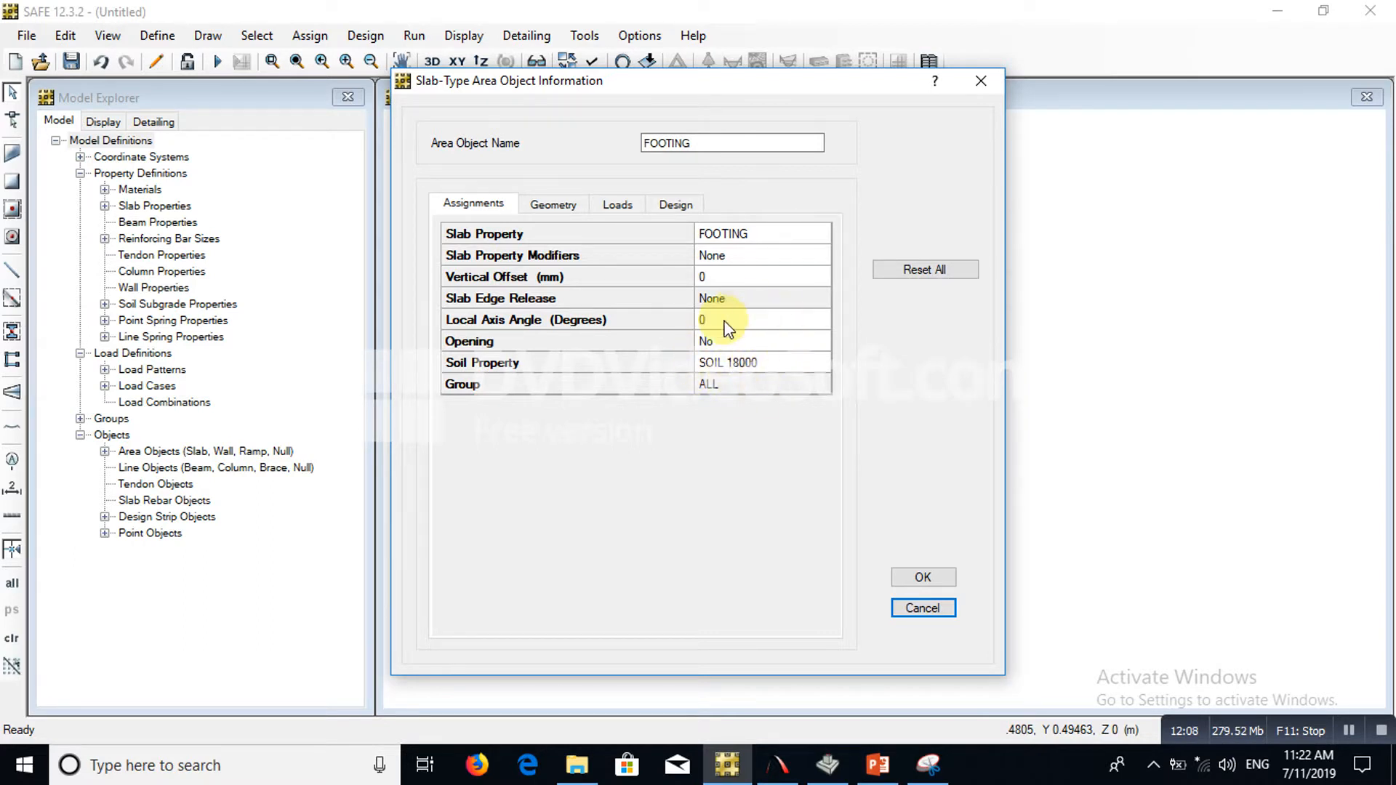
click(934, 577)
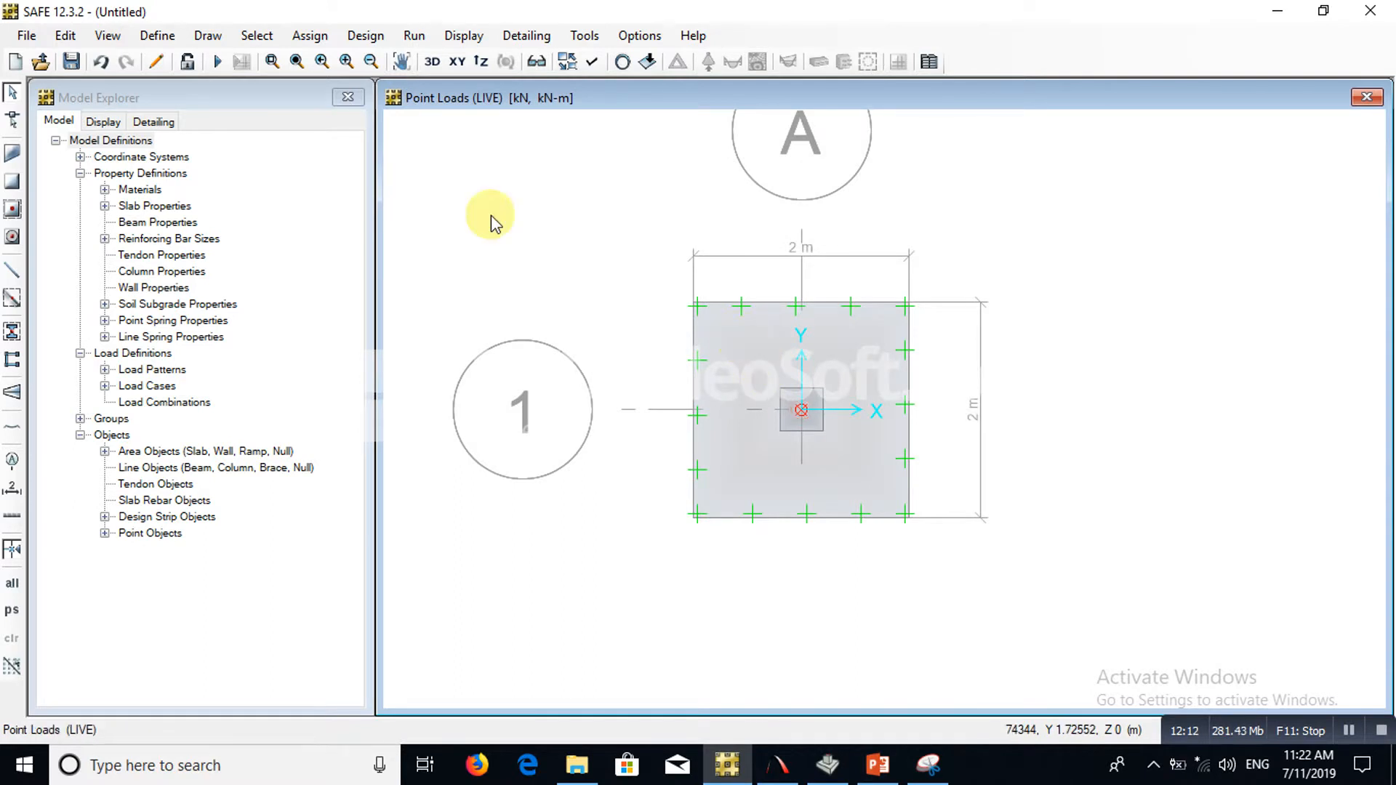
Review the FOOTING slab property's material, type and thickness in the slab property definitions
click(157, 37)
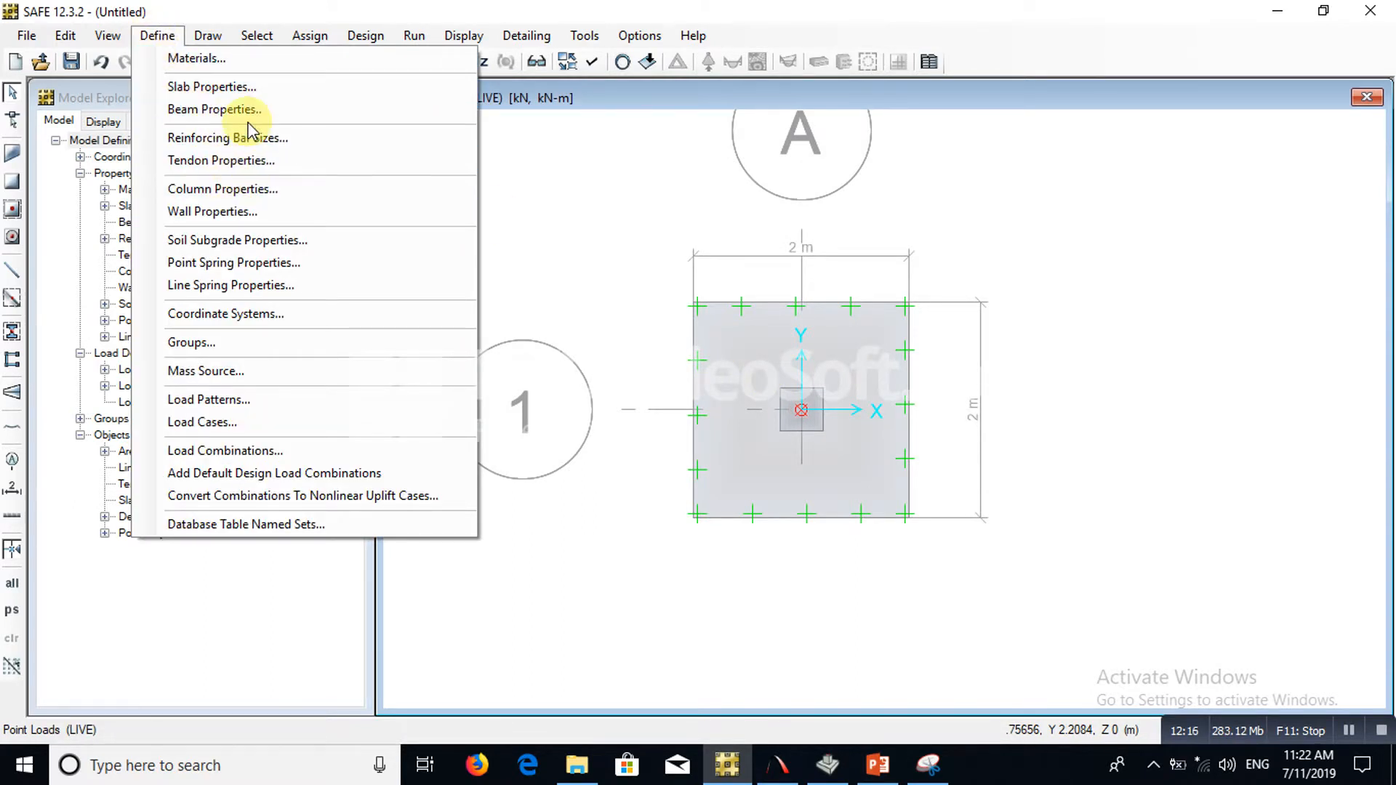
click(256, 89)
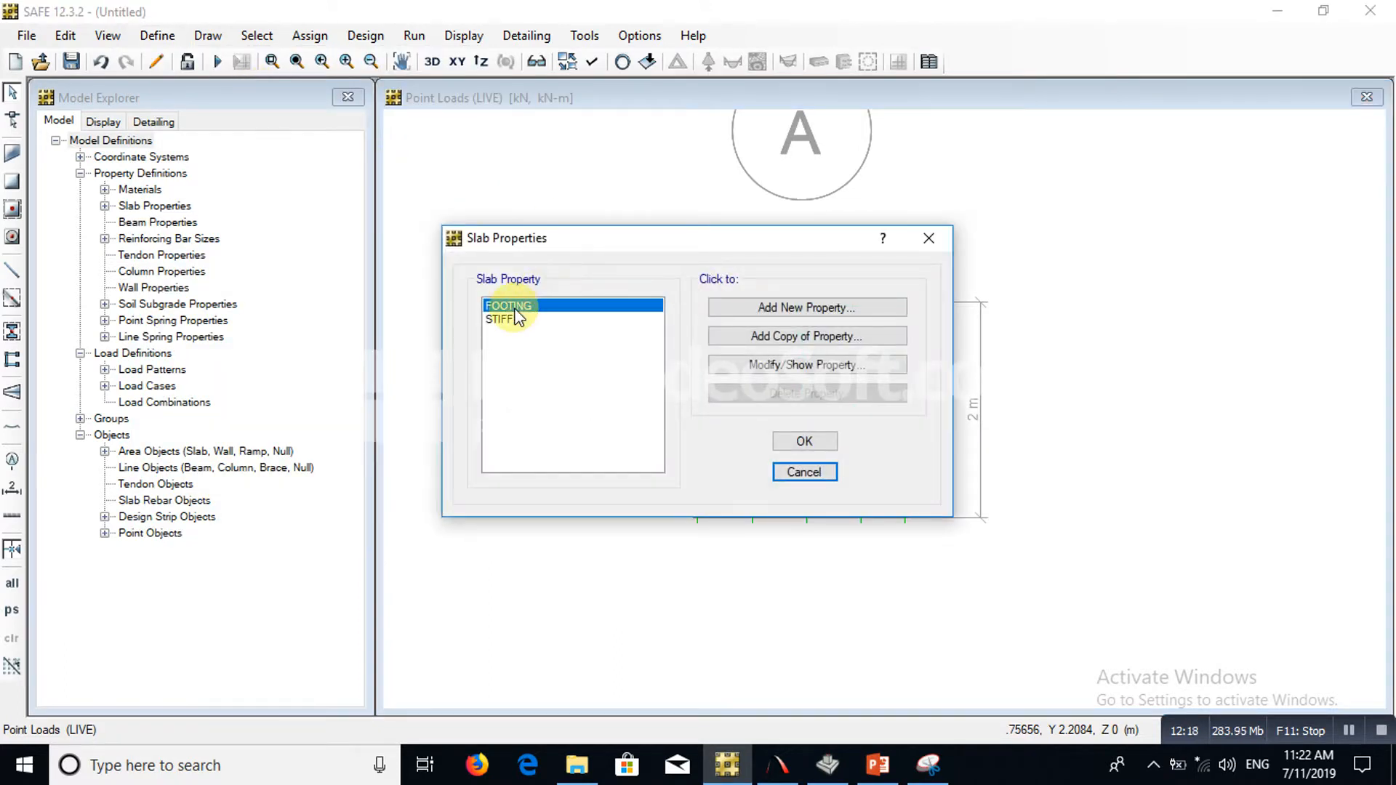
click(782, 364)
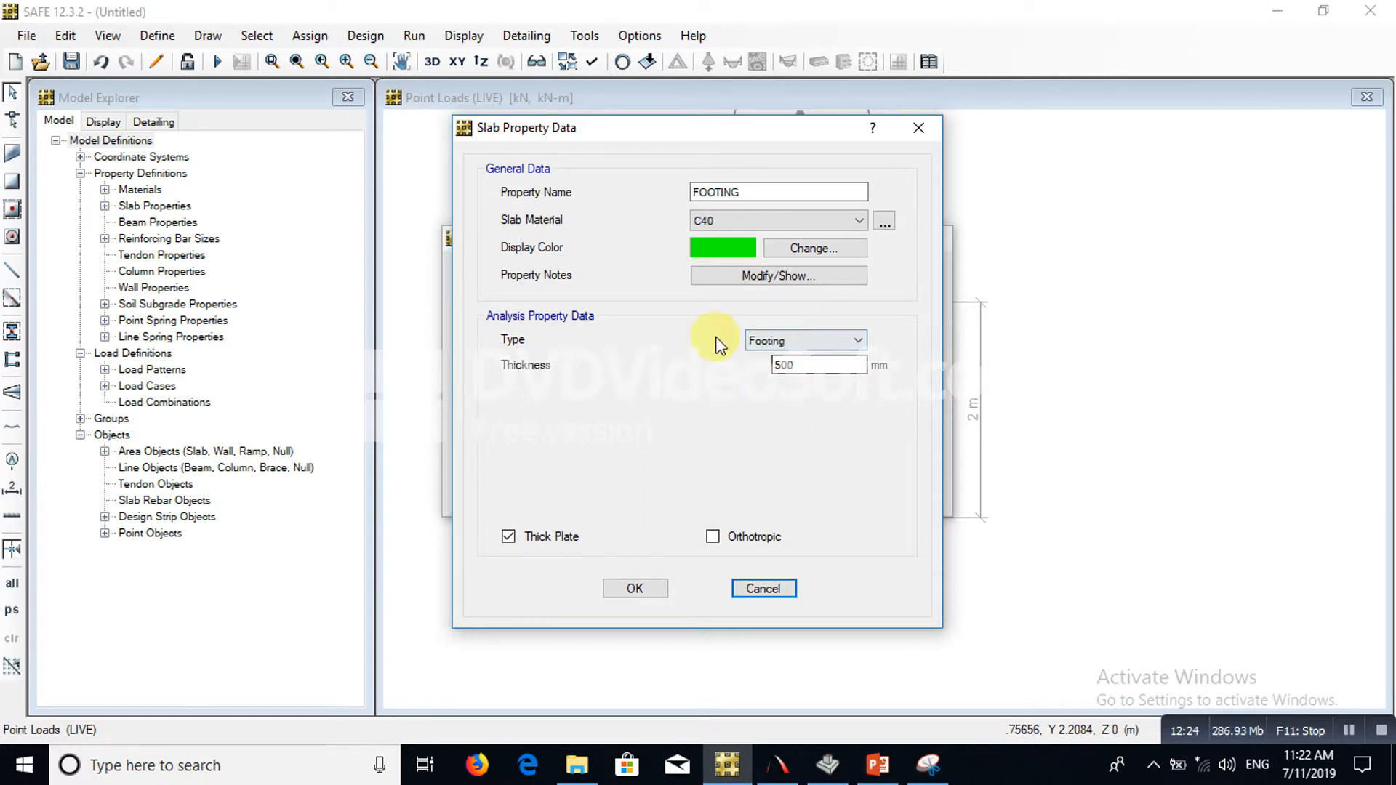
click(637, 588)
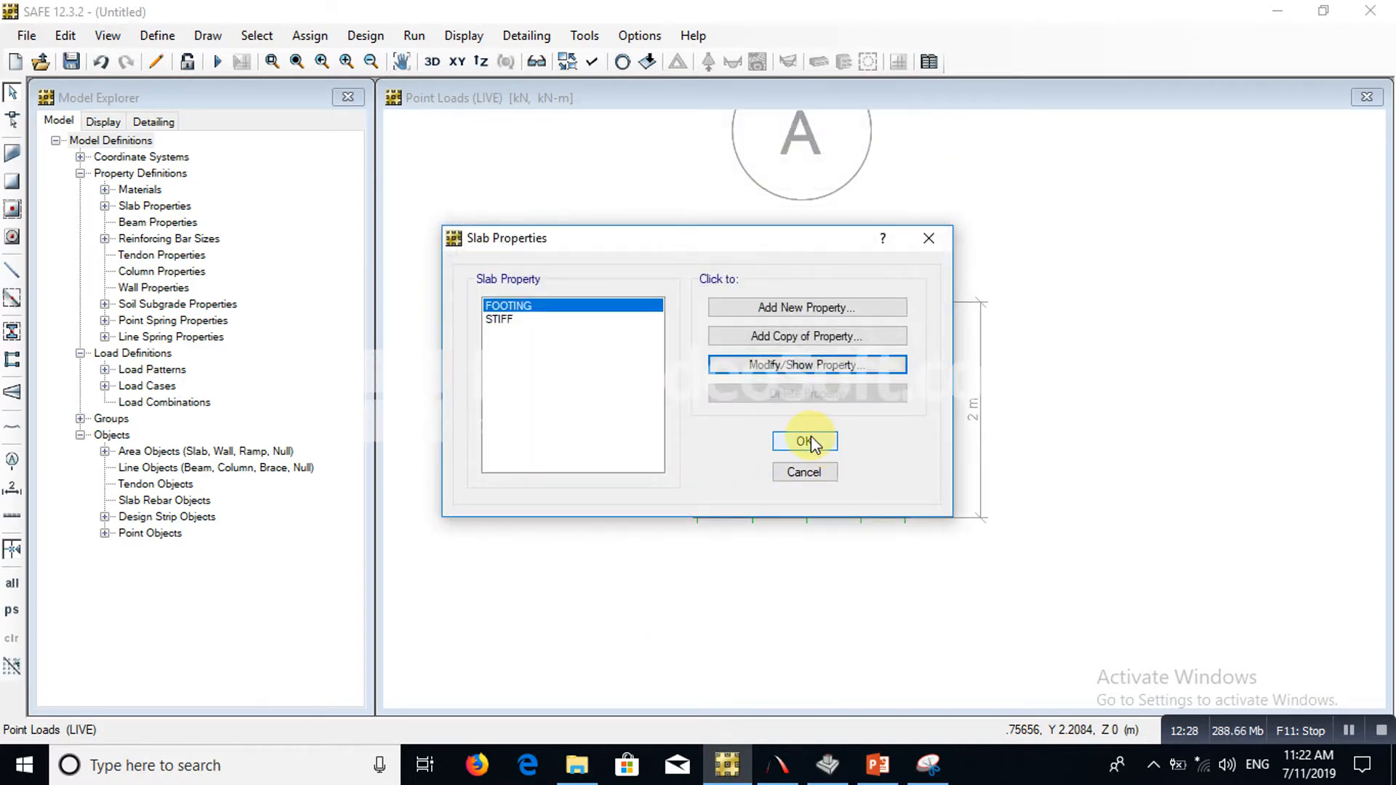
click(809, 437)
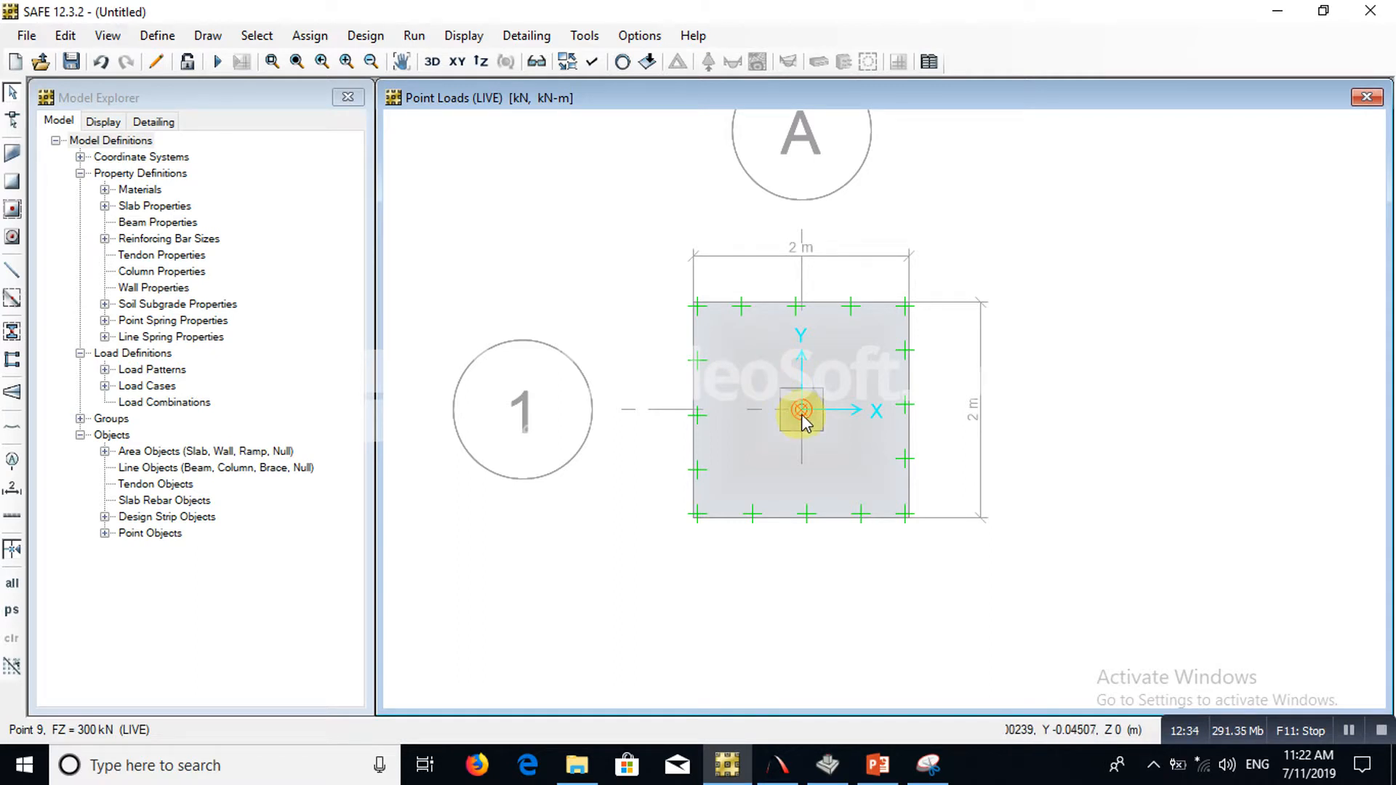
Create a new load combination named SERVICE LOAD
click(153, 37)
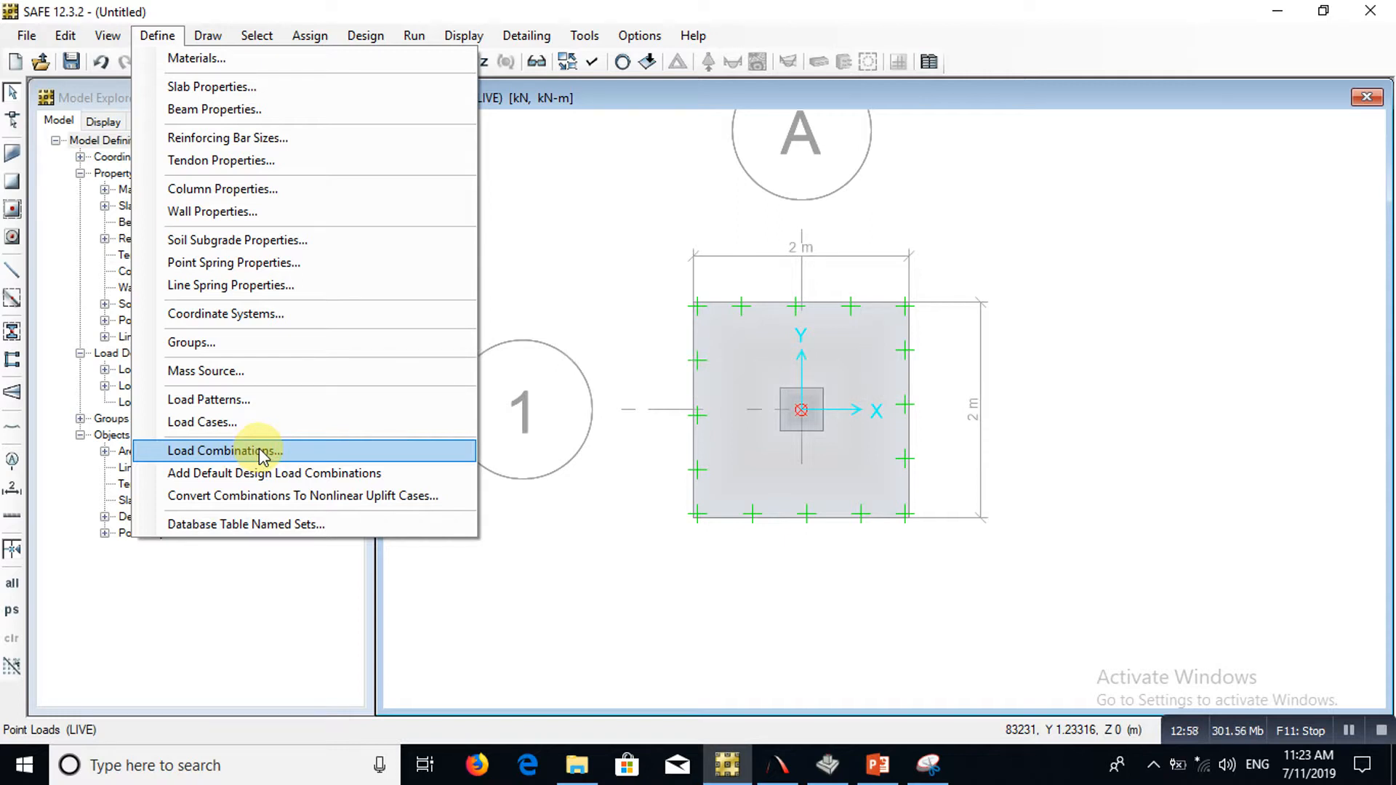
click(259, 448)
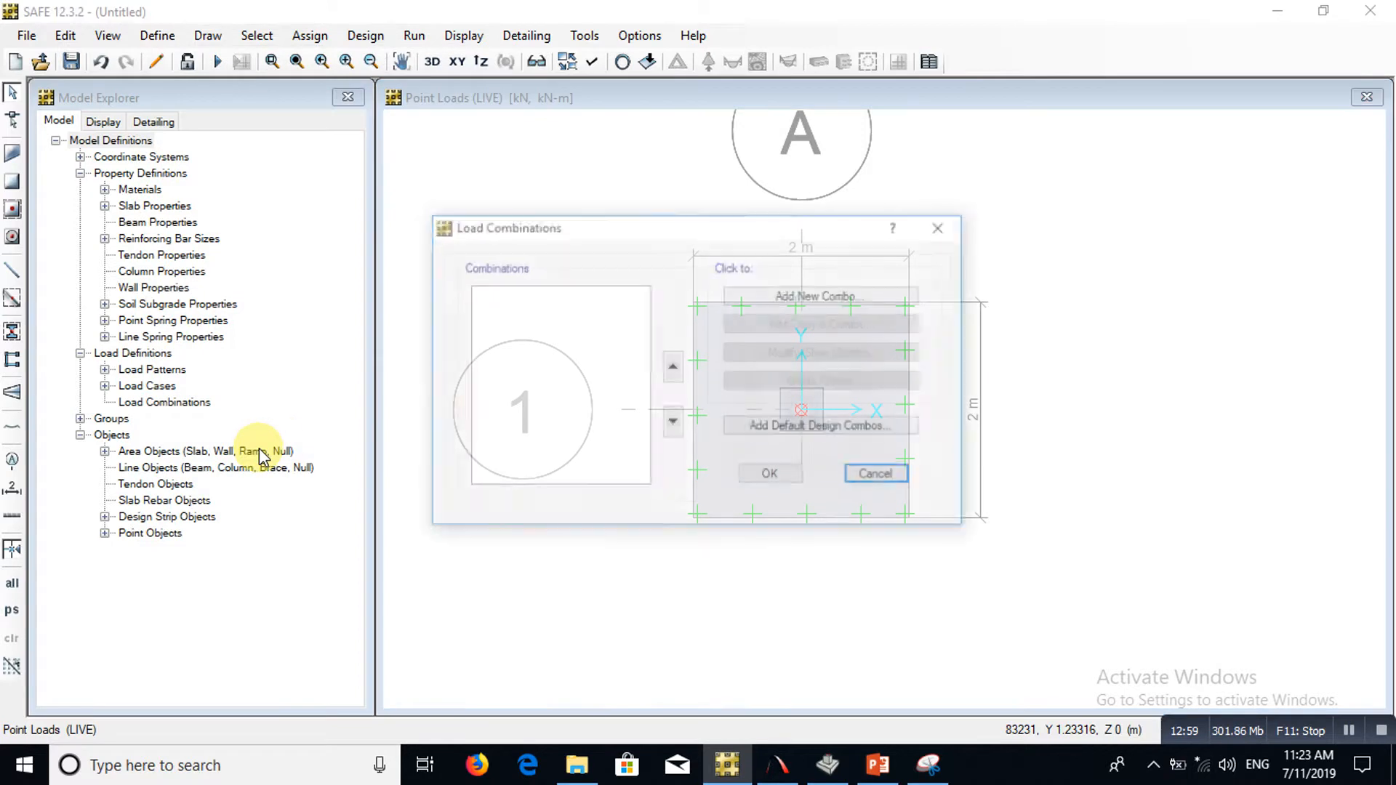
click(813, 299)
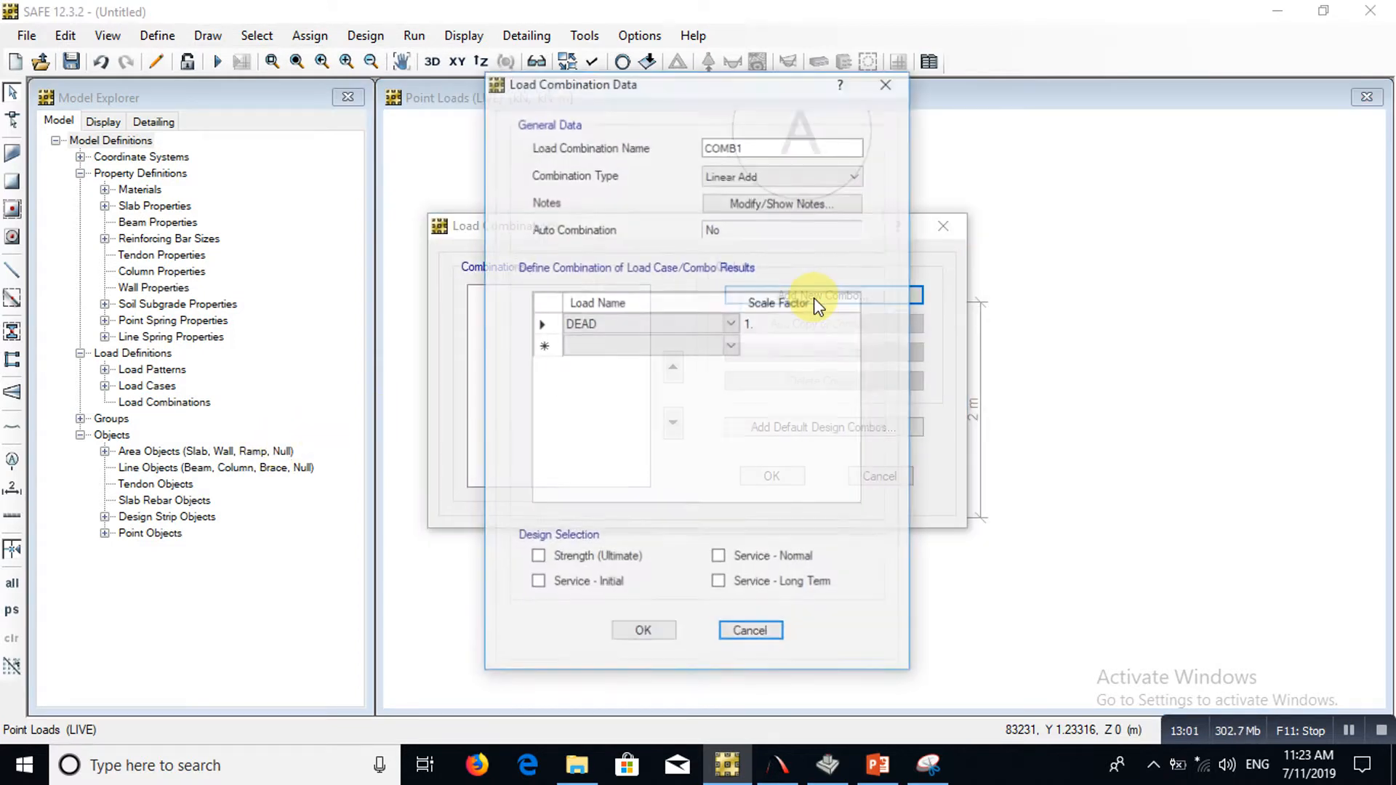
click(768, 147)
drag(767, 148, 587, 147)
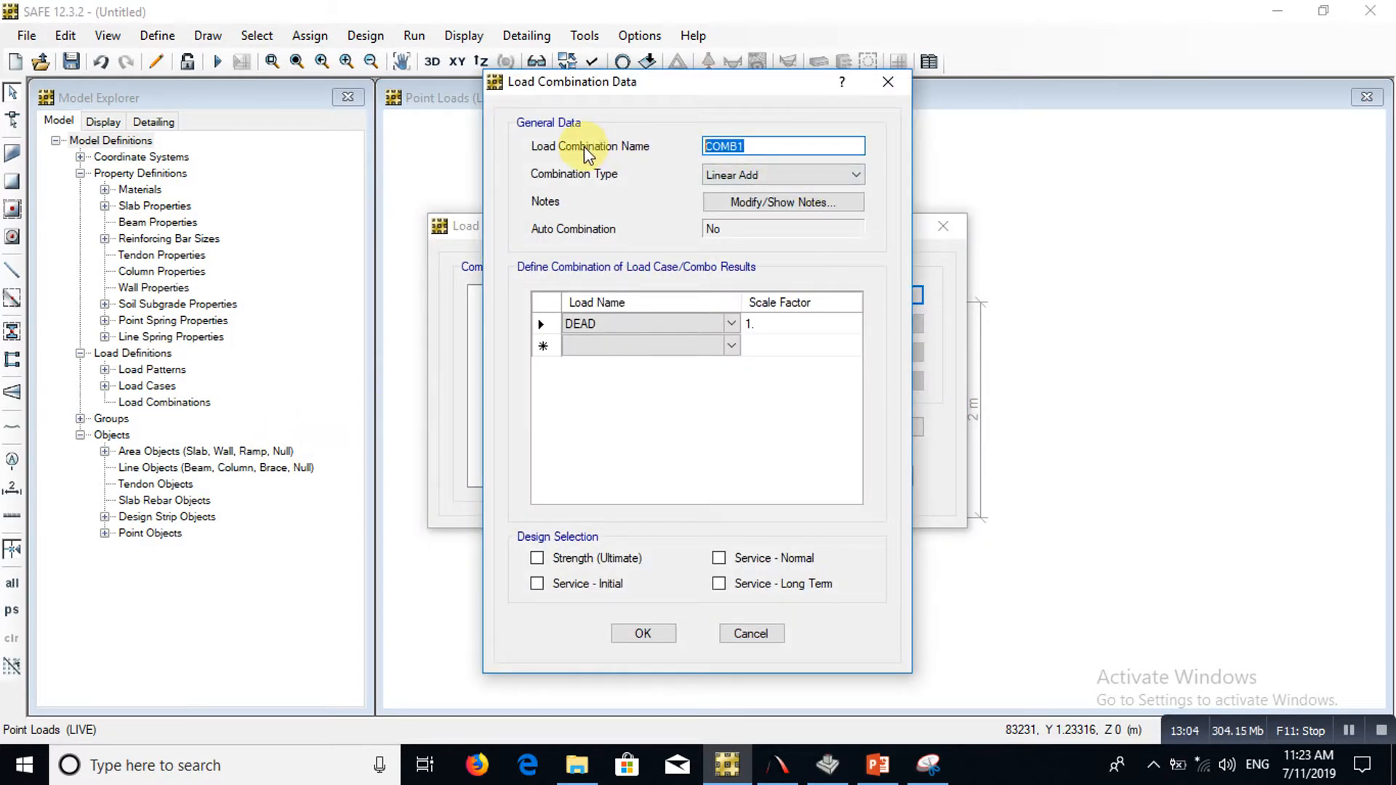
text(SER)
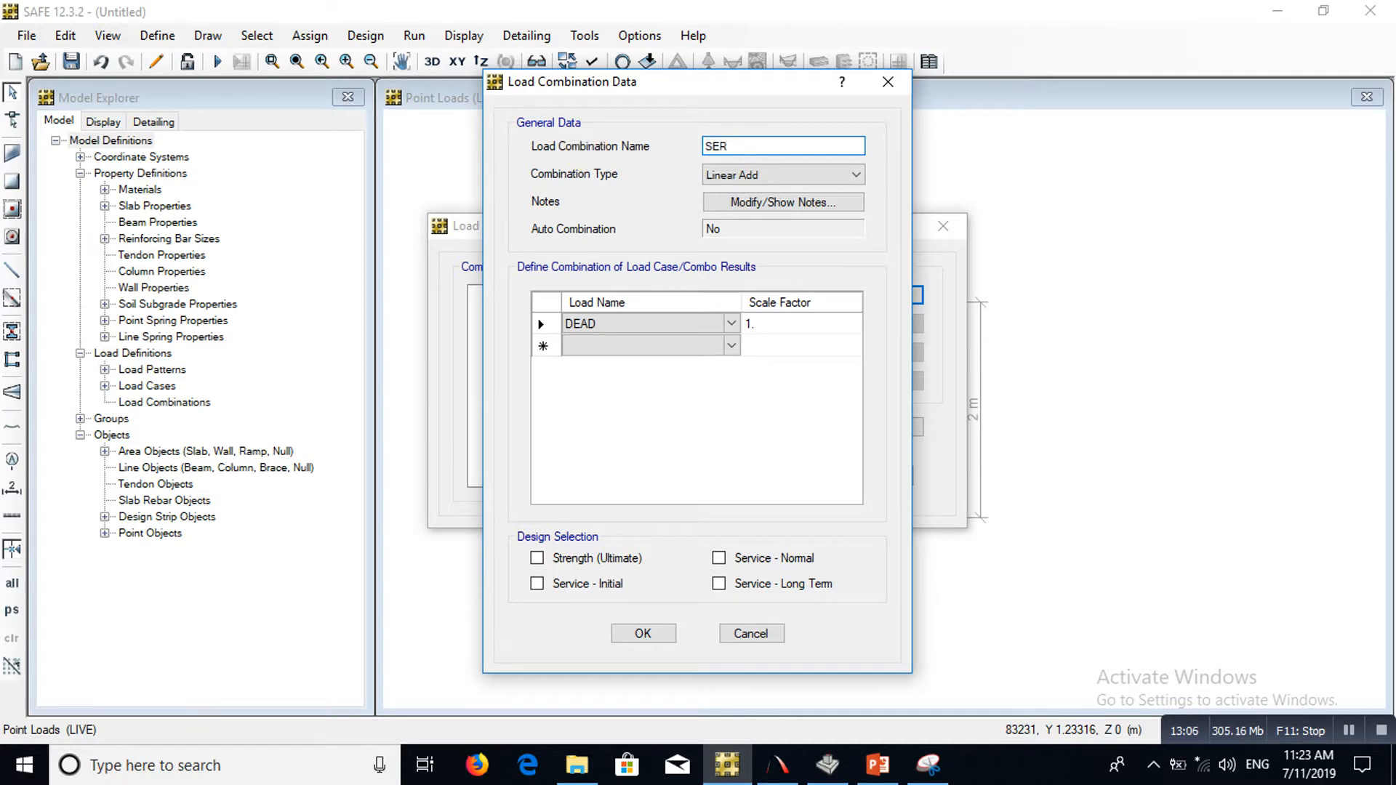
text(VICE LOAD)
Include the LIVE load with scale factor 1 in the SERVICE LOAD combination, flag it for Service - Normal design and accept it
click(735, 347)
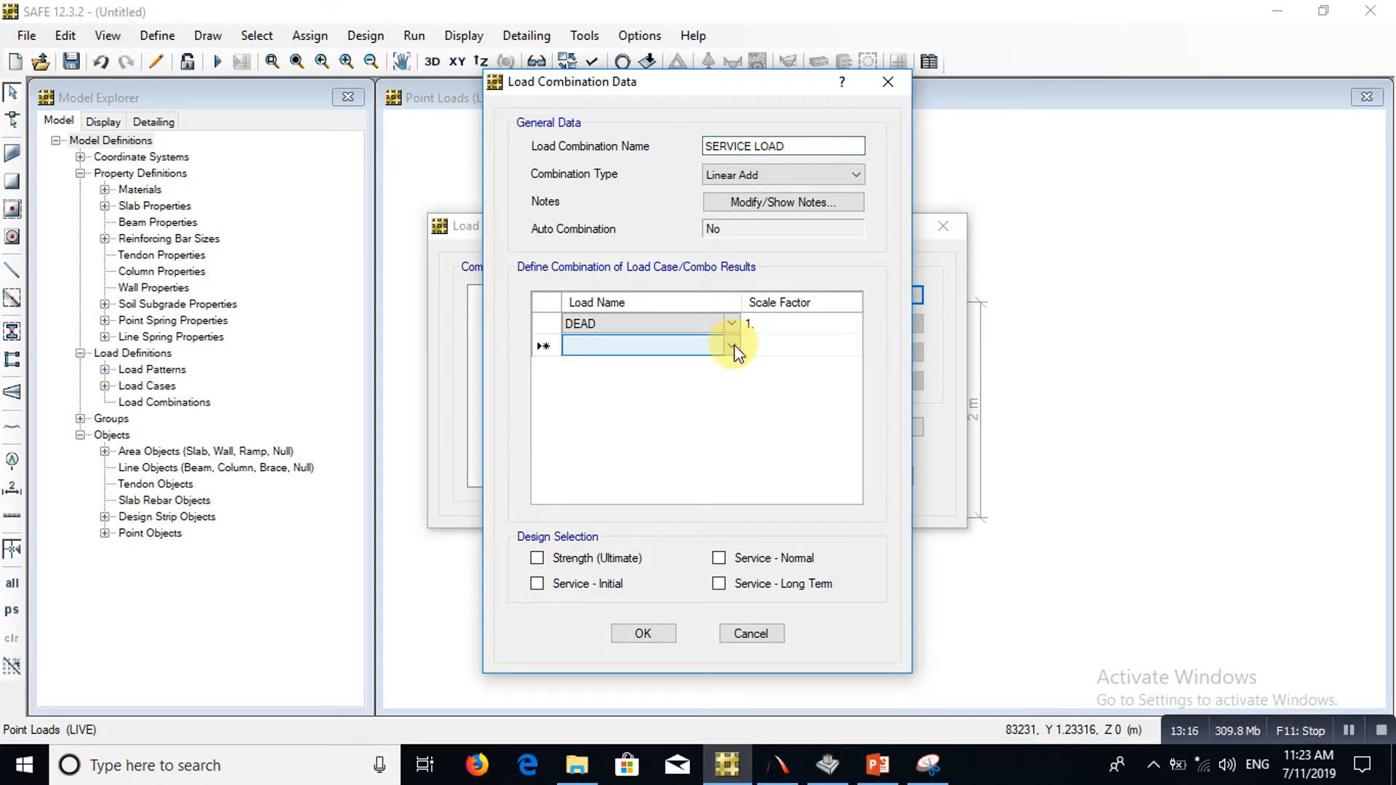
click(732, 347)
click(673, 377)
click(786, 344)
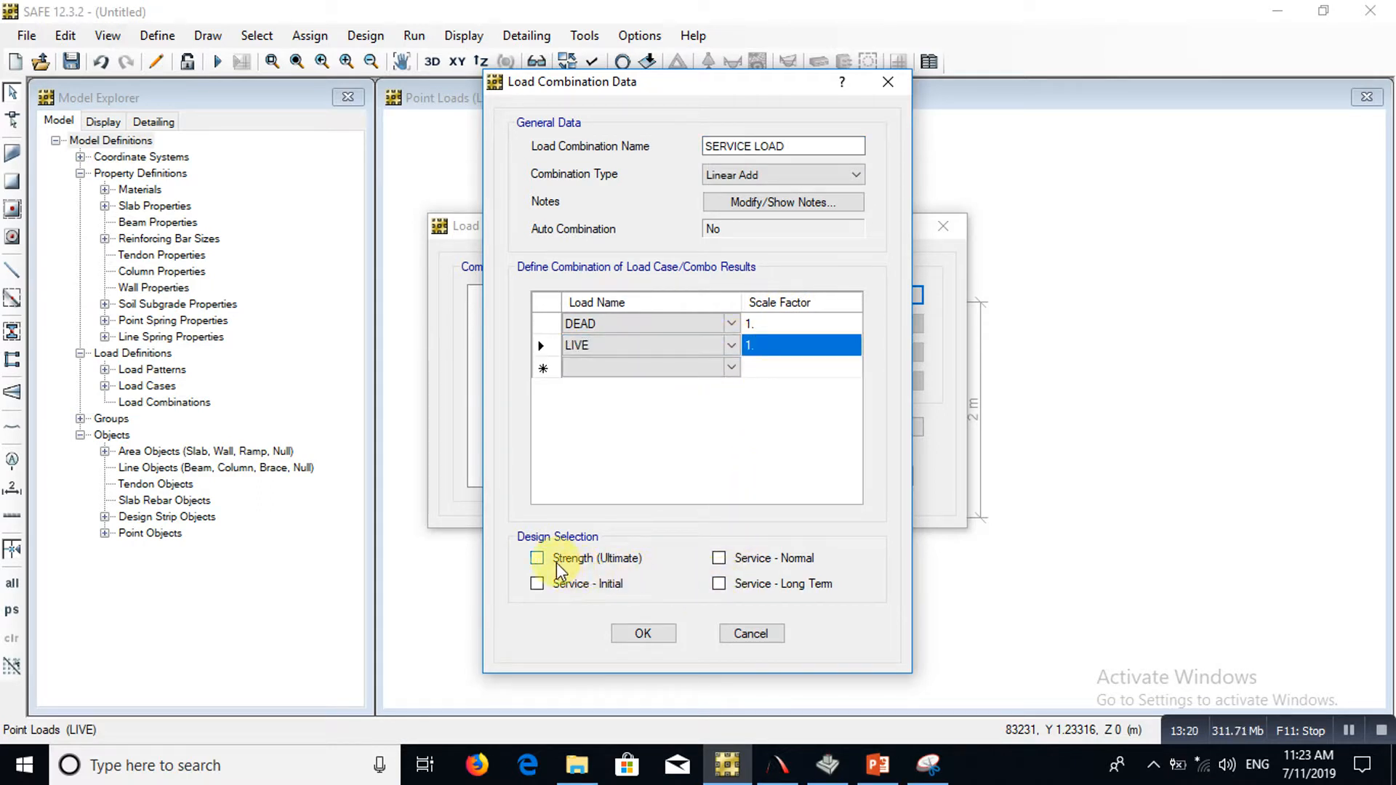
click(720, 559)
click(643, 633)
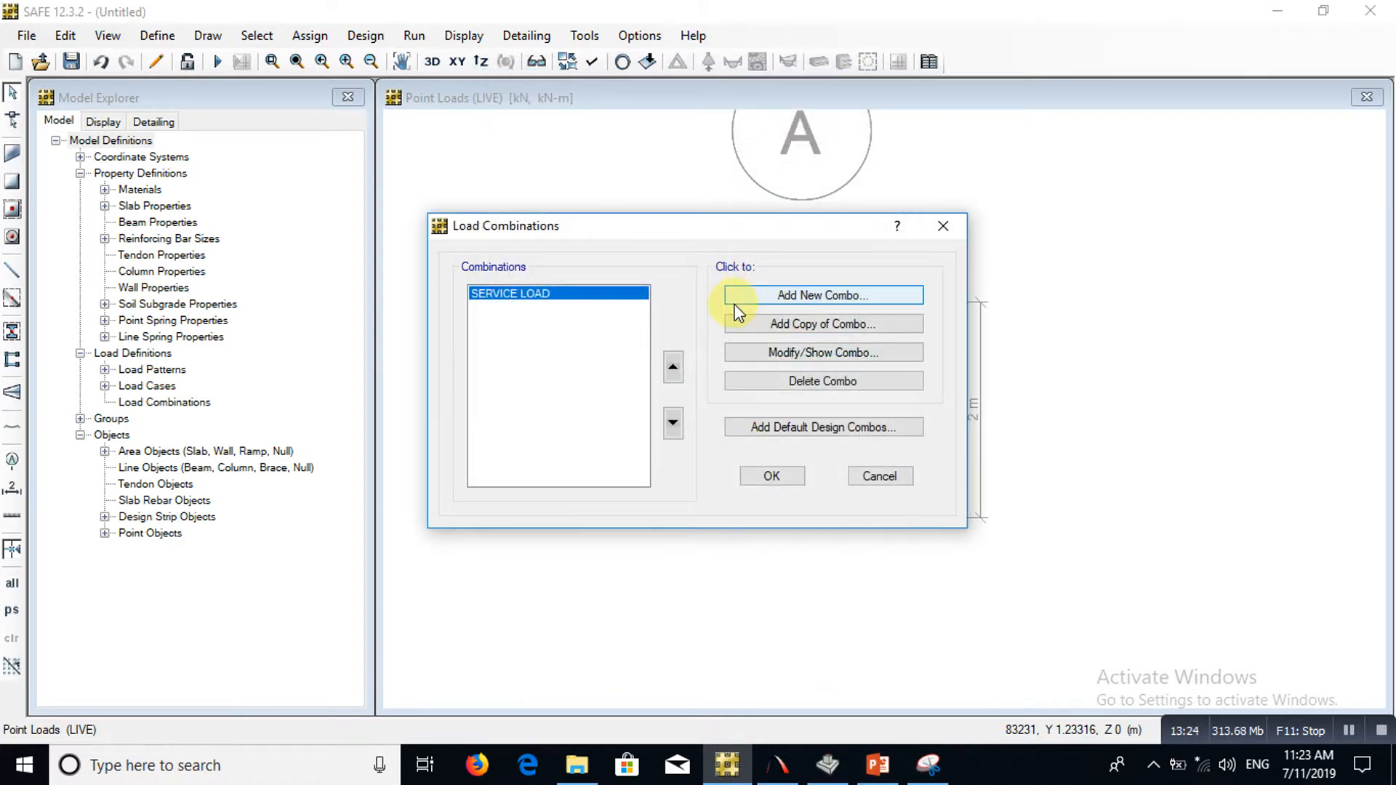
Create a new load combination named ULT and include the DEAD load with scale factor 1.2
click(785, 297)
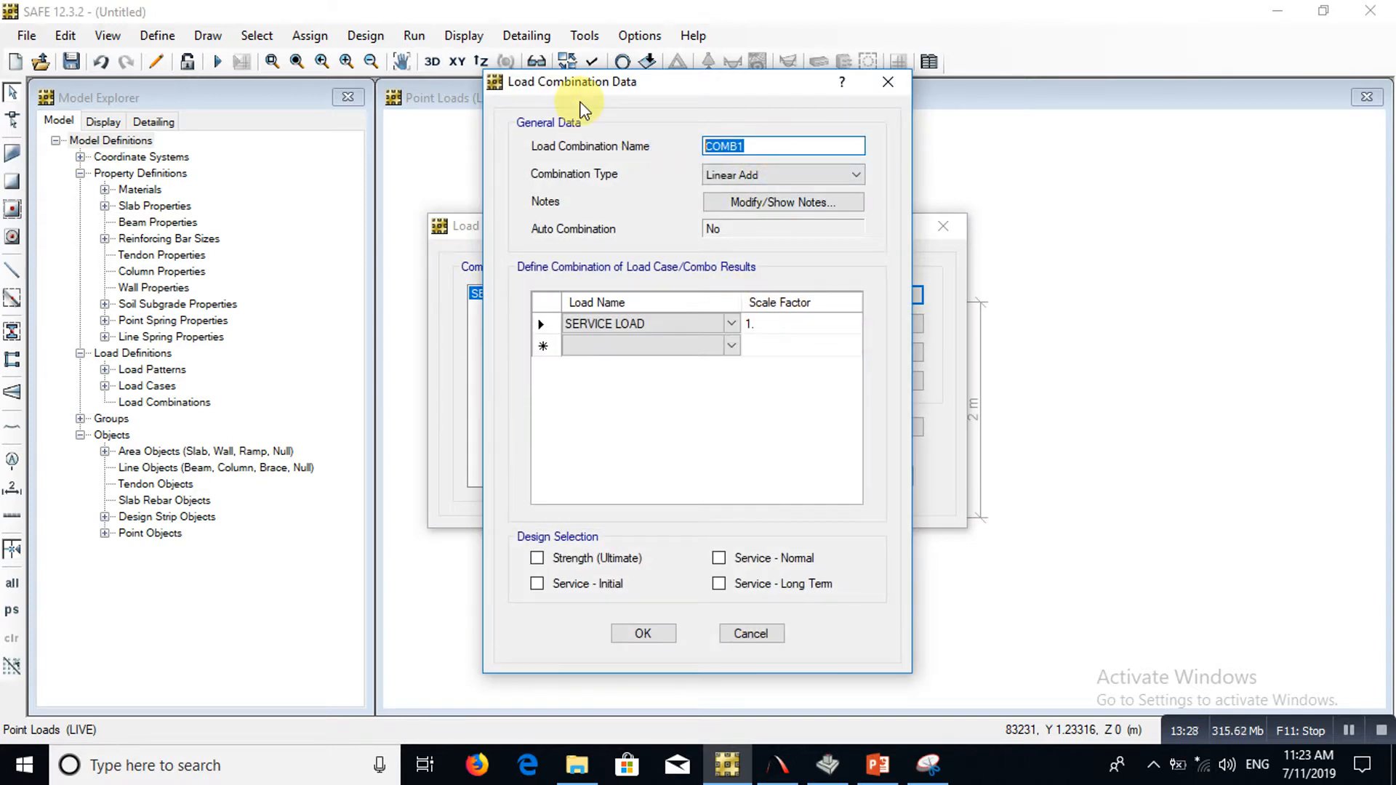
text(ULT)
click(732, 329)
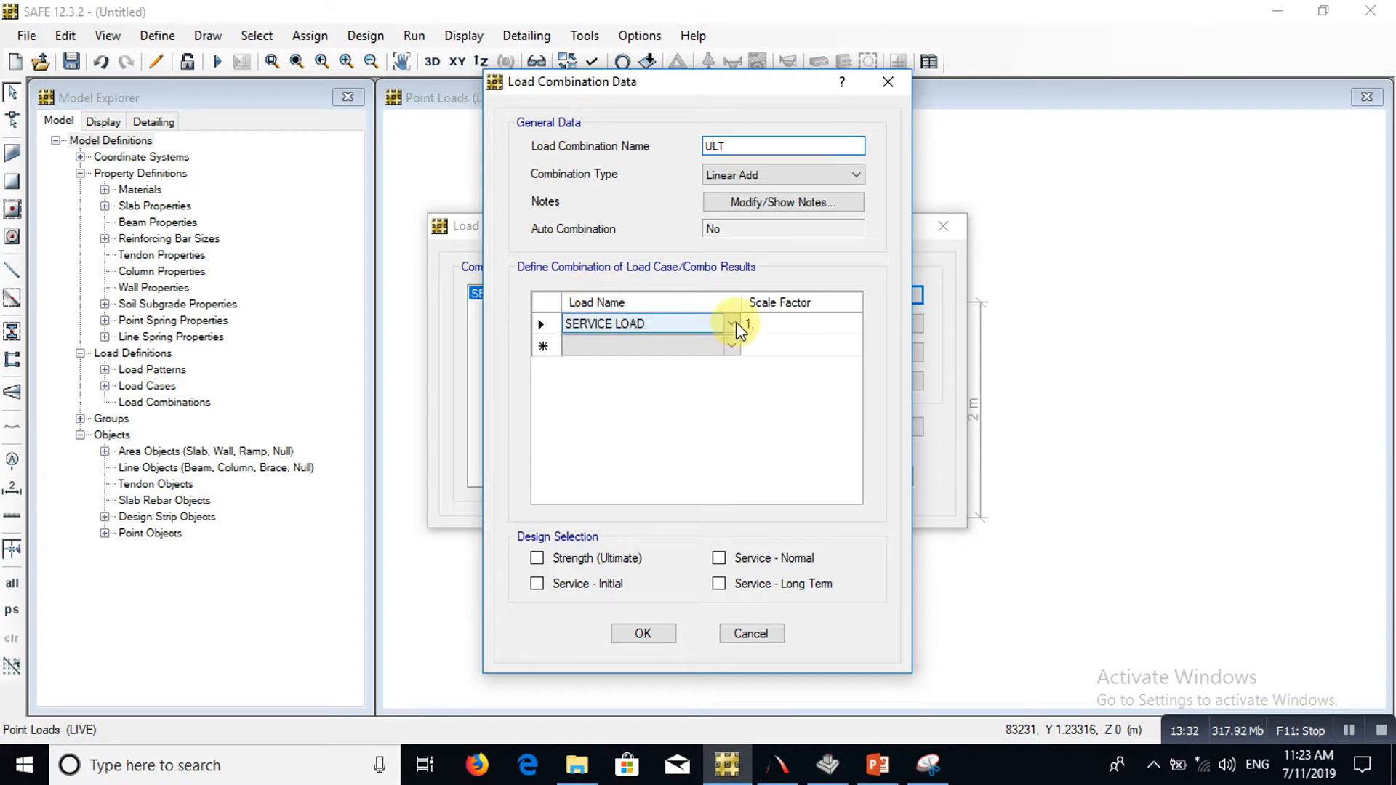
click(733, 323)
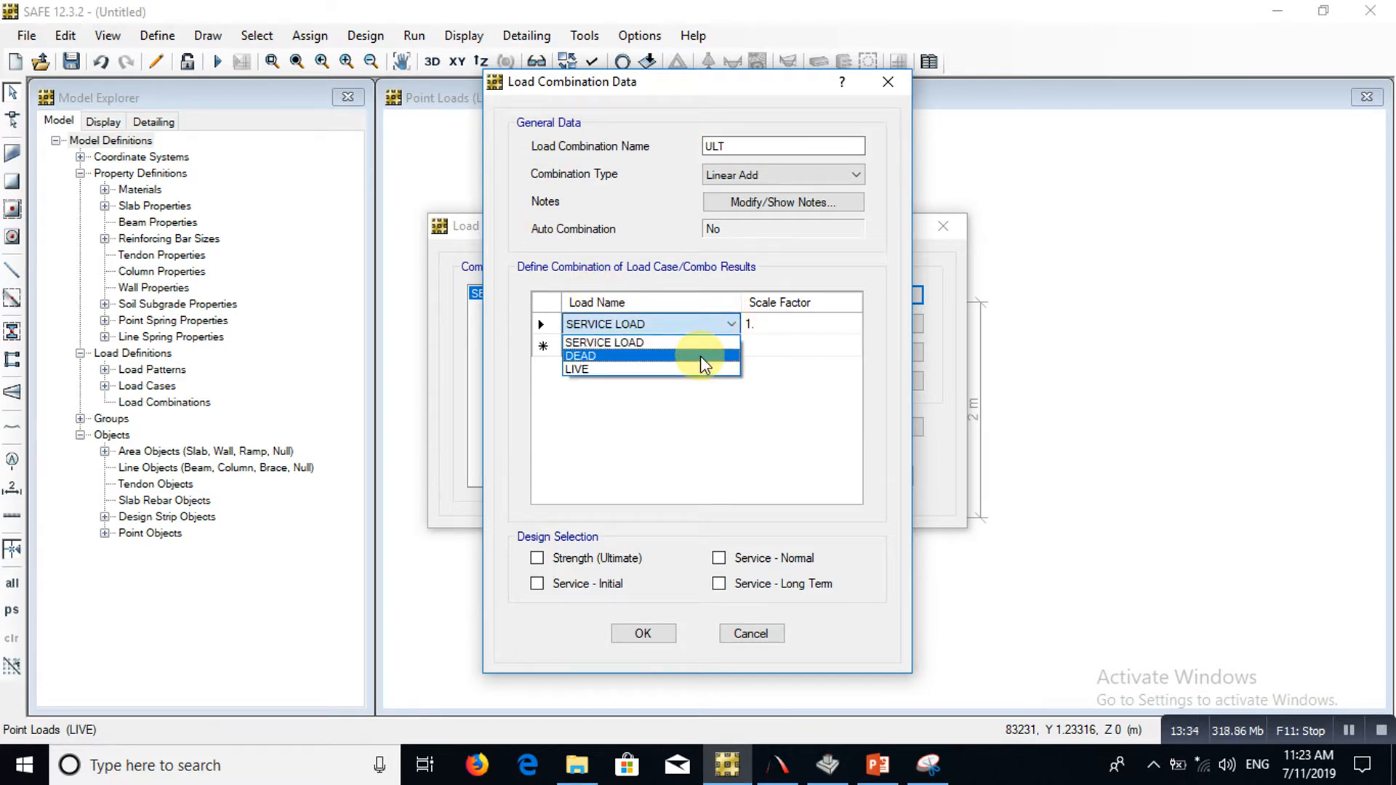
click(700, 355)
click(771, 323)
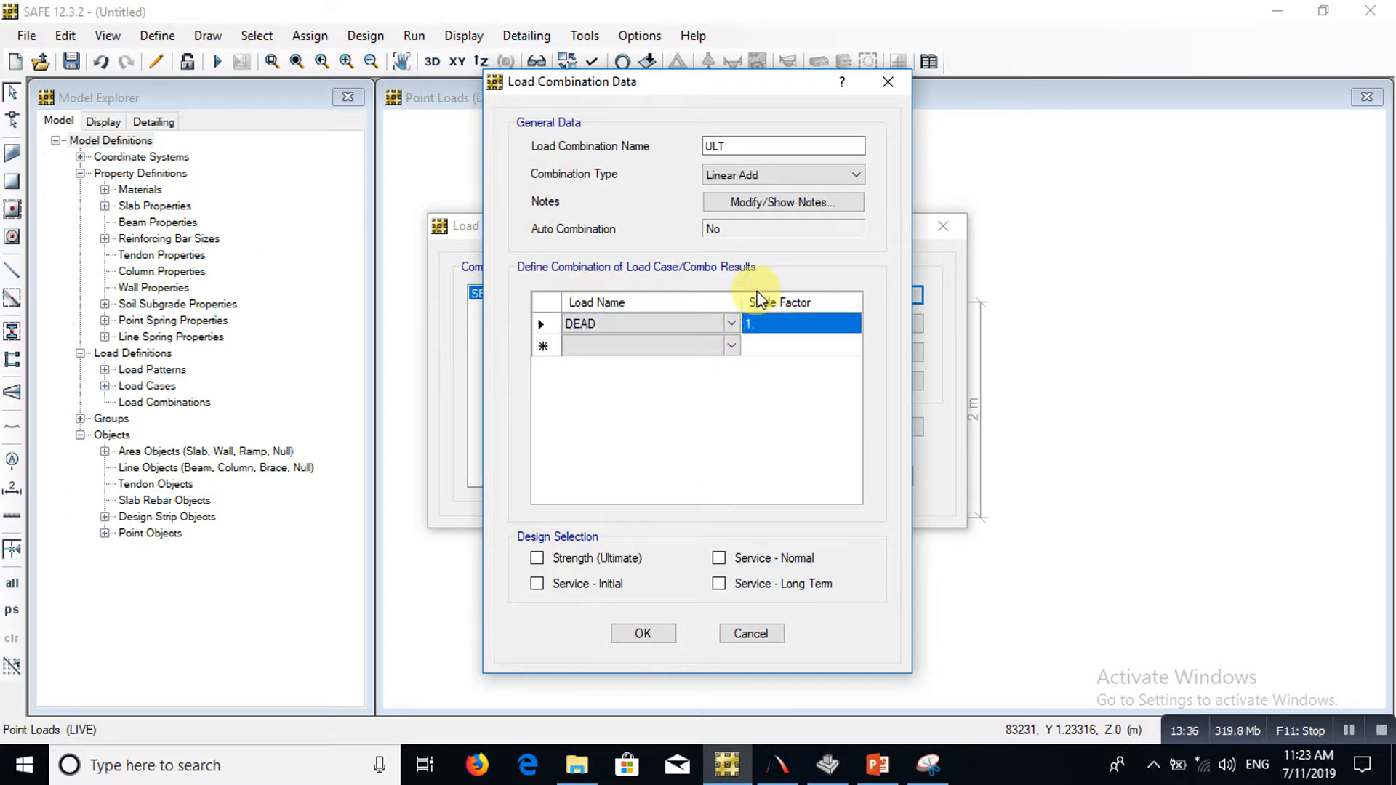
text(1.)
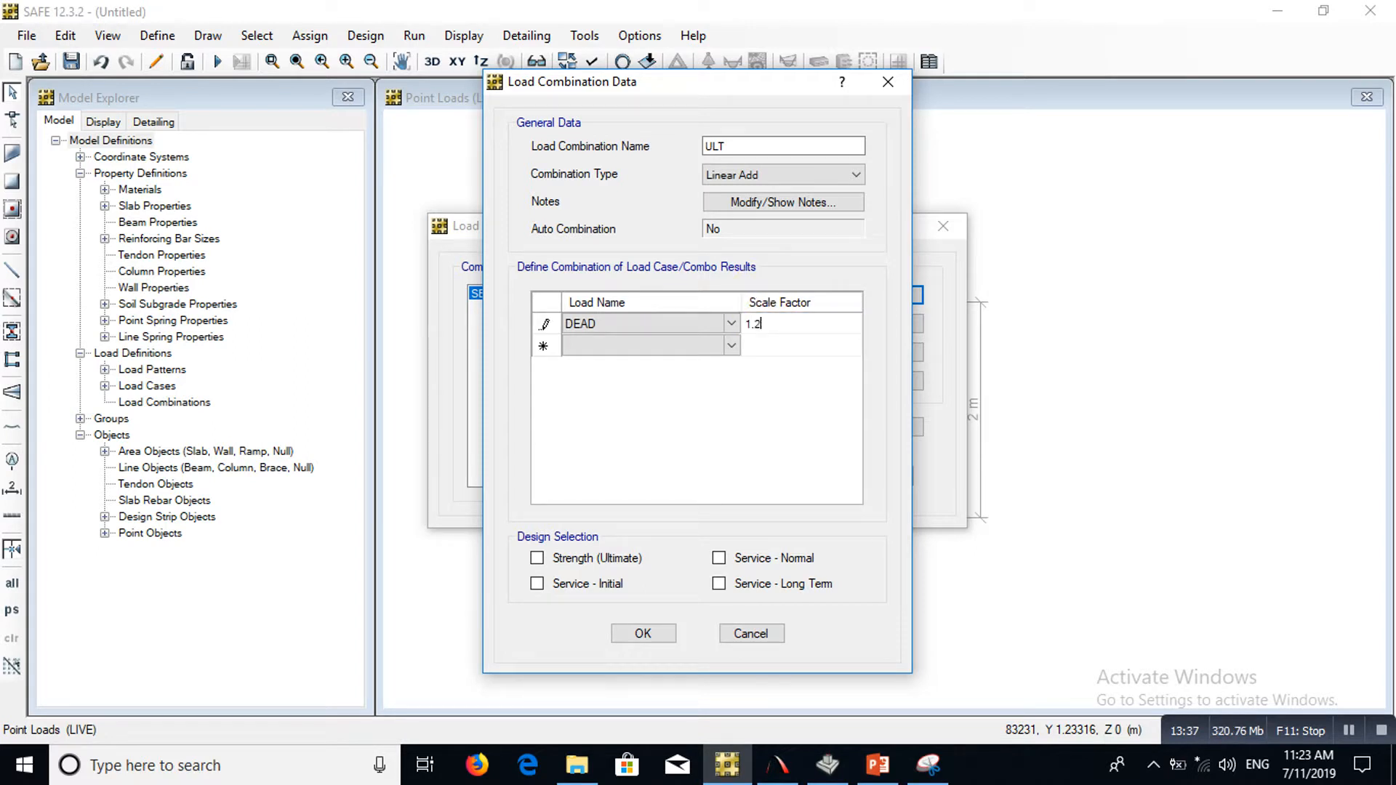
text(2)
Add the LIVE load with scale factor 1.6 to the ULT combination, flag it for Strength (Ultimate) design and accept the combinations
click(733, 347)
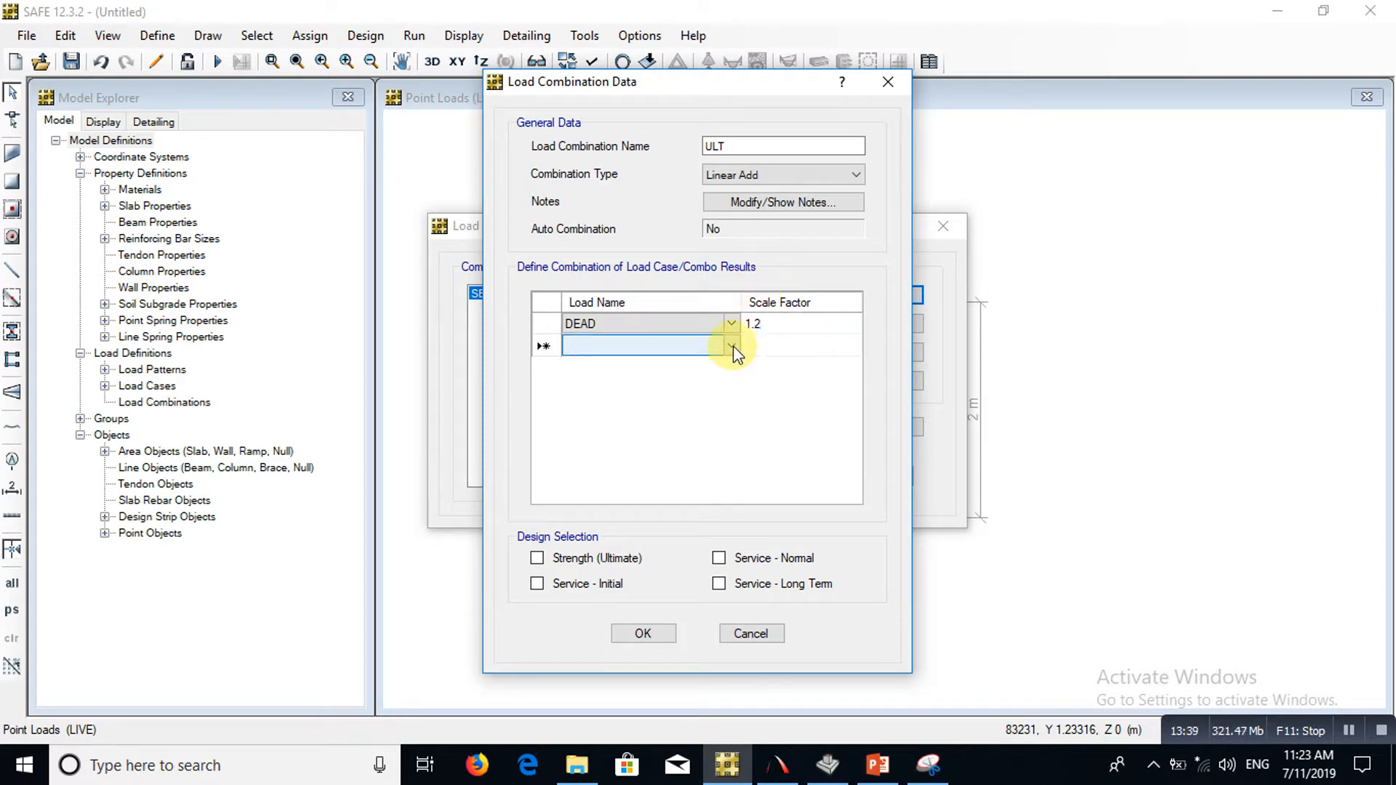
click(731, 347)
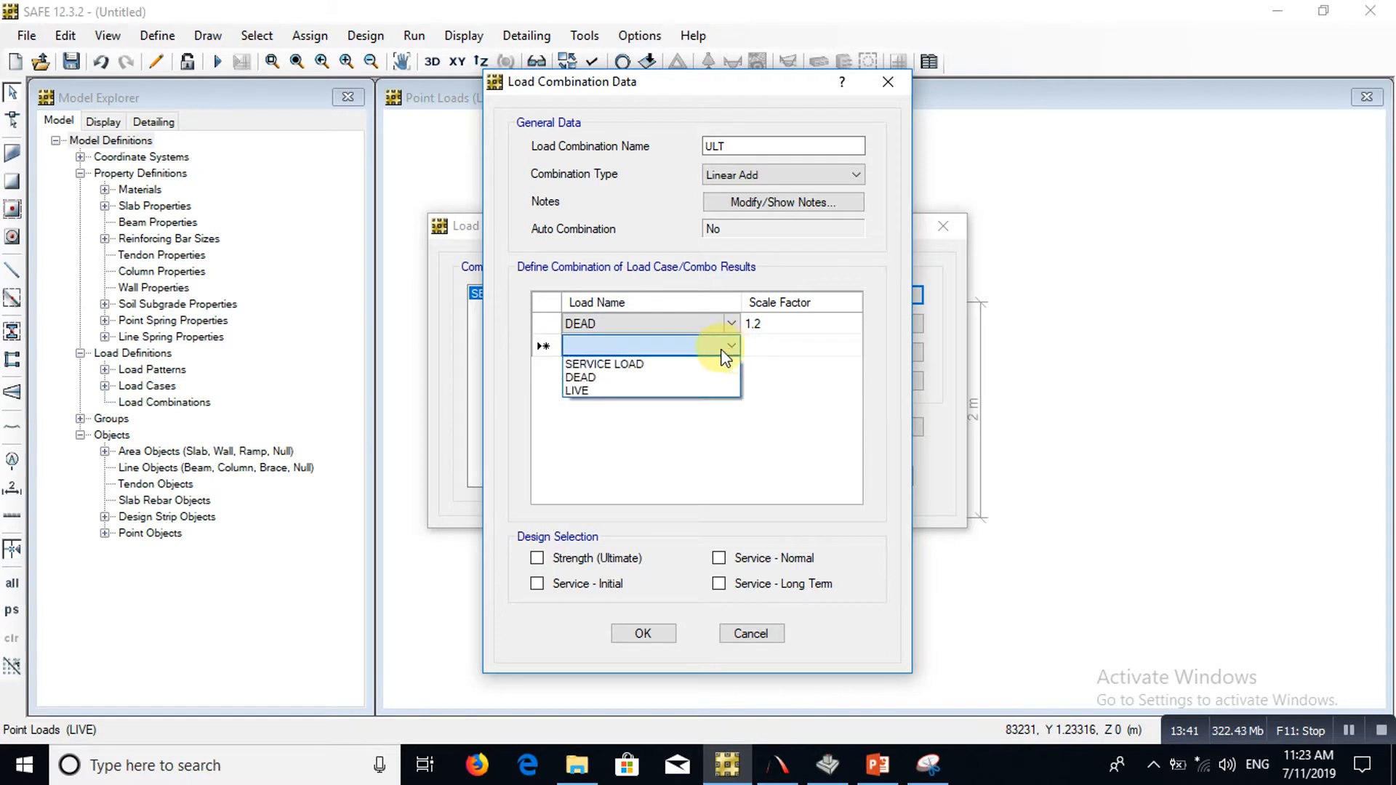
click(595, 390)
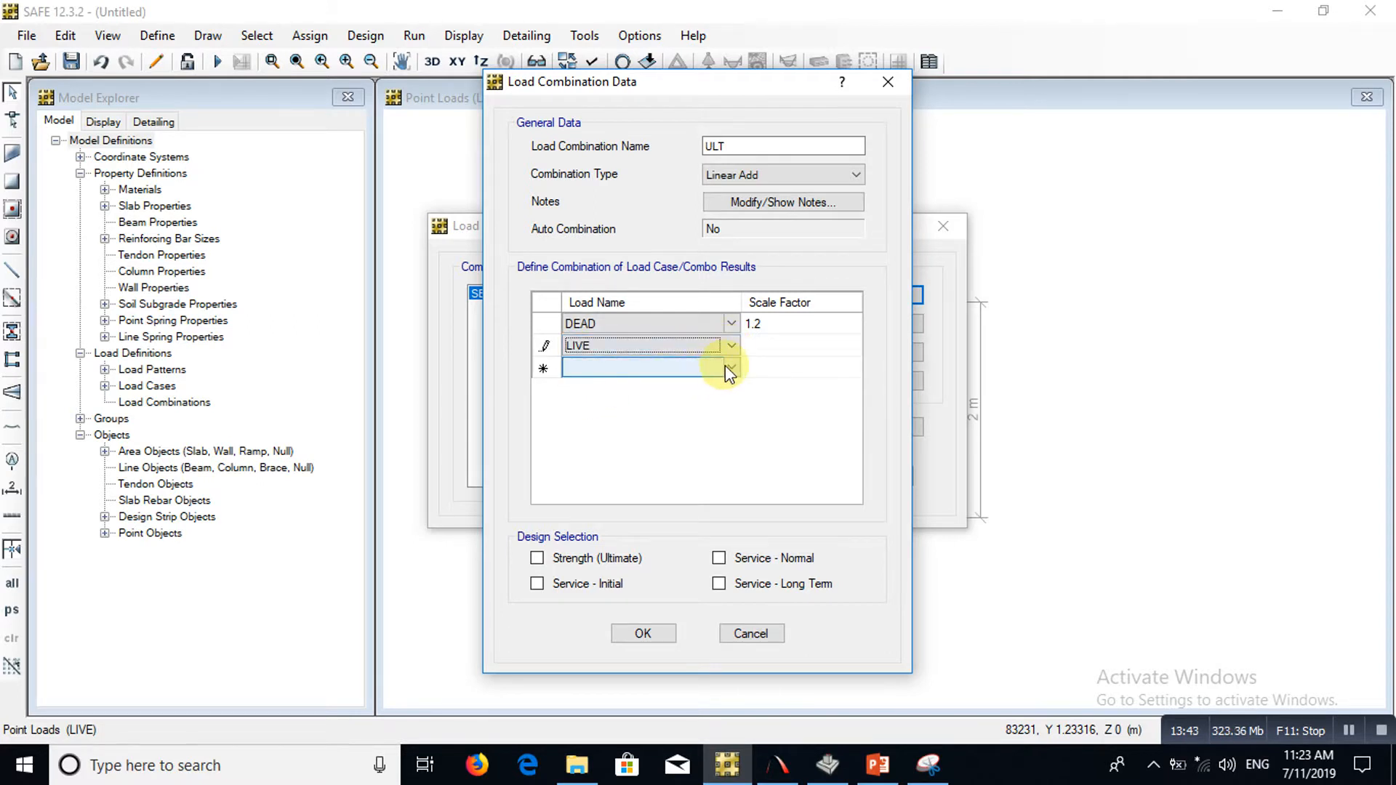
click(780, 348)
text(1)
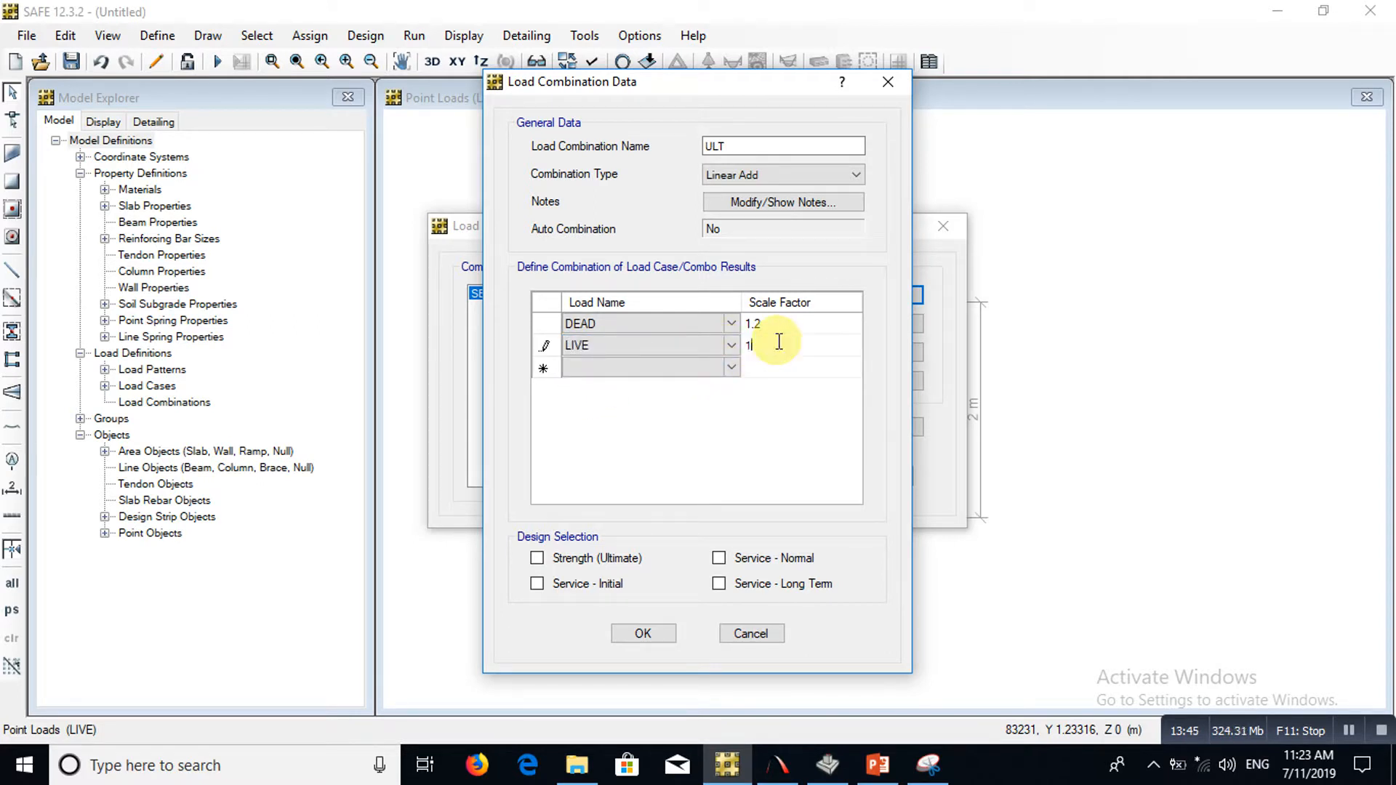
text(.6)
click(536, 558)
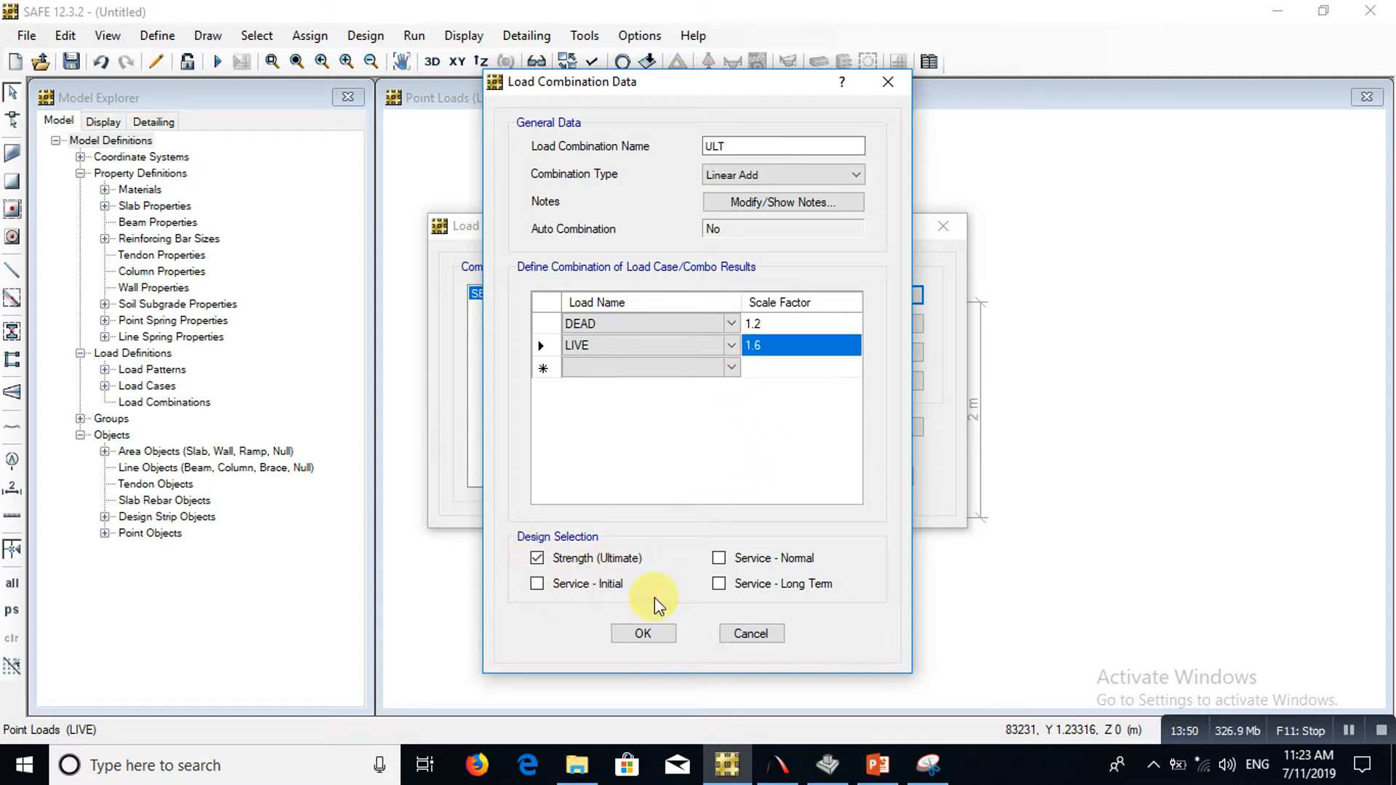
click(643, 634)
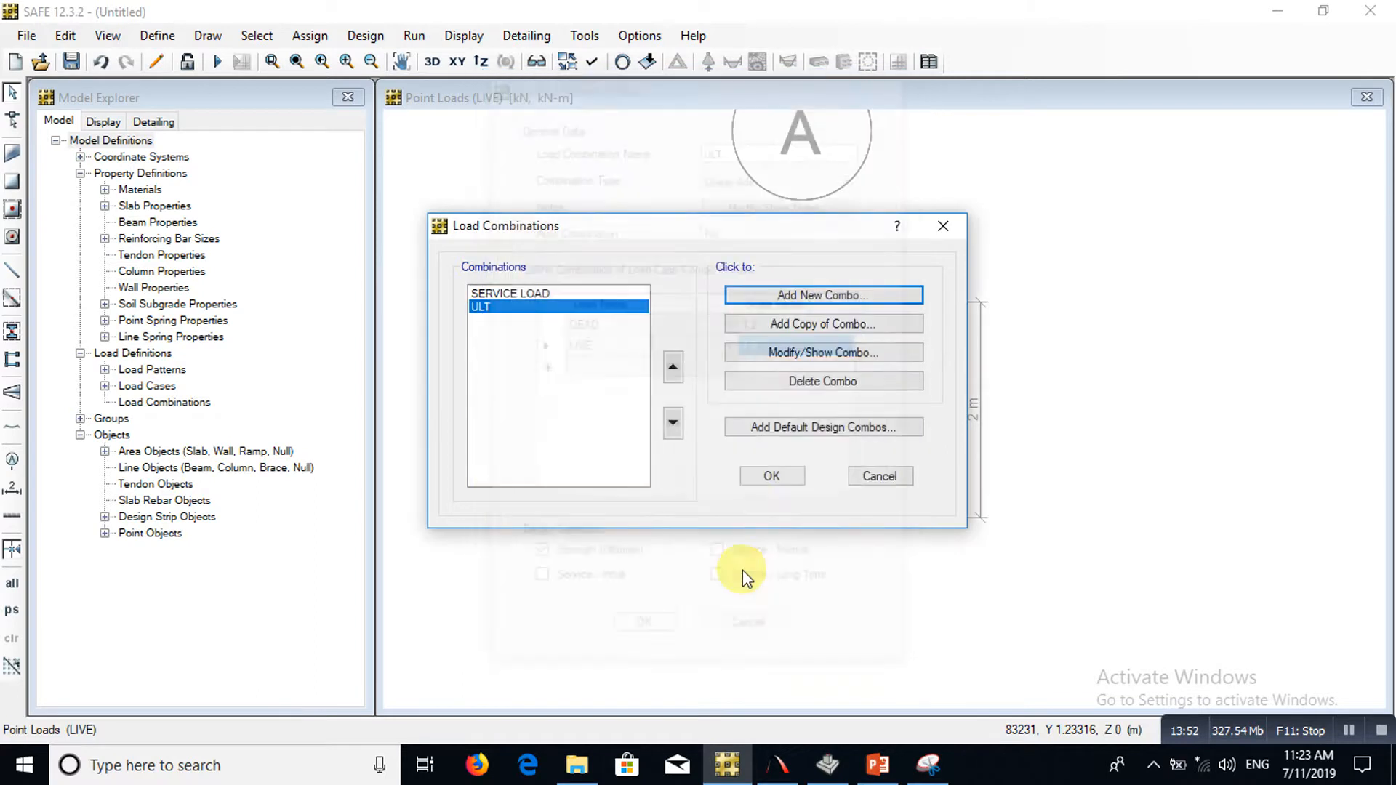
click(771, 477)
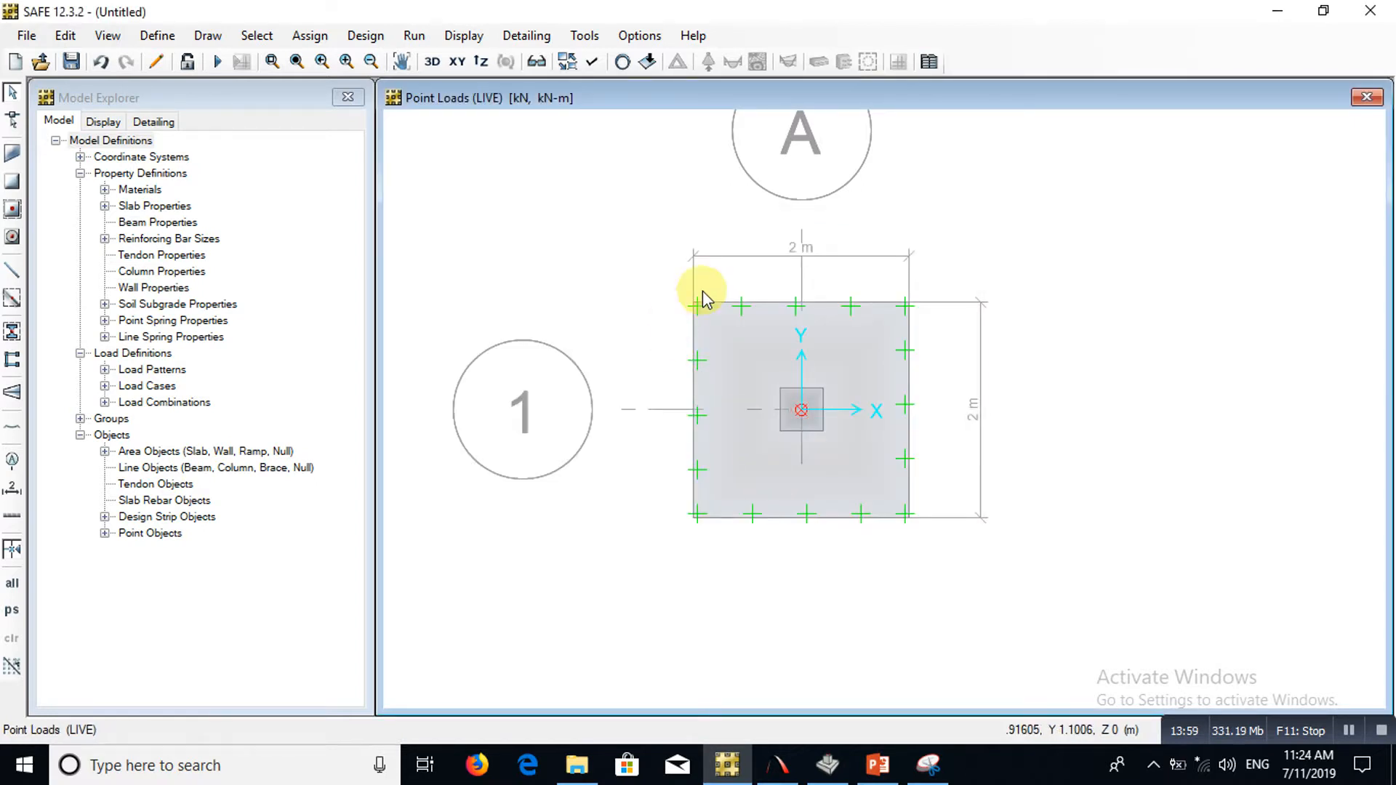
Start the analysis run and, for saving the model, create and open a new folder named SAFE on the Desktop
scroll(633, 396, down, 1)
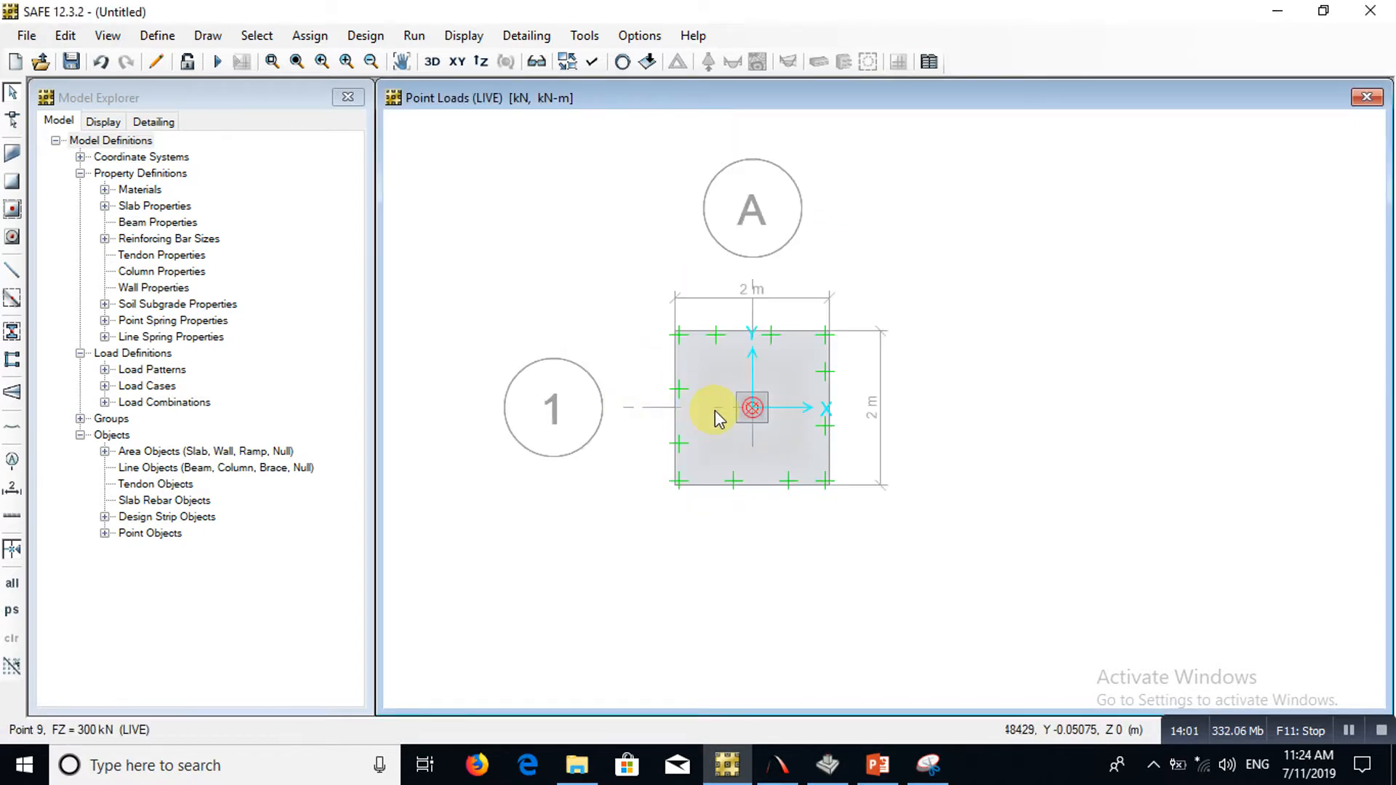
click(219, 61)
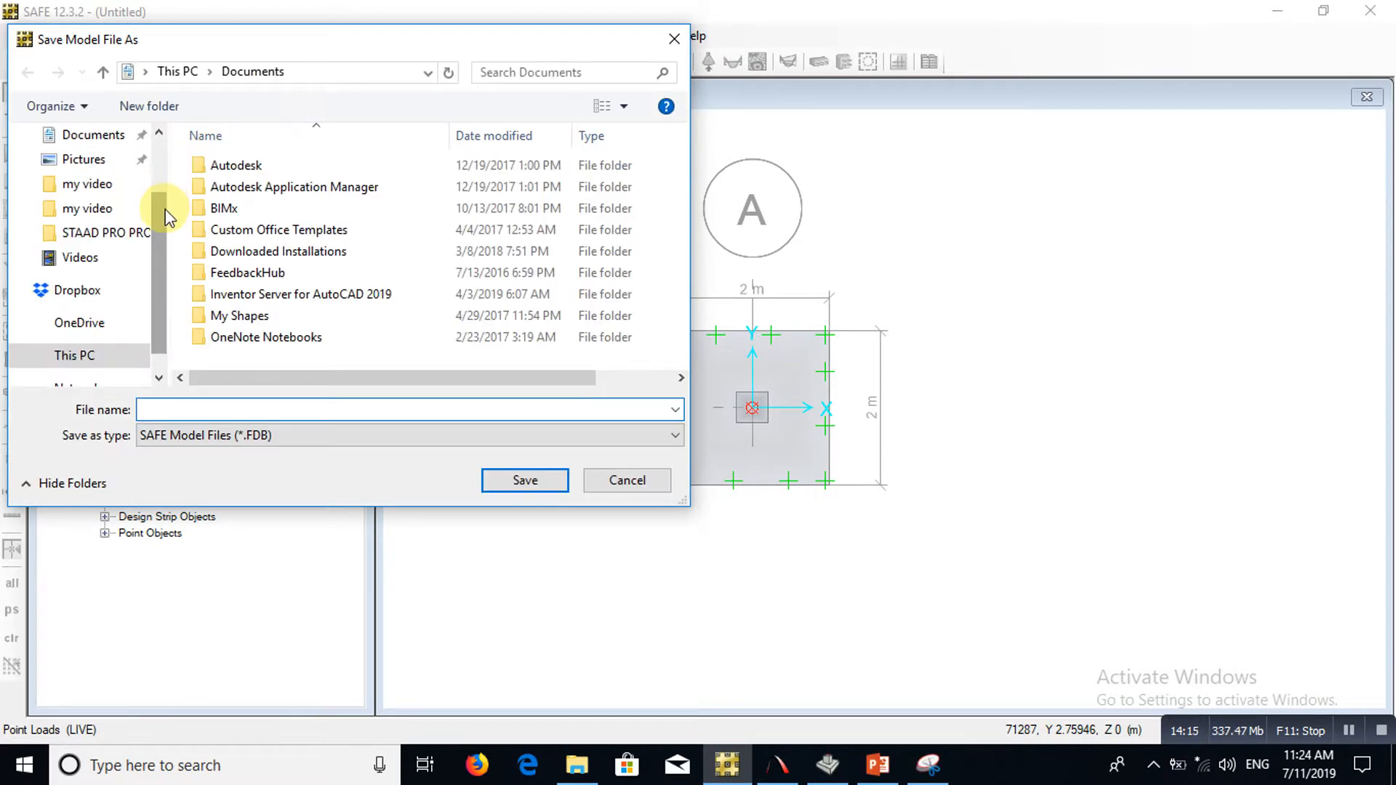
drag(159, 281, 159, 163)
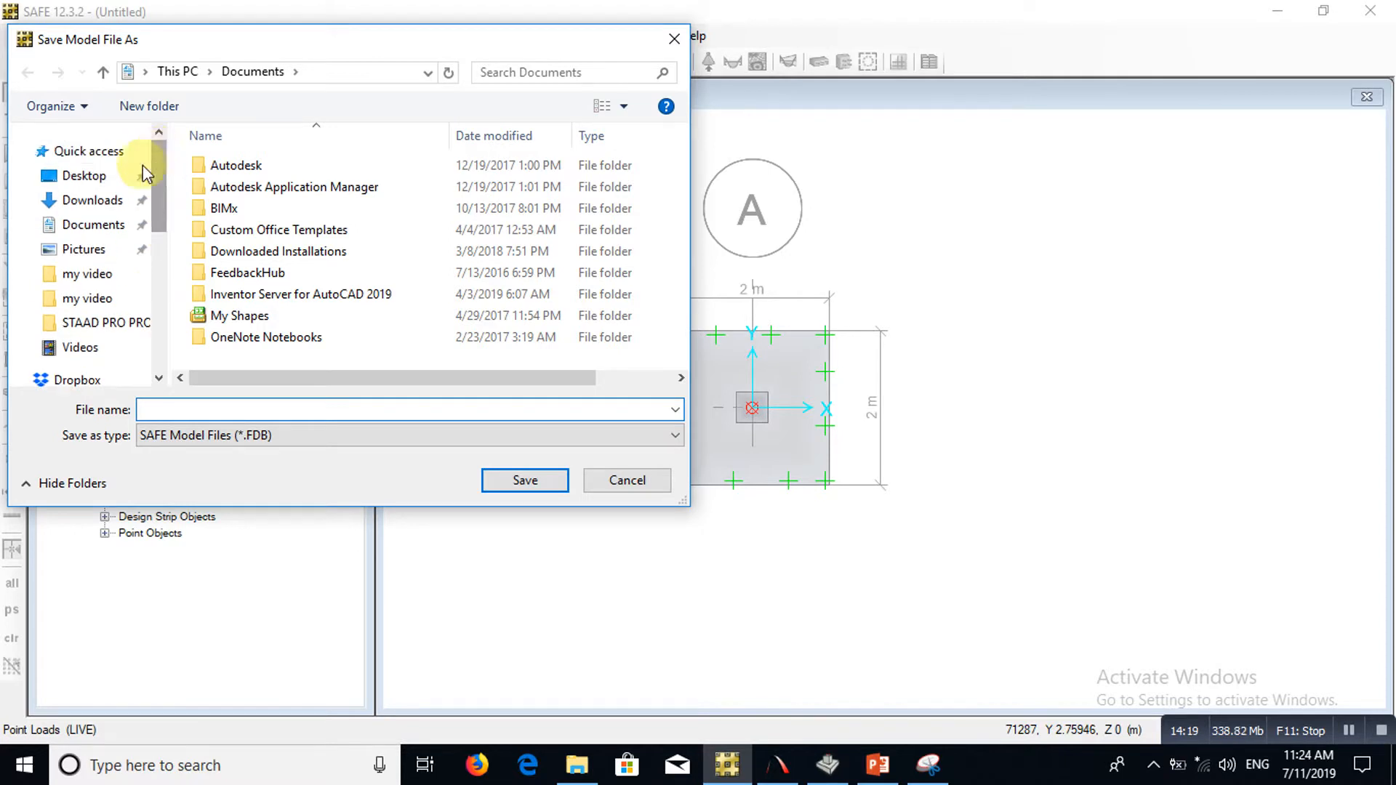
click(98, 177)
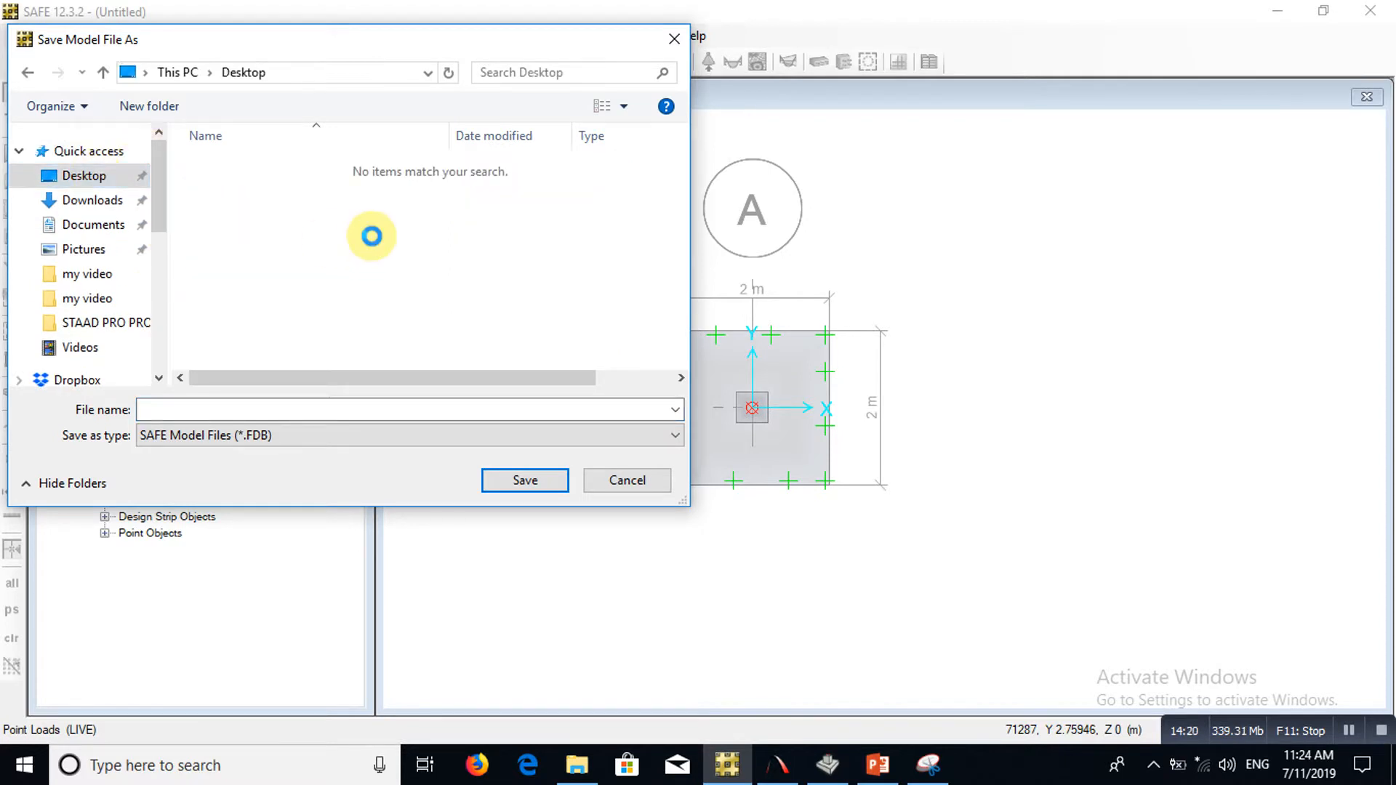
right_click(372, 237)
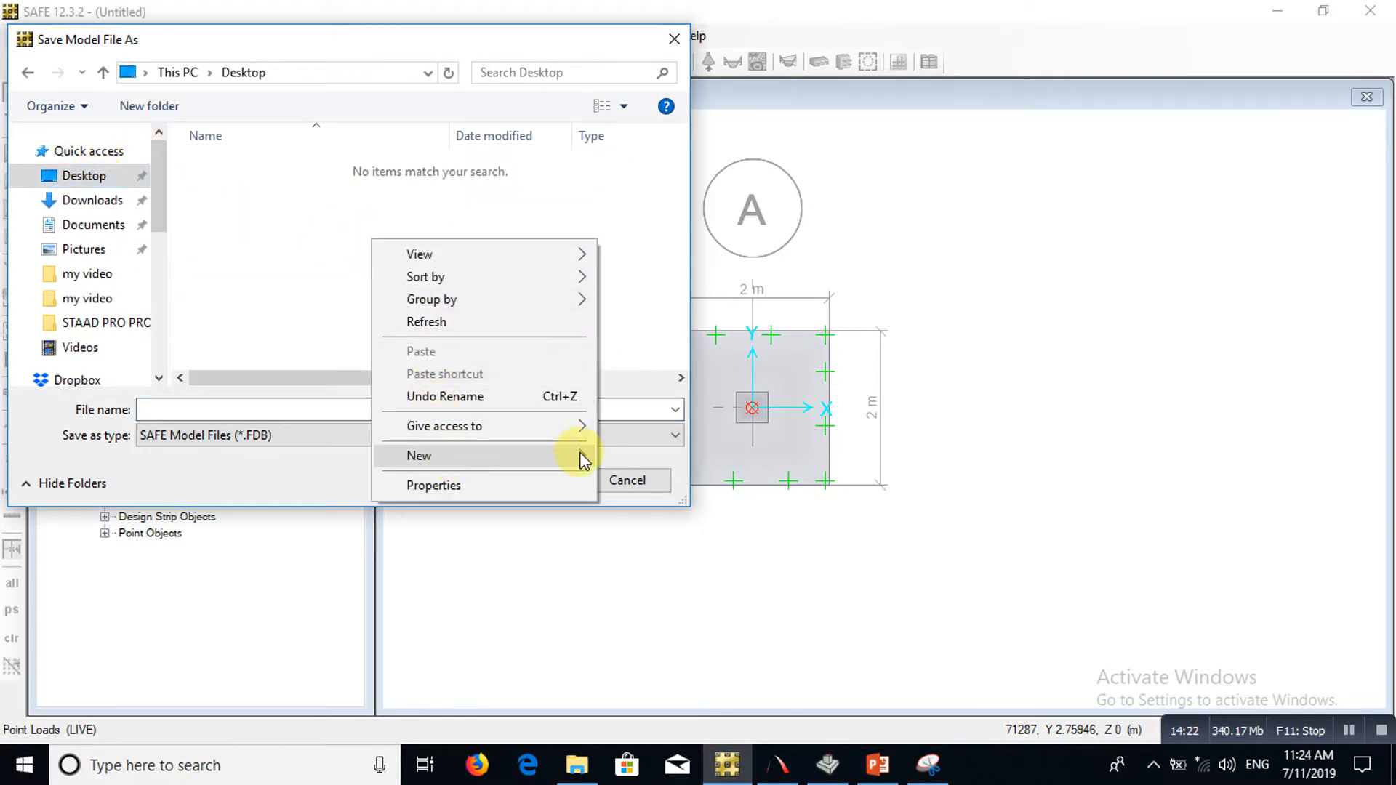
mouse_move(579, 456)
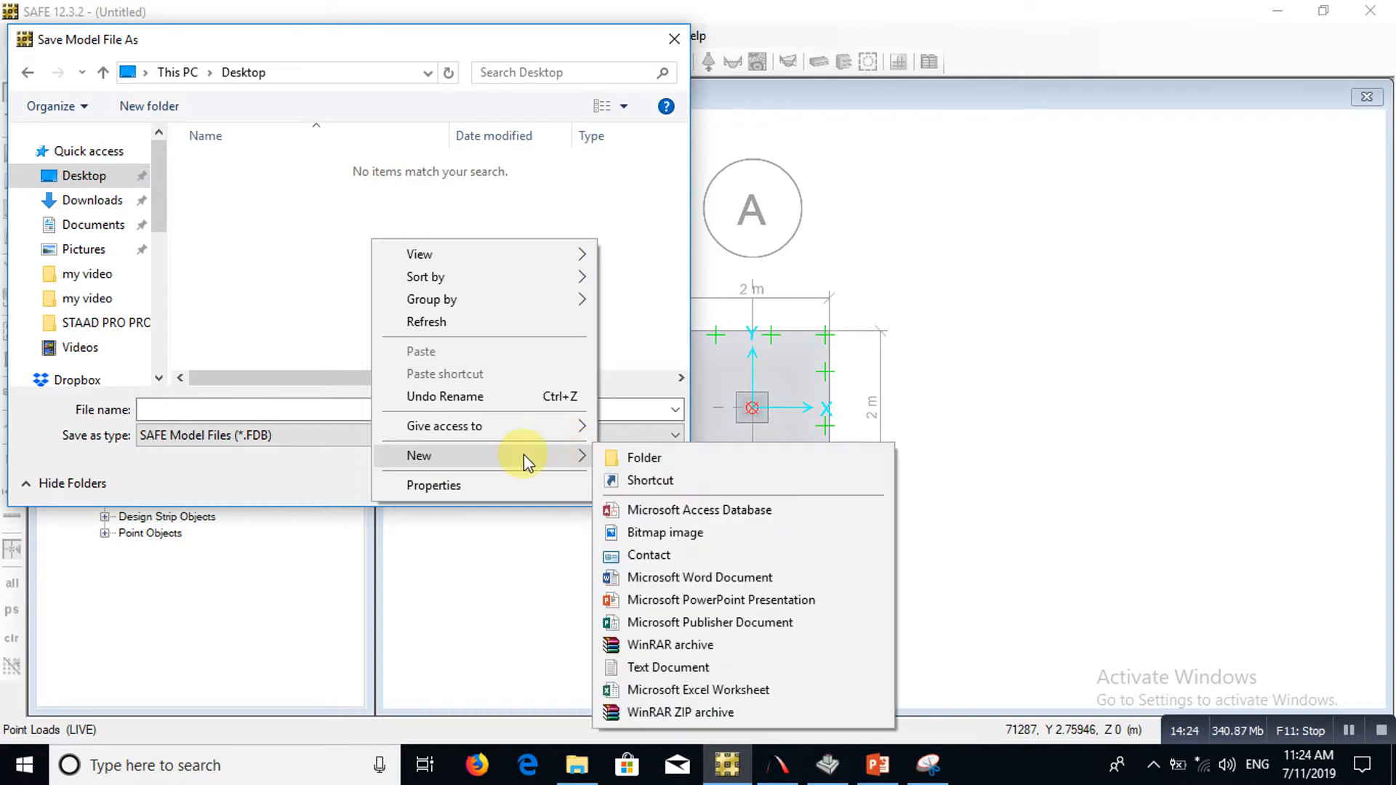
click(622, 456)
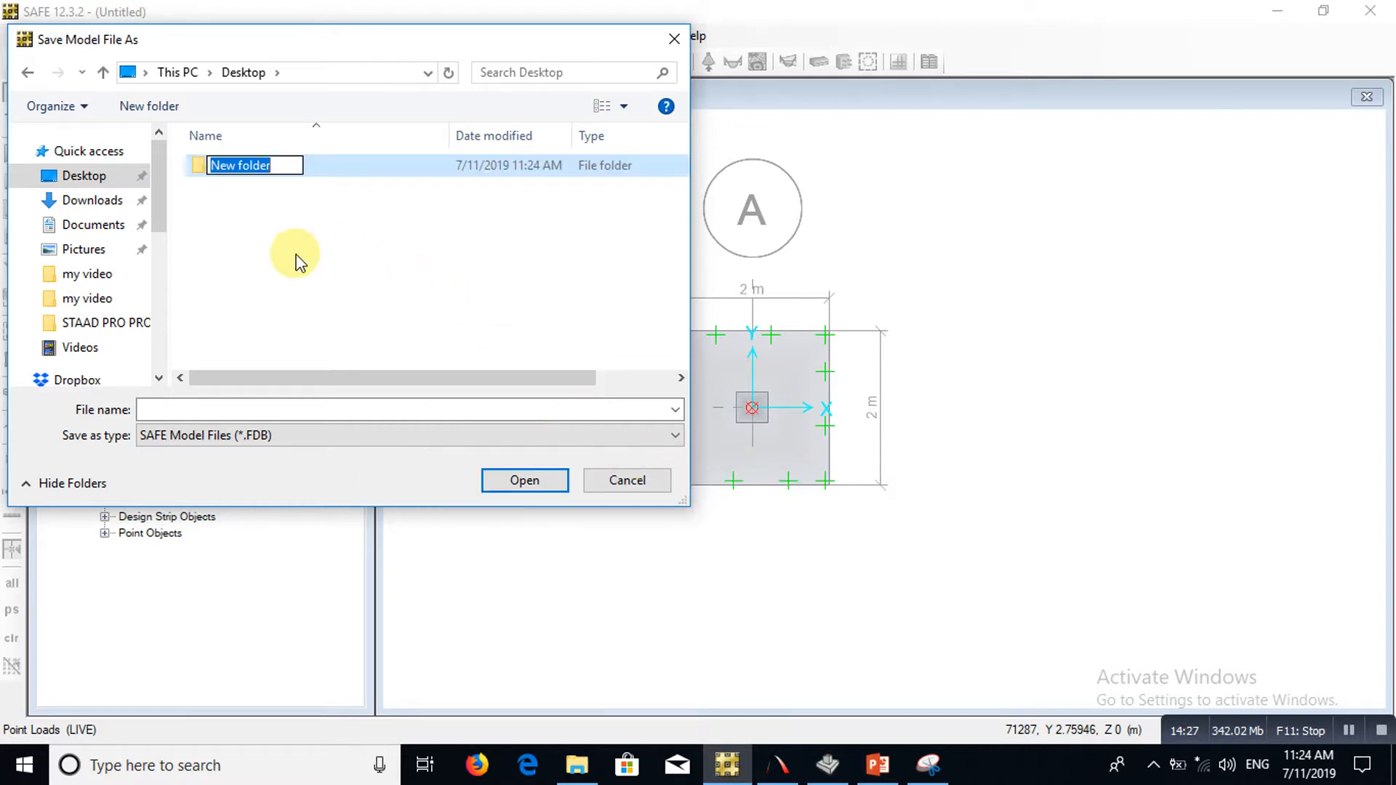
text(SA)
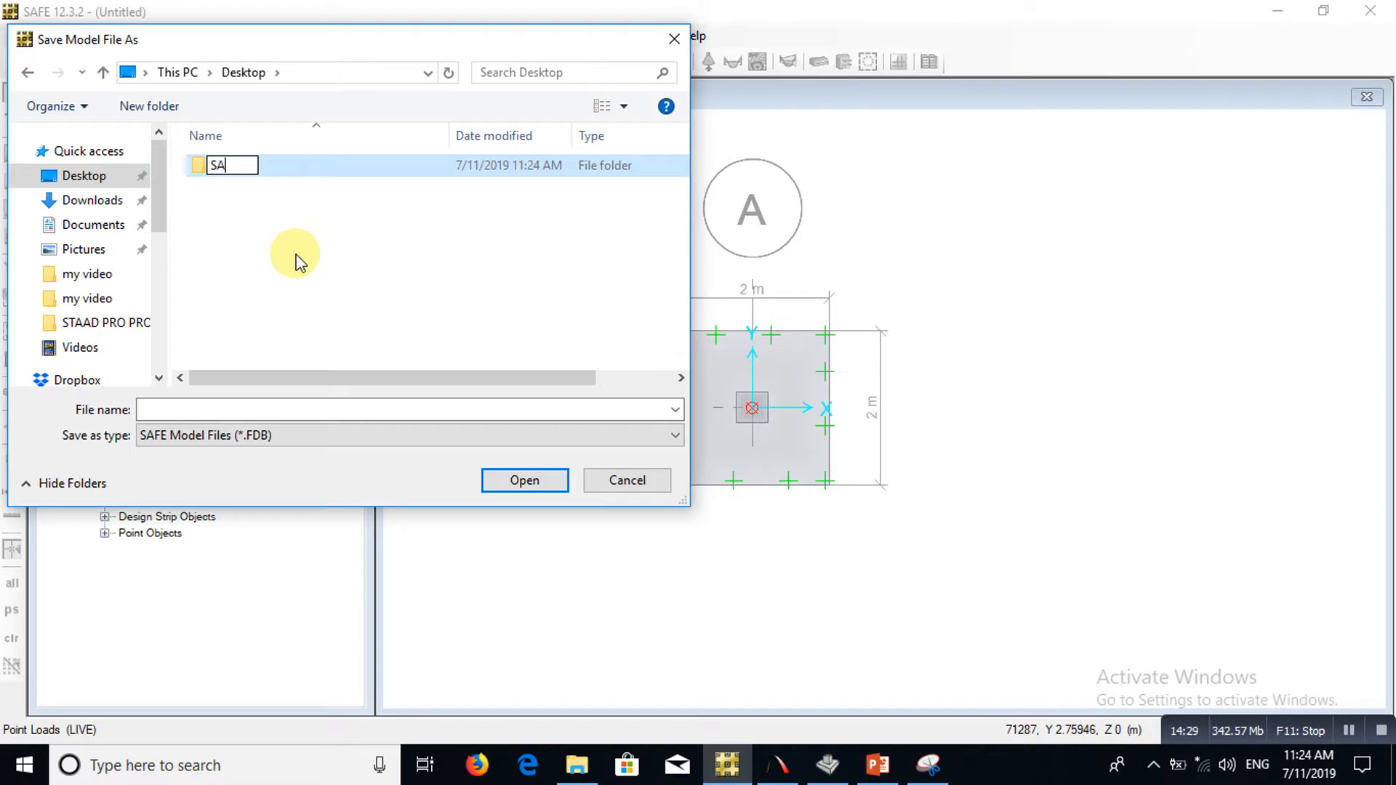
text(FE)
click(281, 228)
double_click(278, 175)
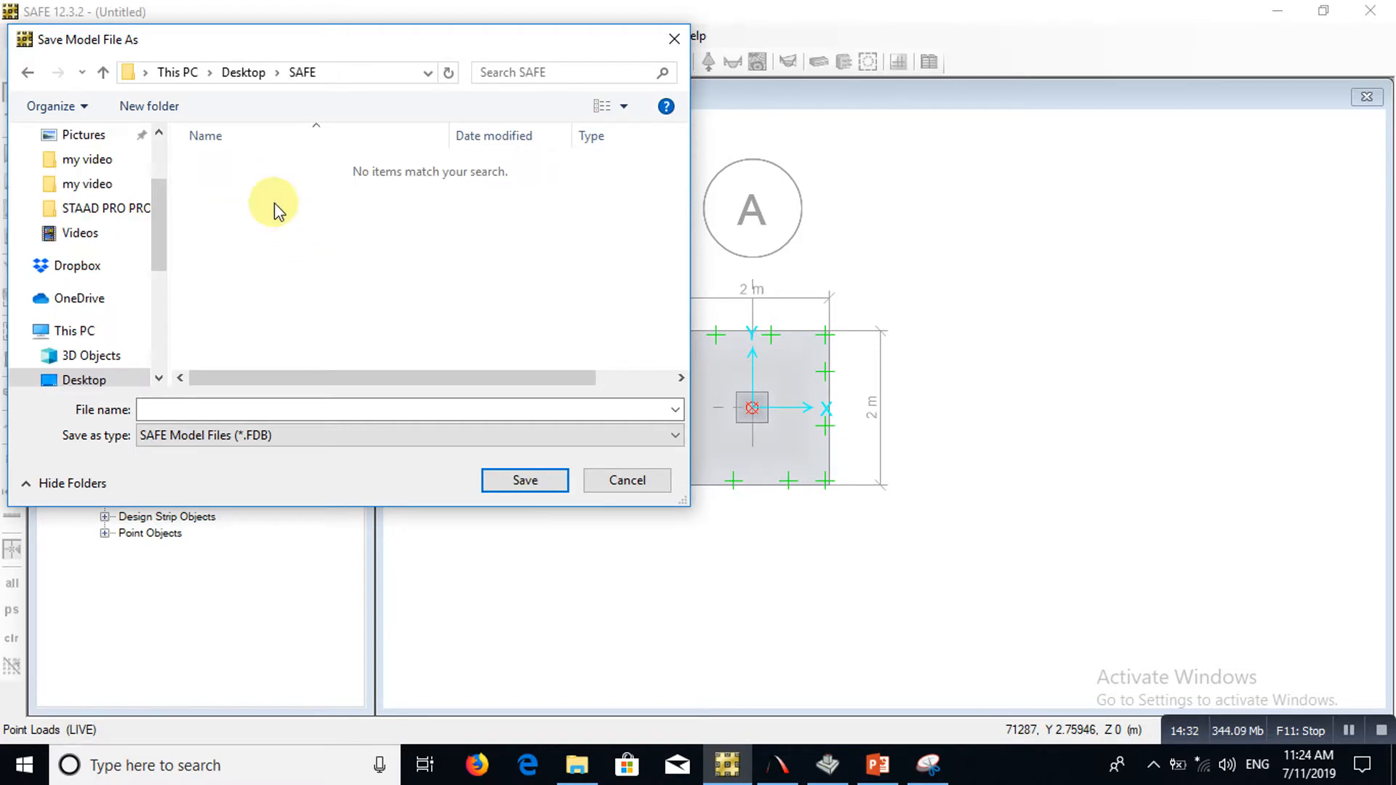
Save the model as ISOLATED FOOTING in the SAFE folder and let the analysis run
click(239, 409)
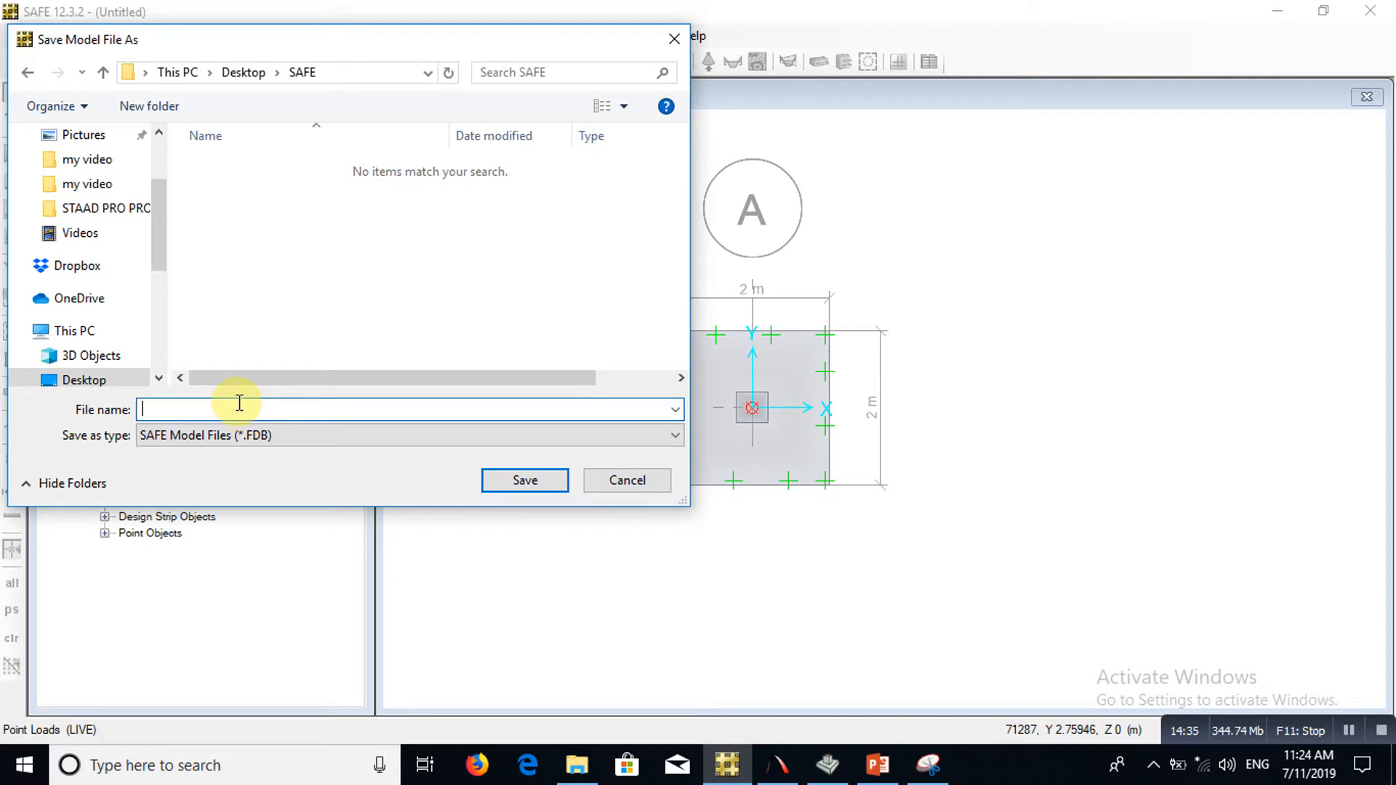
text(FOOT)
text(ING)
text(ISOLA)
text(TED)
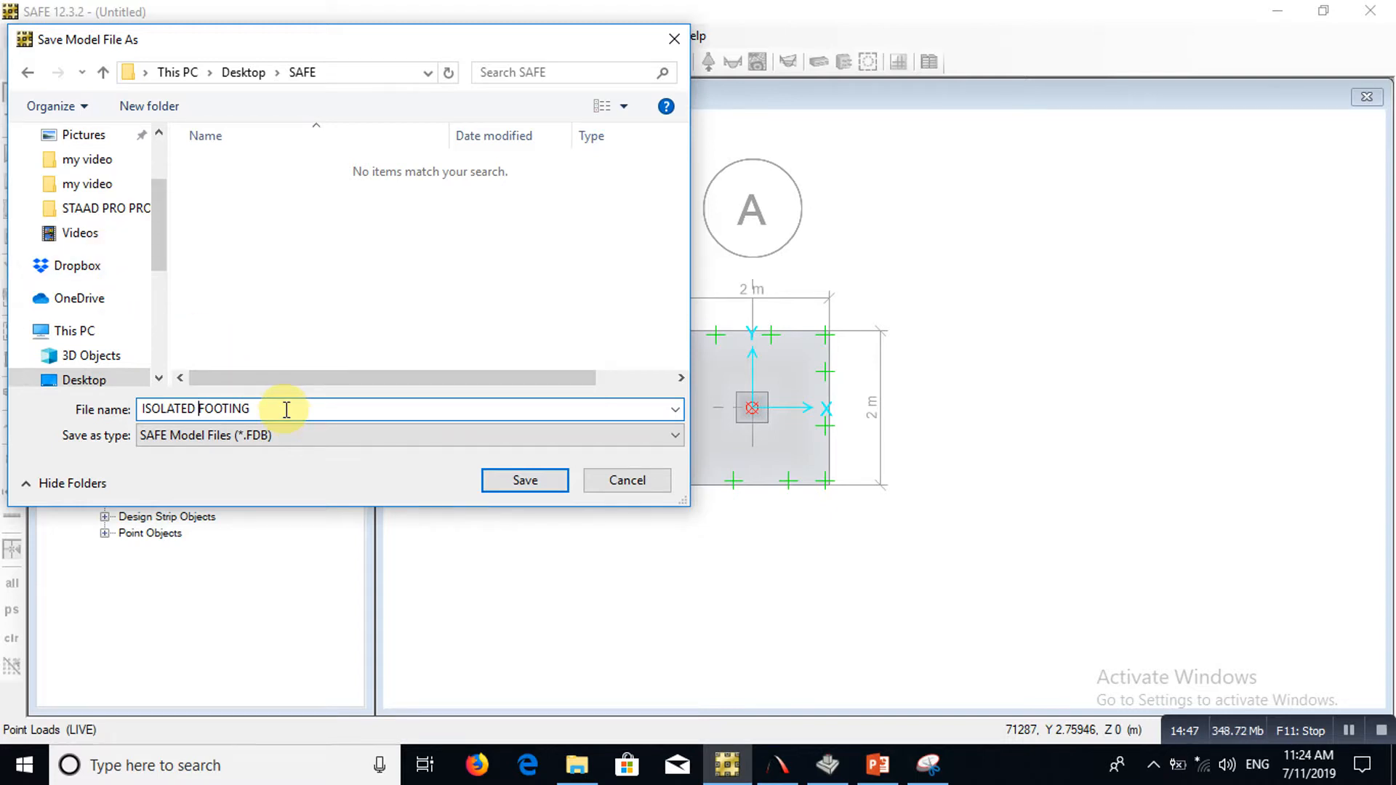
click(521, 482)
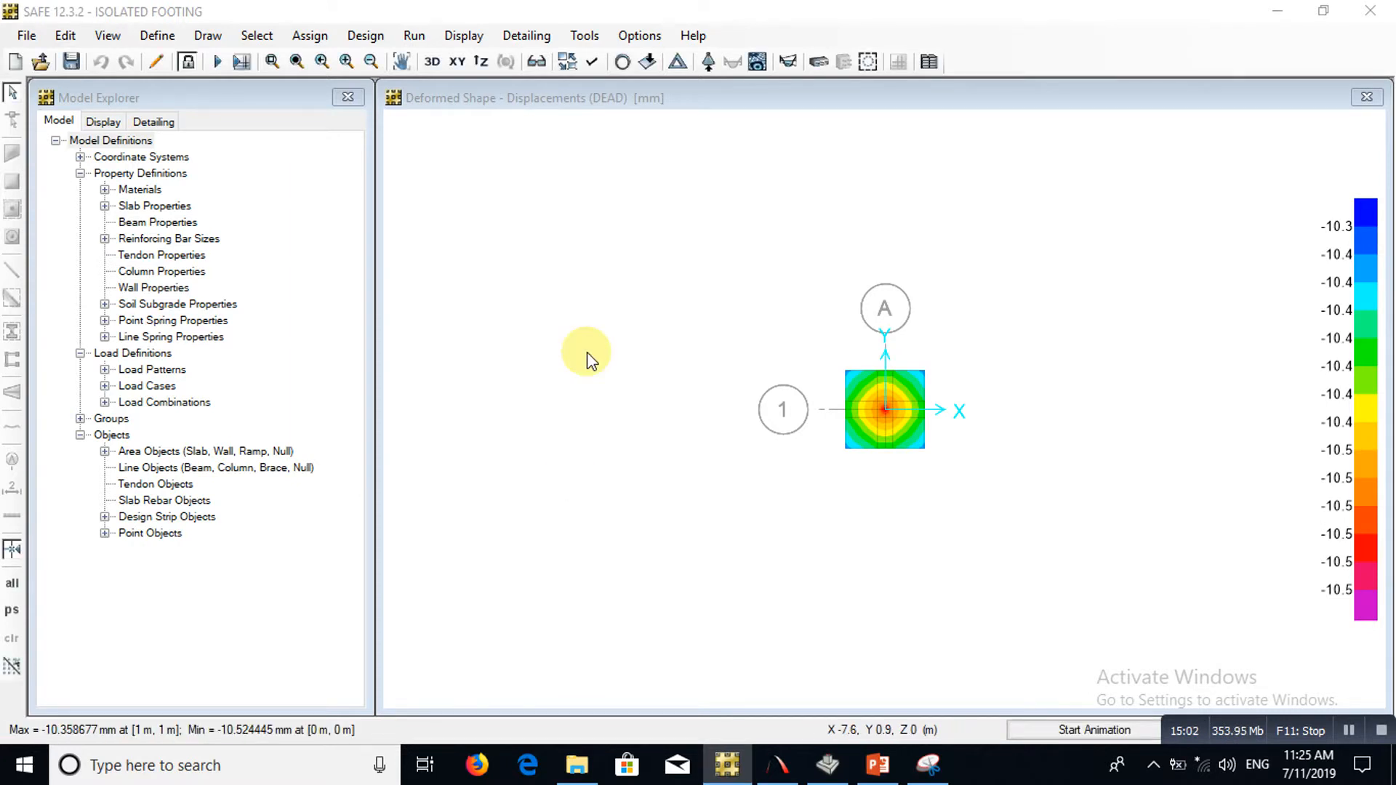
Display the soil pressure reactions for the SERVICE LOAD combination as contours on the deformed shape with automatic scaling
click(878, 445)
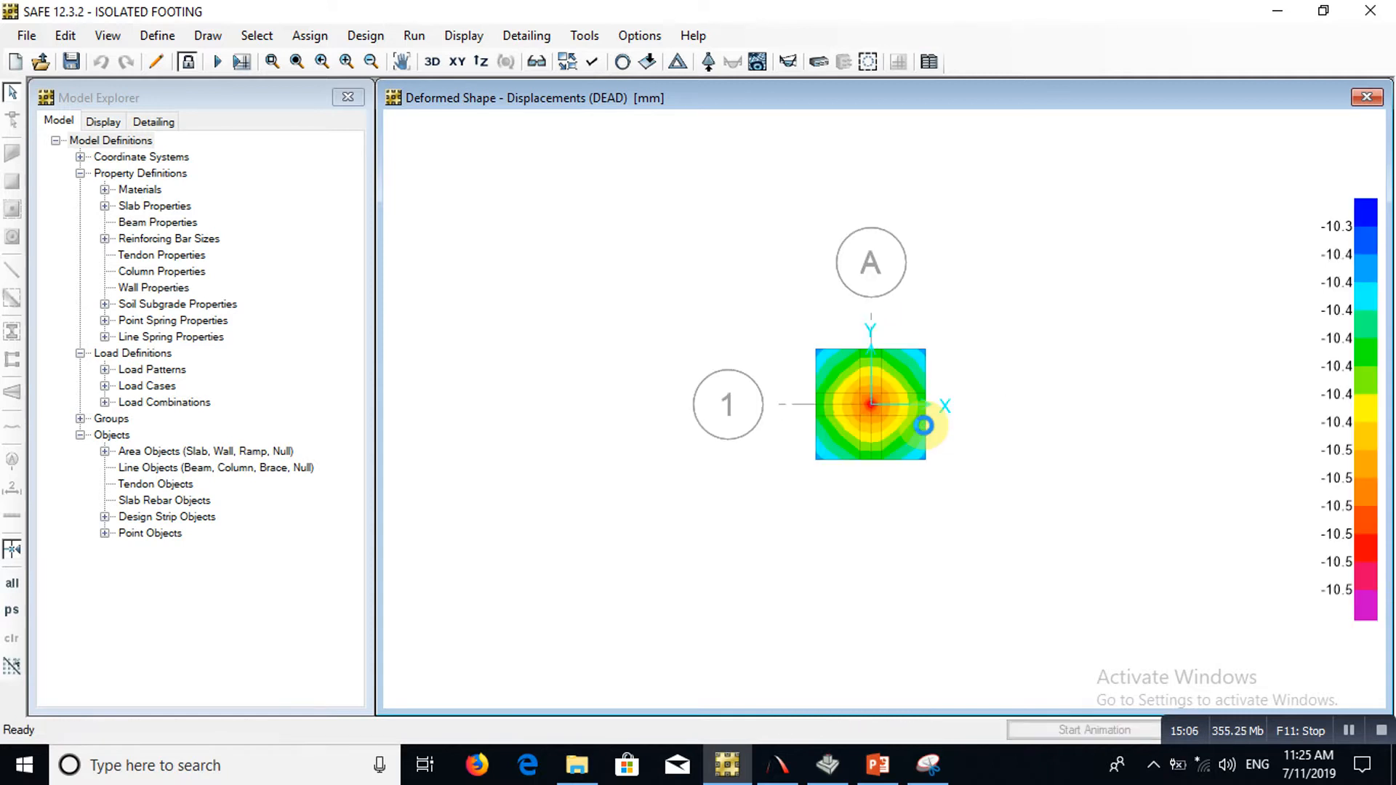
scroll(924, 425, up, 2)
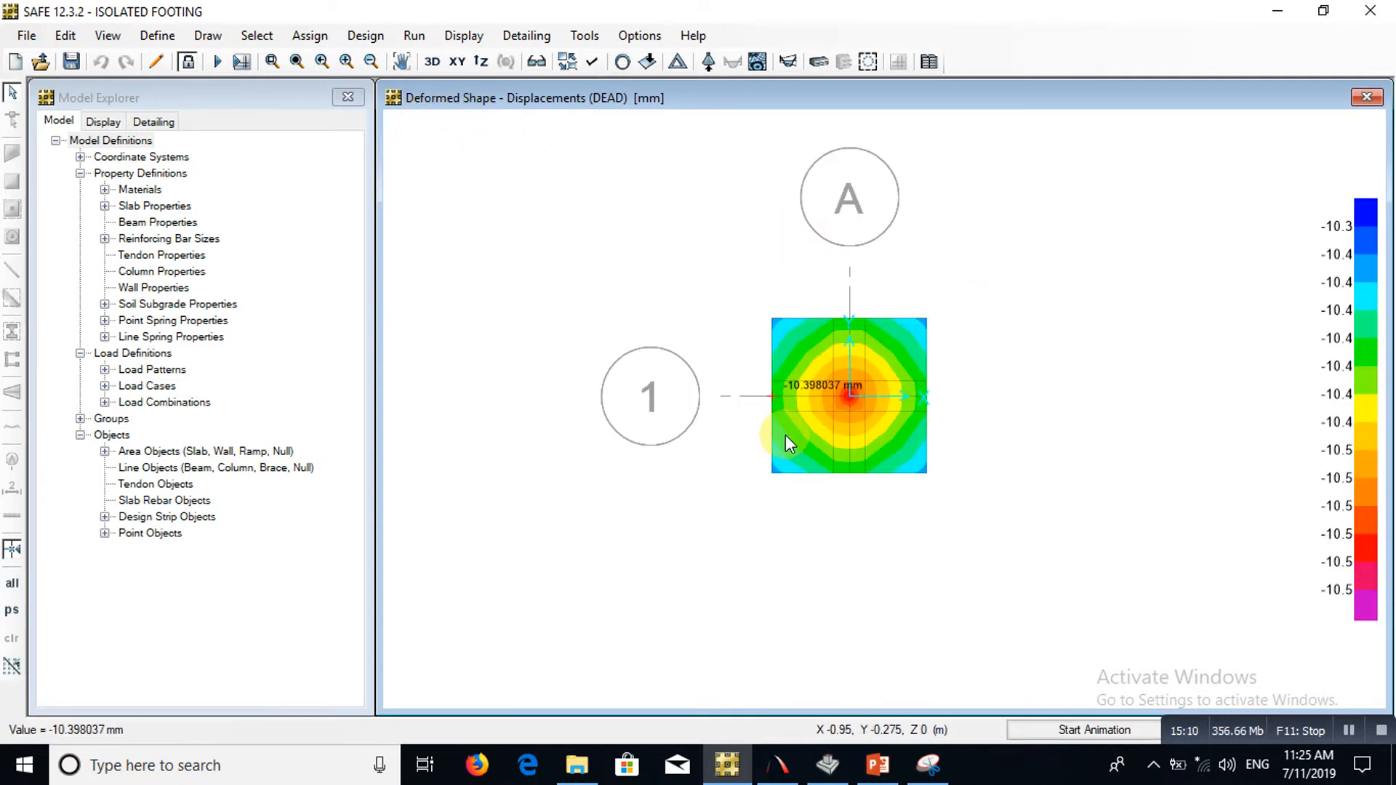
click(710, 61)
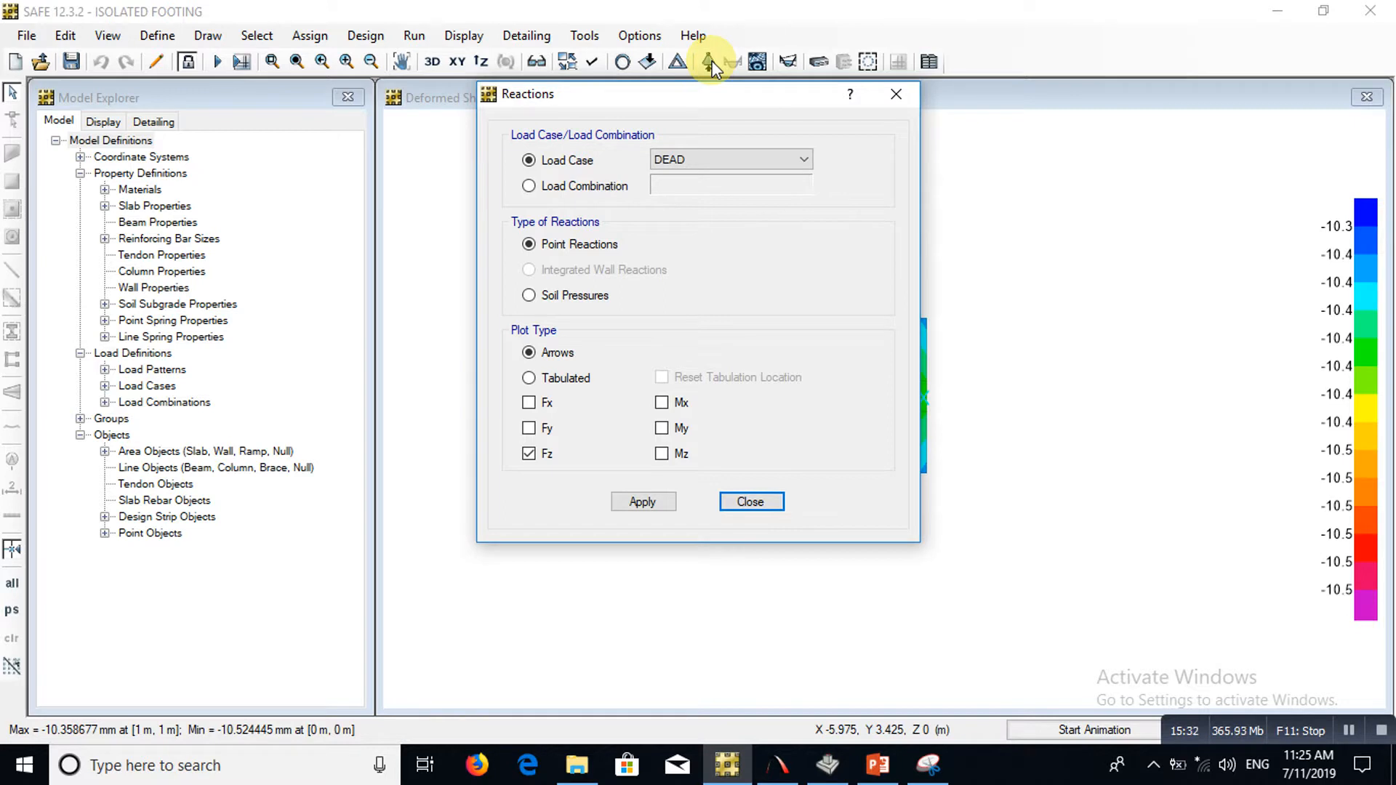
click(545, 187)
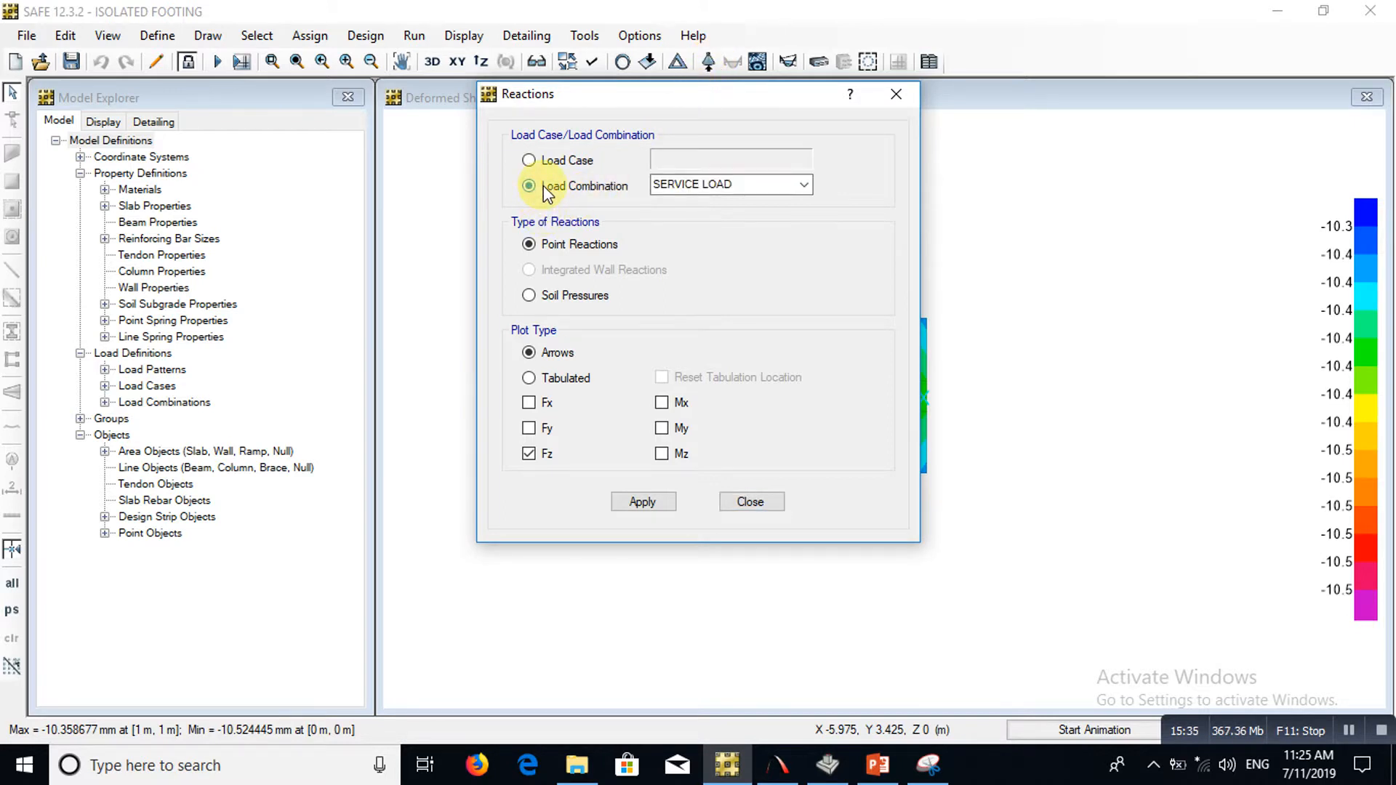
click(804, 185)
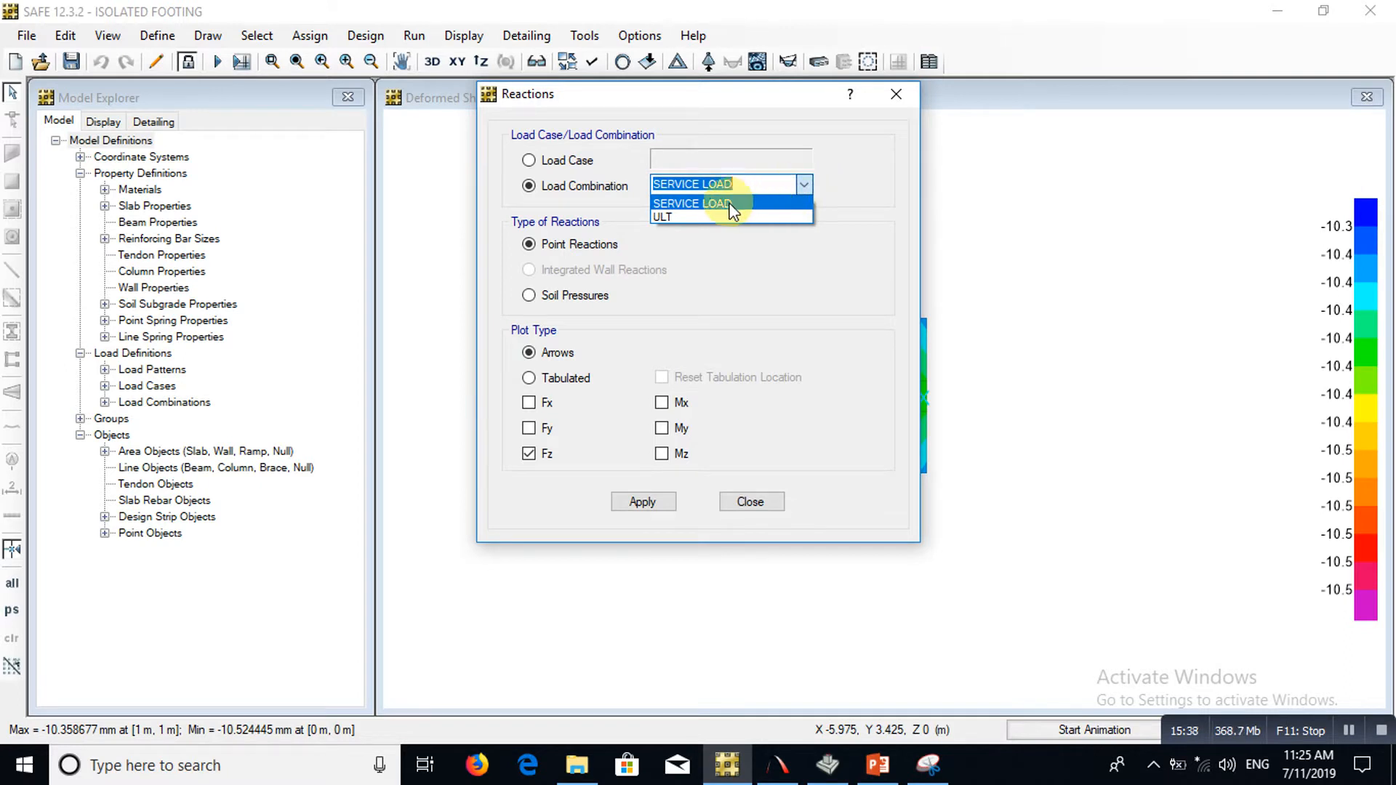
click(771, 205)
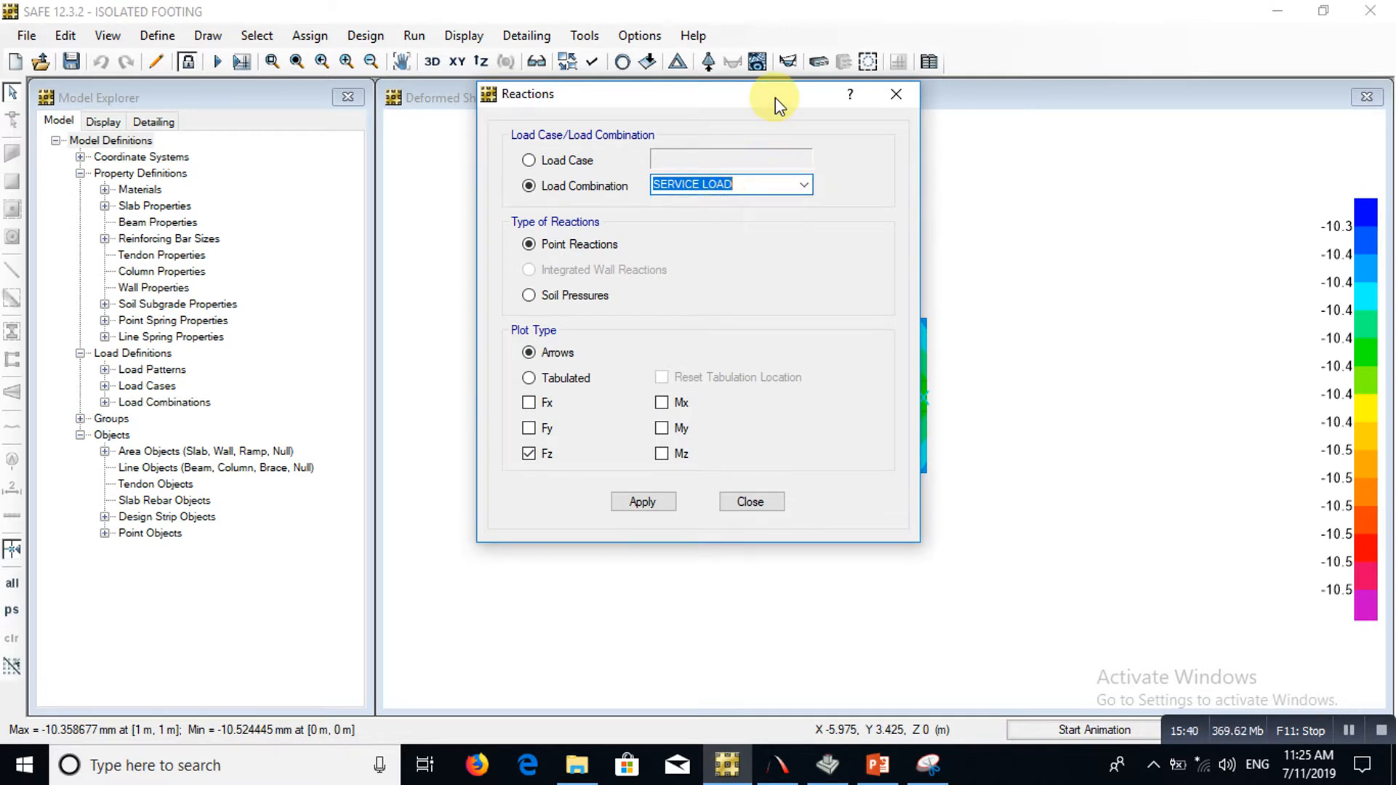
drag(776, 98, 538, 88)
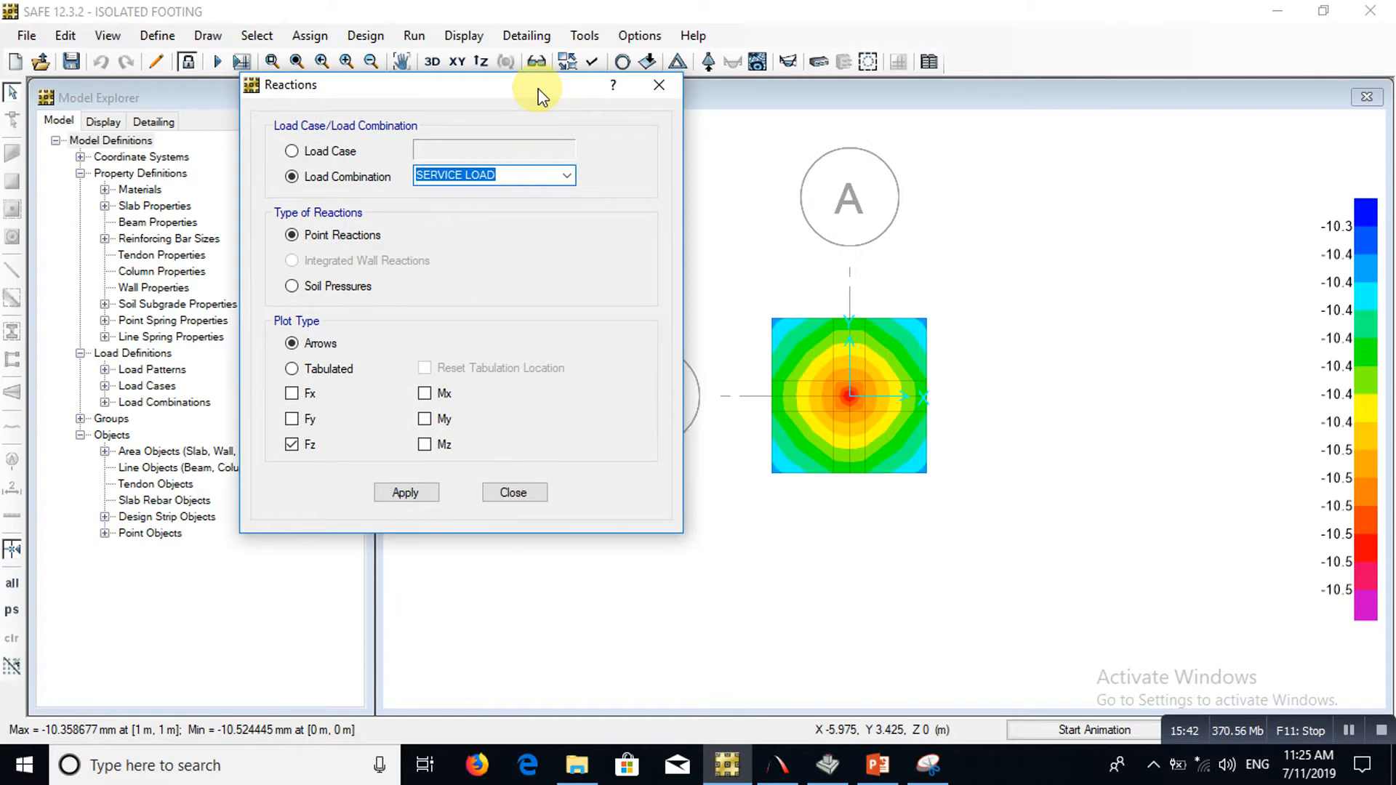
click(292, 287)
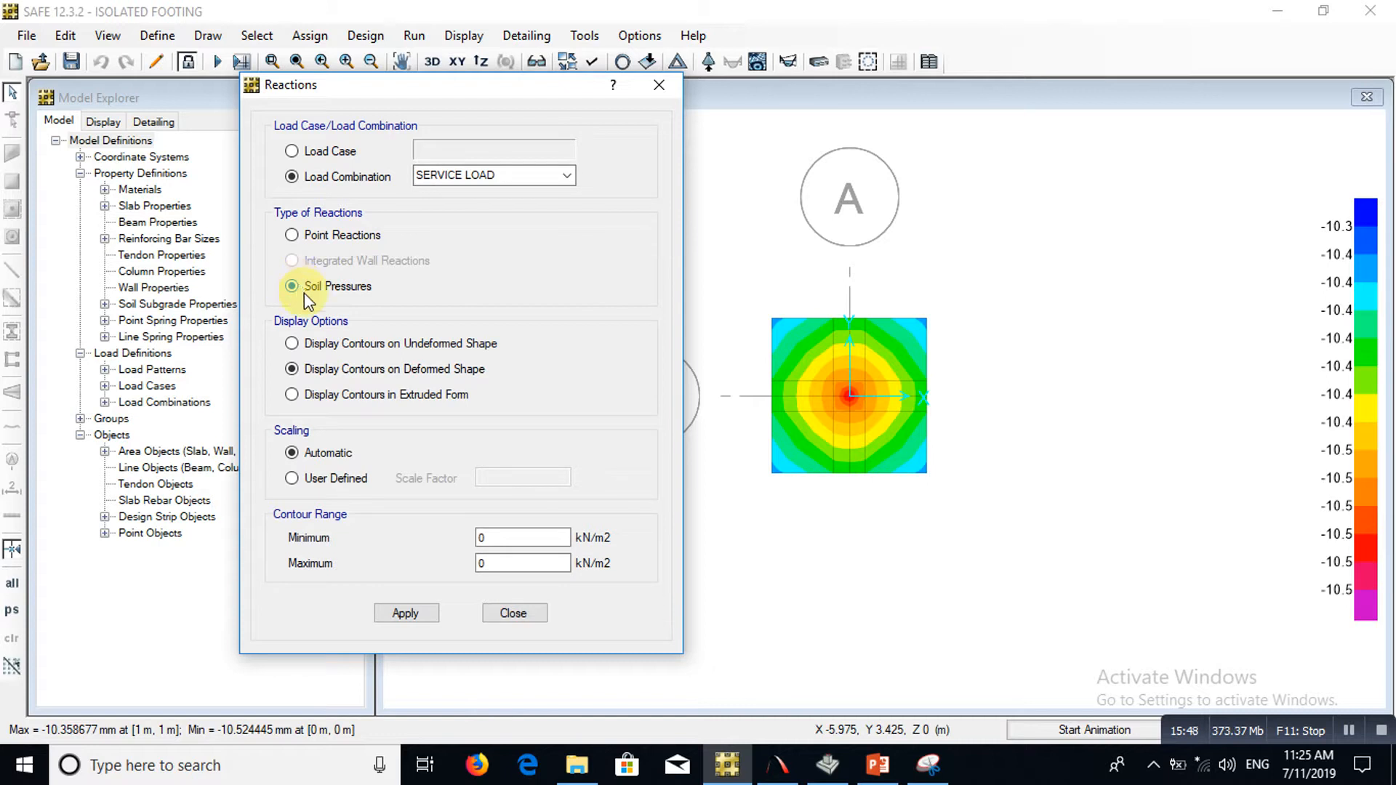
click(405, 612)
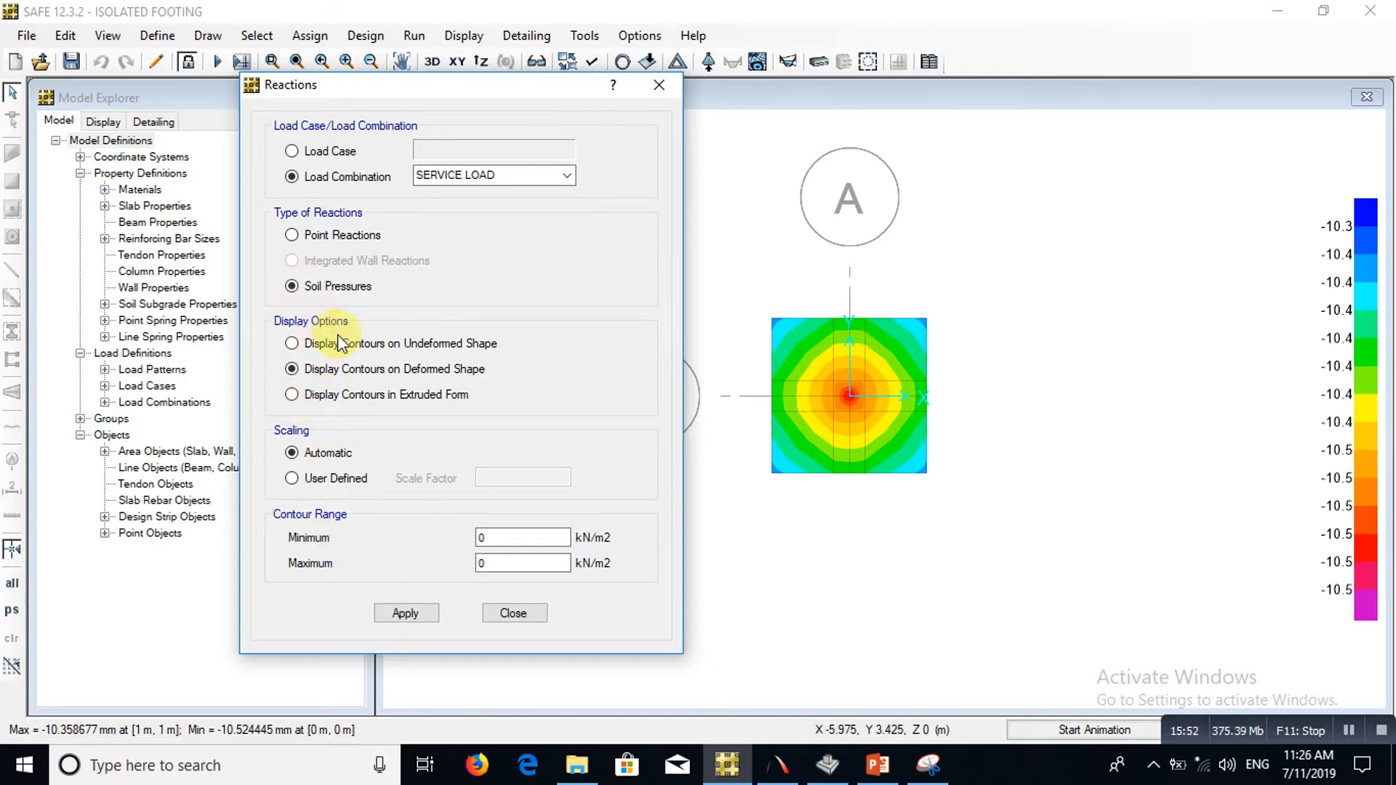
click(399, 369)
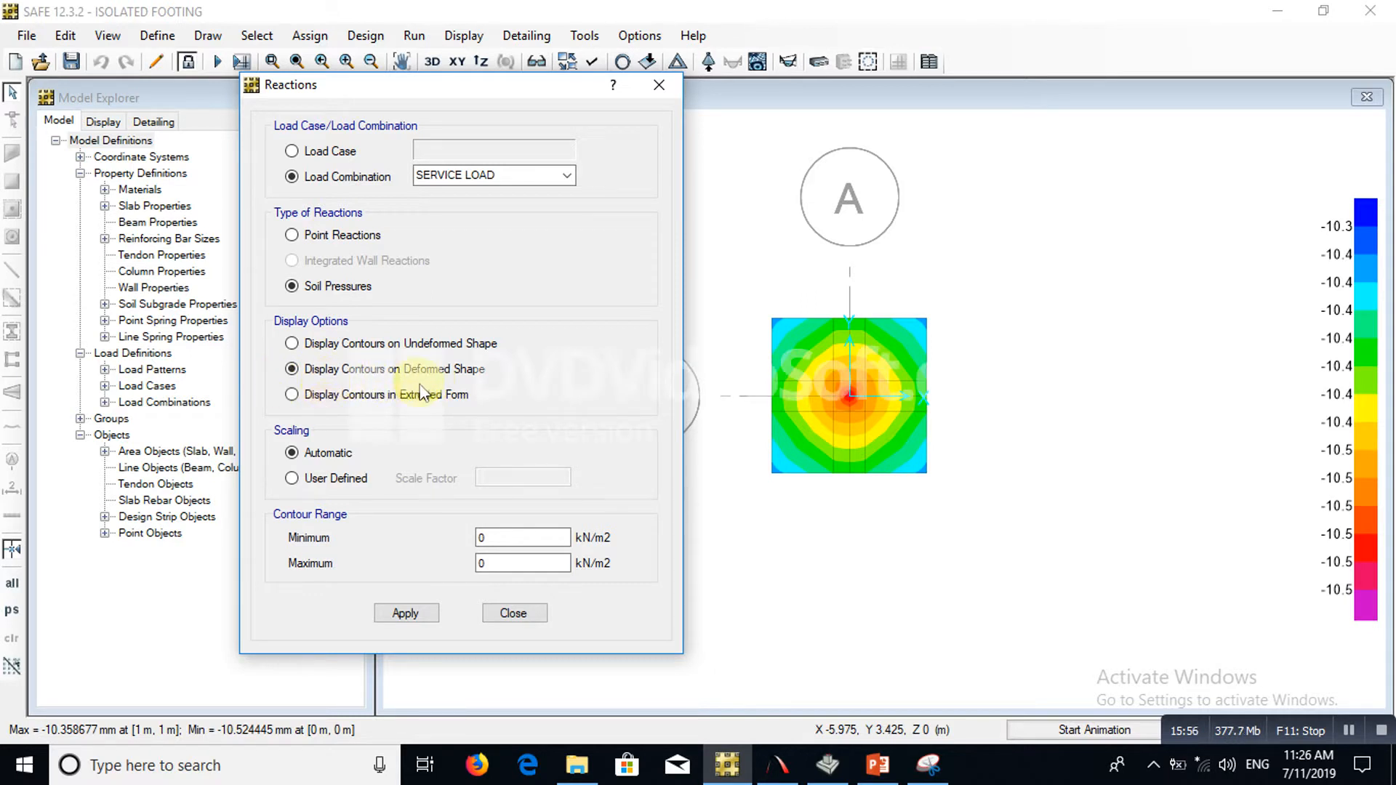
click(404, 614)
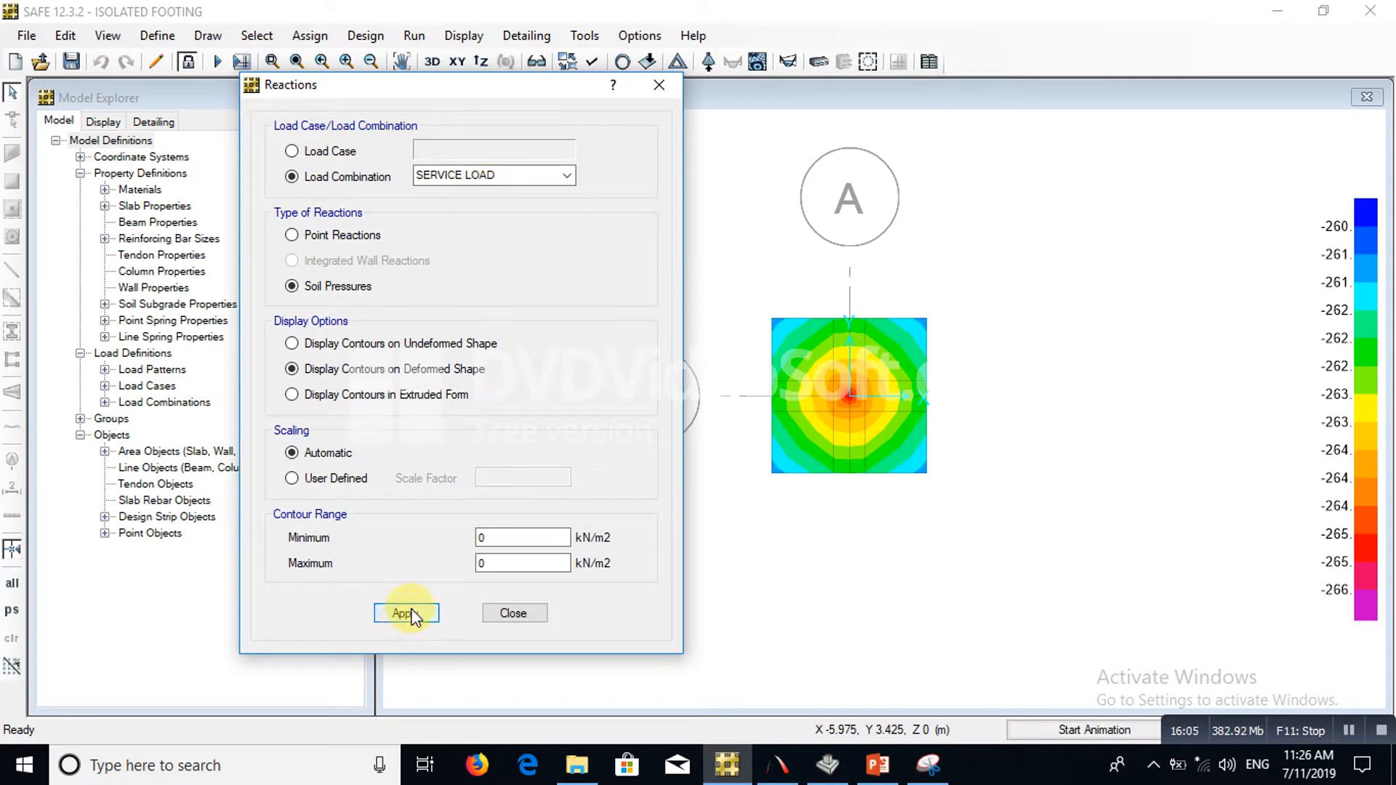
Compare the SERVICE LOAD soil pressures with the soil bearing capacity on the PowerPoint "Given" slide and close the Reactions dialog
click(1382, 550)
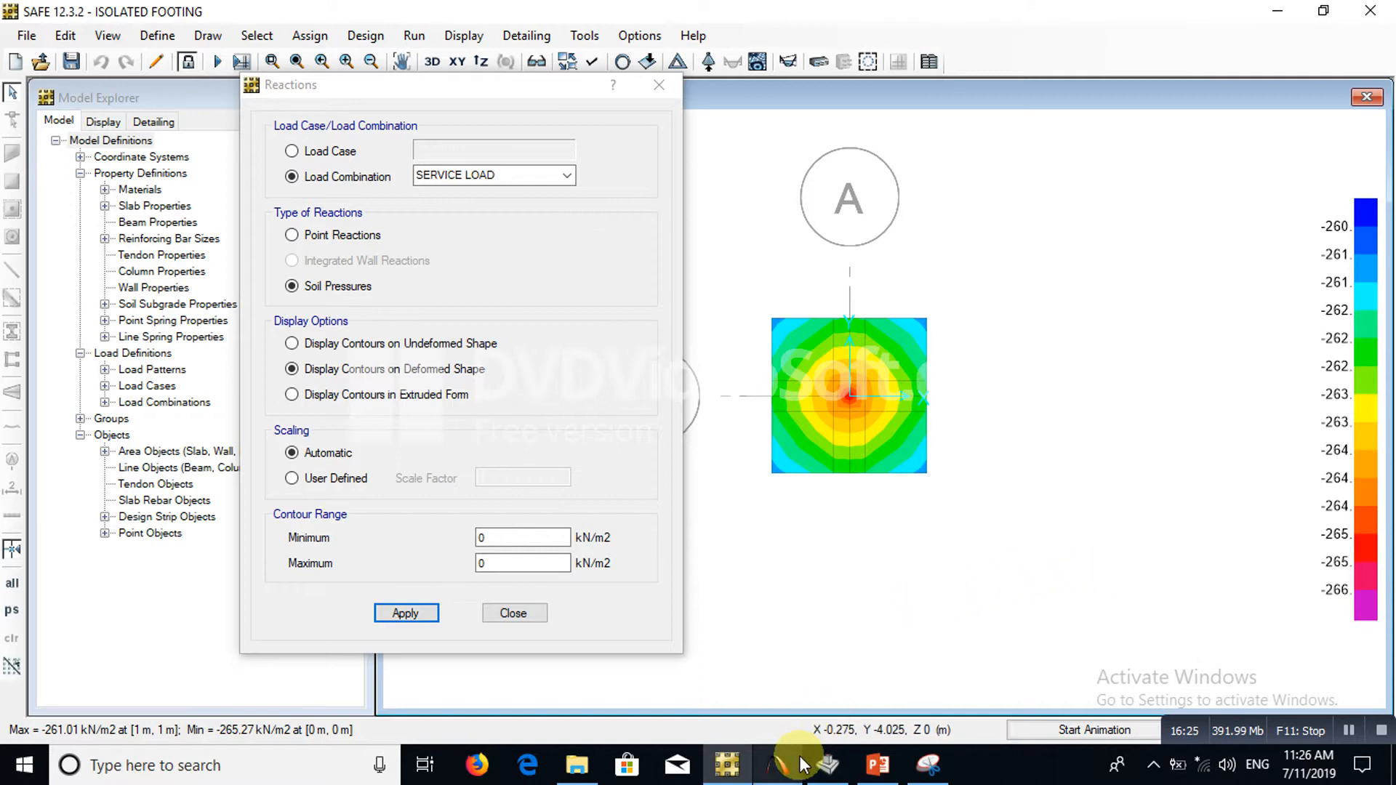
click(878, 765)
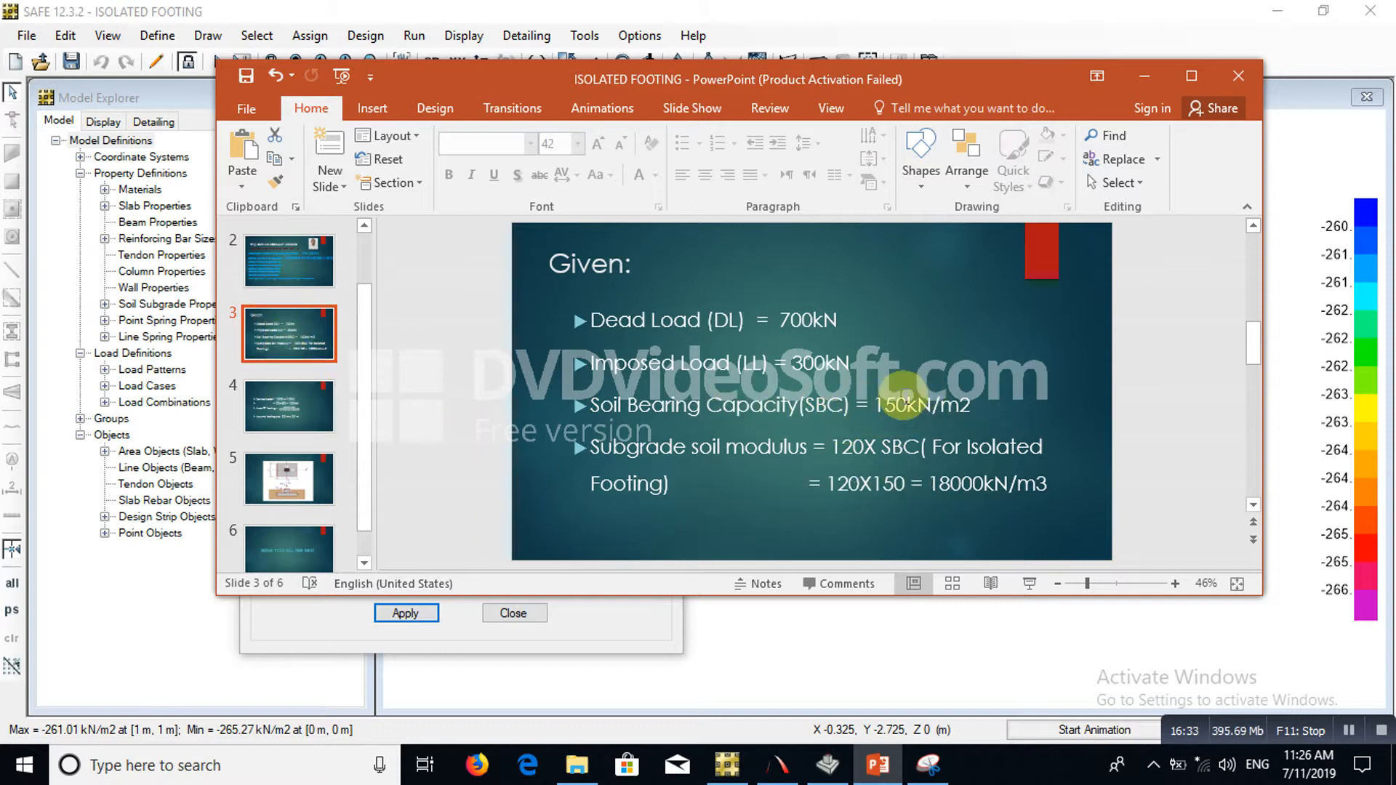
click(1145, 76)
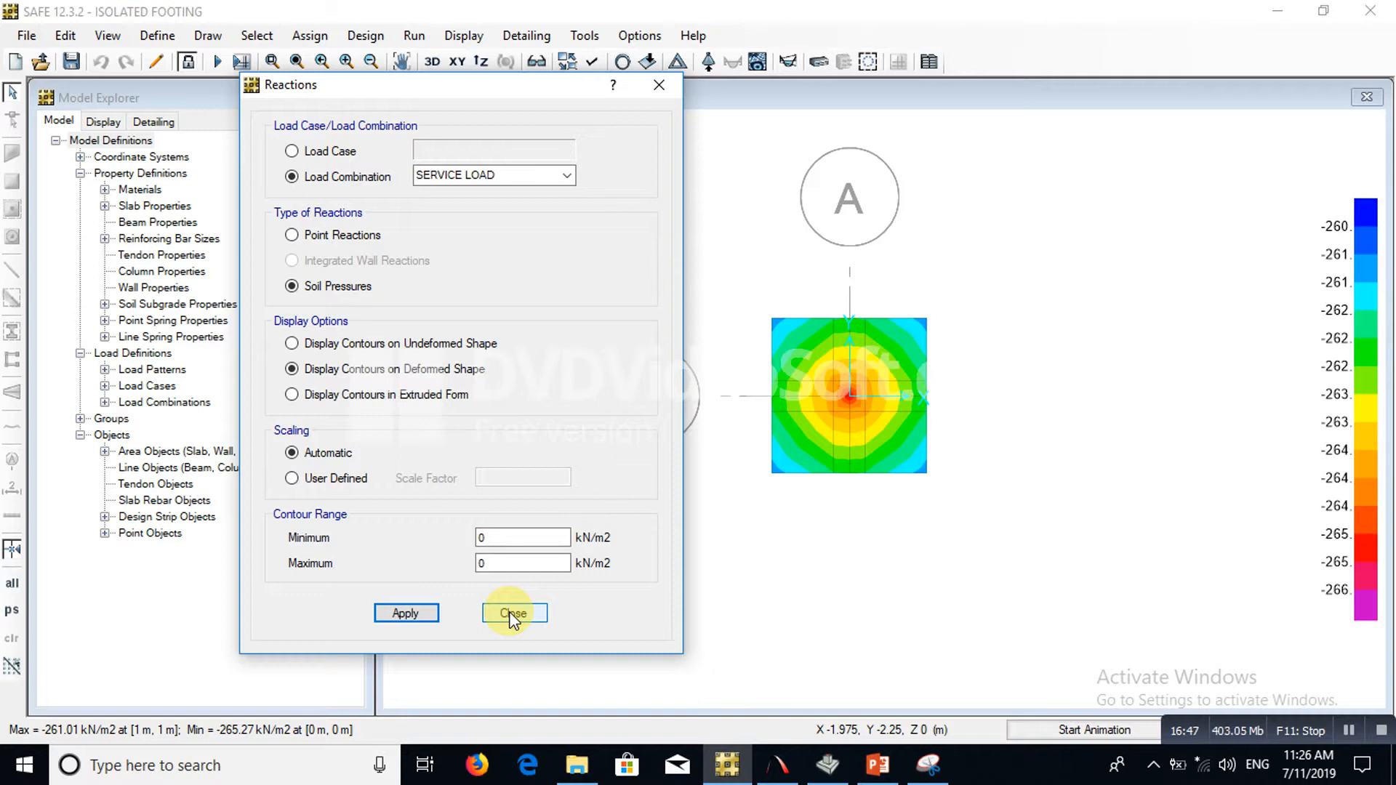
click(985, 400)
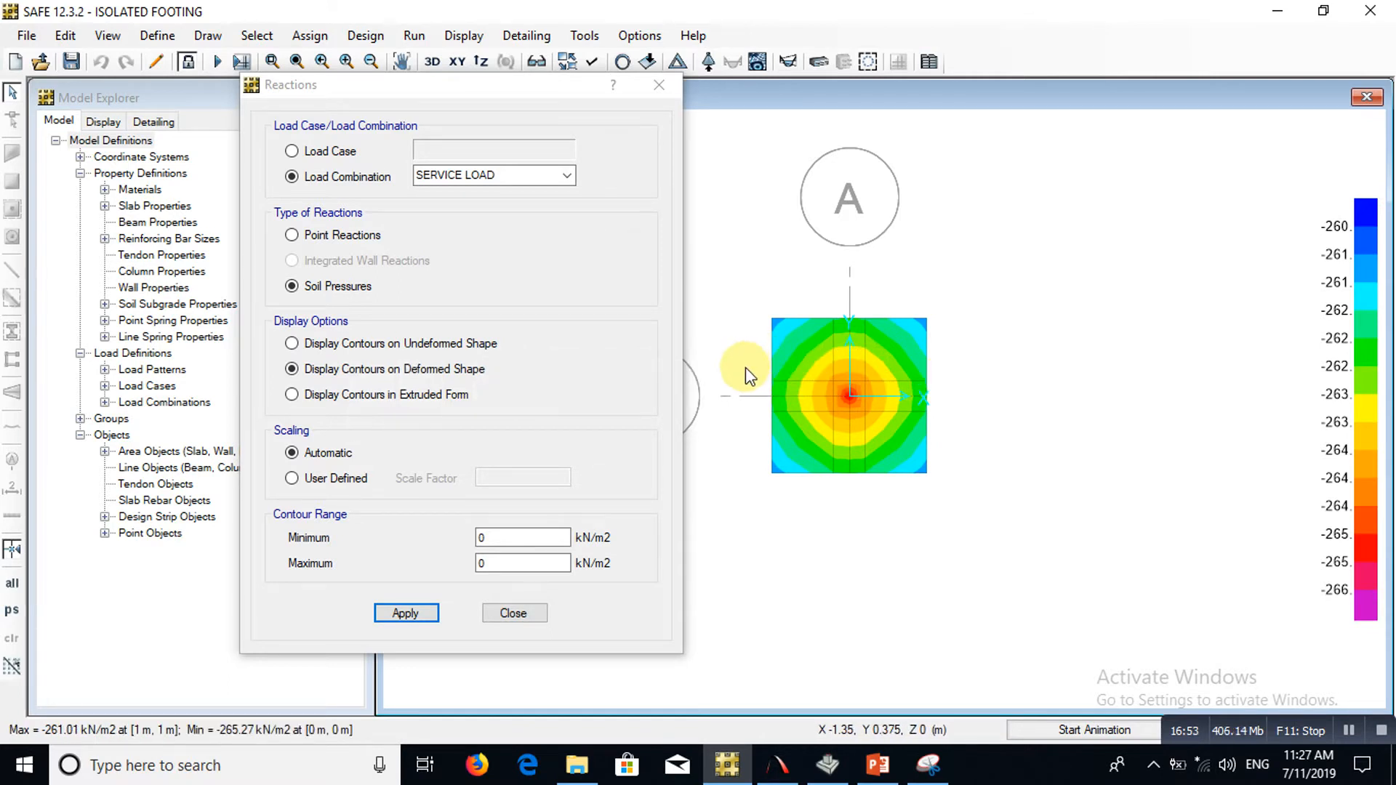
click(515, 614)
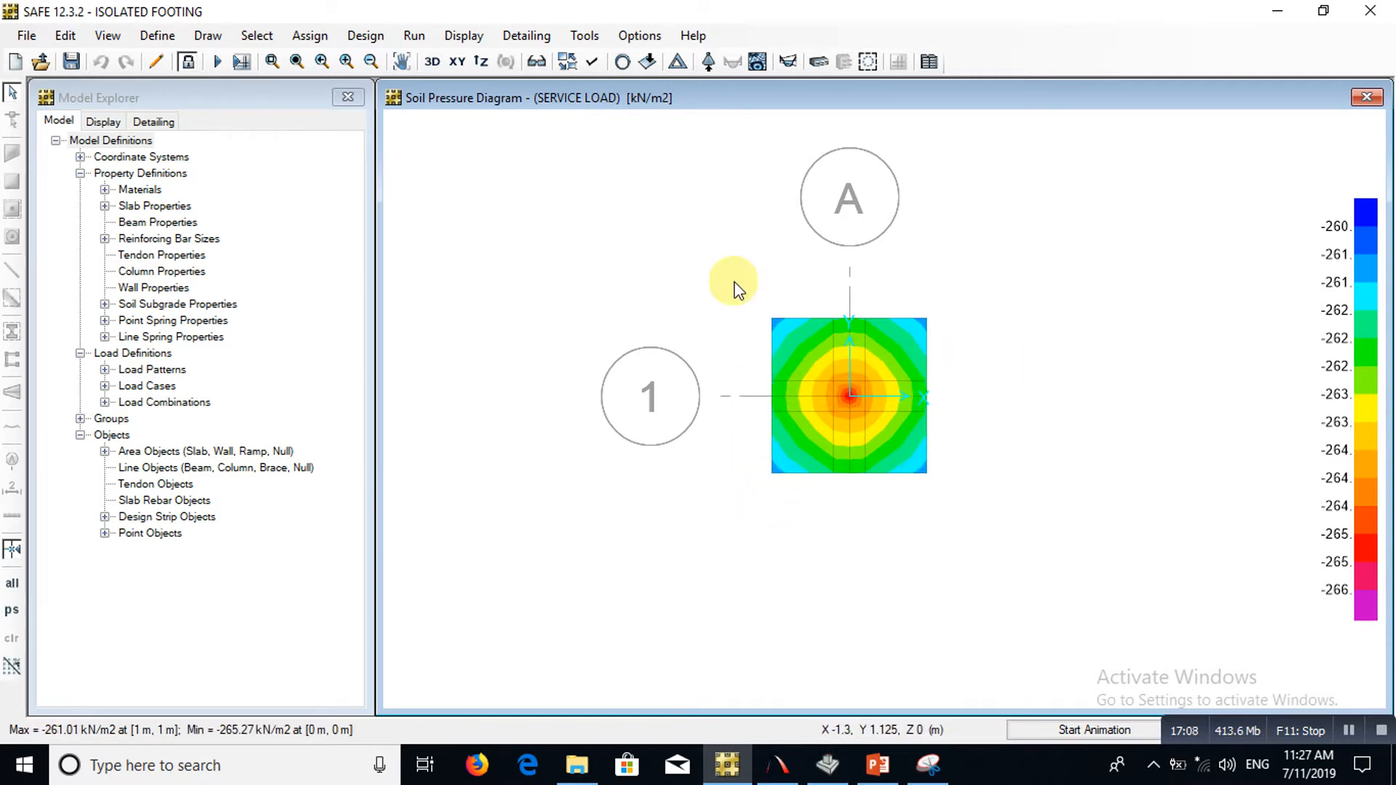
Unlock the model, discarding the analysis results, and expand the footing slab area by an offset of 300 mm
click(188, 65)
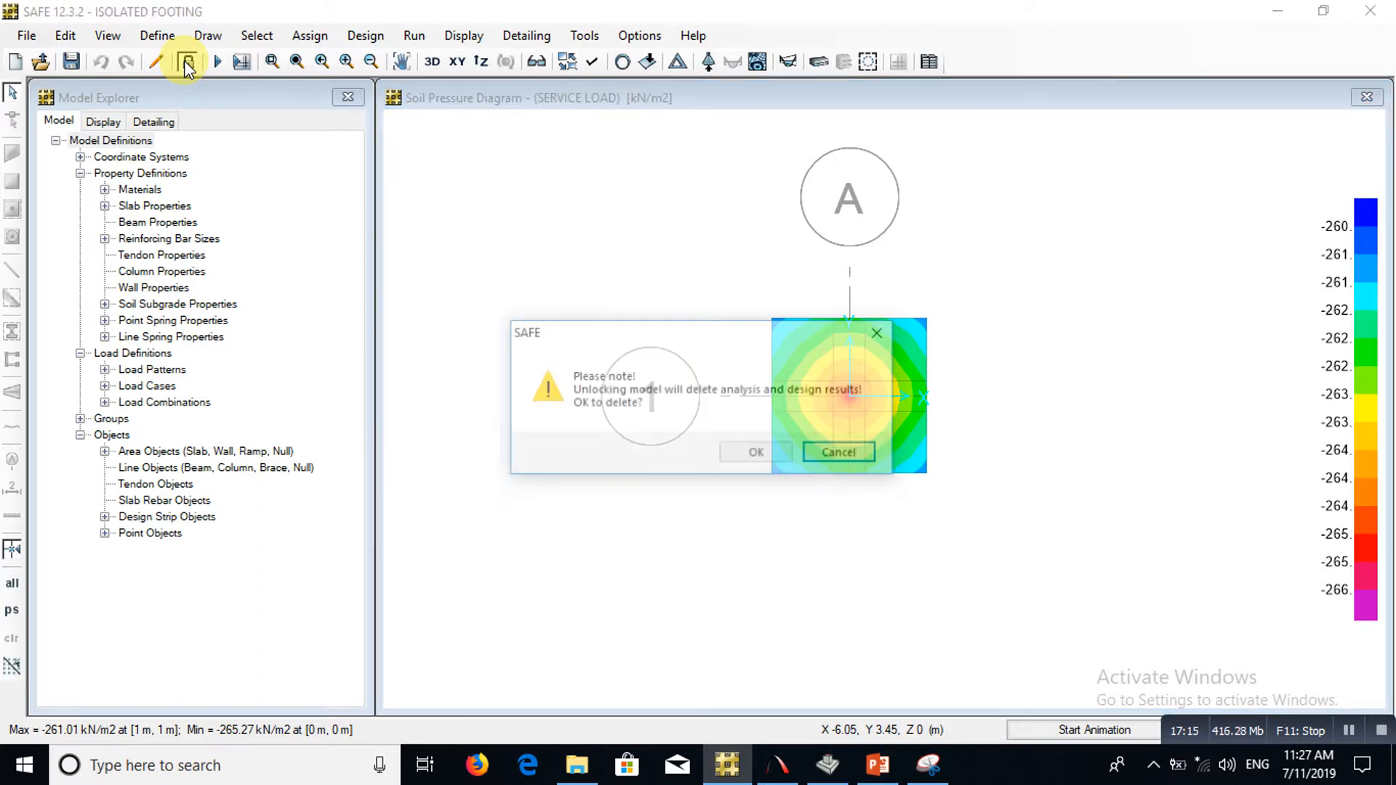
click(770, 454)
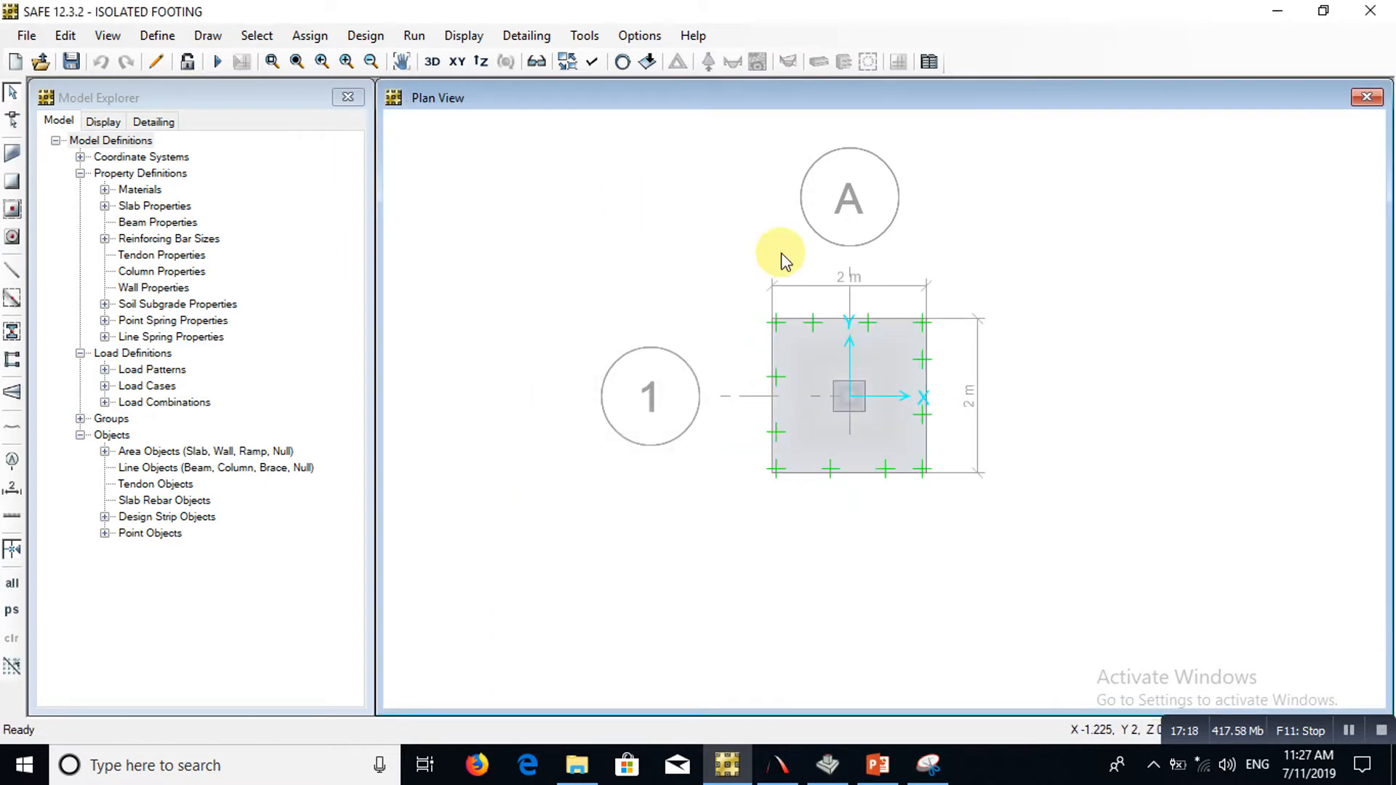
scroll(836, 367, up, 1)
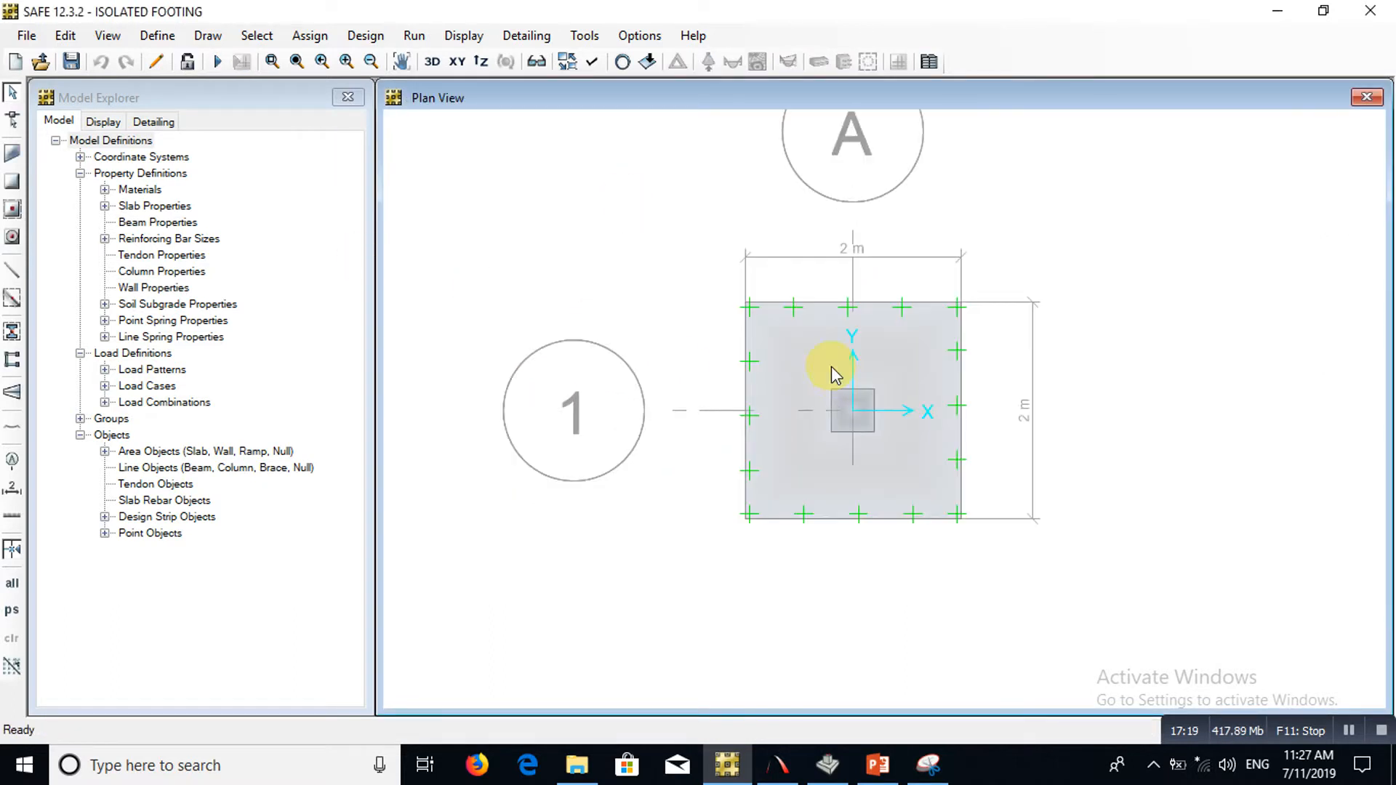
click(781, 336)
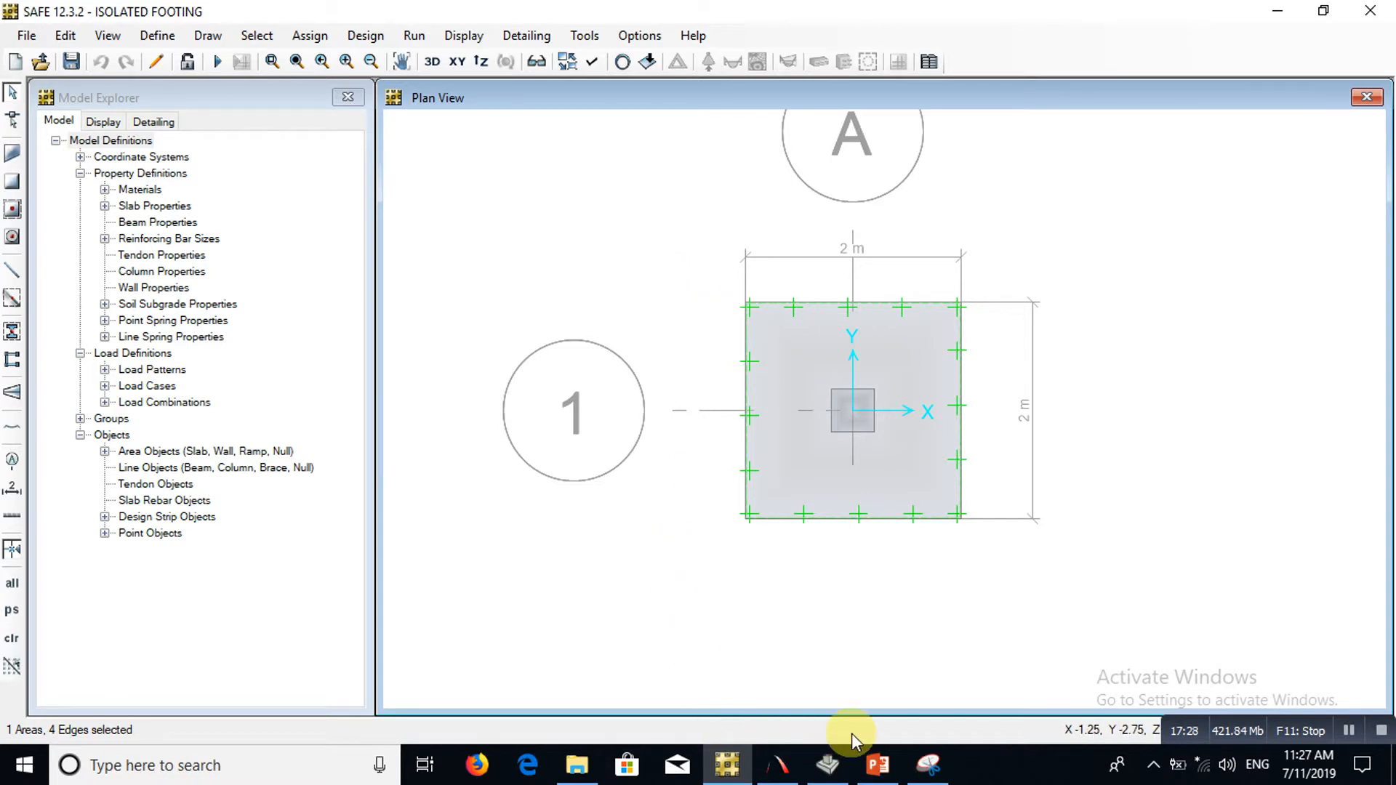
click(880, 765)
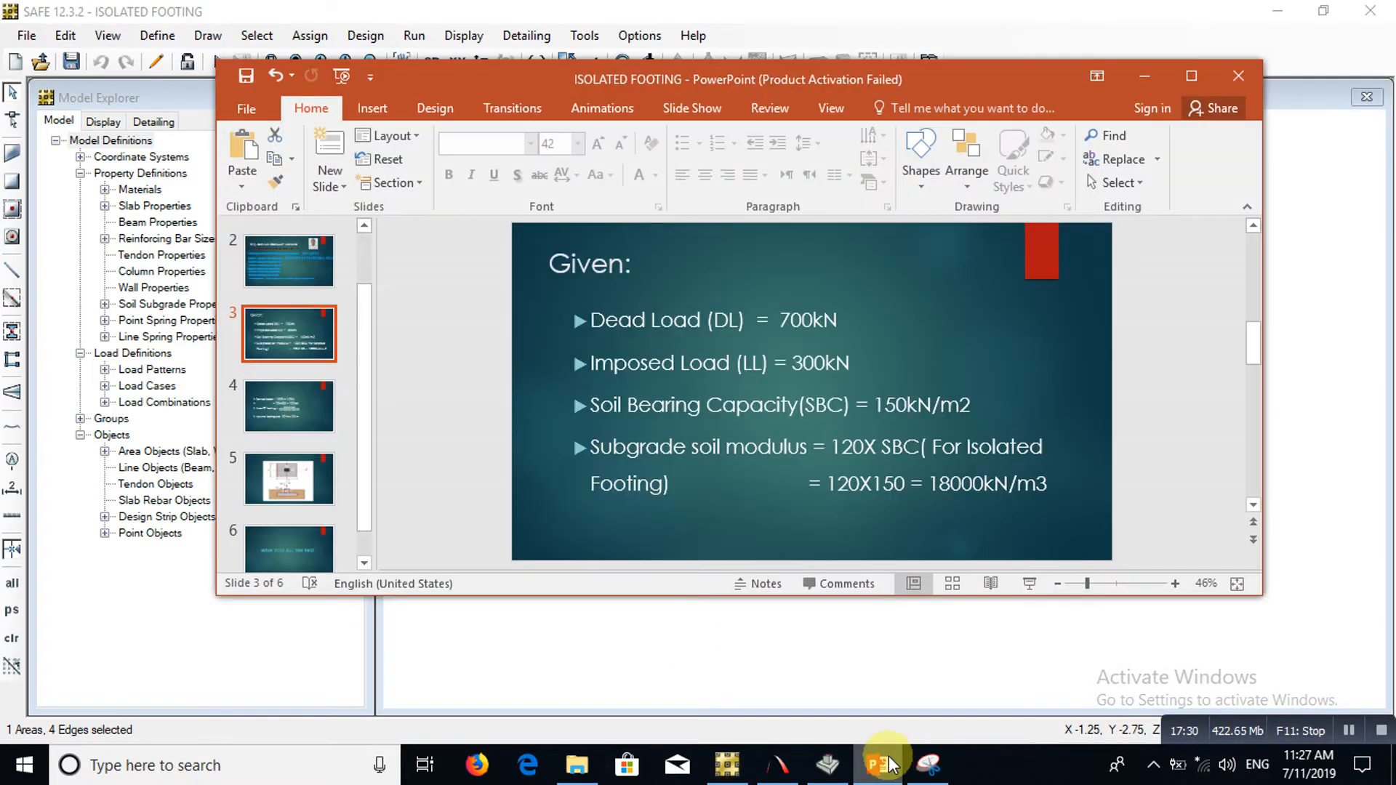
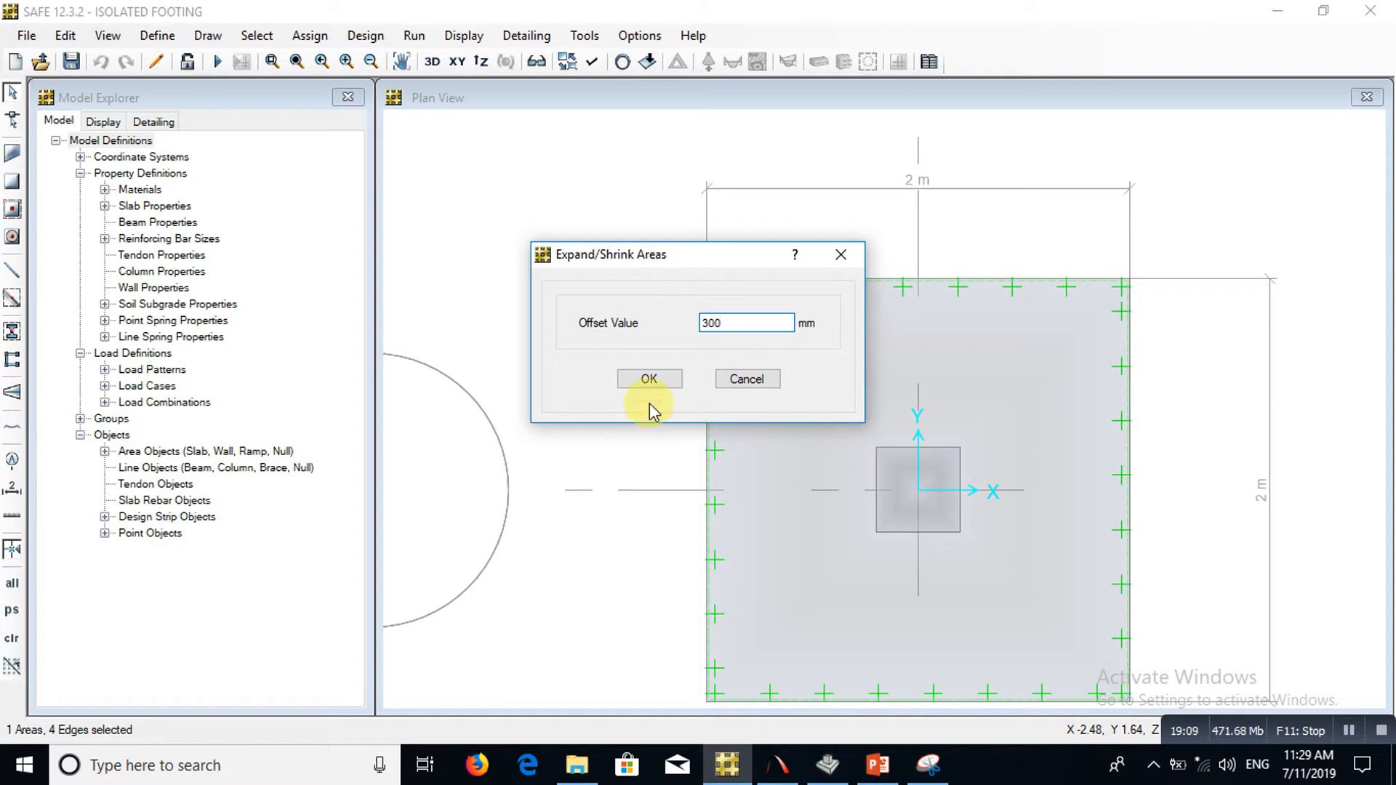
click(661, 381)
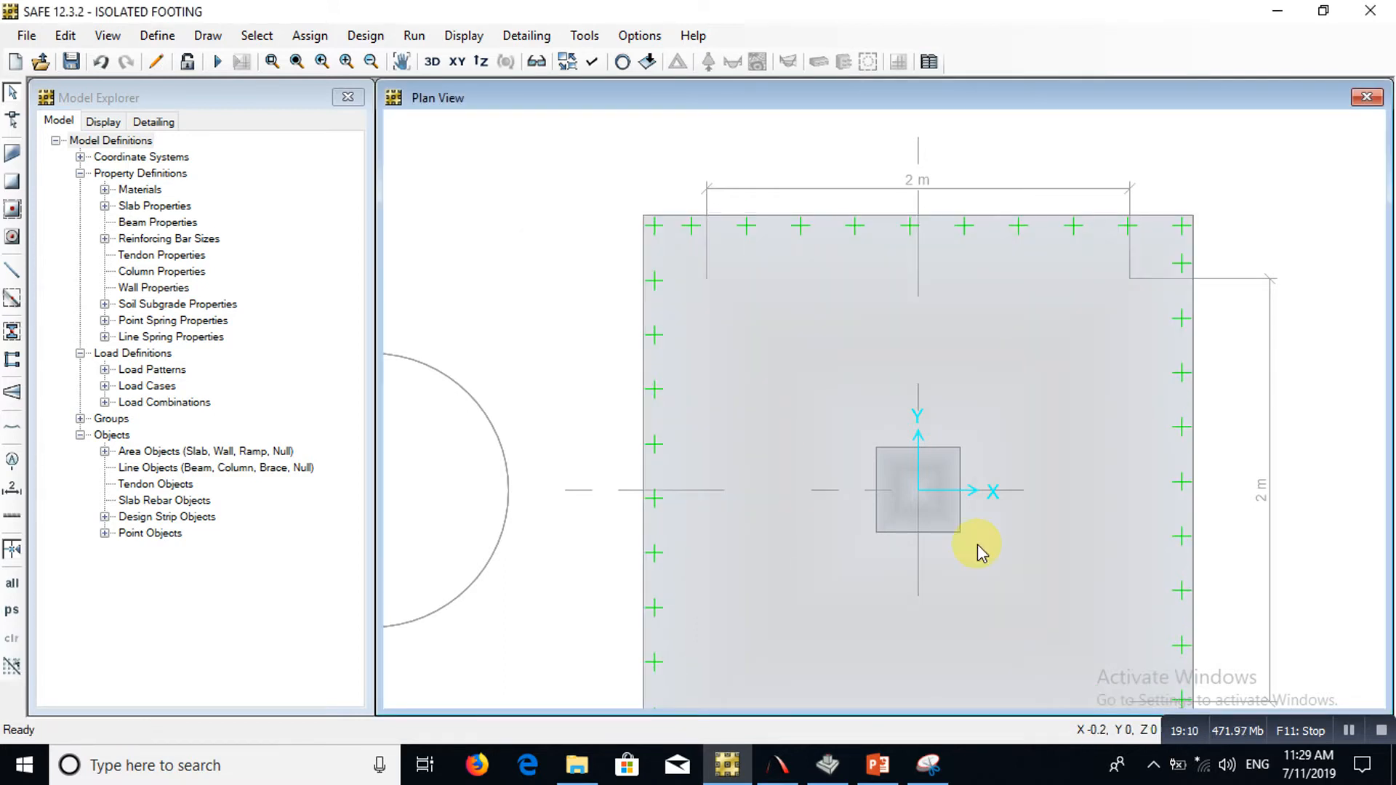
click(1351, 733)
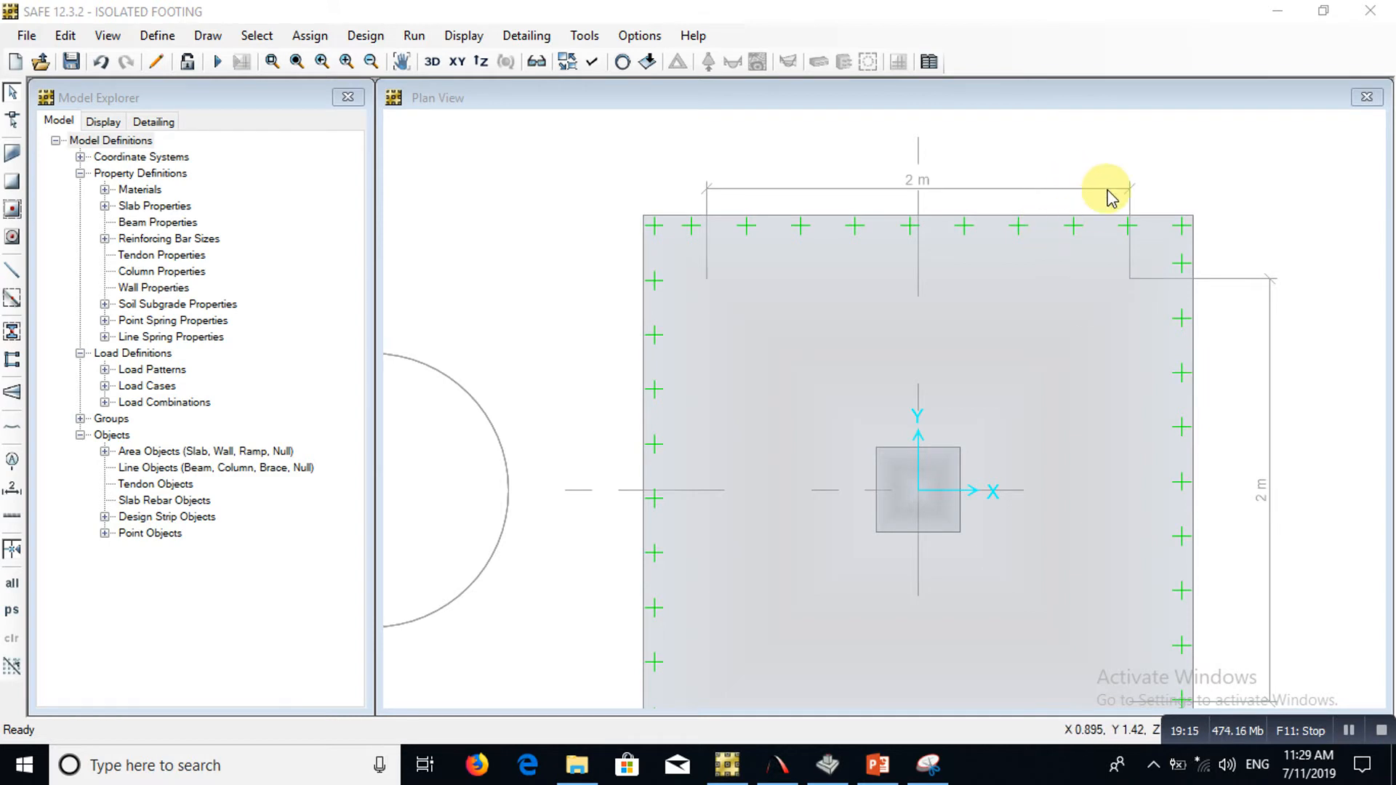
Delete the two outdated 2 m dimension lines from the plan
click(1003, 189)
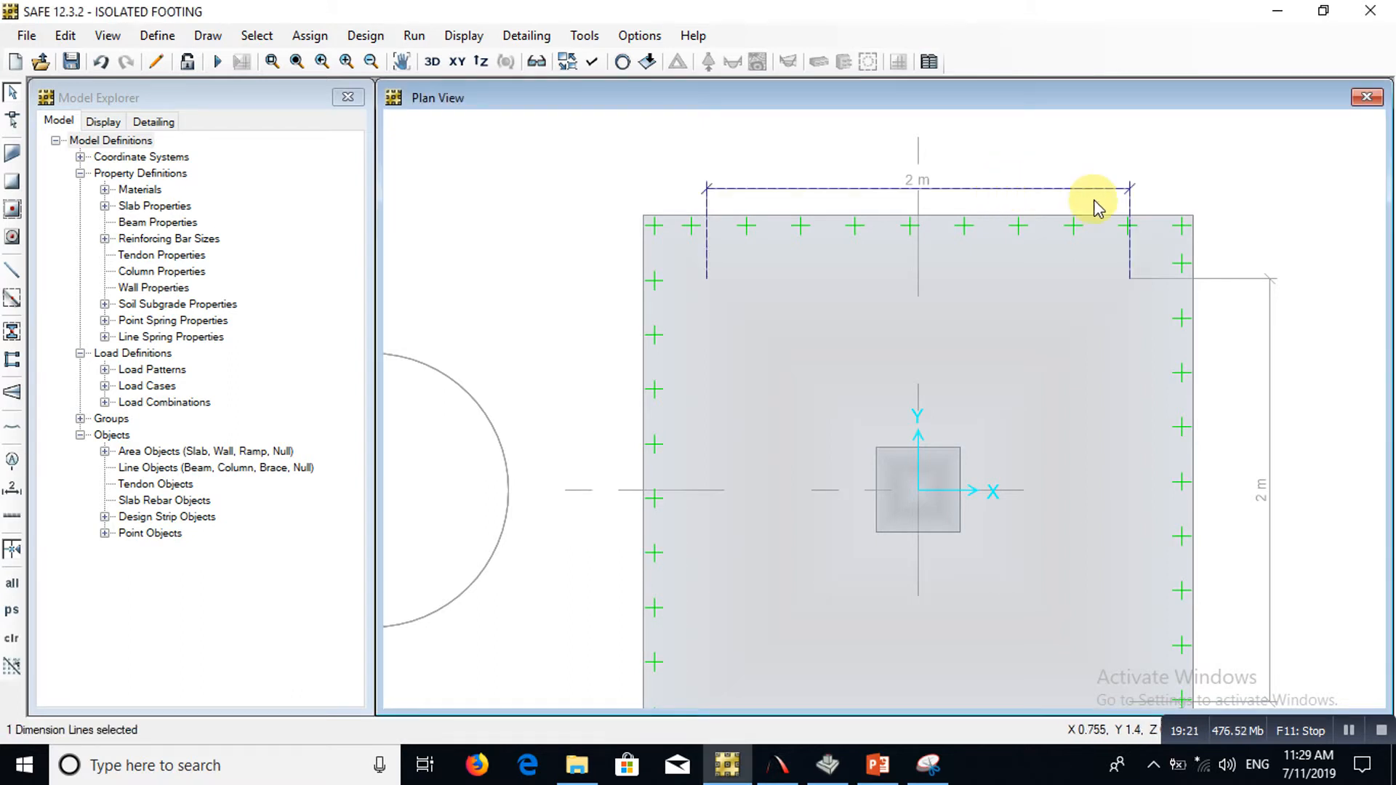
click(1272, 279)
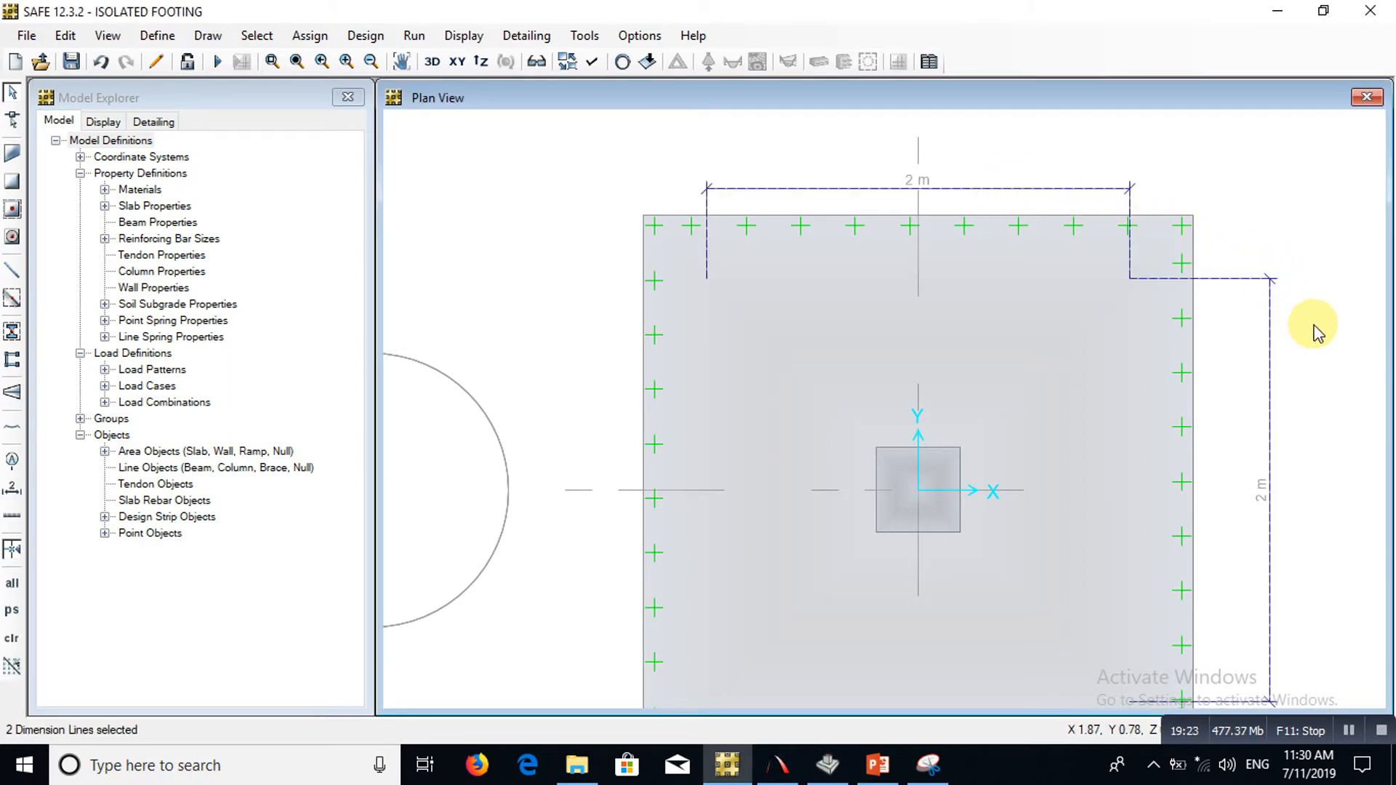
key(Delete)
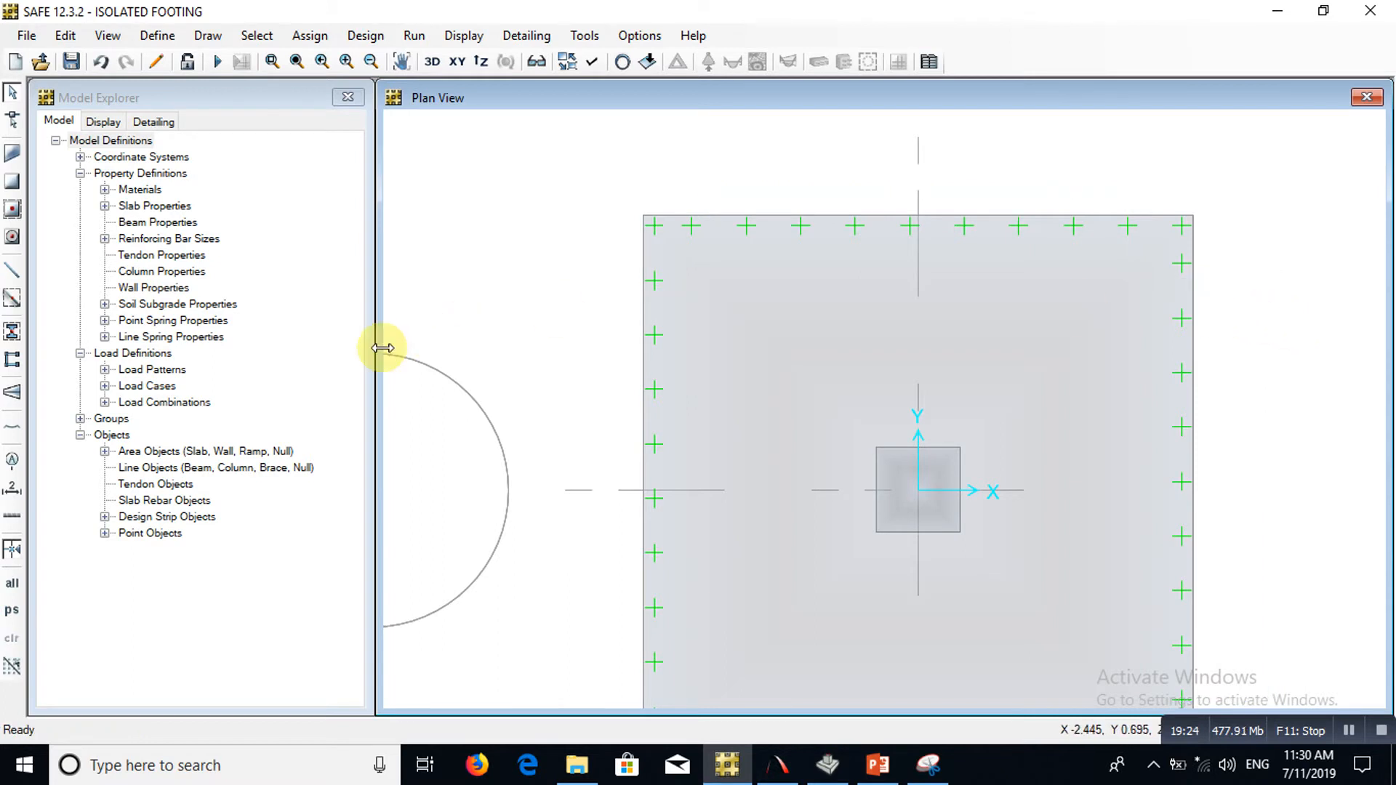
Draw parallel dimension lines along the upper and right edges of the expanded footing in plan
click(12, 491)
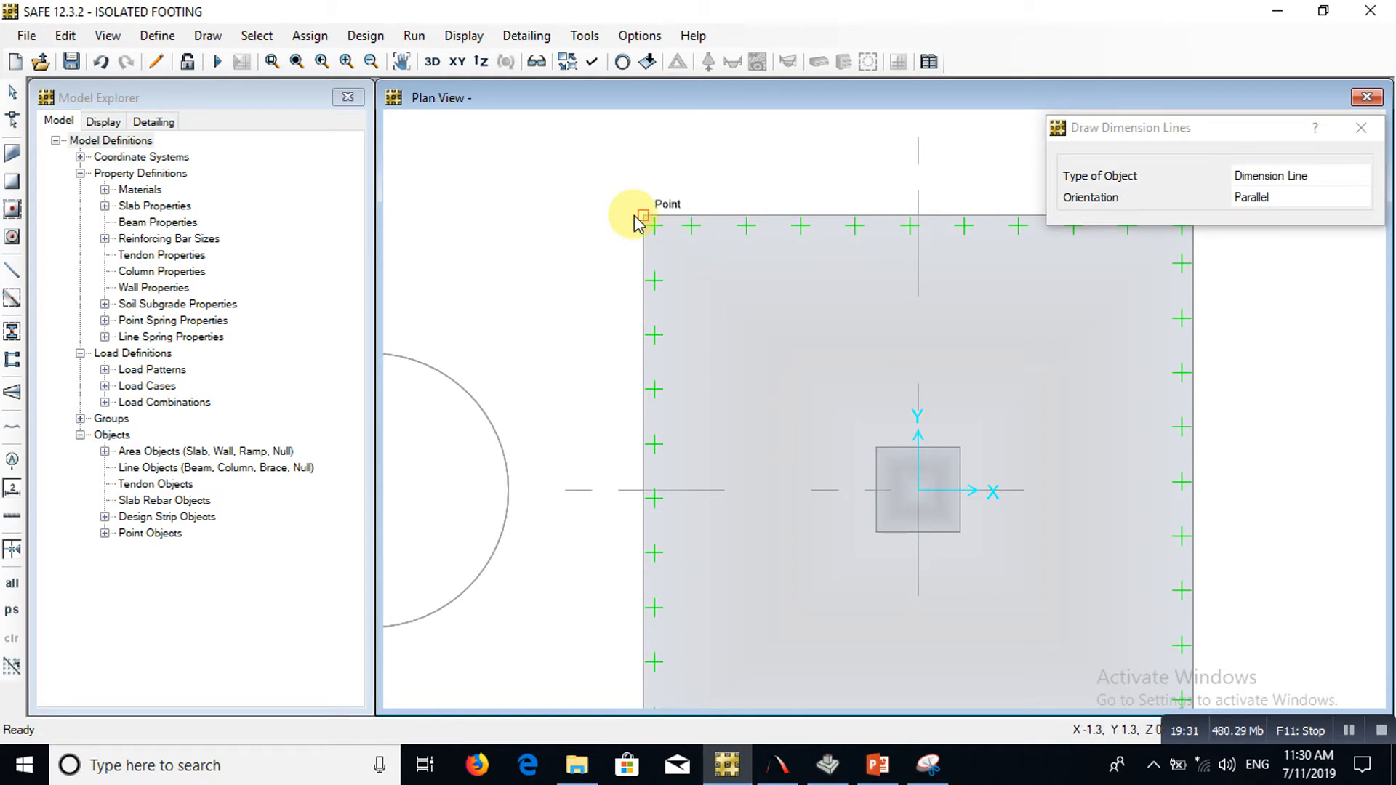
scroll(798, 237, down, 4)
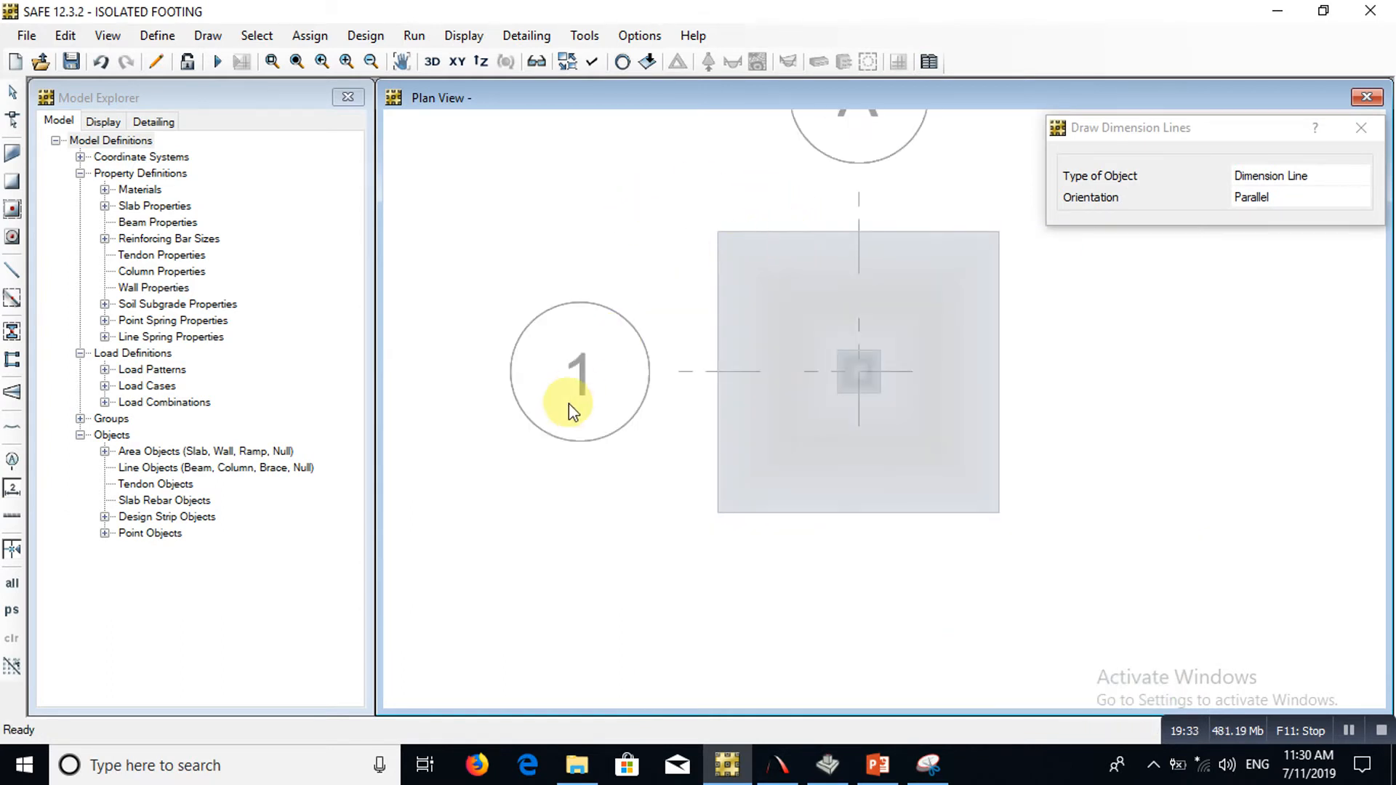
click(719, 232)
click(999, 233)
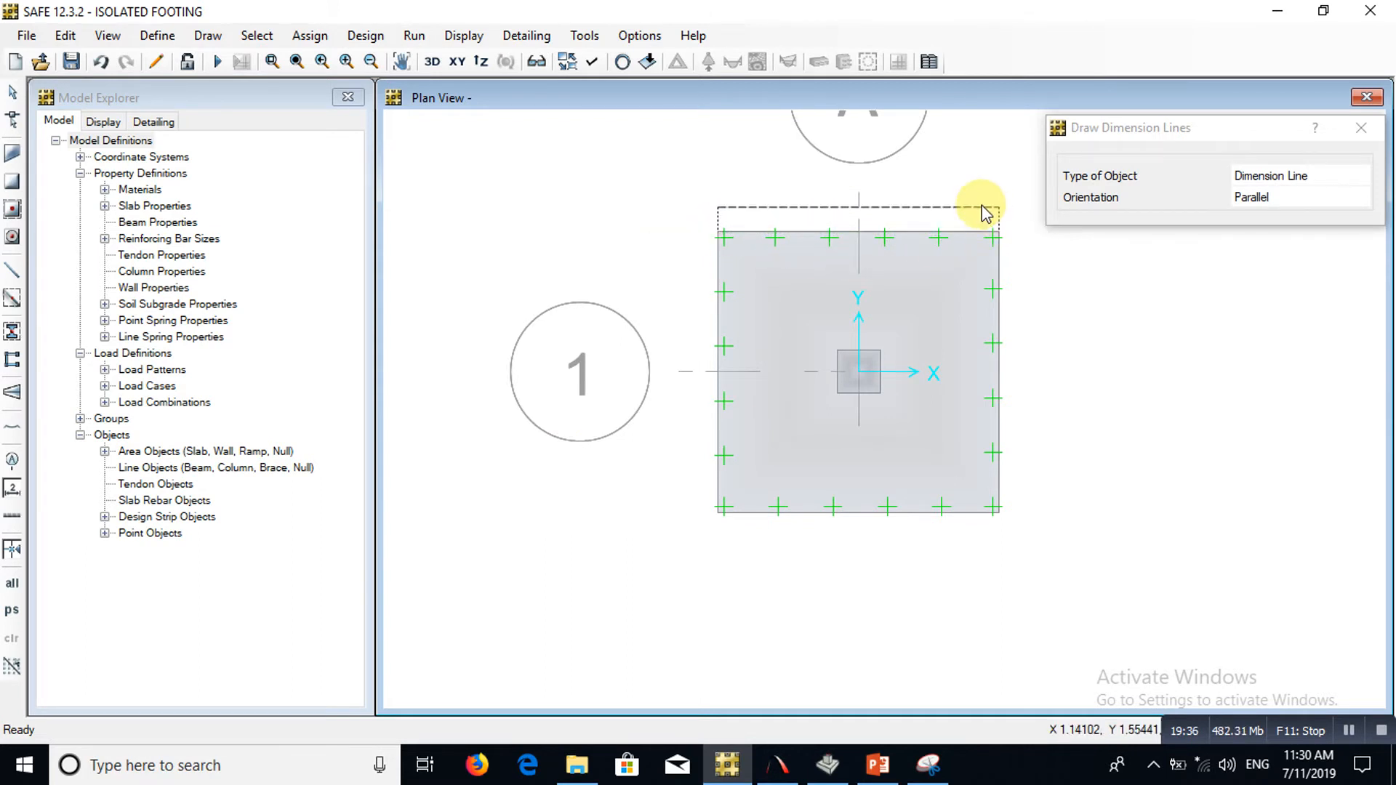
click(972, 199)
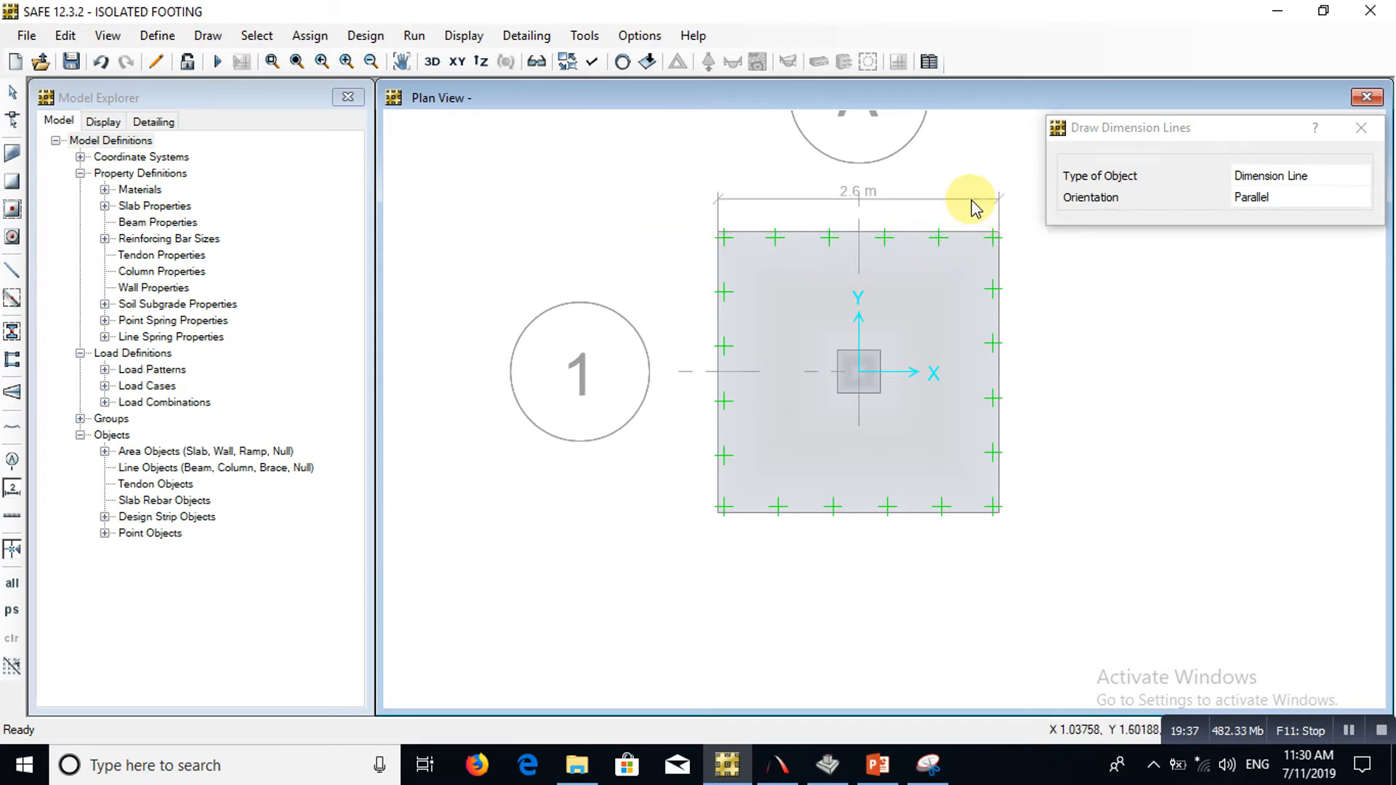
click(999, 233)
click(1000, 508)
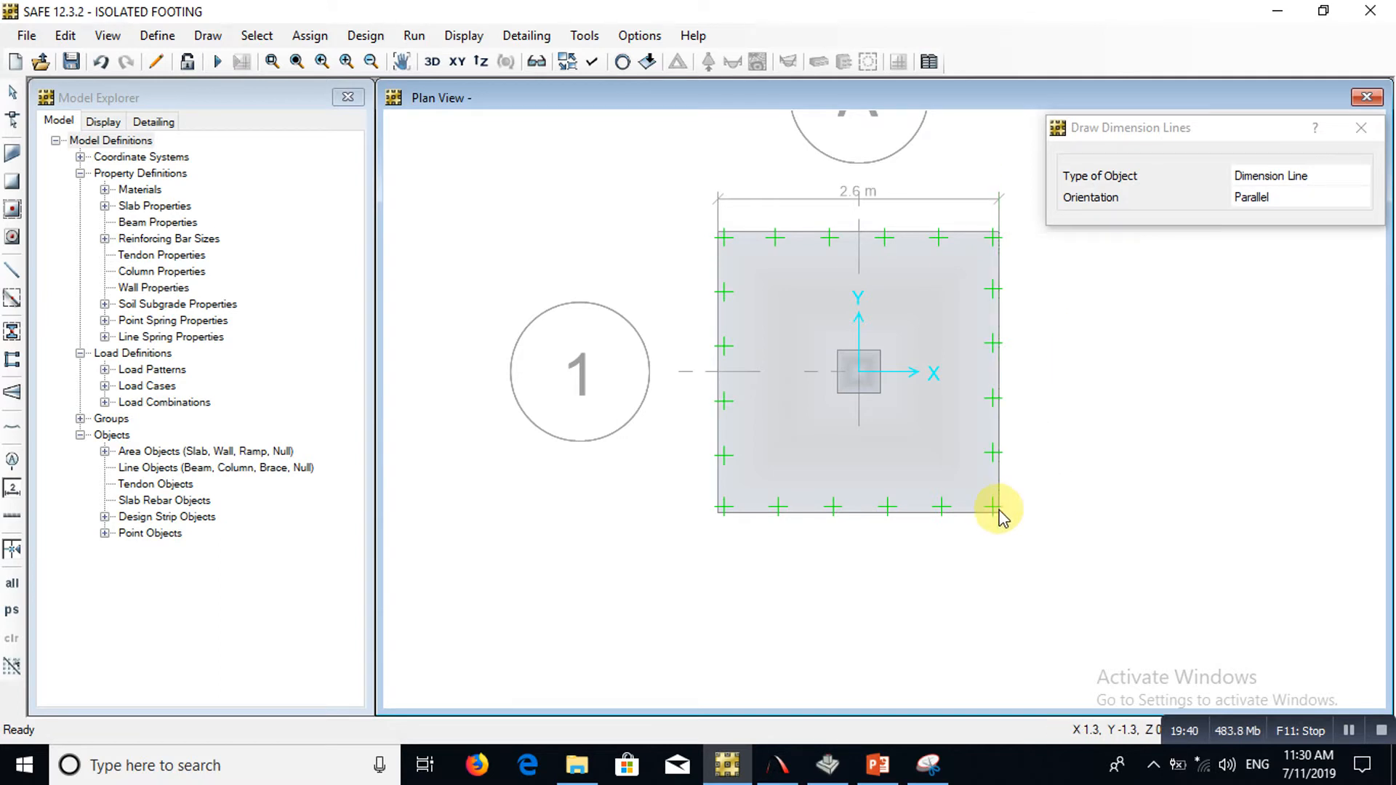
click(1036, 514)
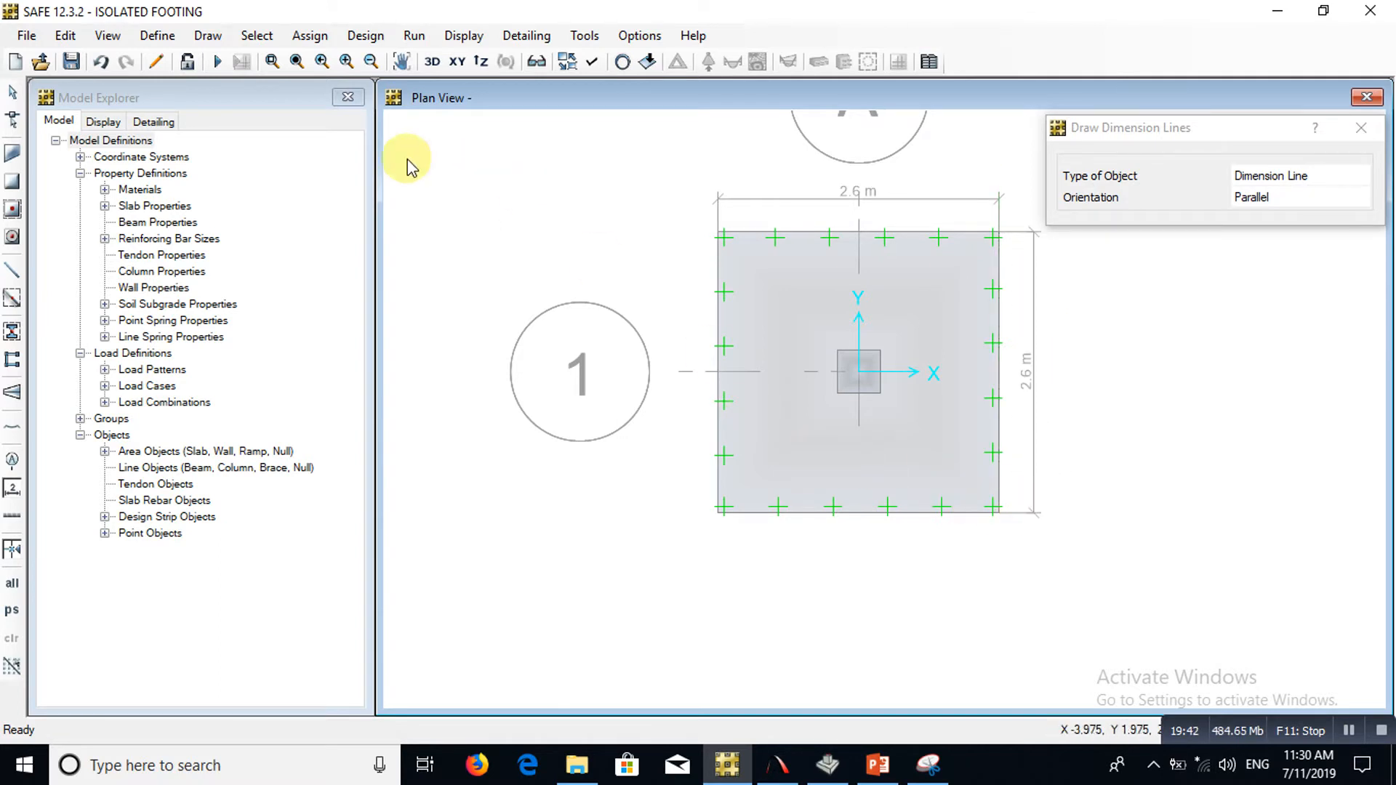
click(12, 92)
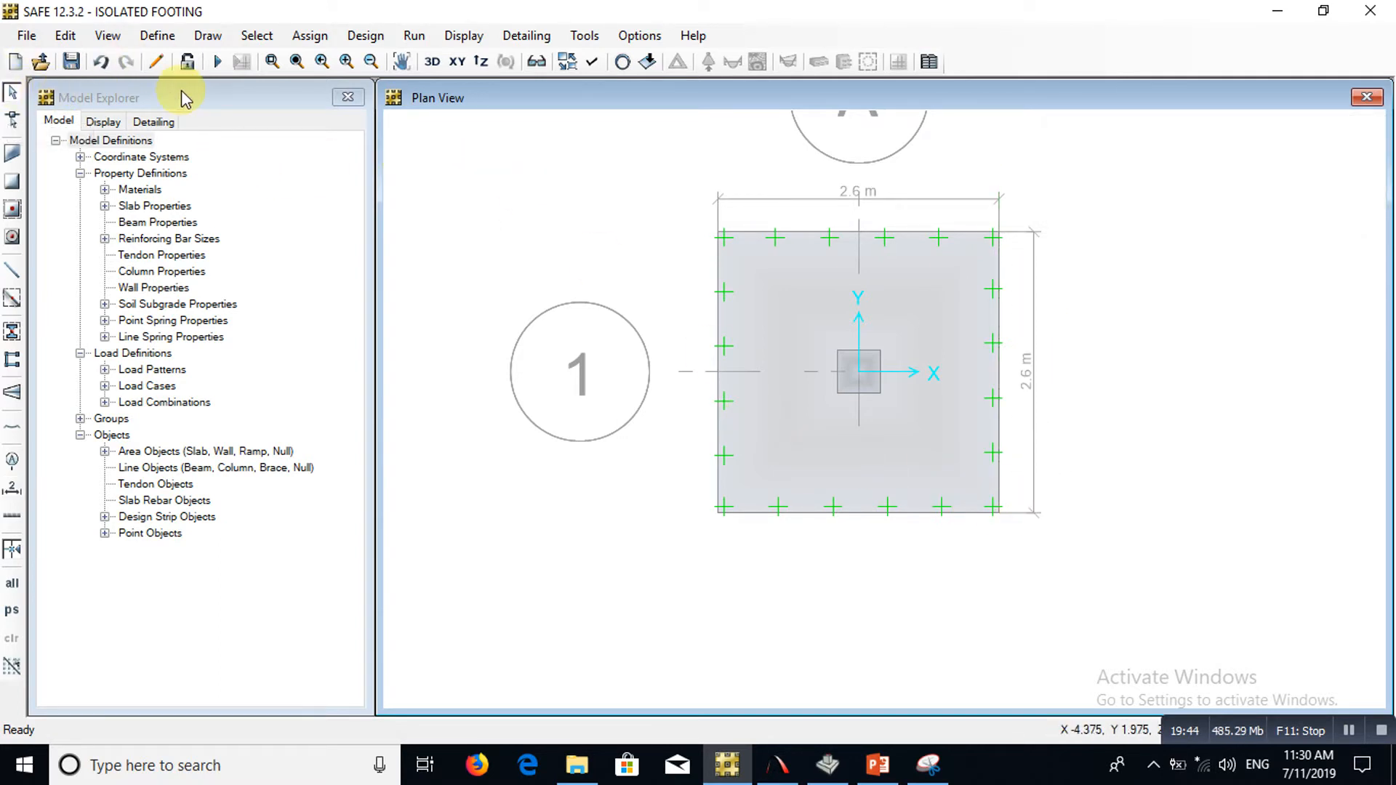
Rerun the analysis and display the soil pressure contours for the SERVICE LOAD combination, checking the value at the footing's centre
click(216, 56)
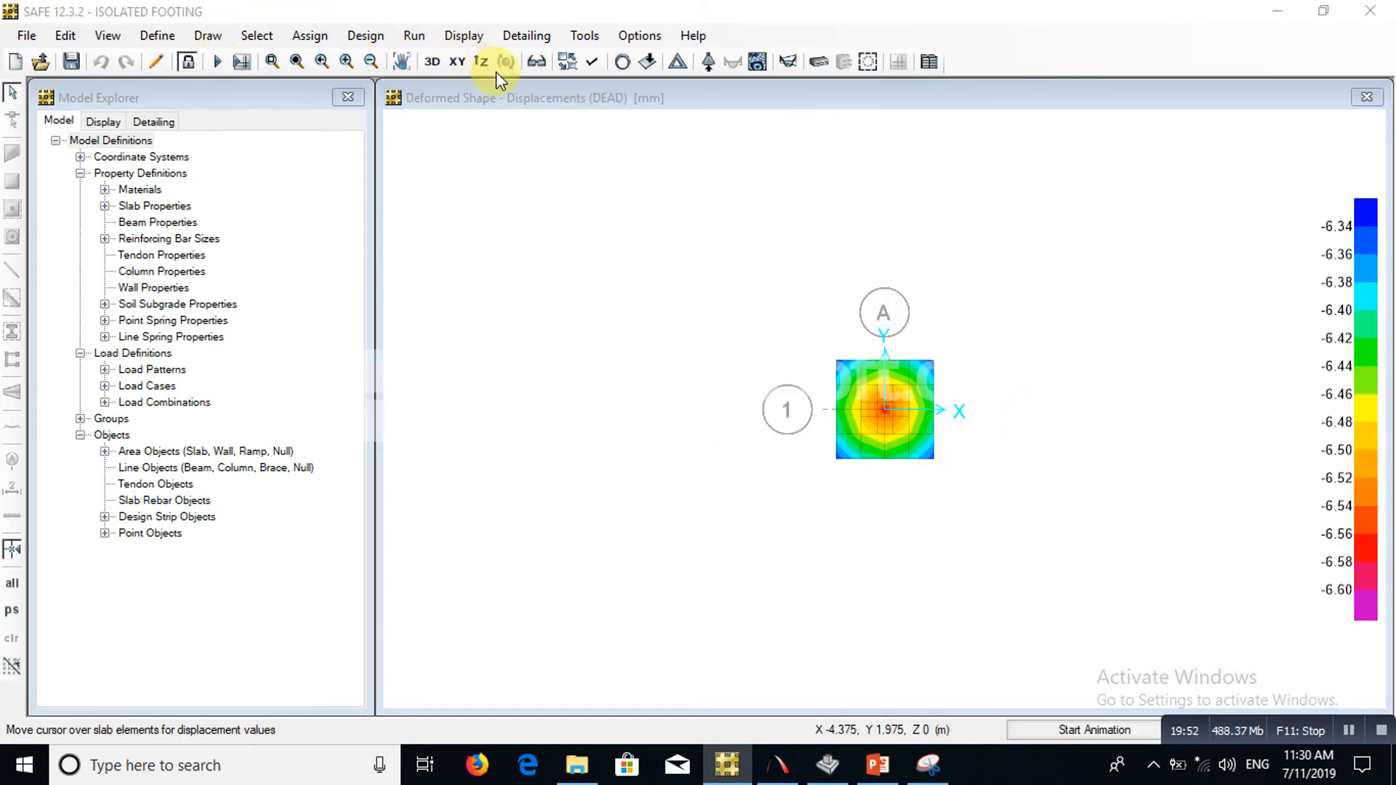
click(713, 62)
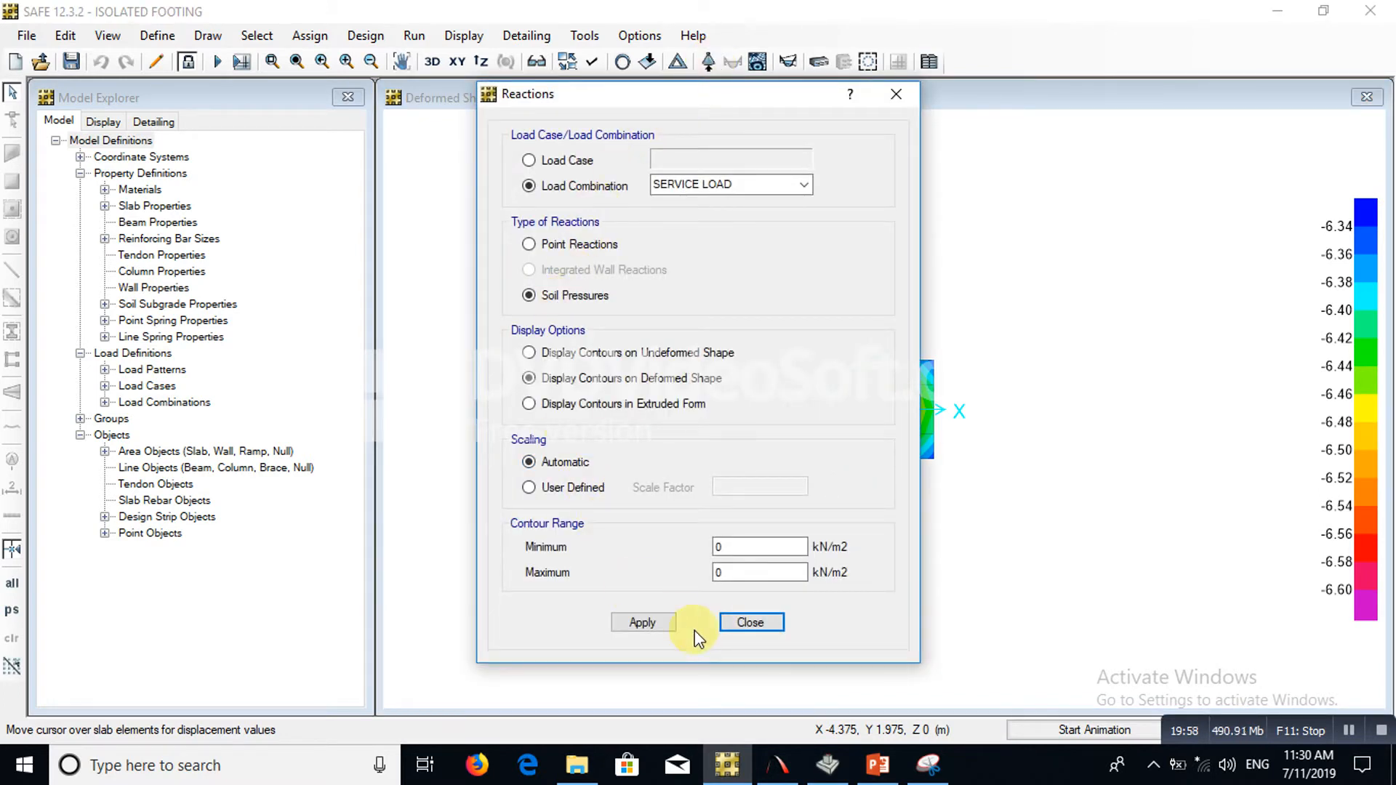
click(643, 622)
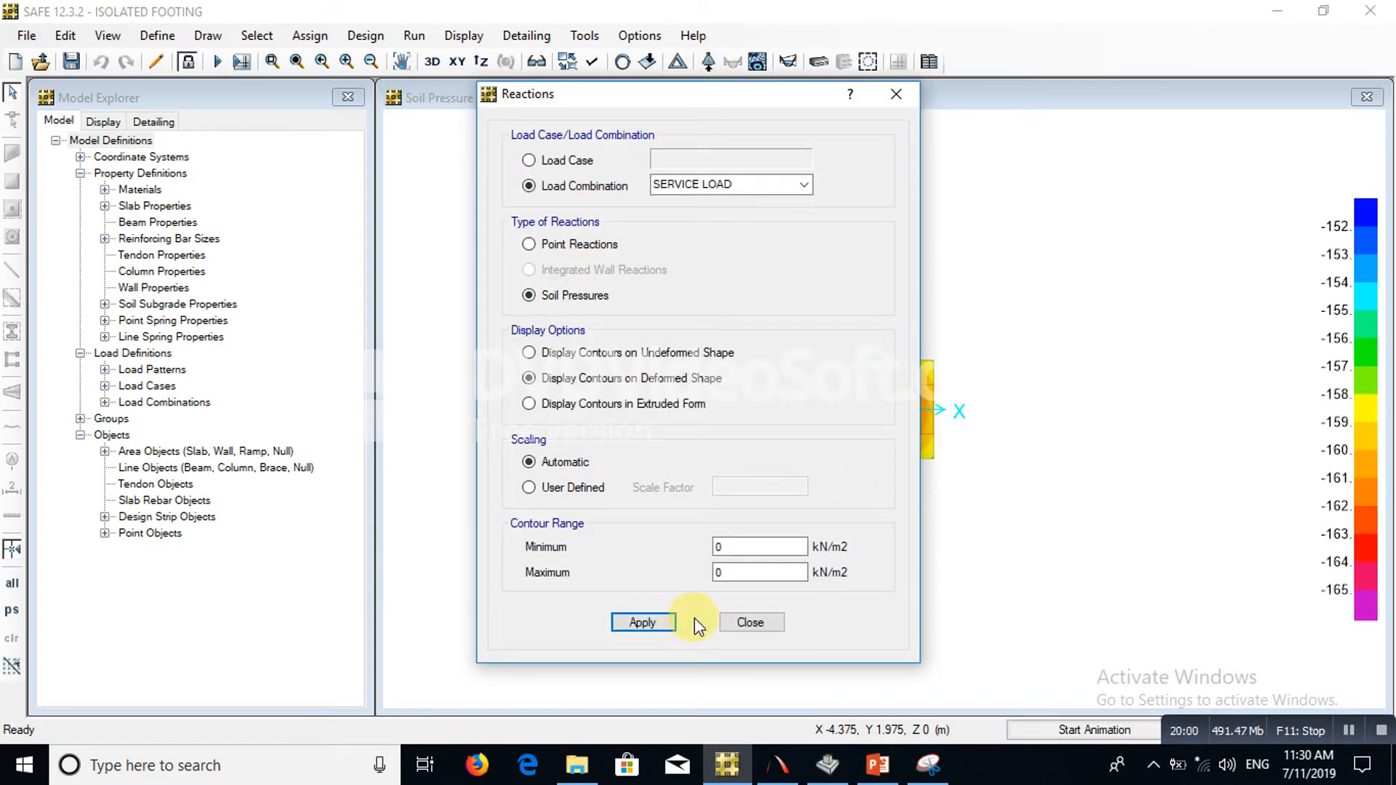
click(749, 622)
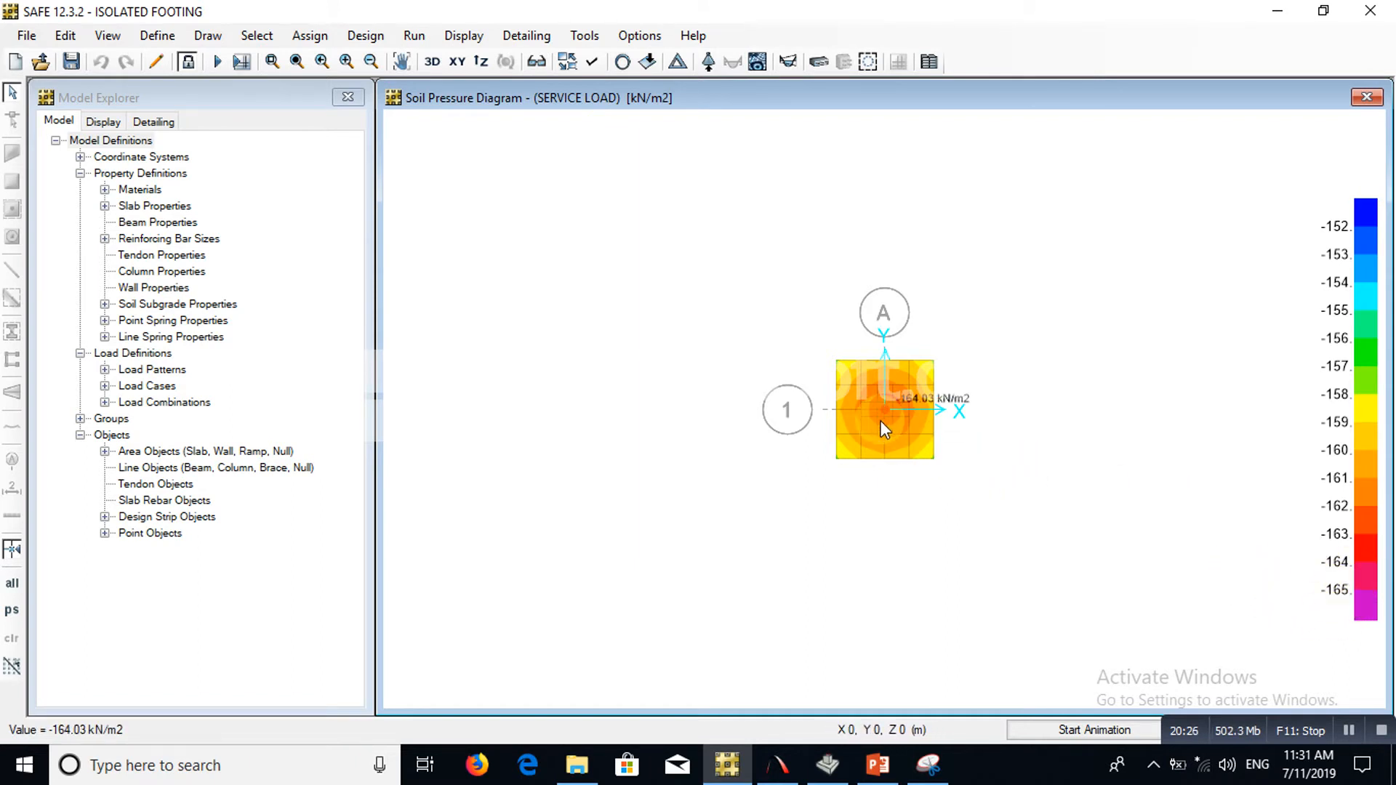
mouse_move(895, 393)
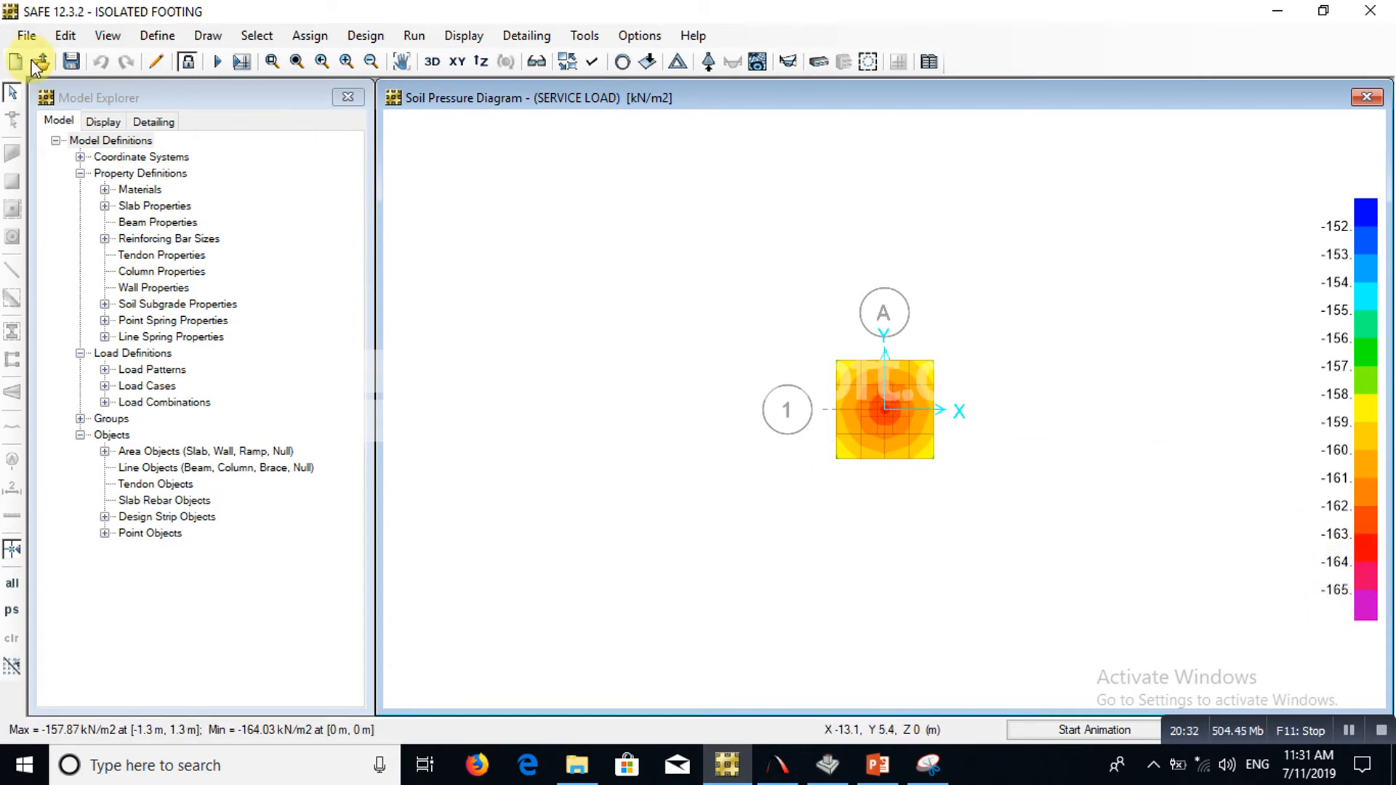
Unlock the model, discarding the analysis results, and expand the footing slab area by an offset of 50 mm
click(188, 63)
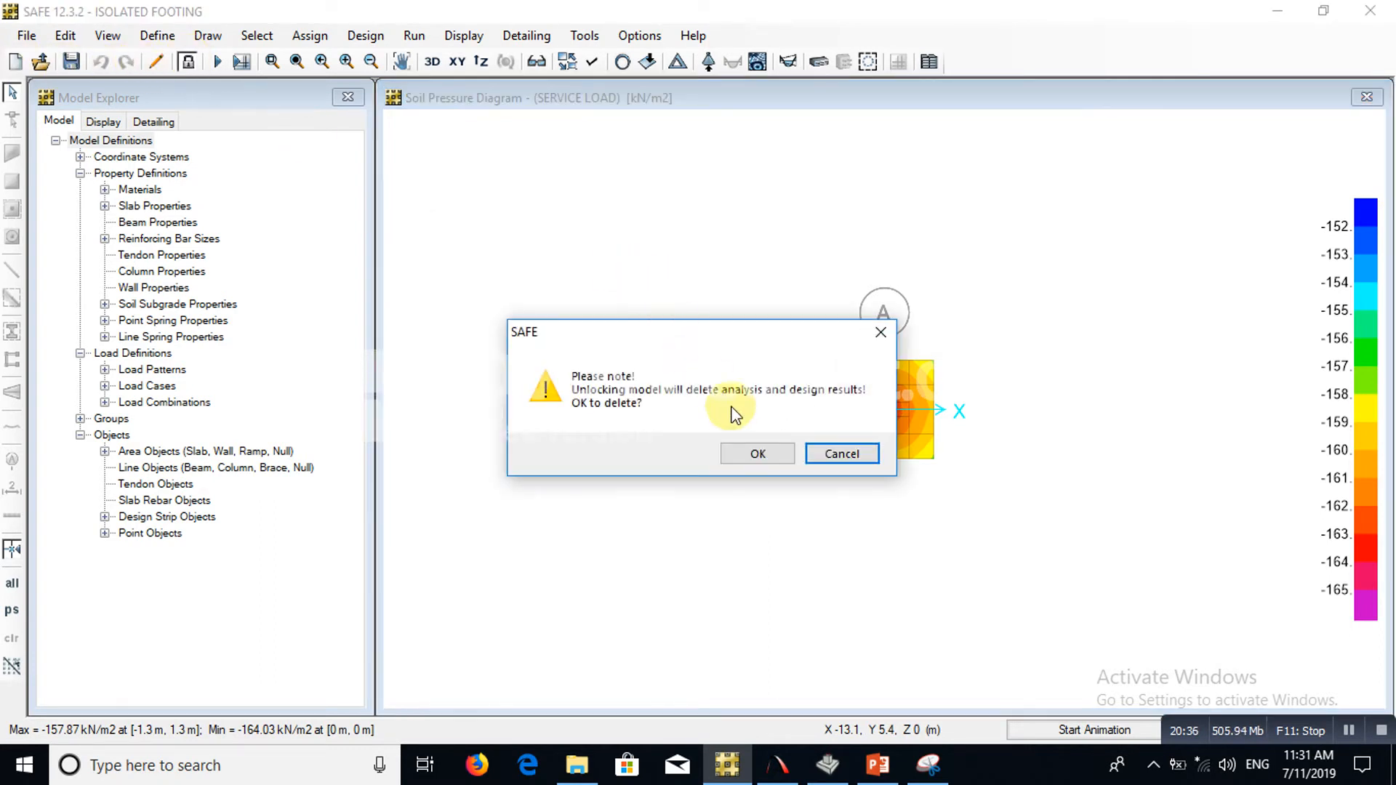
click(752, 451)
scroll(889, 366, up, 2)
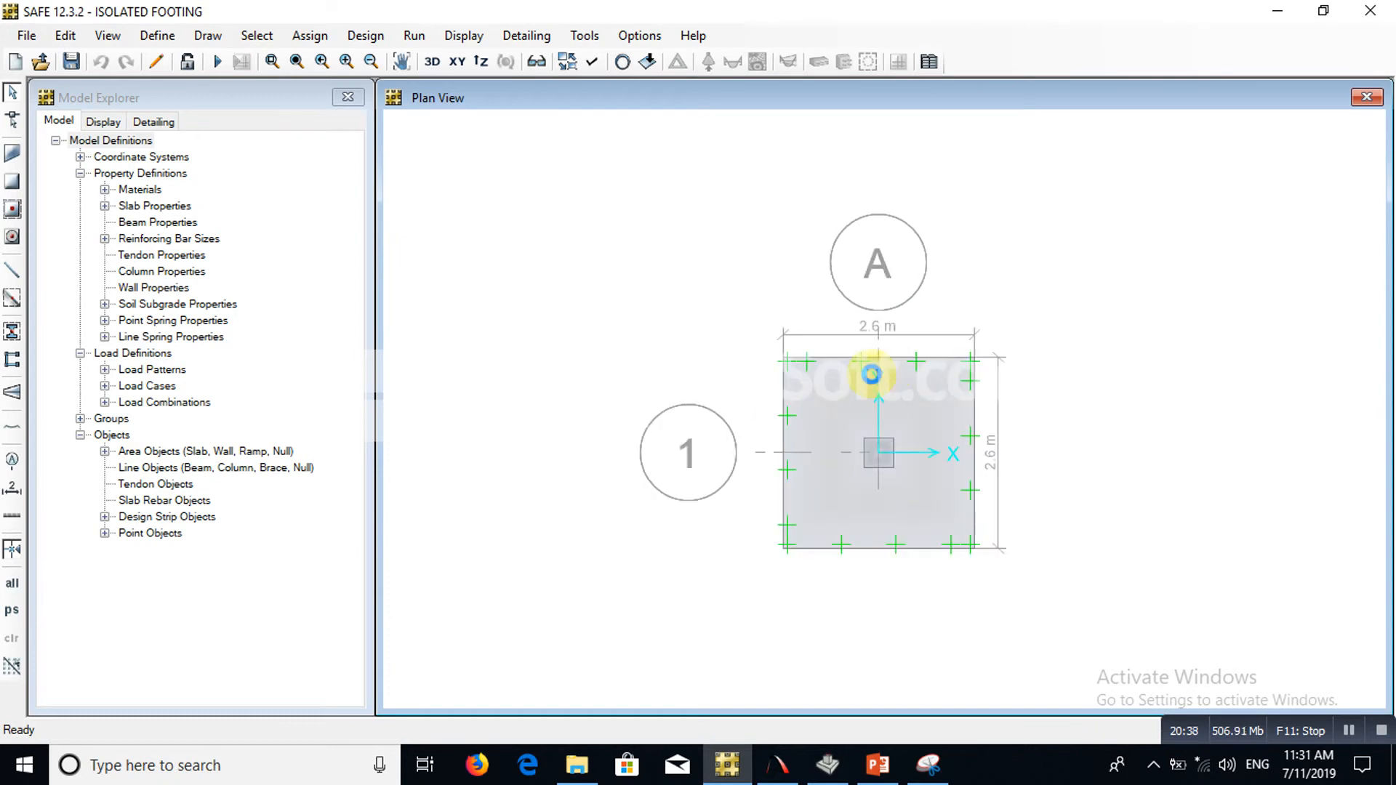
click(831, 391)
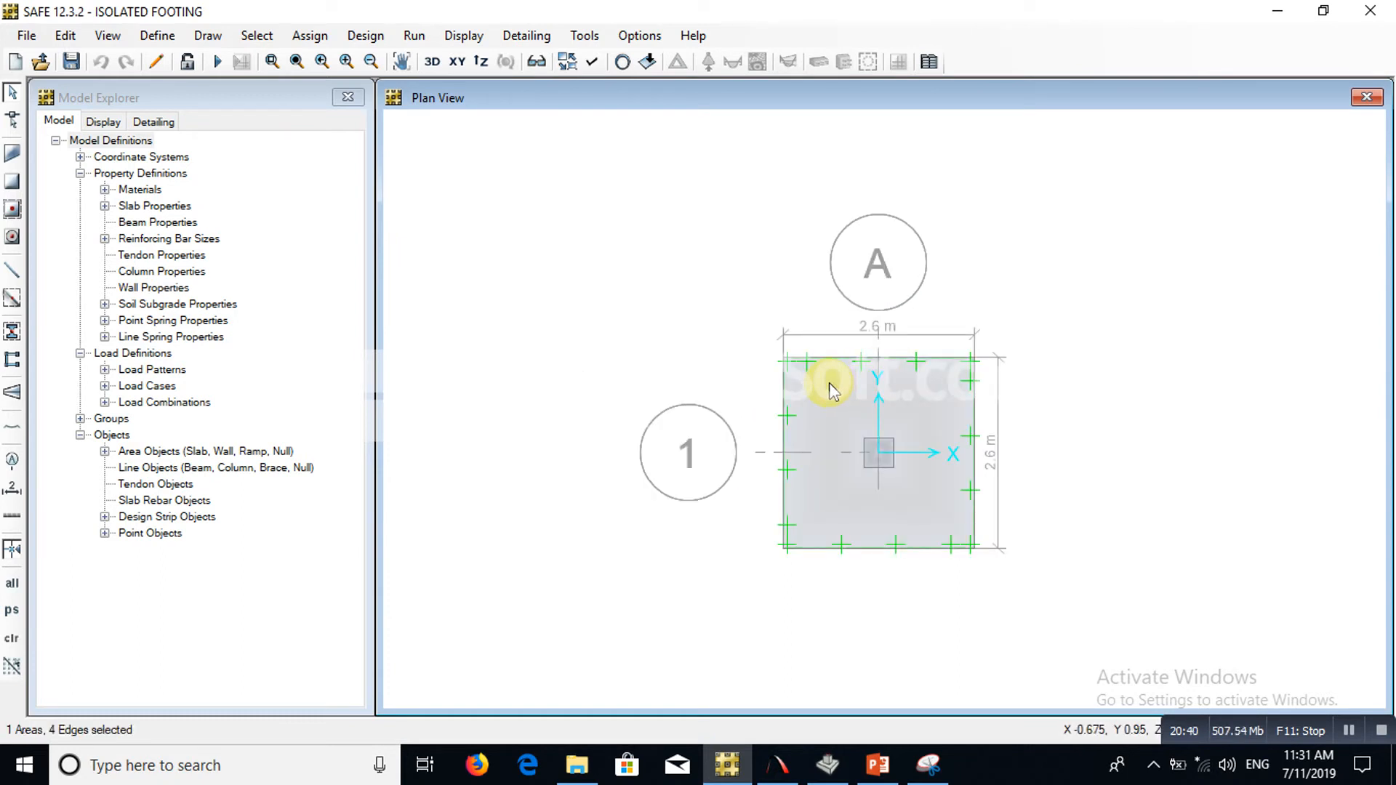
click(66, 40)
mouse_move(174, 449)
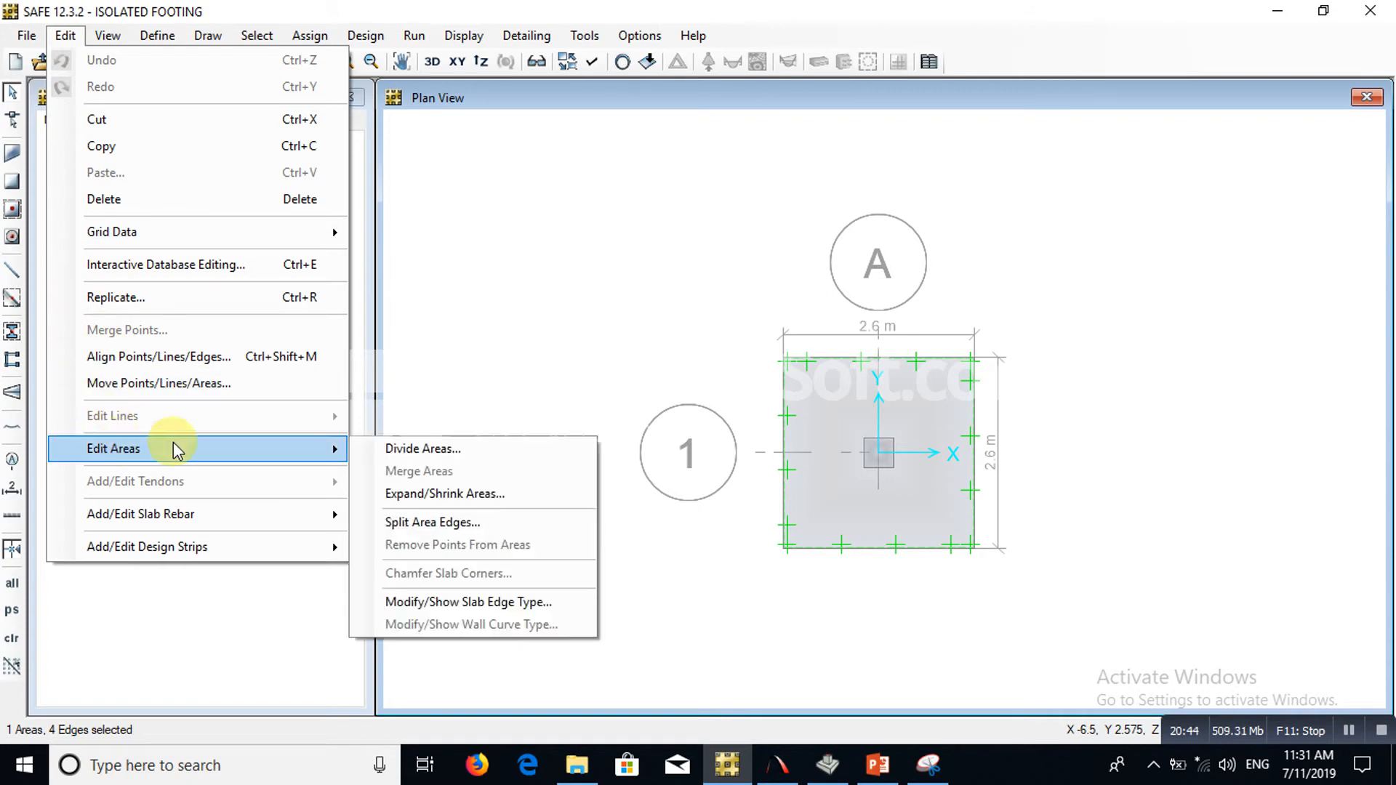
click(446, 490)
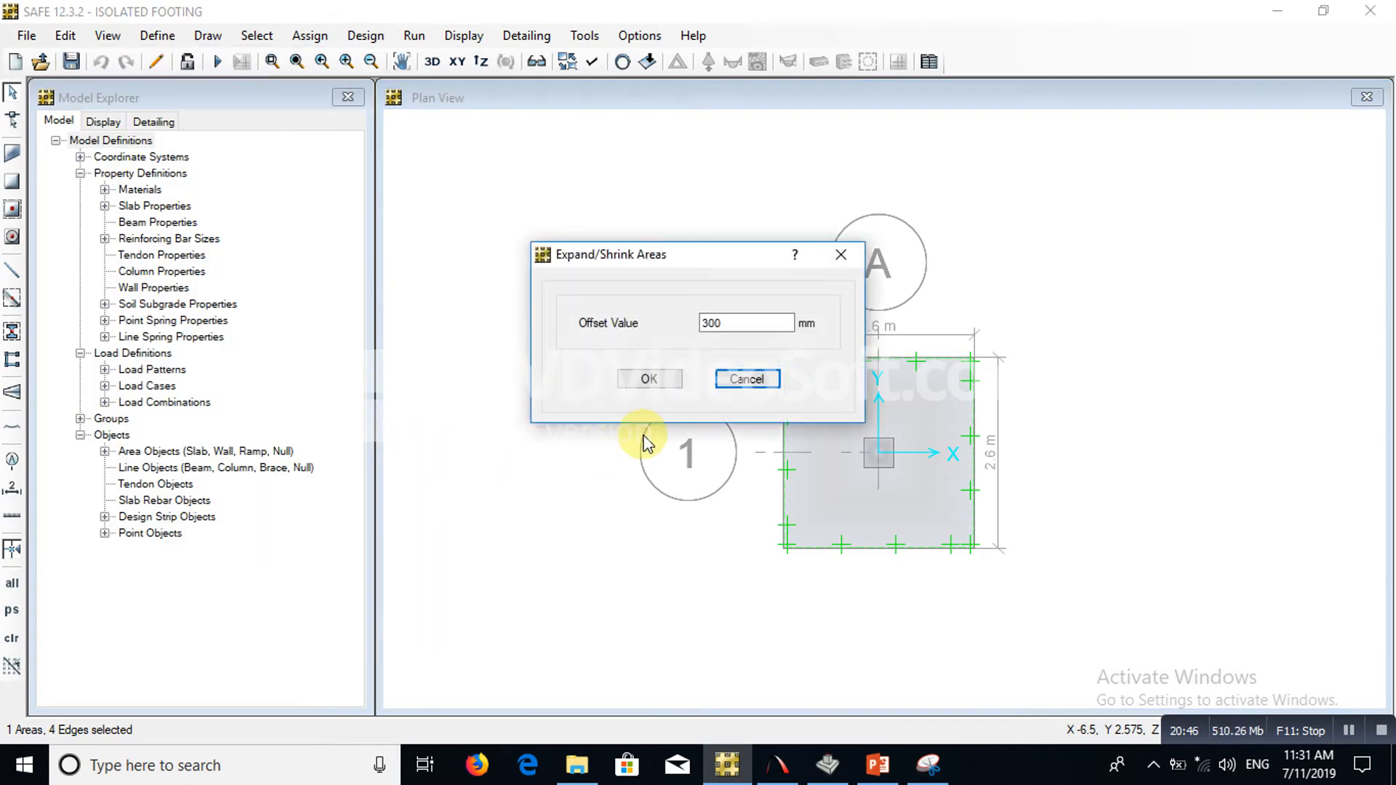
drag(722, 321, 581, 316)
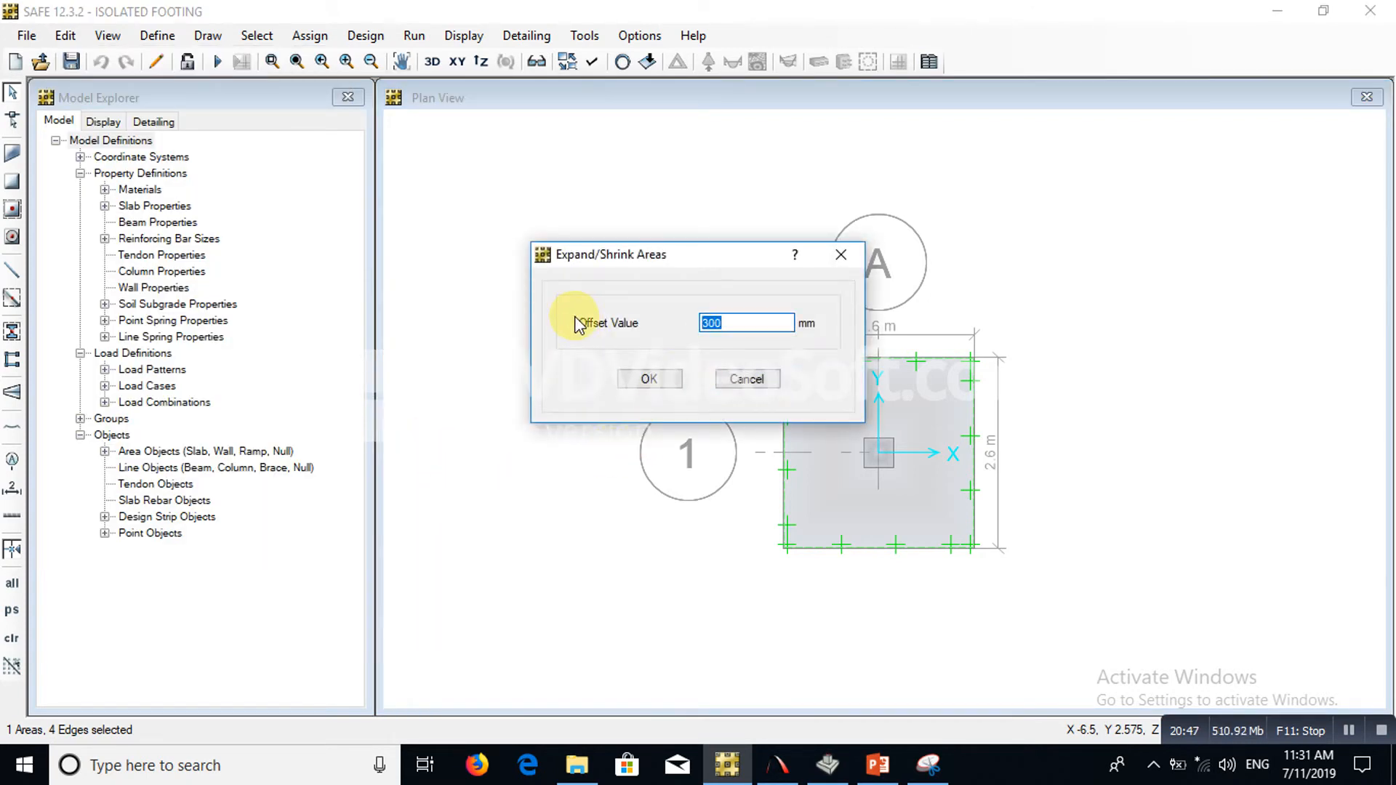
text(1)
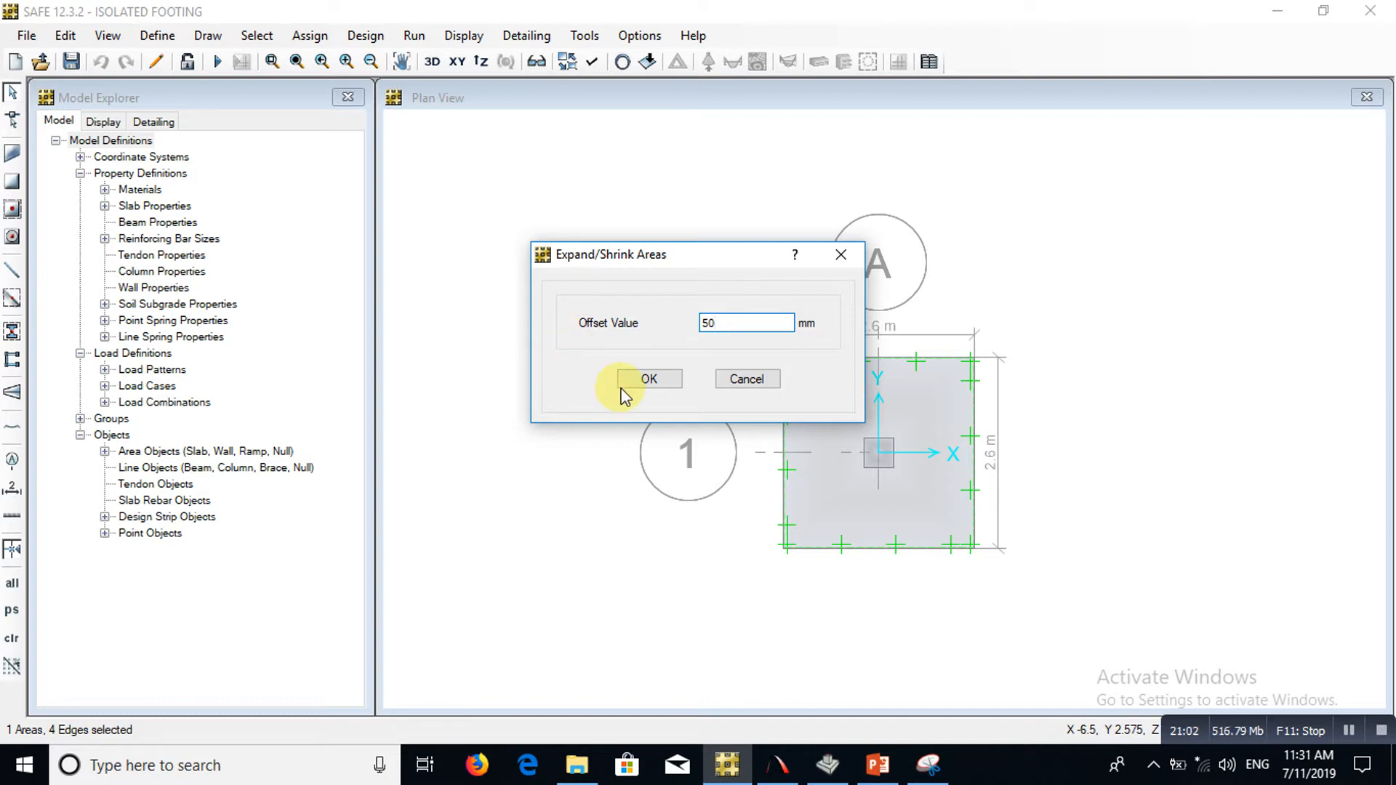
click(649, 380)
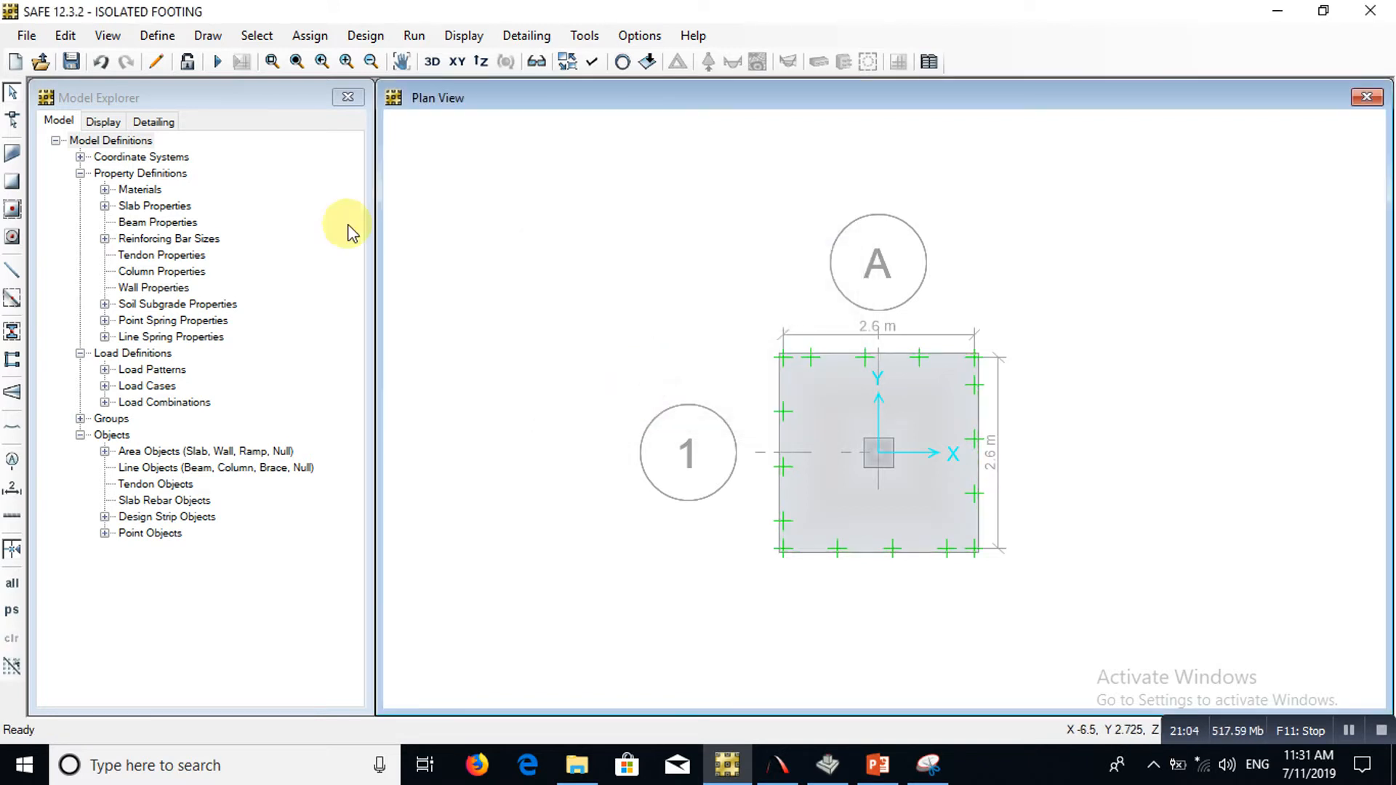
Rerun the analysis and display the soil pressure contours for the SERVICE LOAD combination on the deformed shape
click(218, 62)
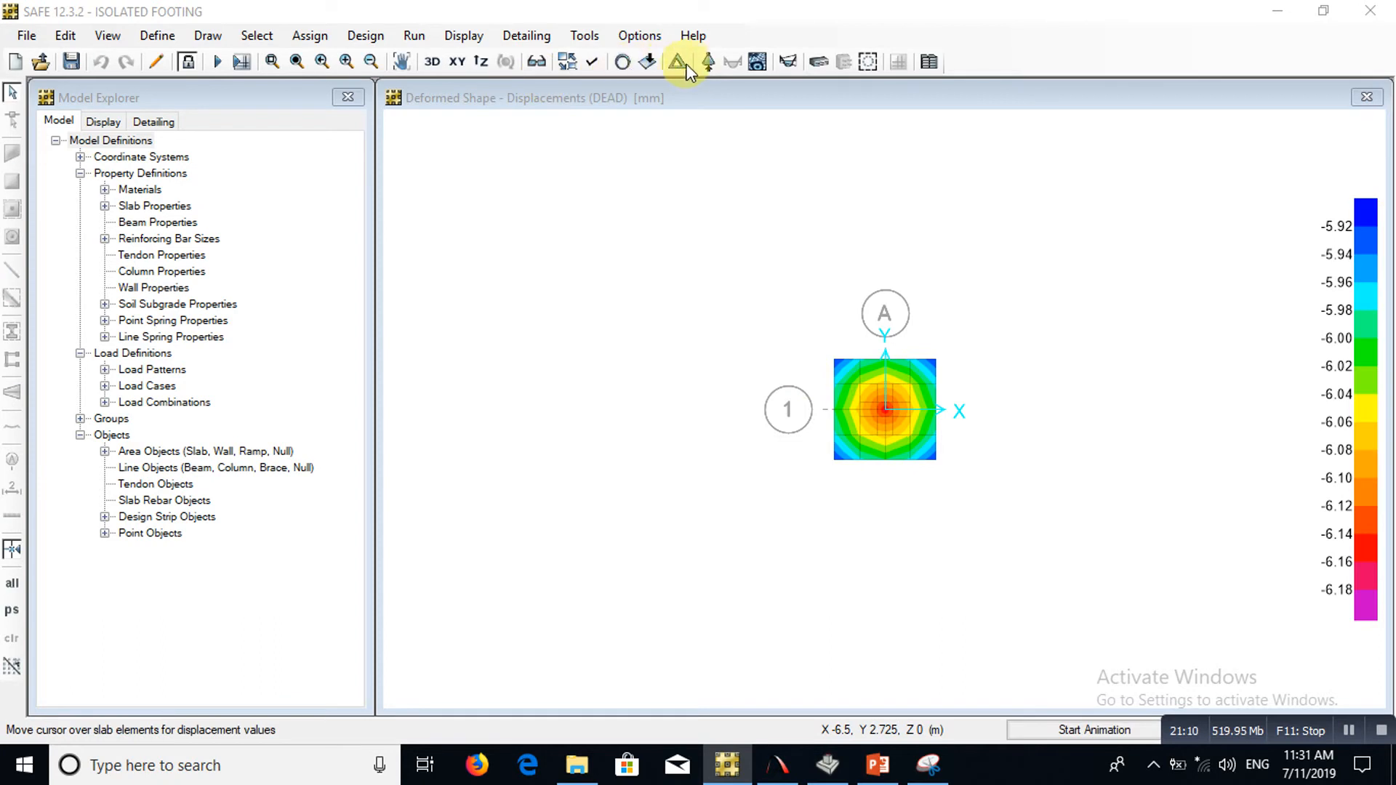
click(709, 62)
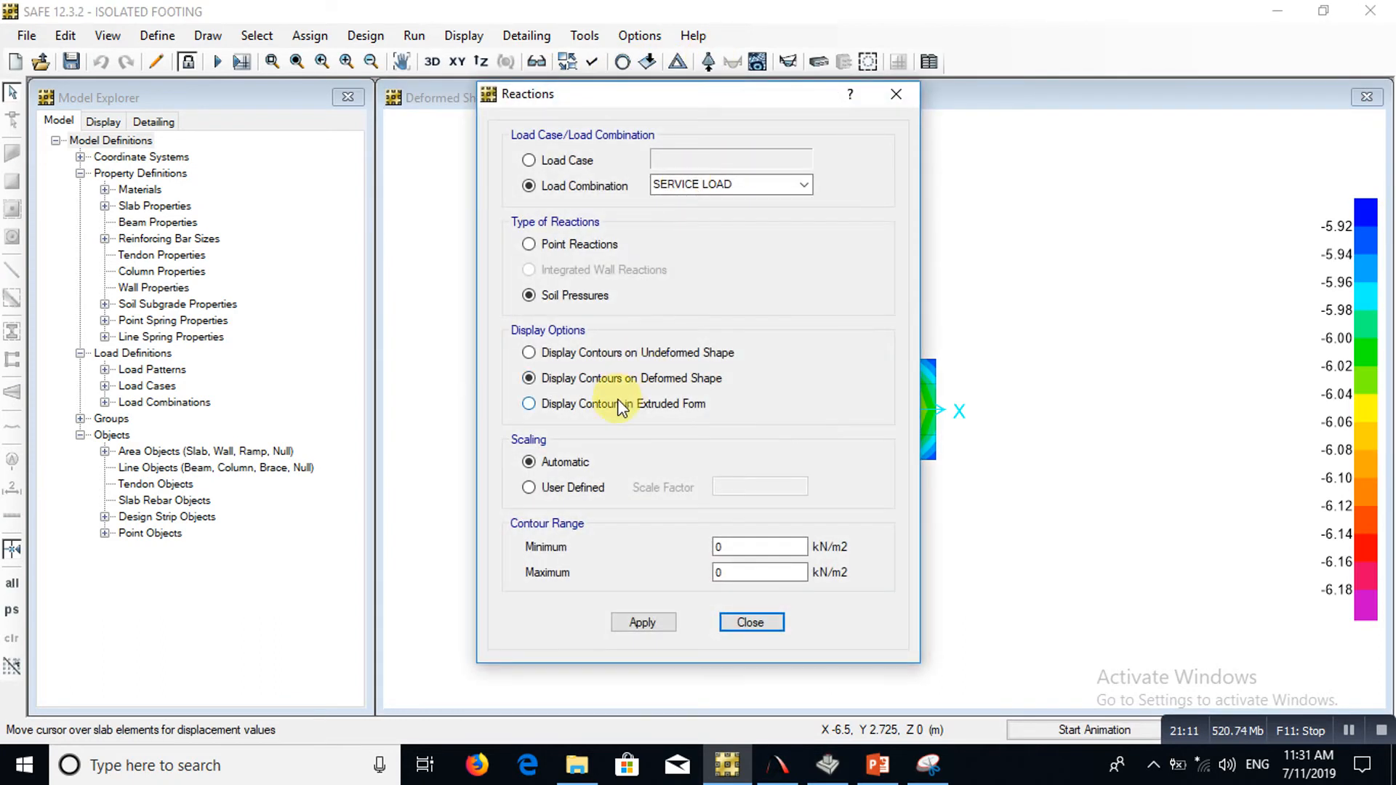
click(640, 622)
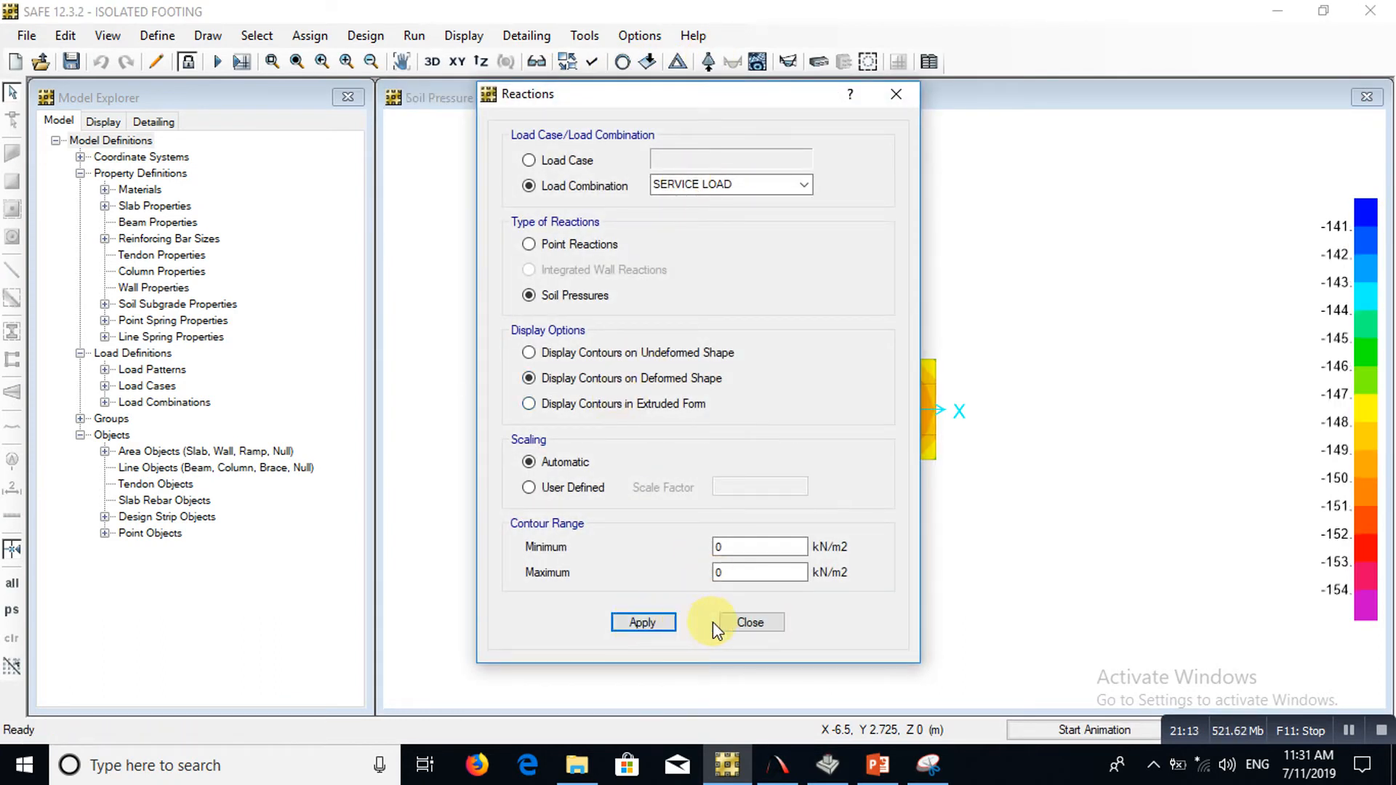
click(752, 622)
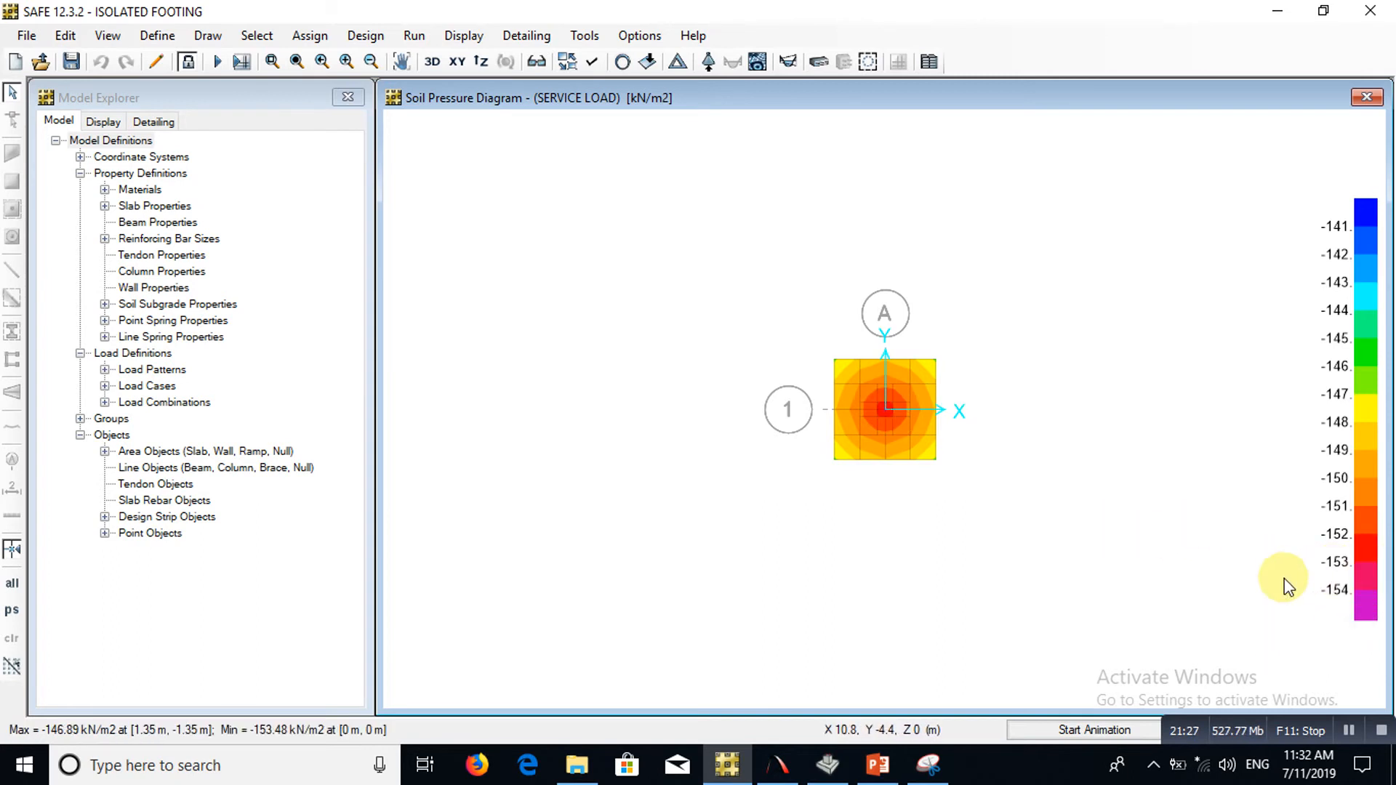
Unlock the model again, discarding the results, and expand the footing slab by a further 50 mm offset
click(188, 62)
click(756, 455)
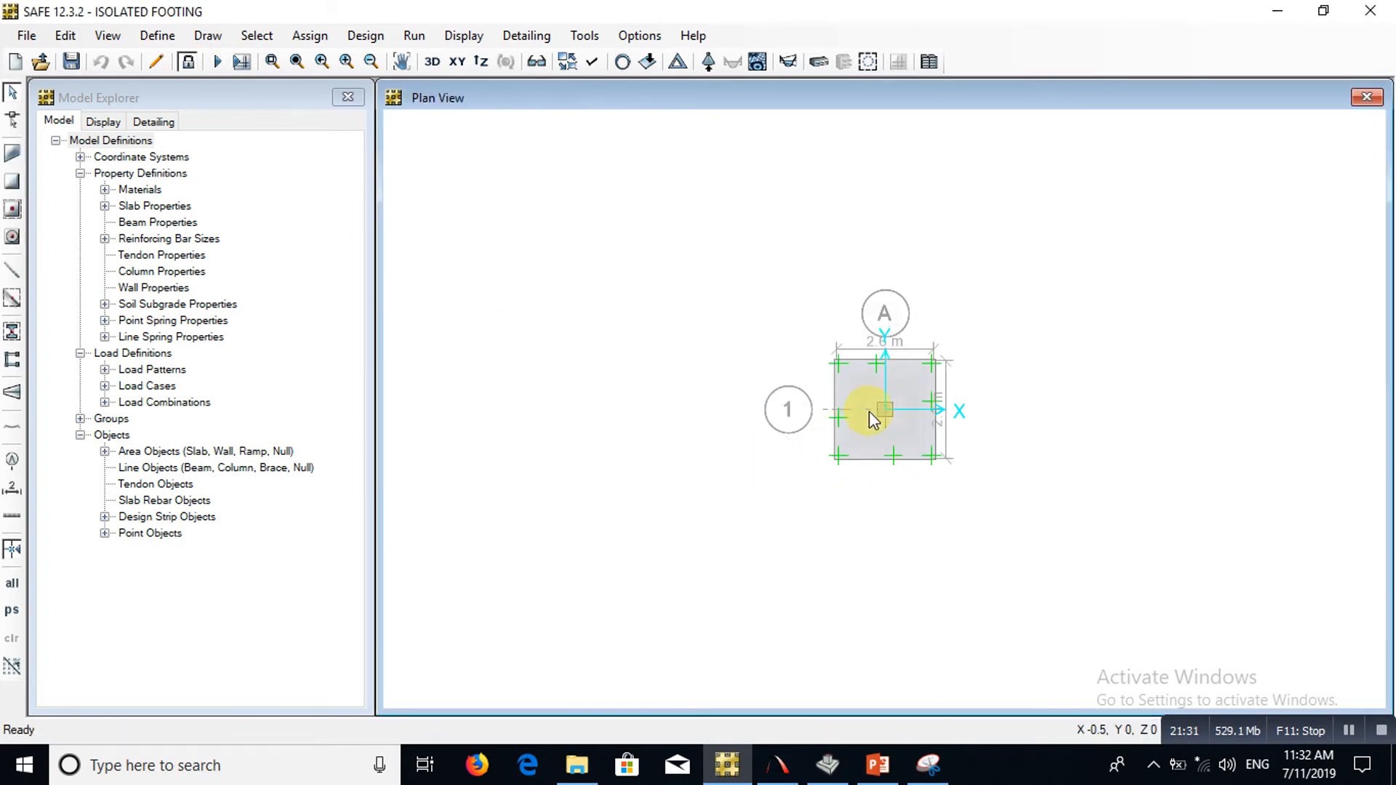
scroll(870, 403, up, 3)
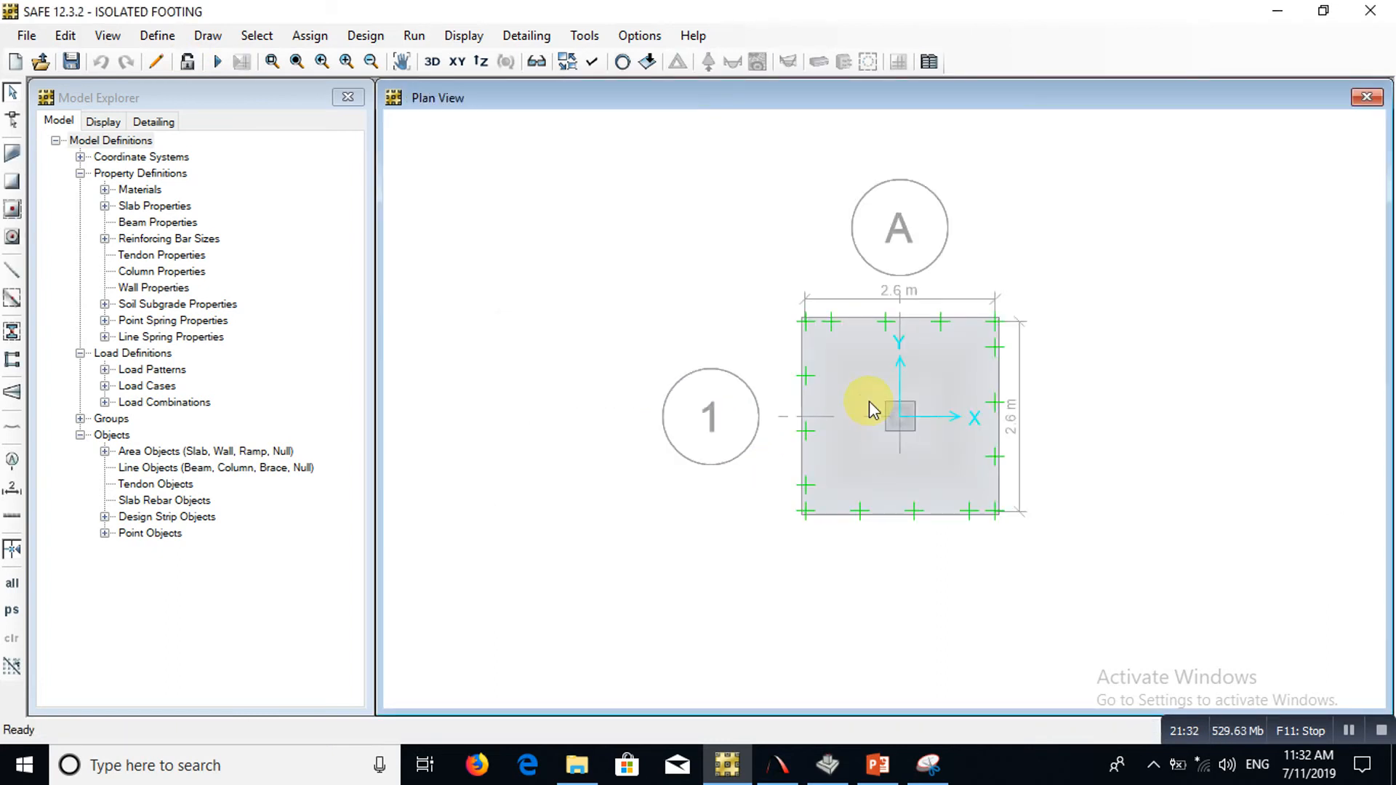
click(815, 338)
click(65, 36)
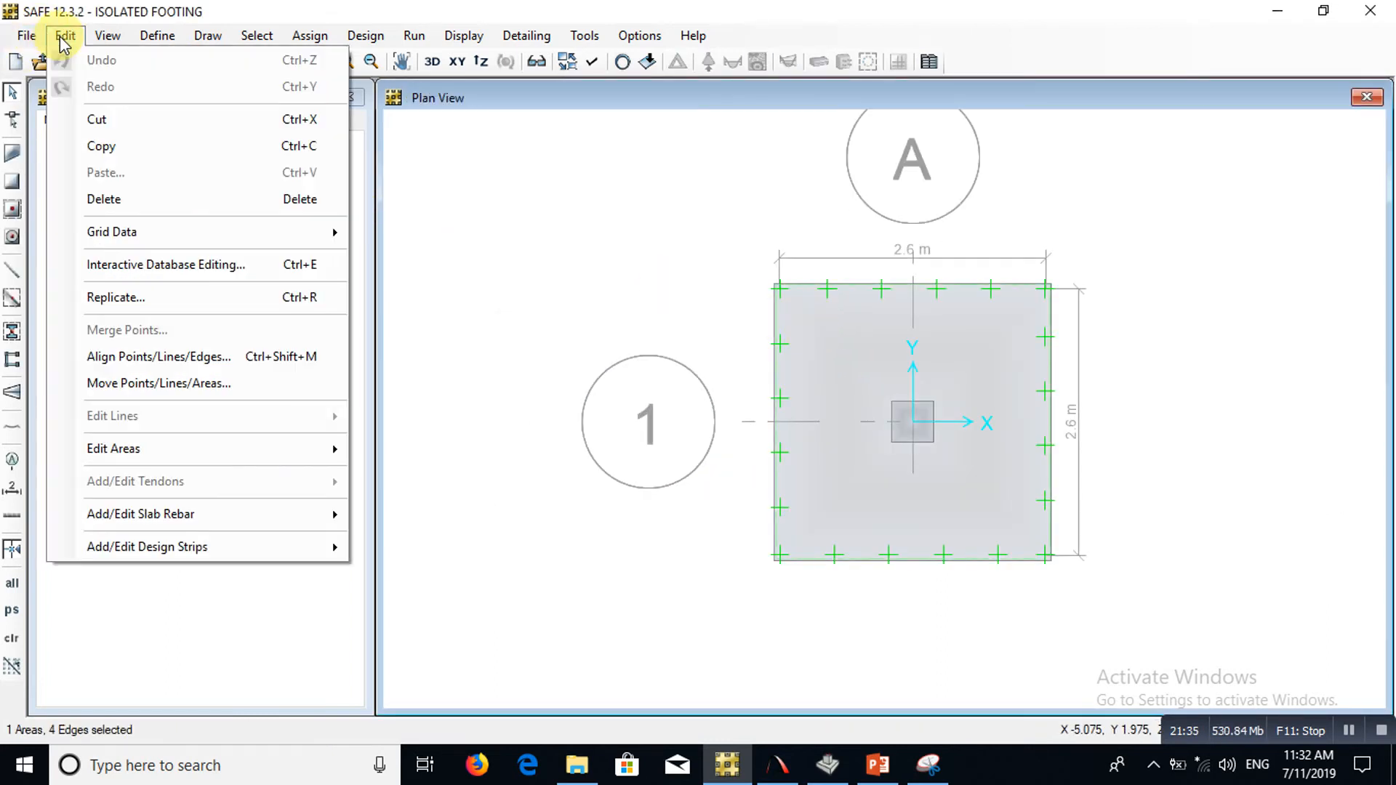
mouse_move(248, 441)
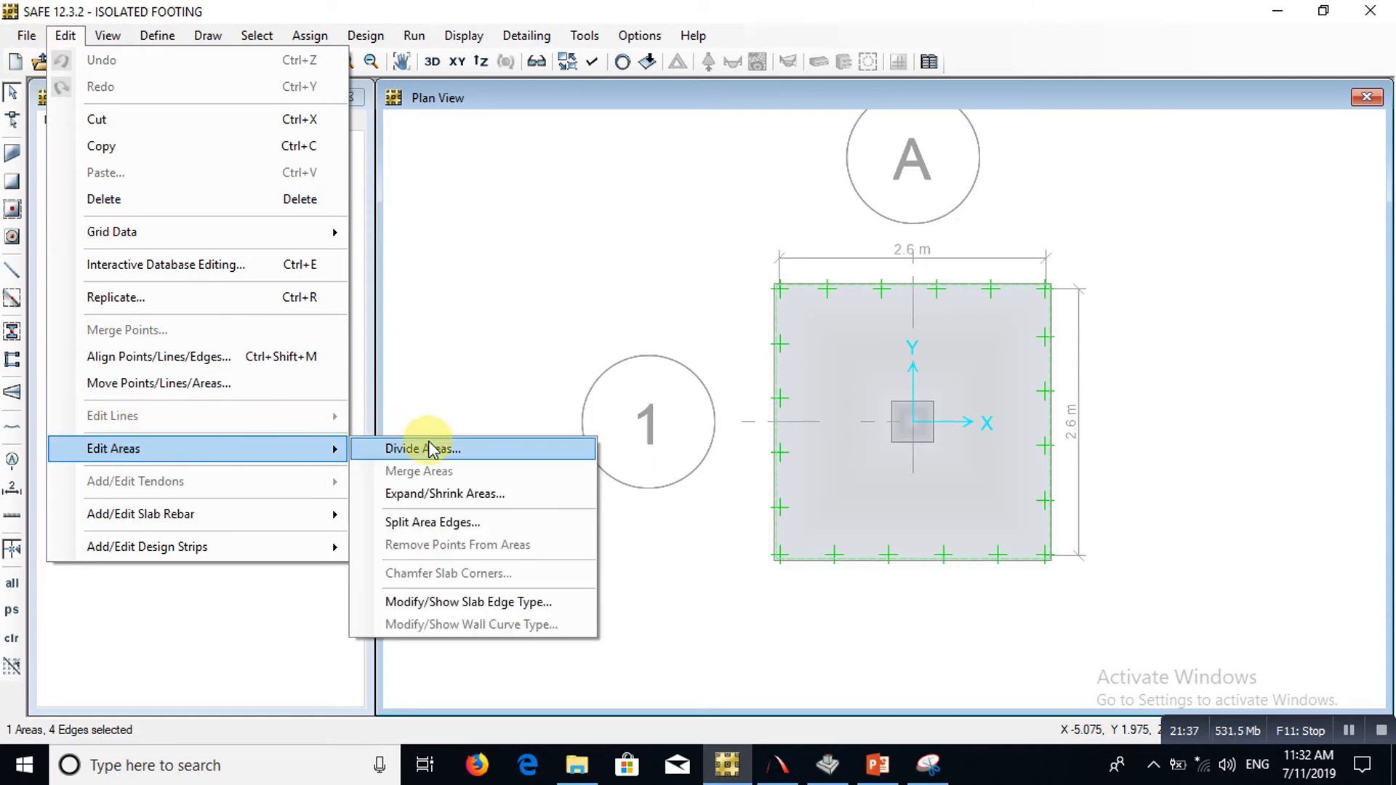
click(453, 495)
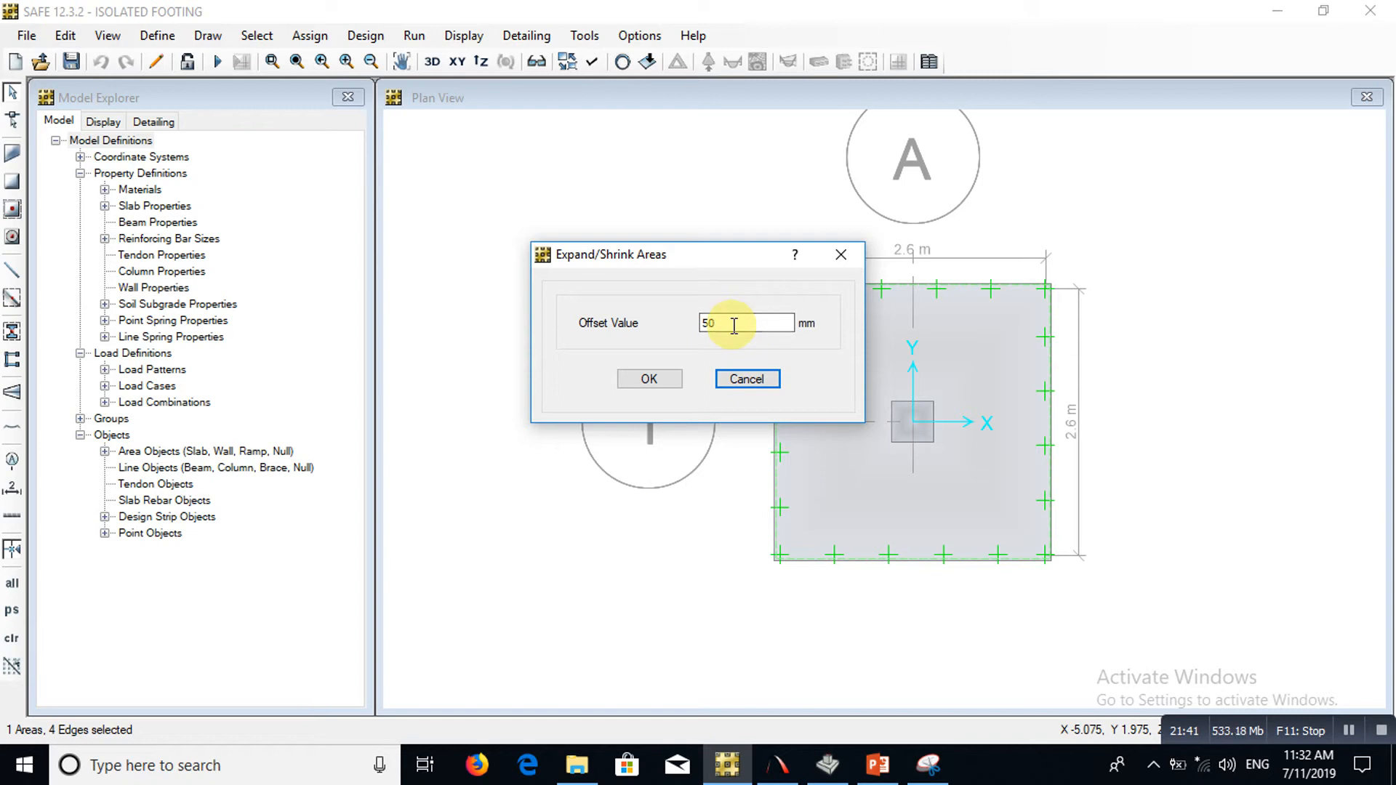
click(644, 379)
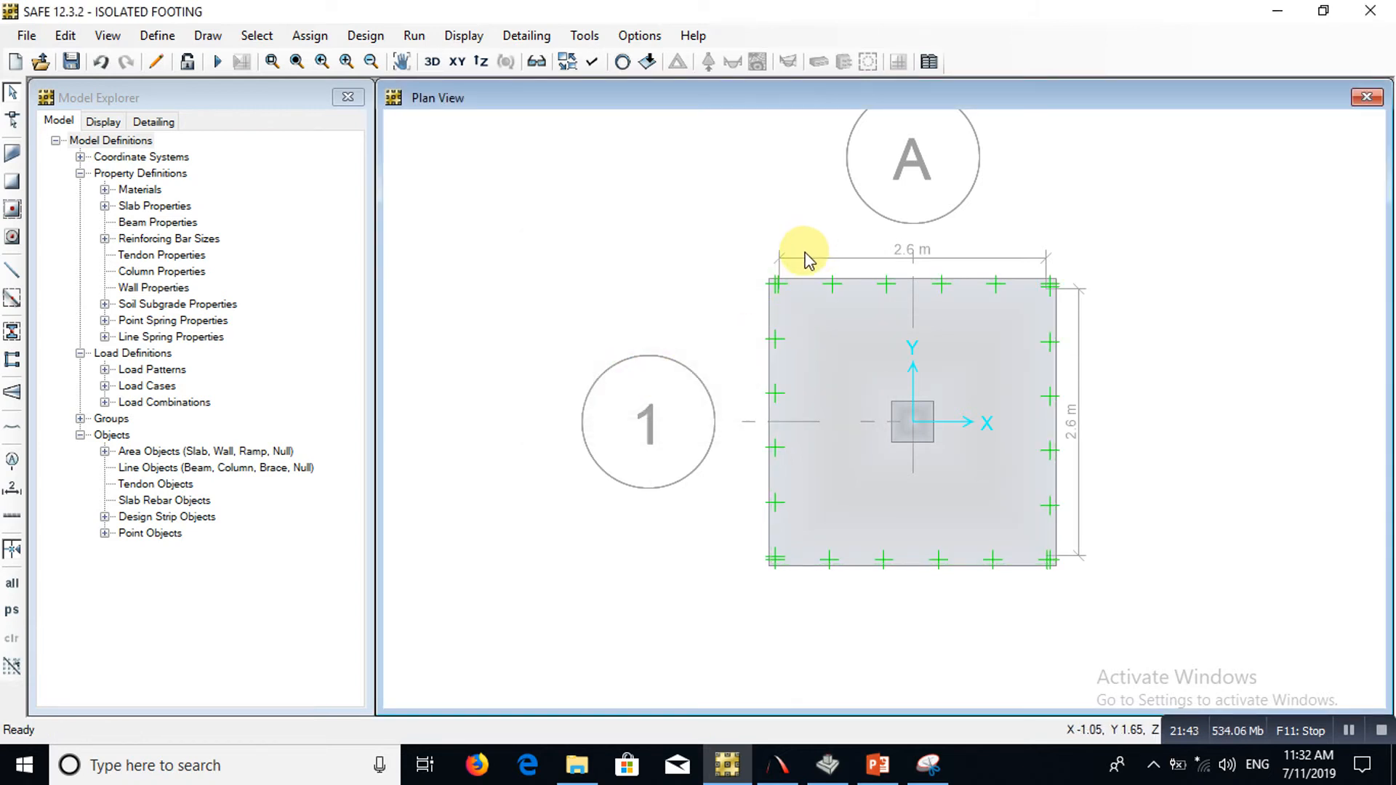
Delete the two outdated 2.6 m dimension lines above and beside the footing in plan
click(805, 260)
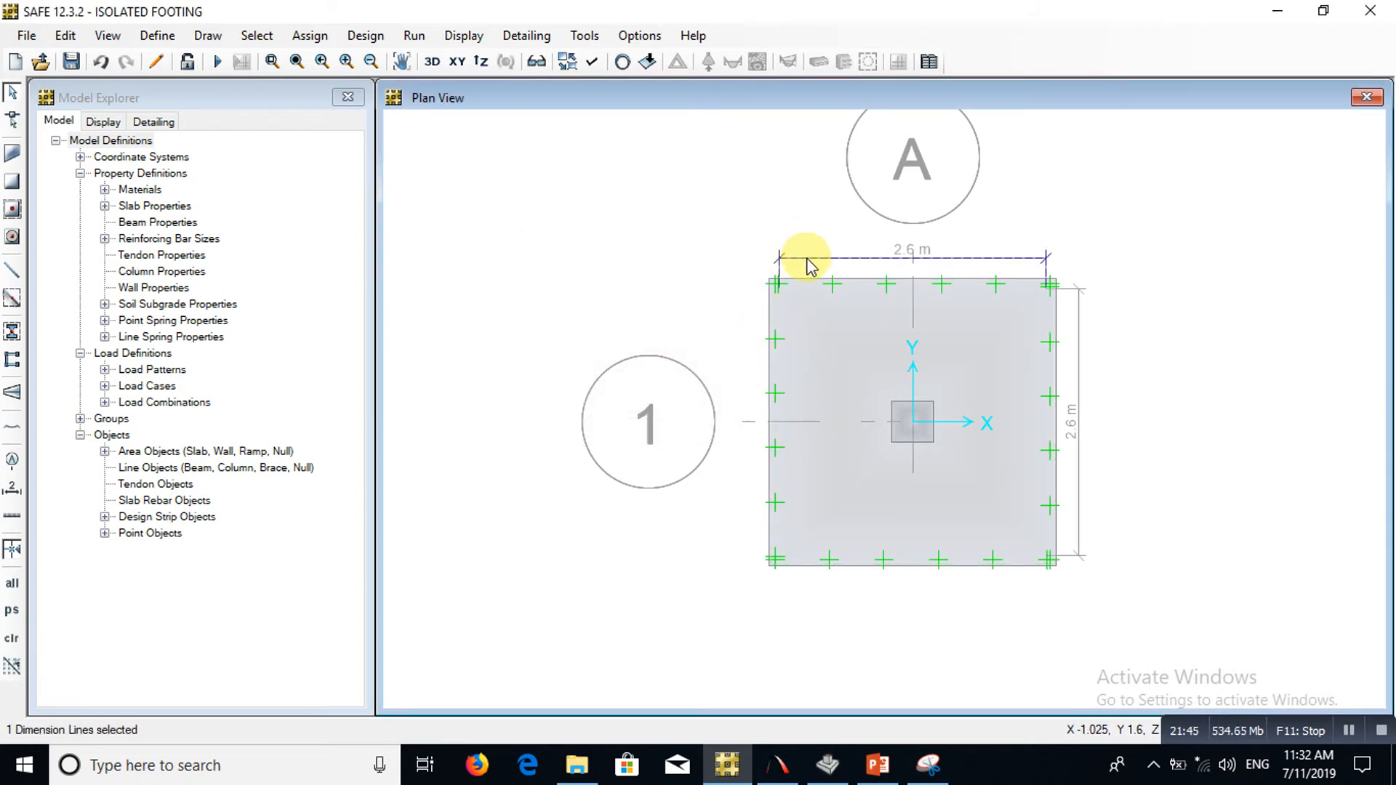
click(1078, 291)
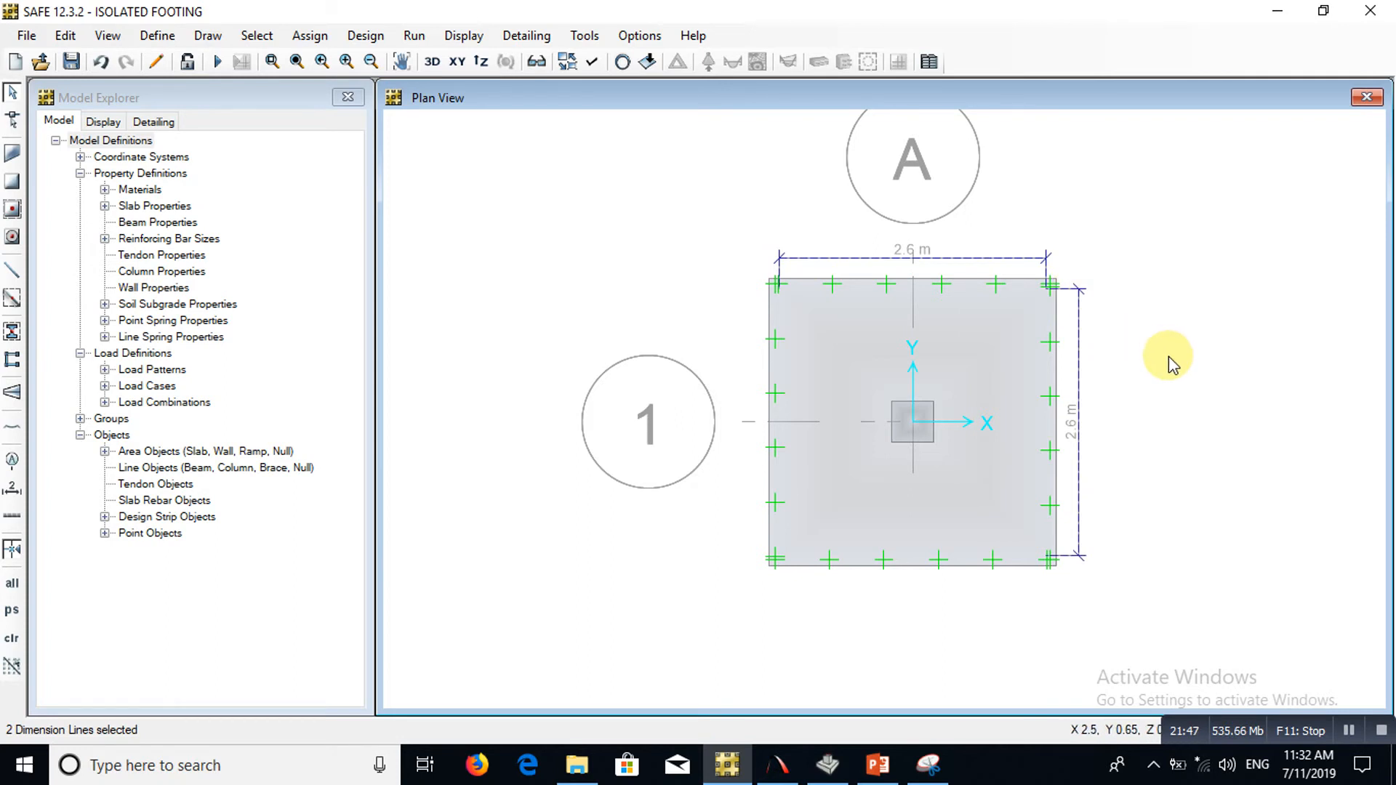
key(Delete)
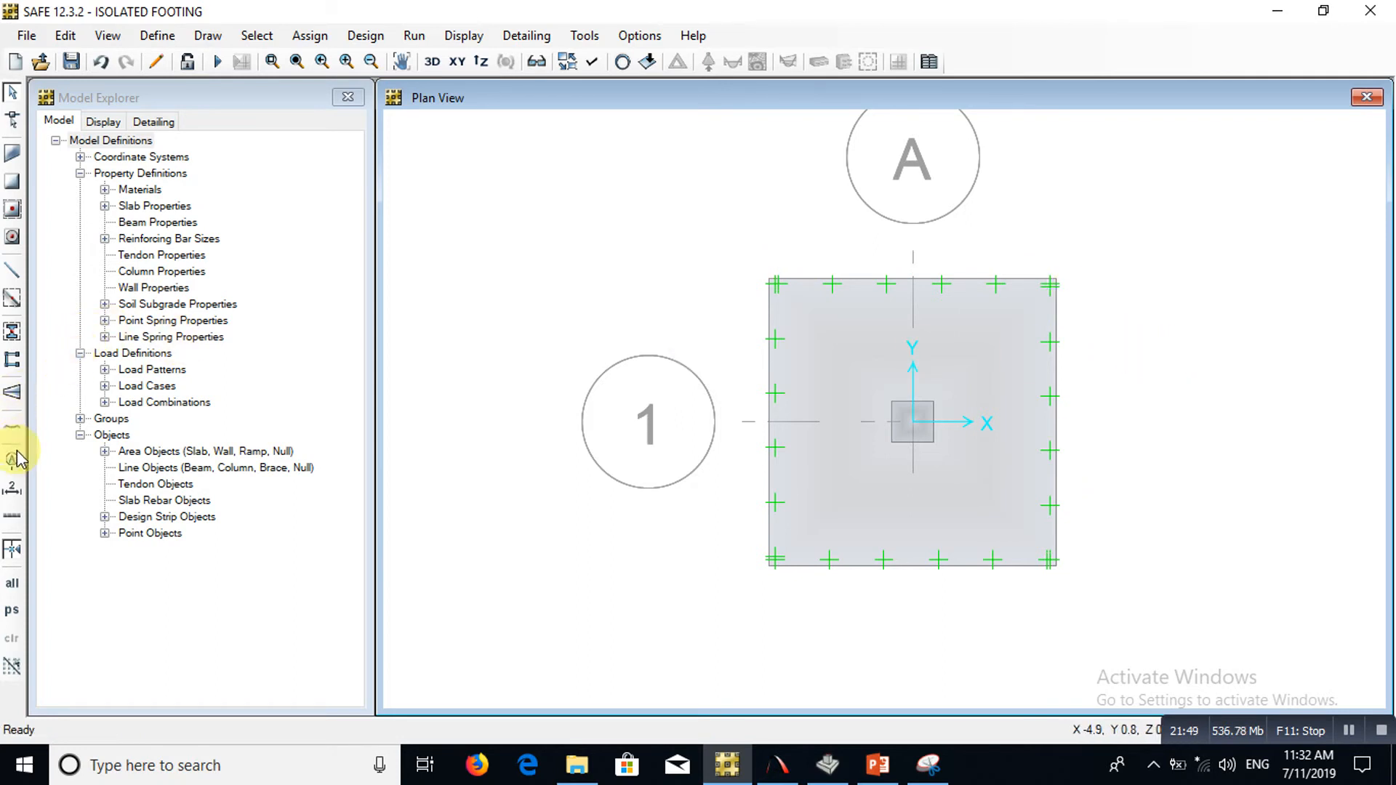
Draw parallel dimension lines along the upper and right edges of the enlarged footing in plan
click(13, 491)
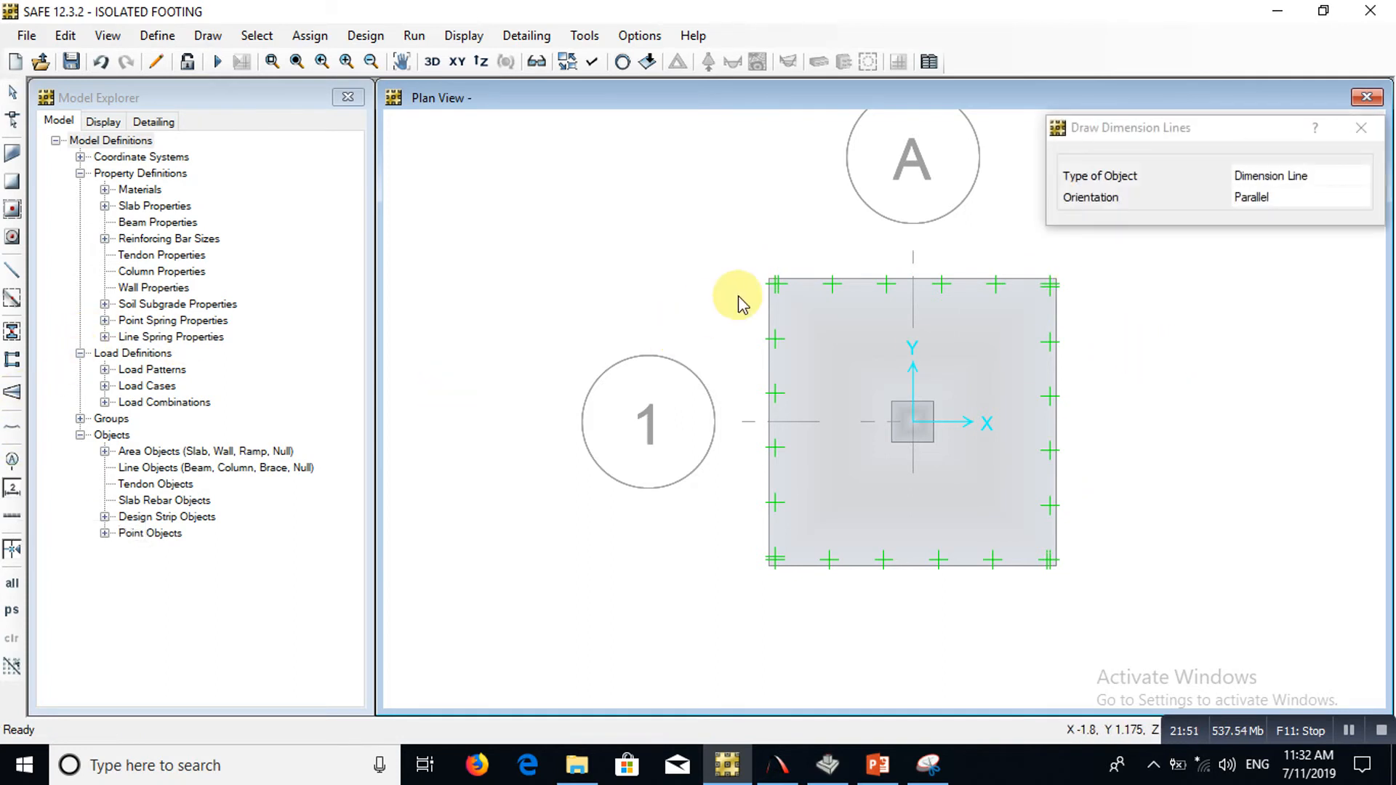
click(772, 280)
click(1057, 279)
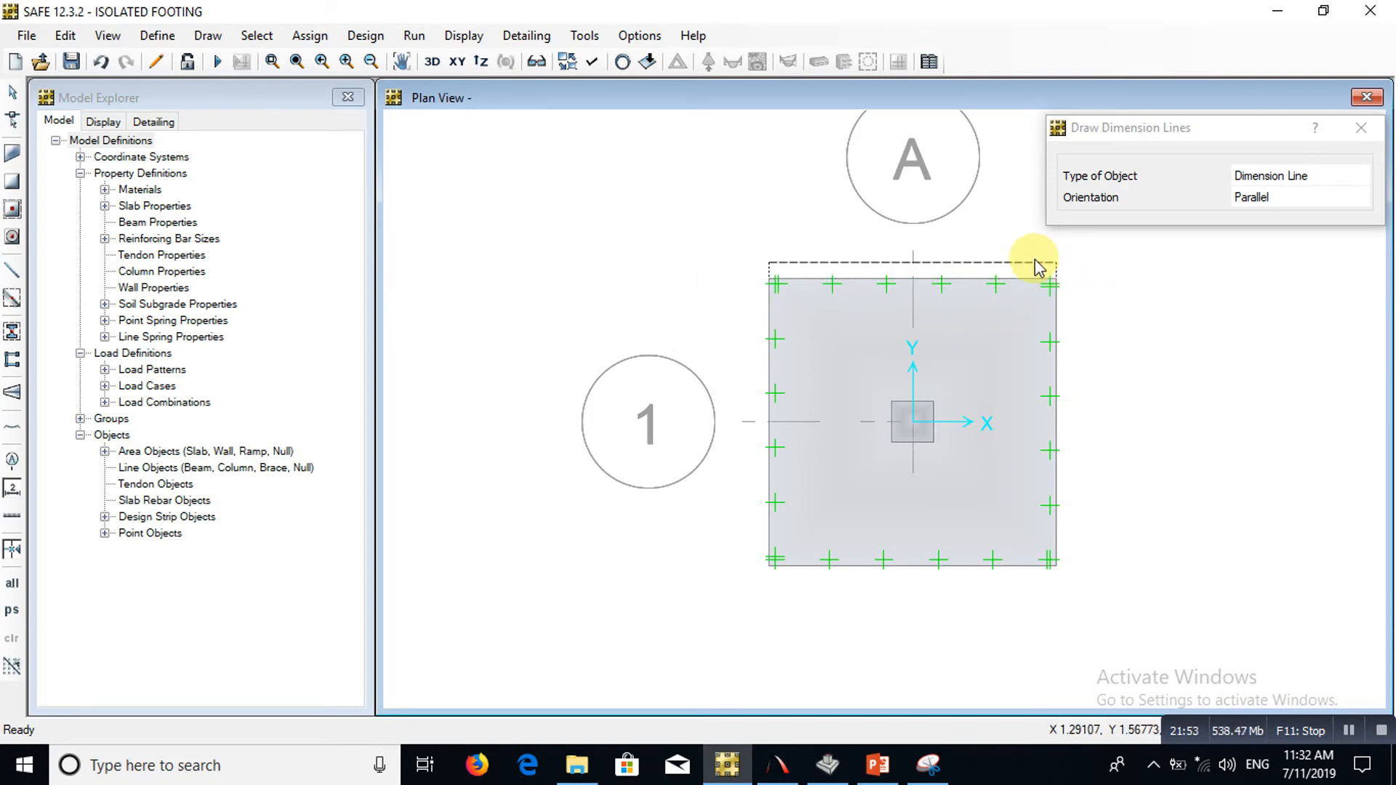
click(1019, 255)
click(1057, 281)
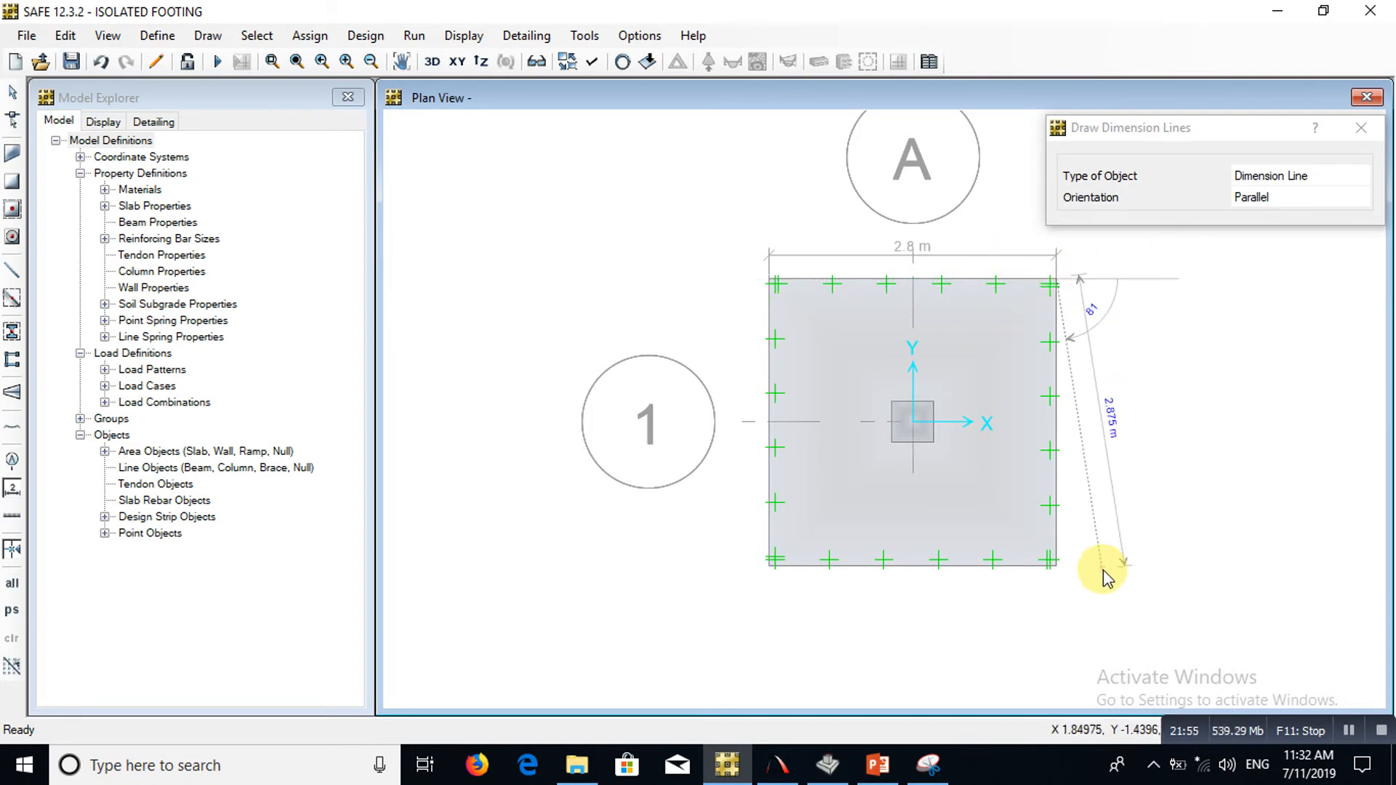
click(1056, 565)
click(1100, 553)
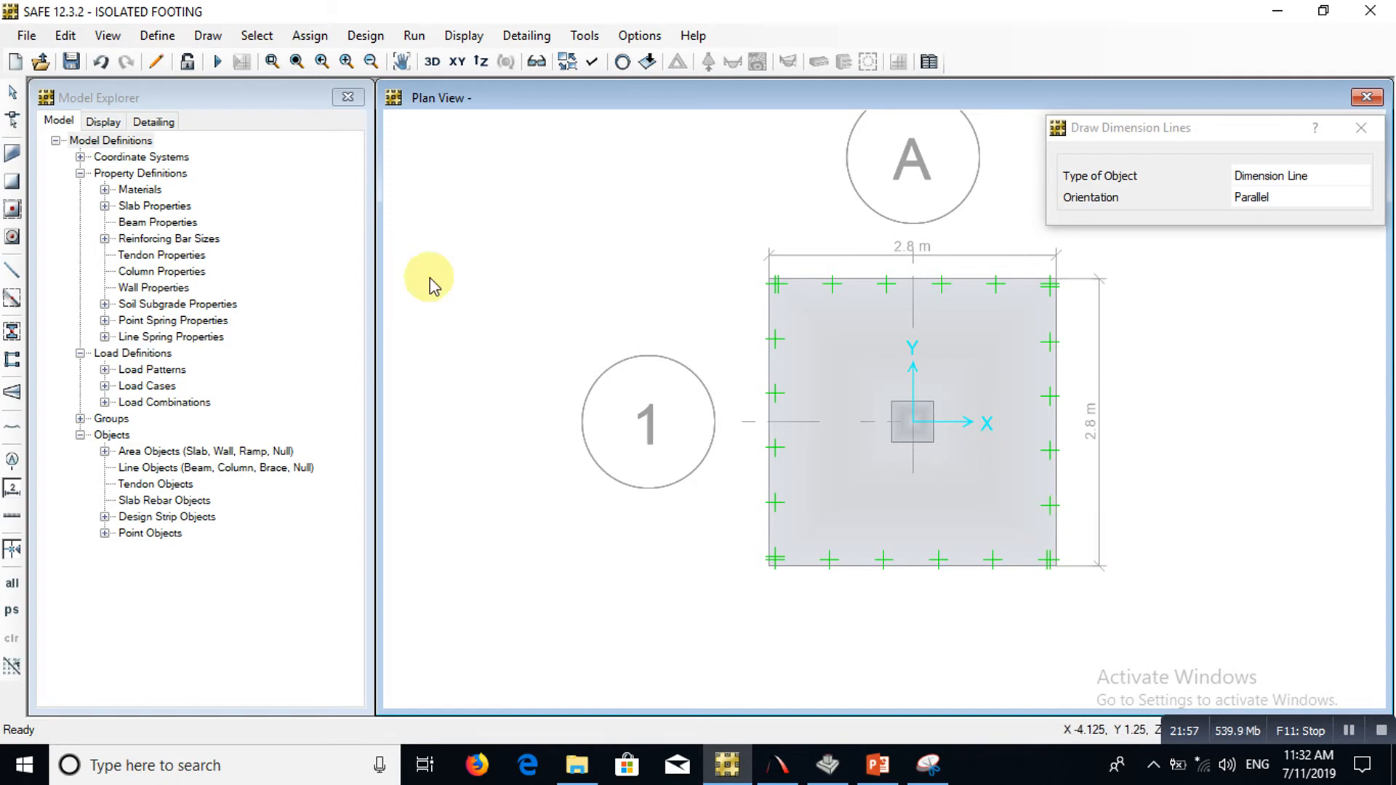
click(14, 95)
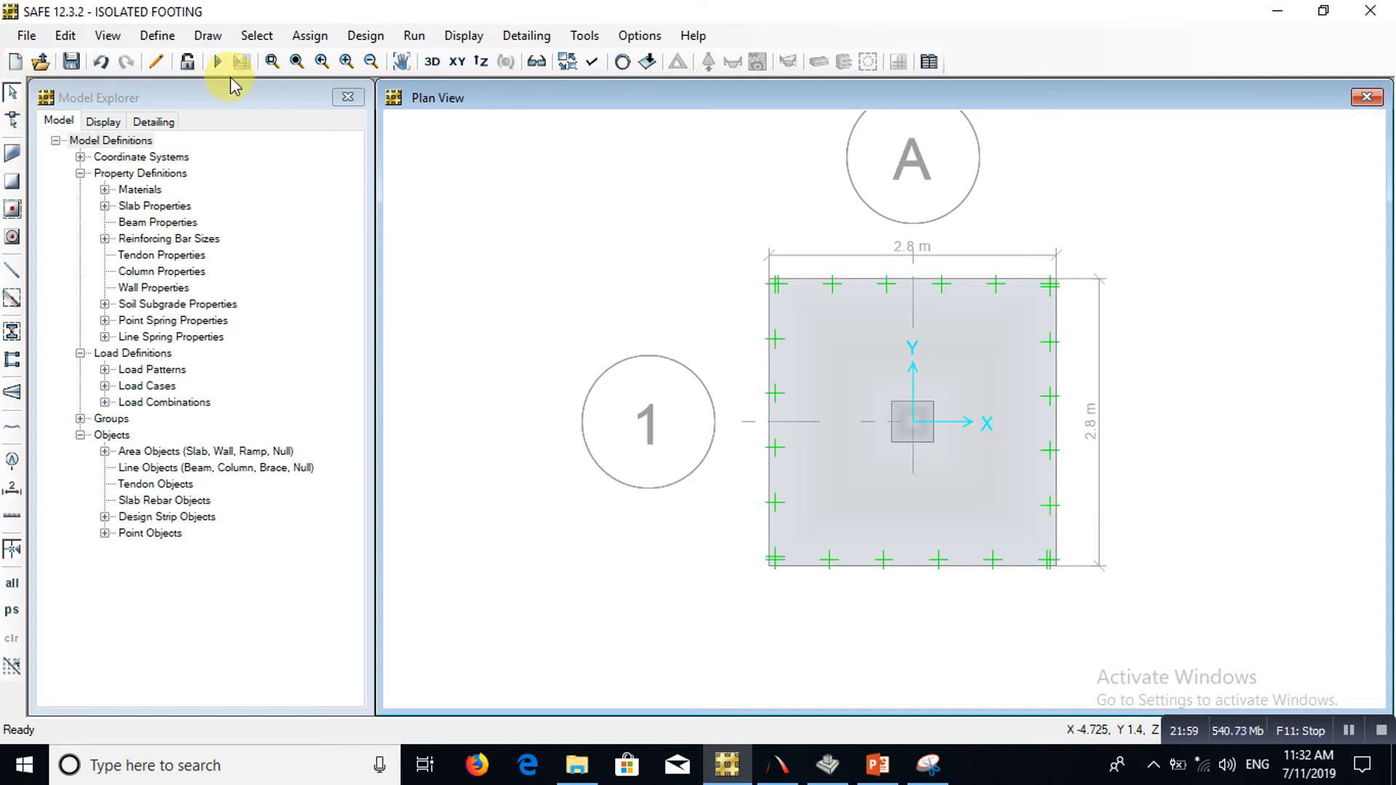
Rerun the analysis, check the SERVICE LOAD soil pressure contours at the footing's centre, and return to the undeformed plan view
click(217, 63)
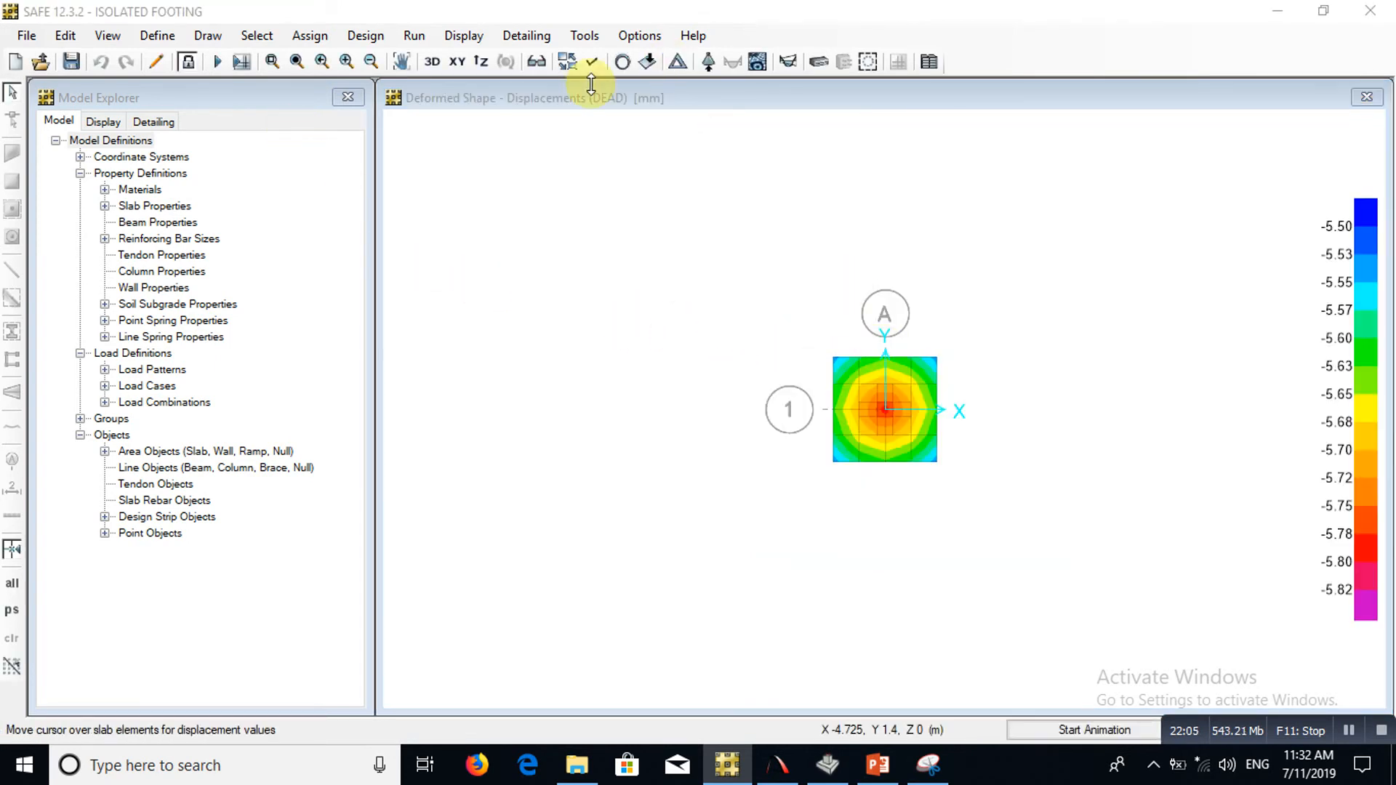
click(708, 61)
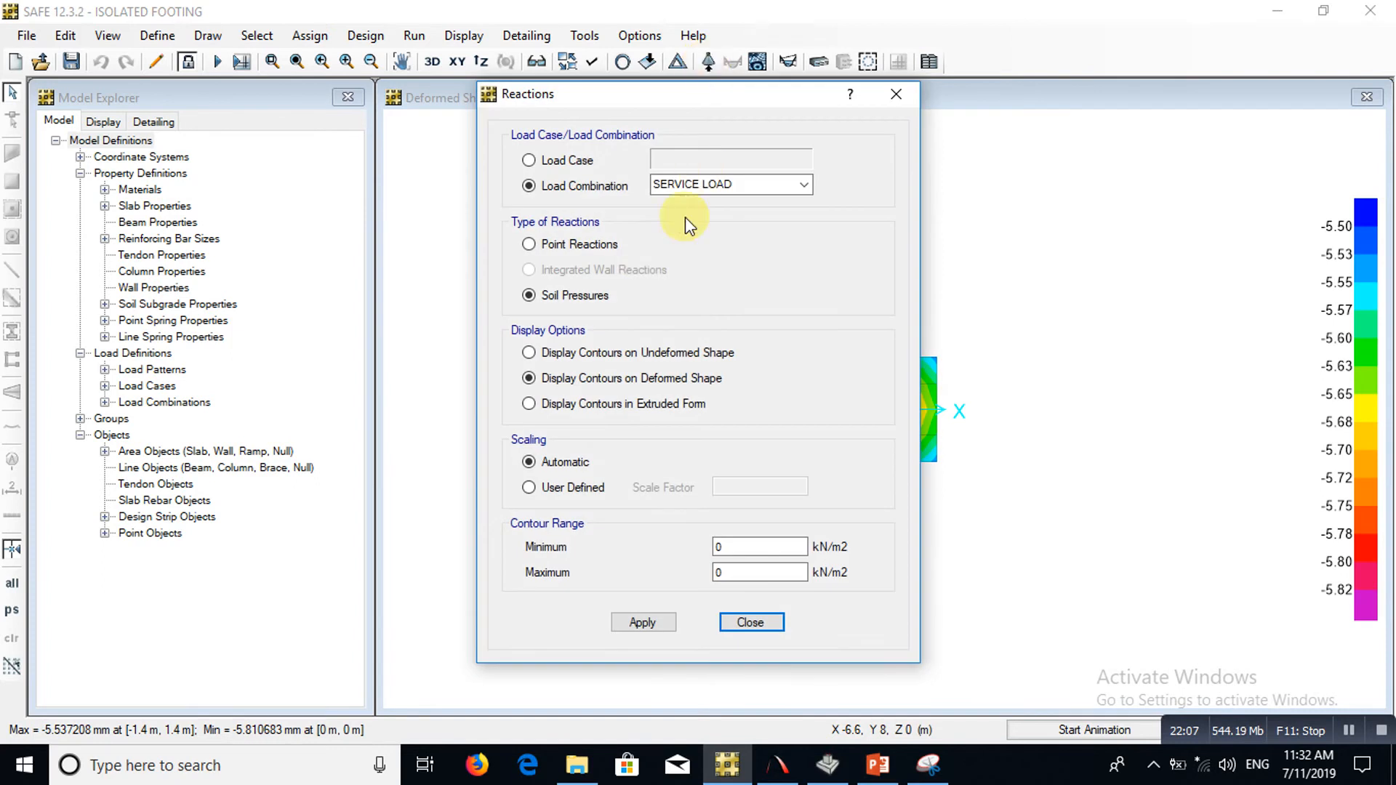
click(643, 623)
click(736, 621)
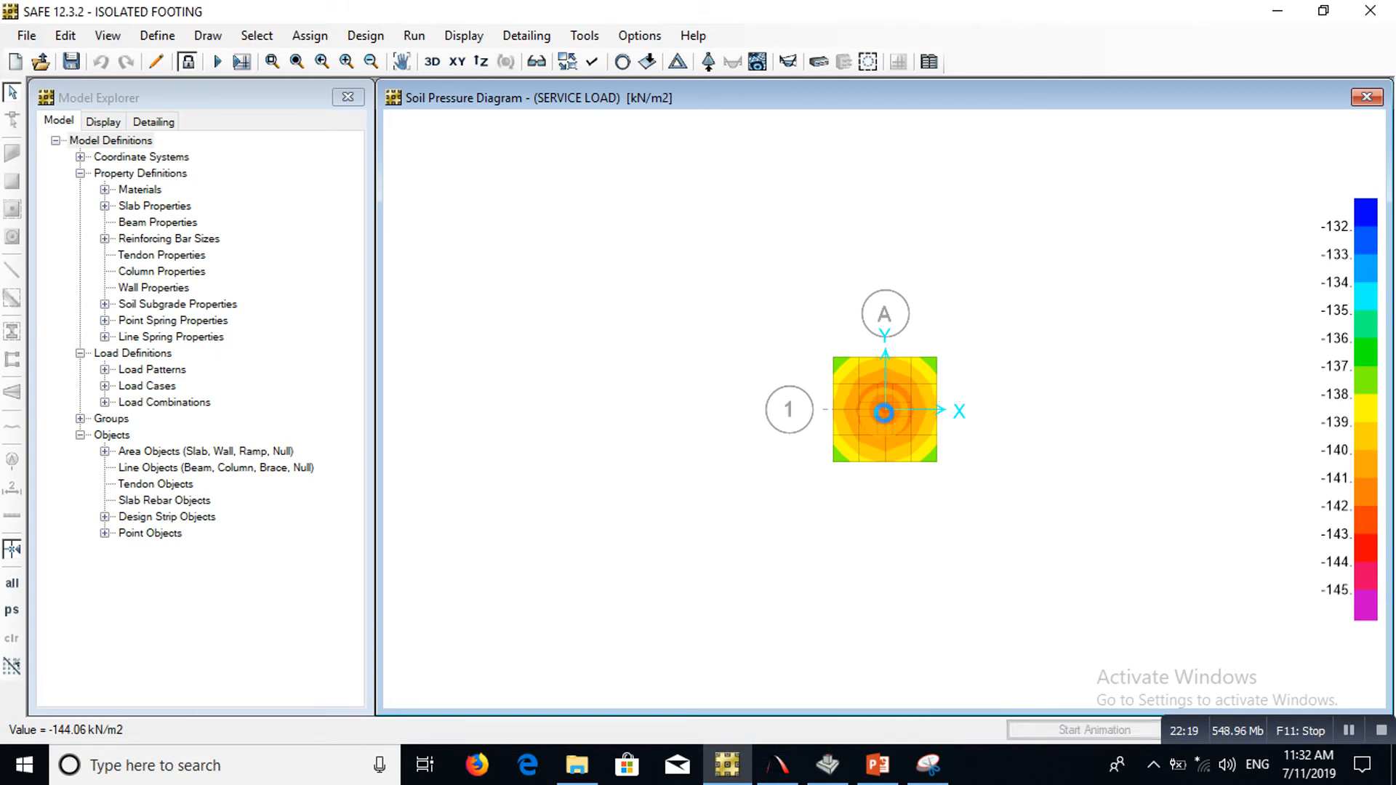
scroll(884, 413, up, 1)
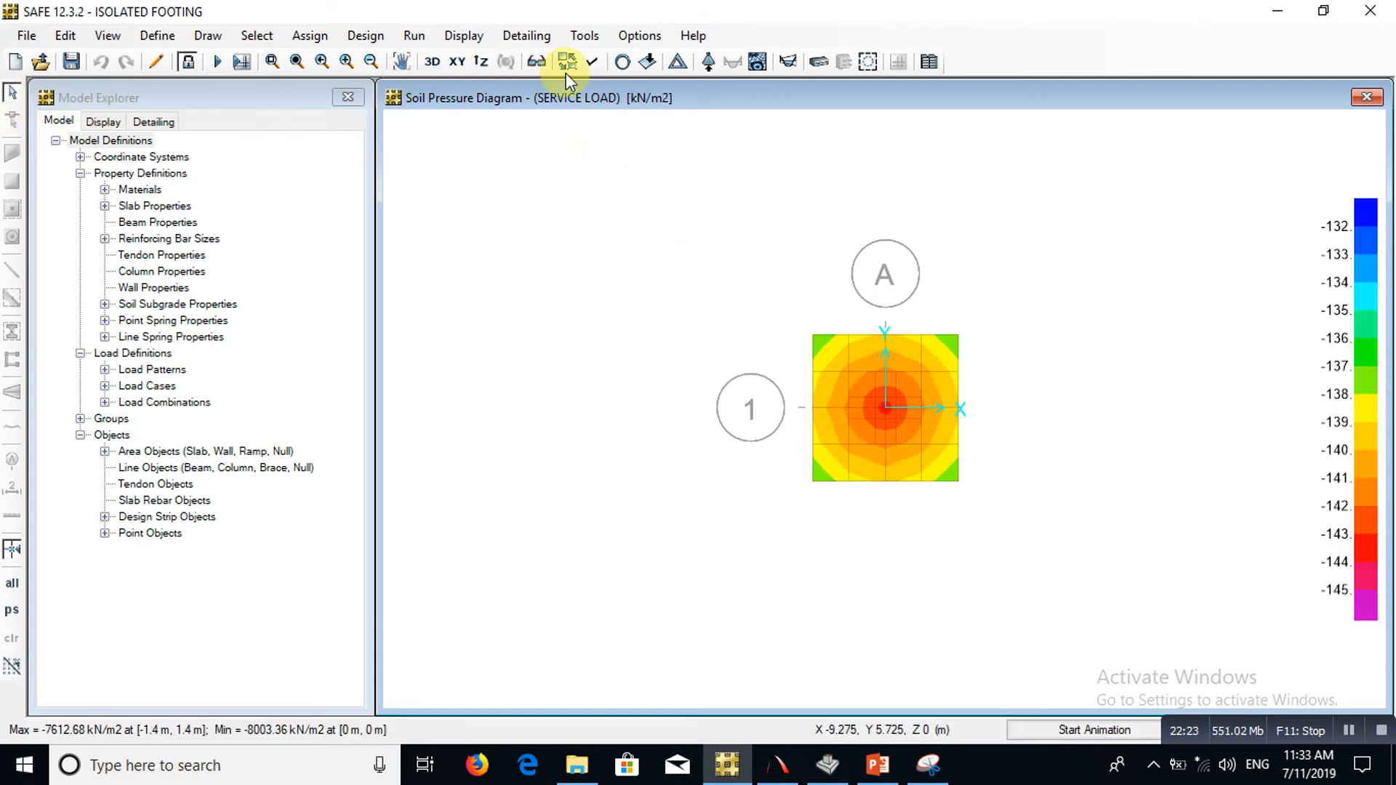
click(624, 62)
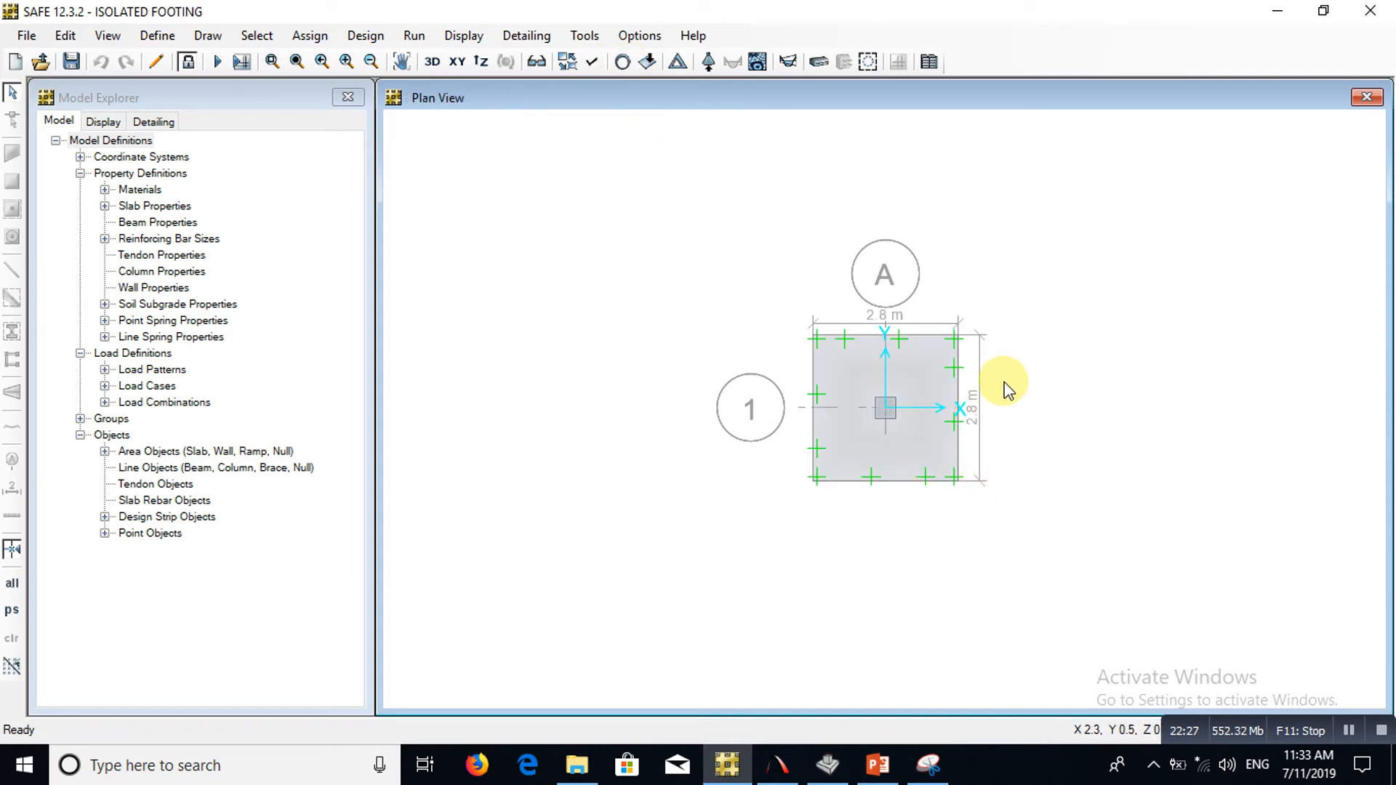
Open the slab design display with a Finite Element Based design basis, showing rebar above a typical uniform reinforcing specified by bar size and spacing
click(818, 62)
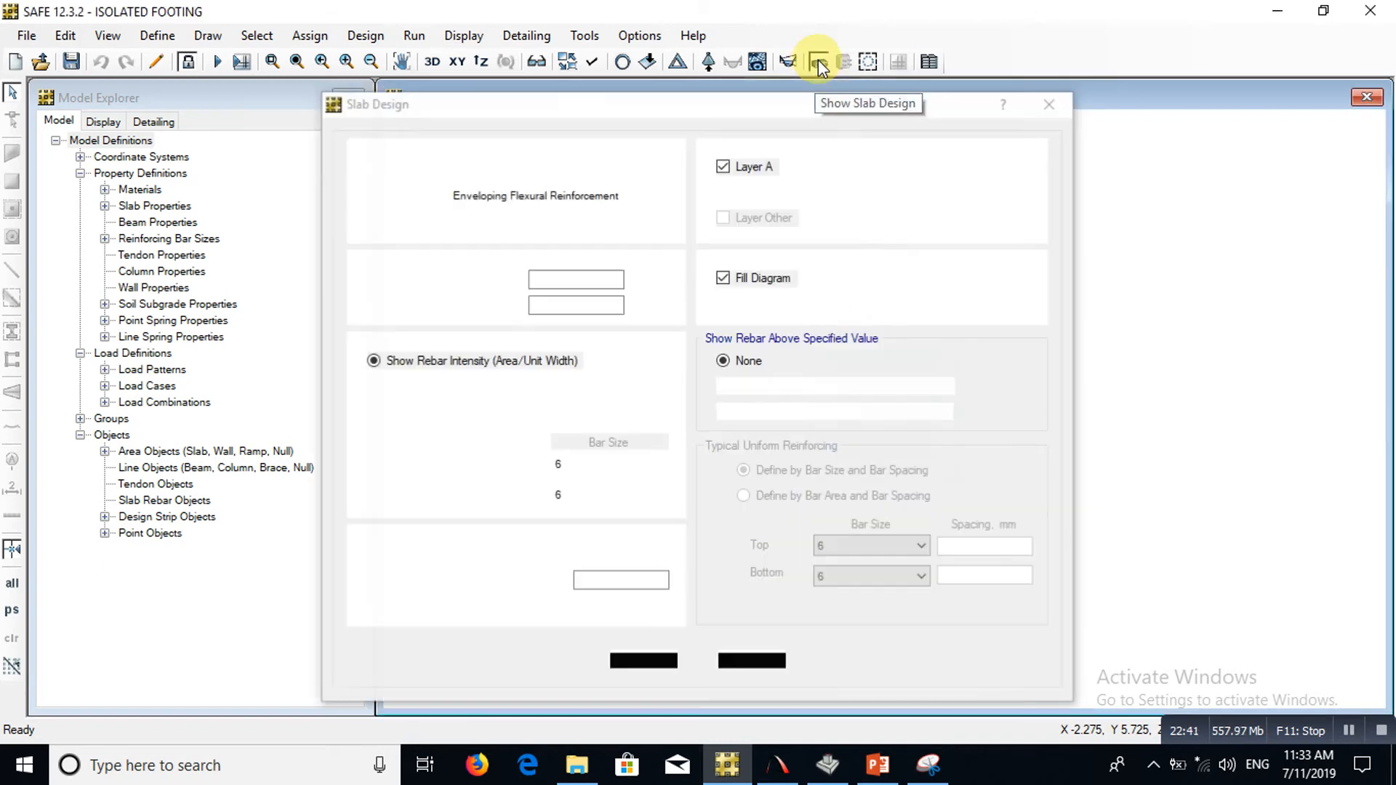
drag(818, 106, 489, 70)
click(335, 130)
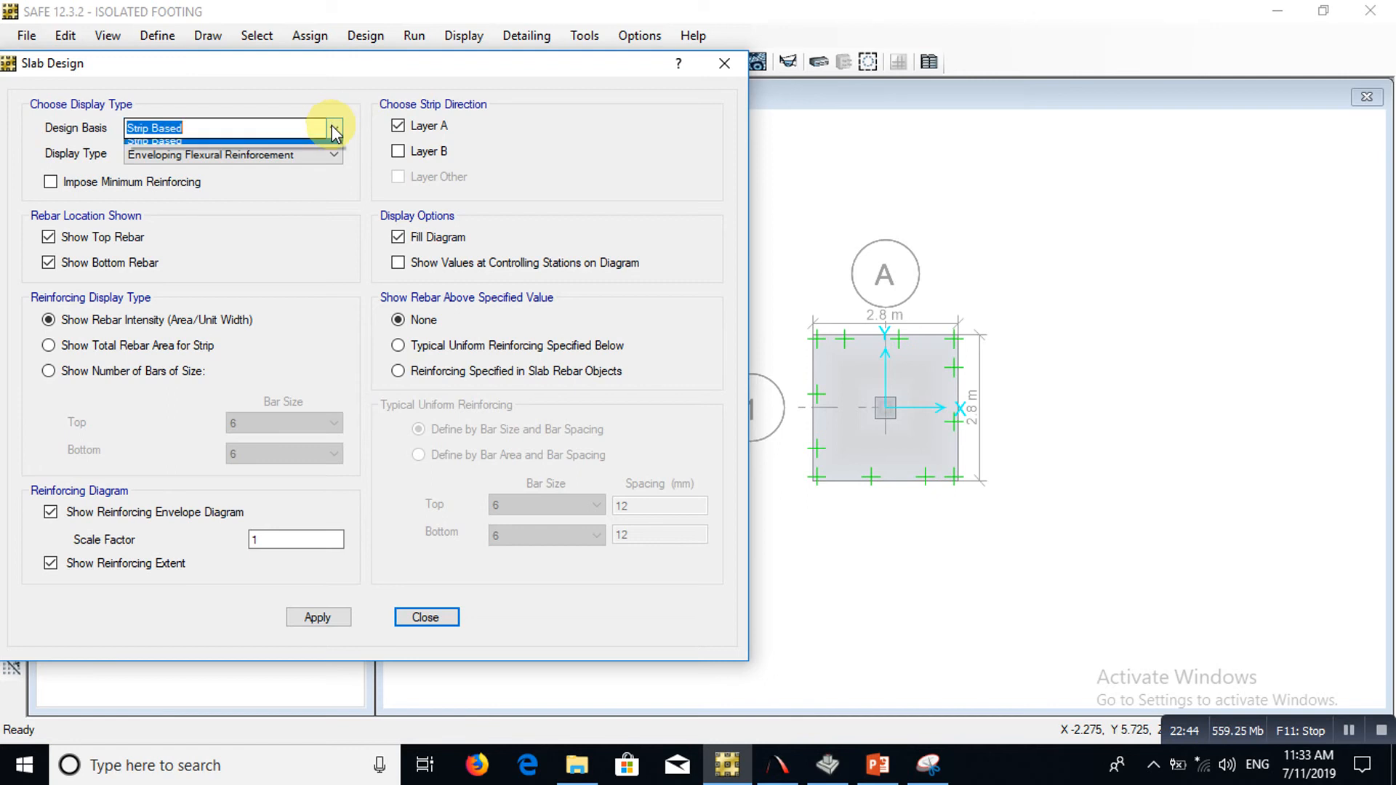
click(277, 144)
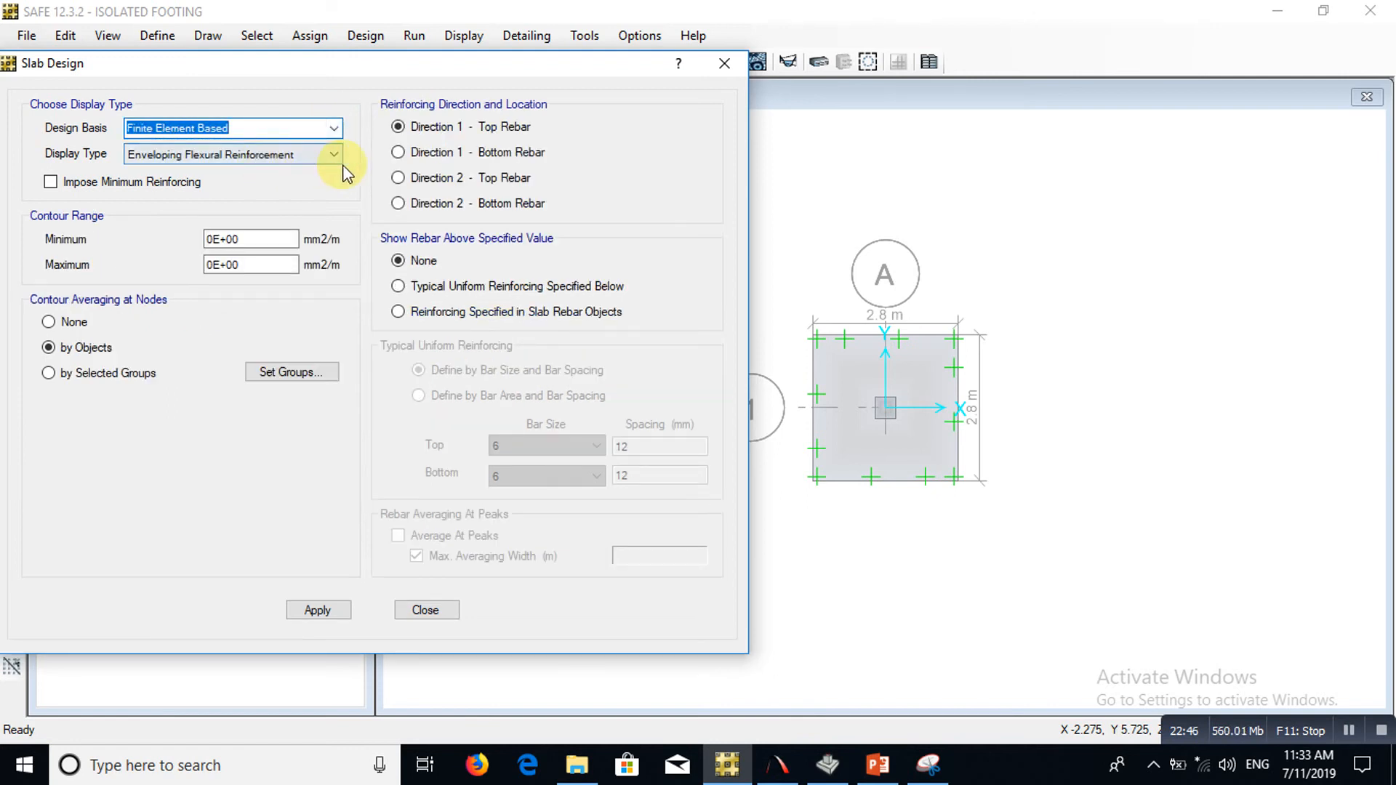
click(417, 312)
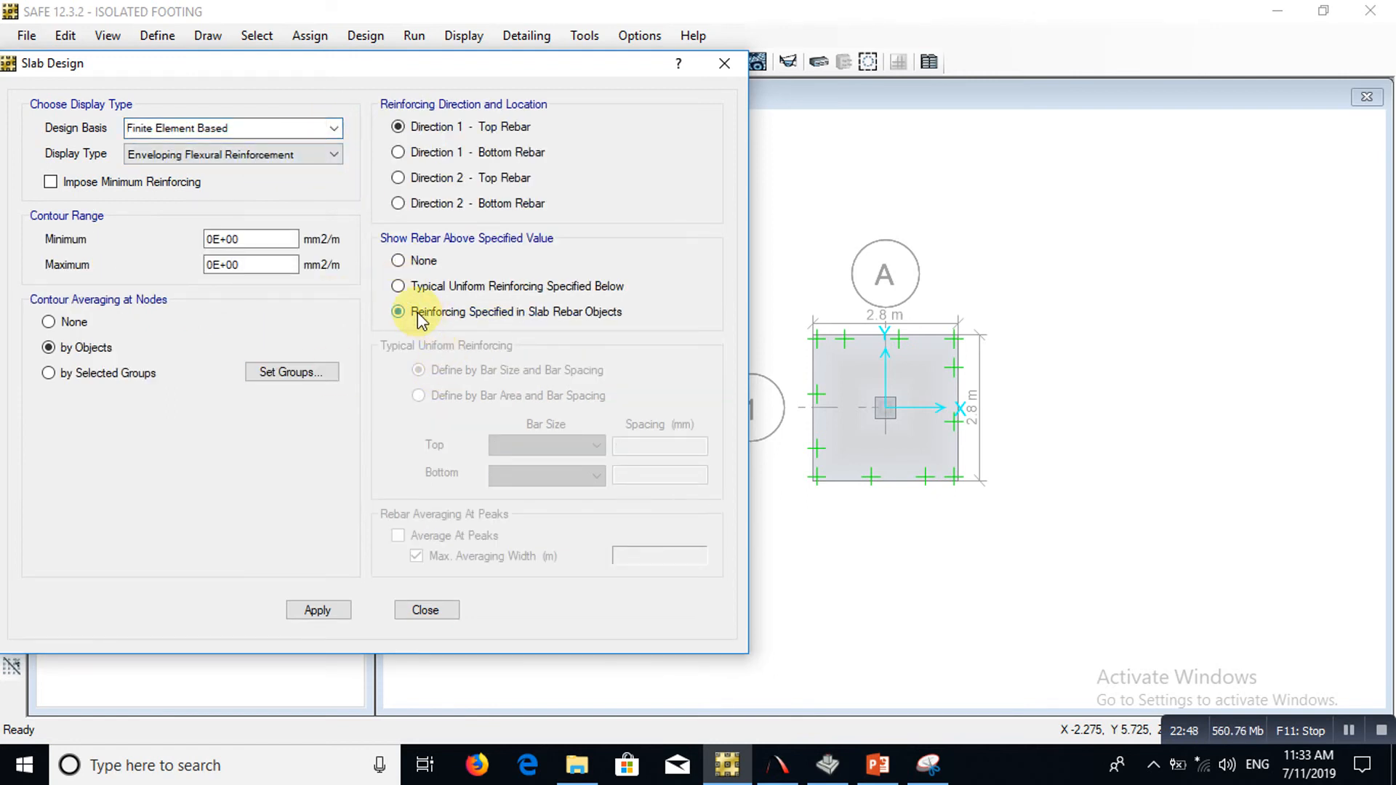
click(428, 294)
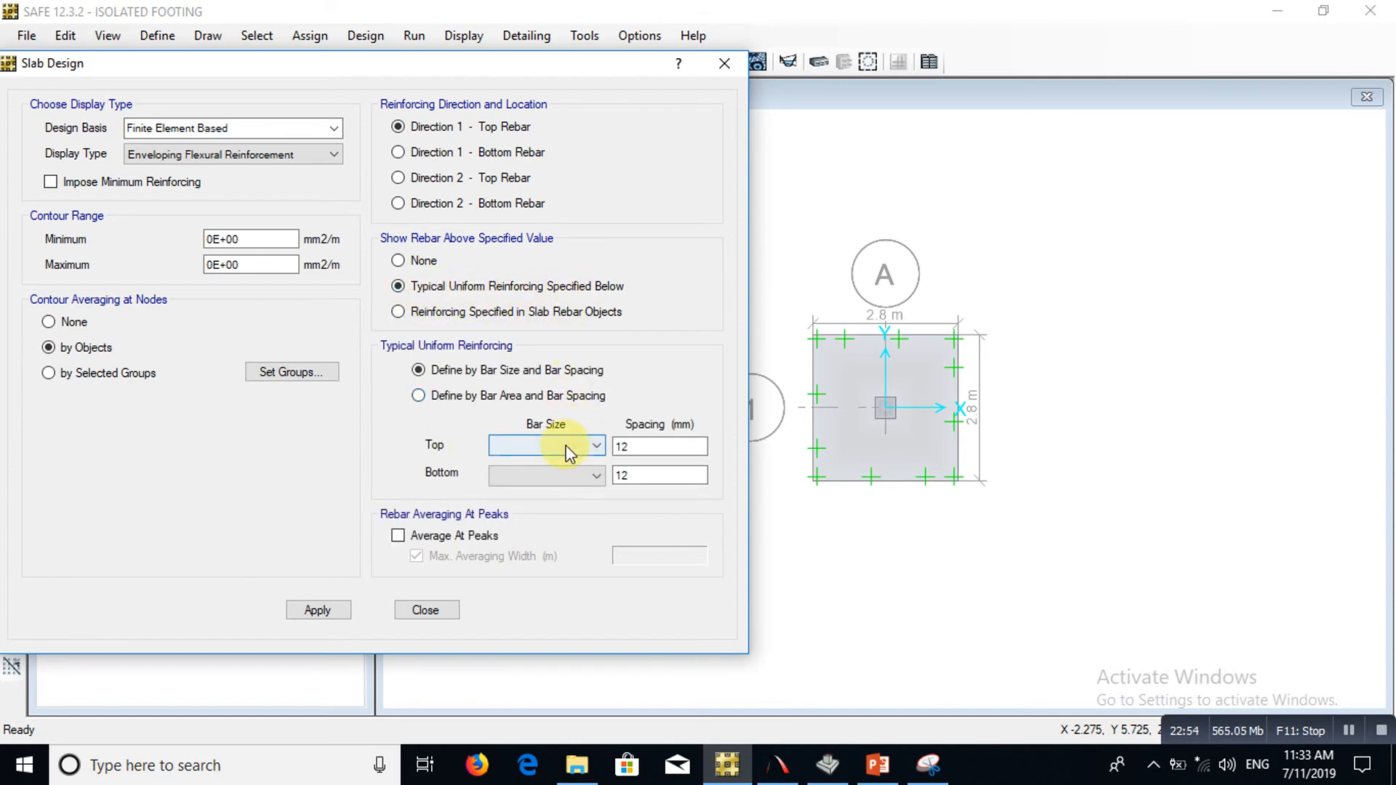
Set the typical top and bottom reinforcing to bar size 12 at 150 mm spacing and apply it for Direction 1 top rebar
click(567, 447)
click(514, 504)
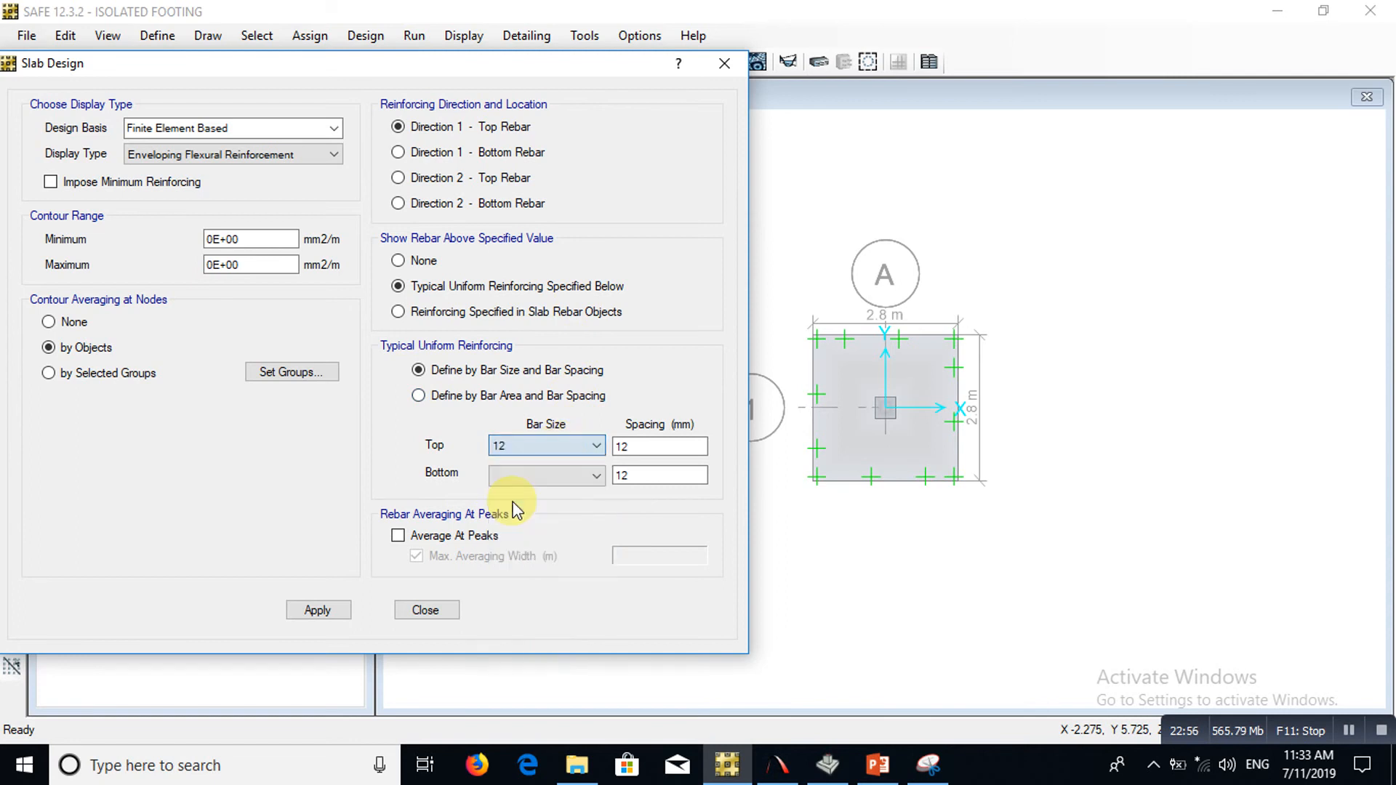
click(536, 477)
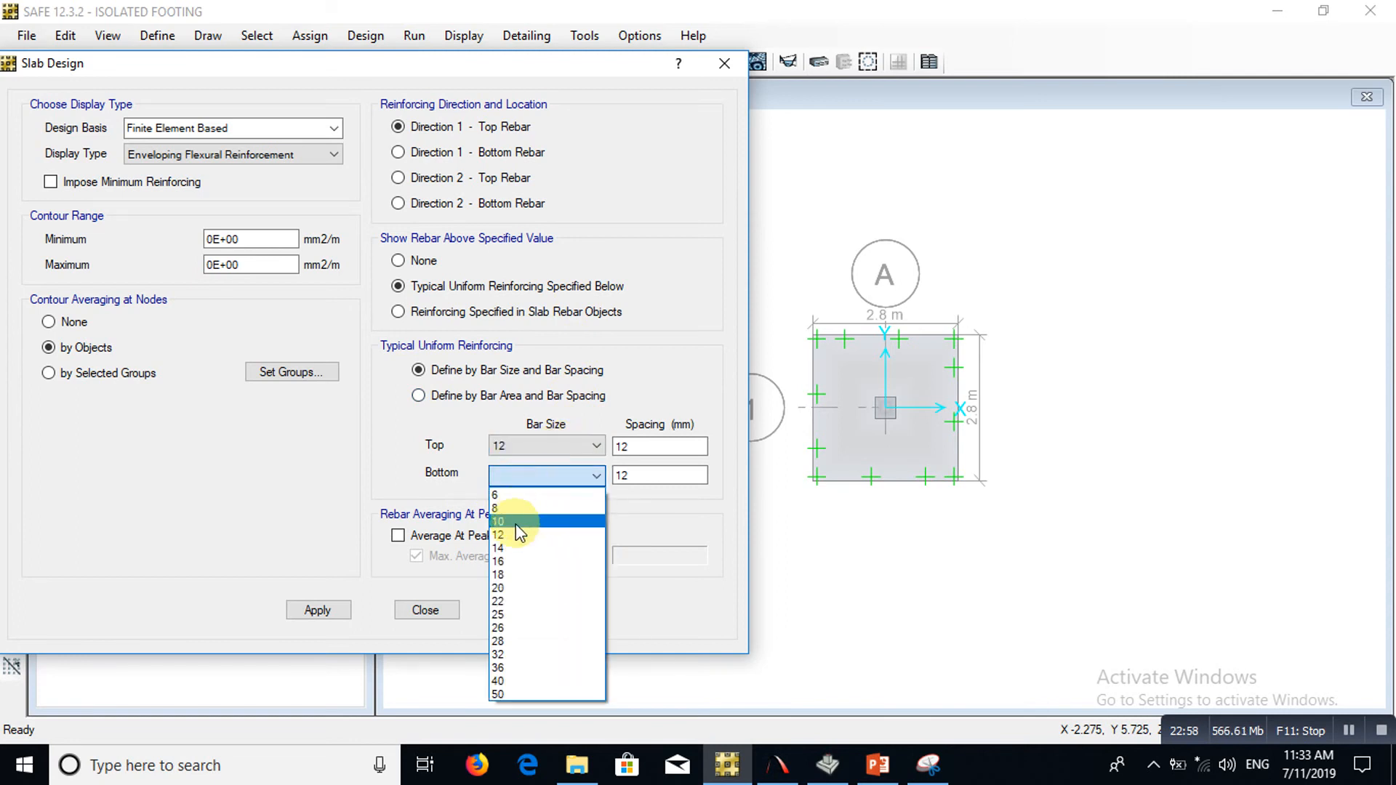
click(518, 536)
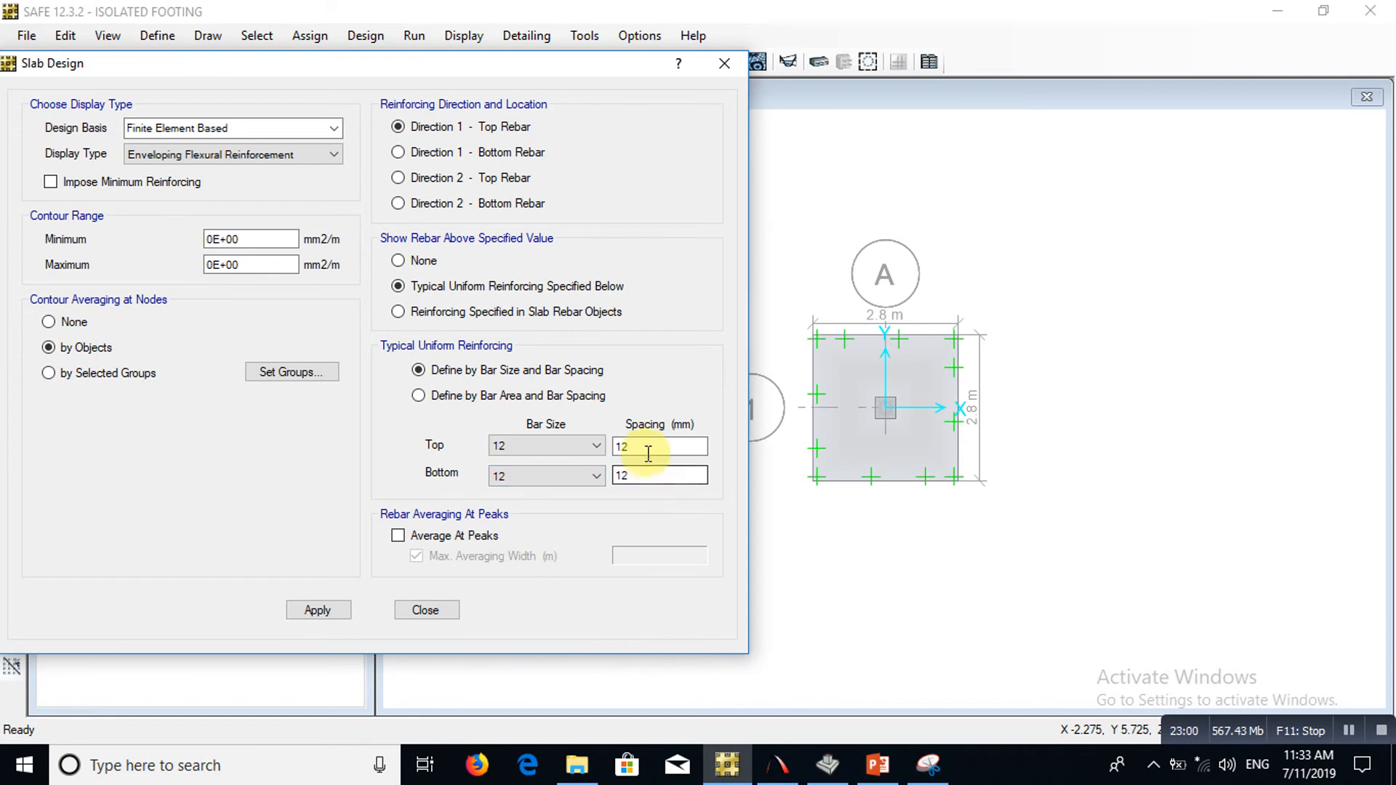
double_click(622, 447)
text(1)
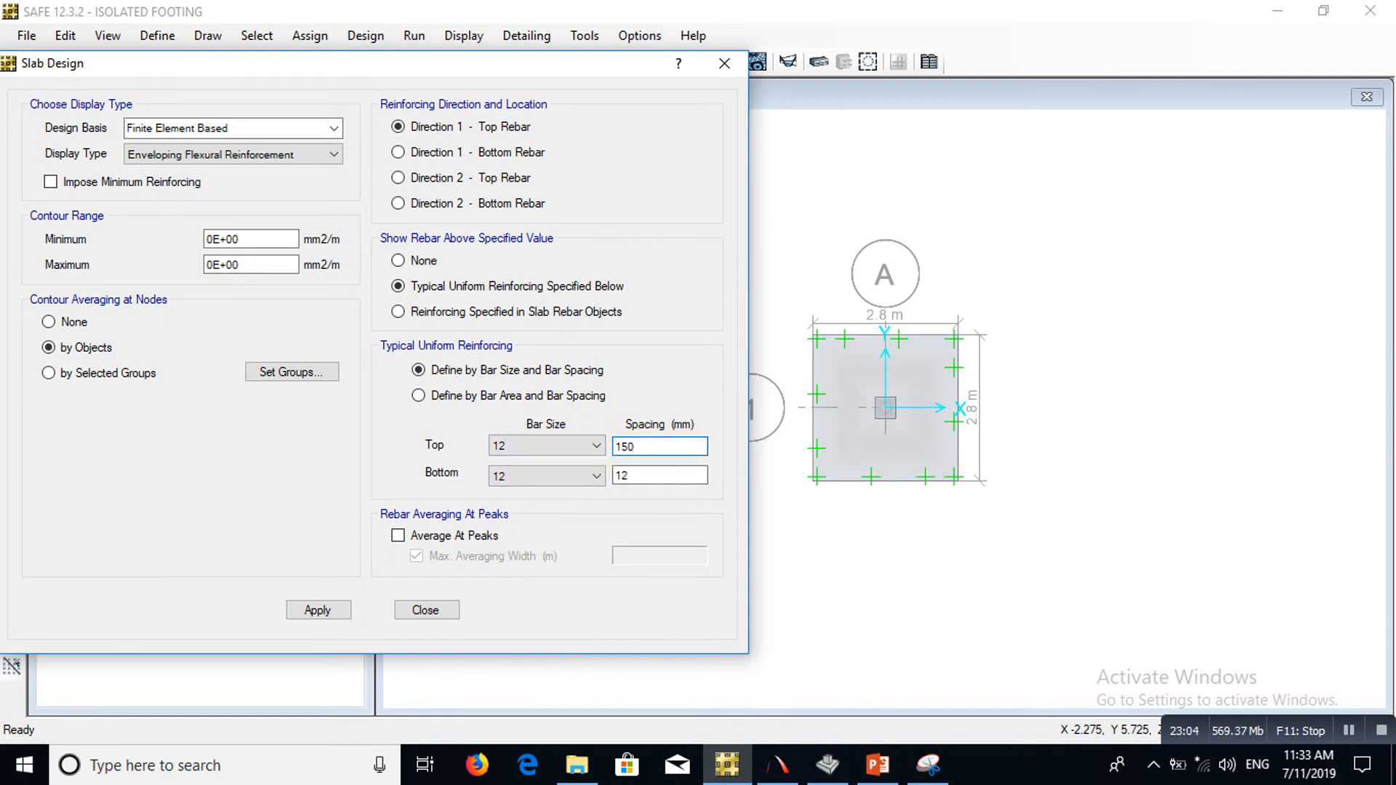
text(50)
double_click(624, 475)
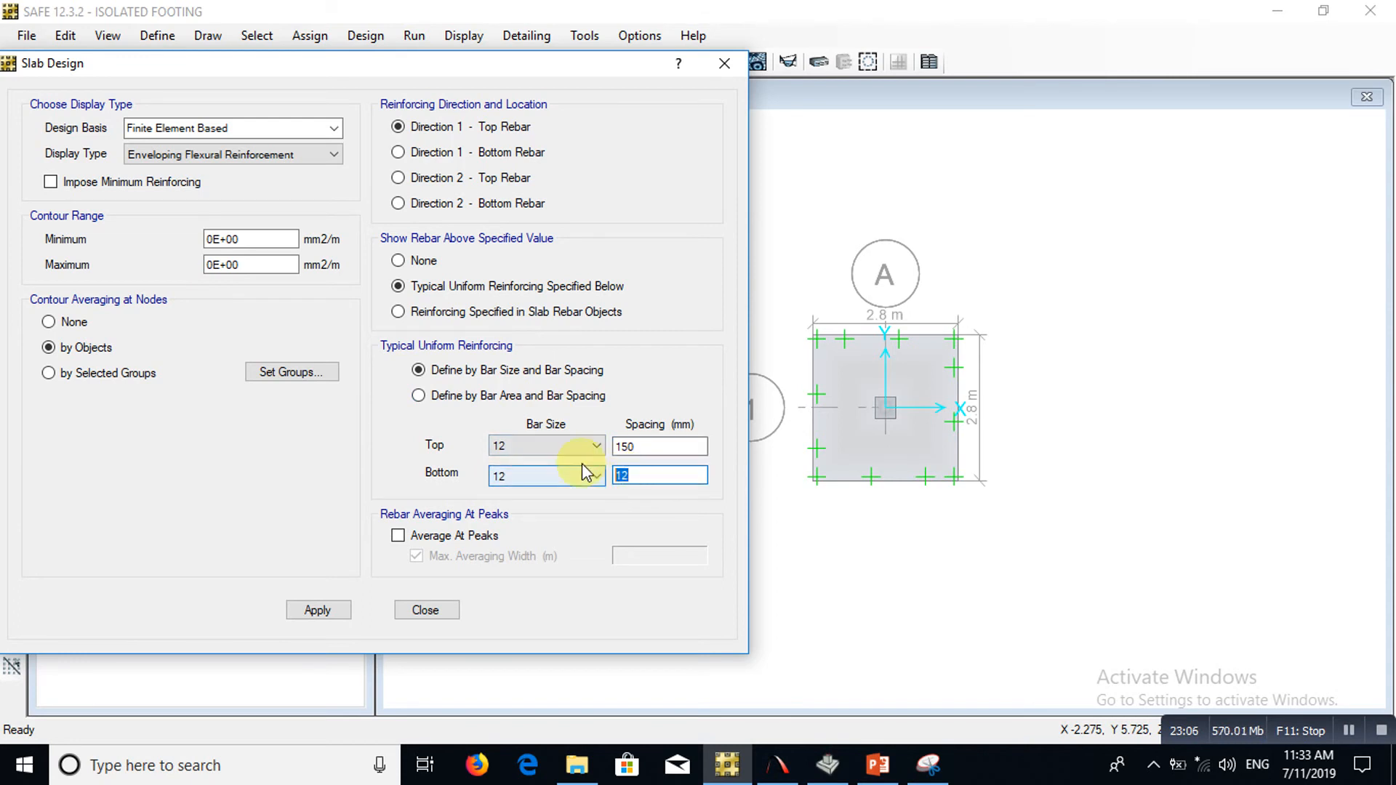
click(313, 611)
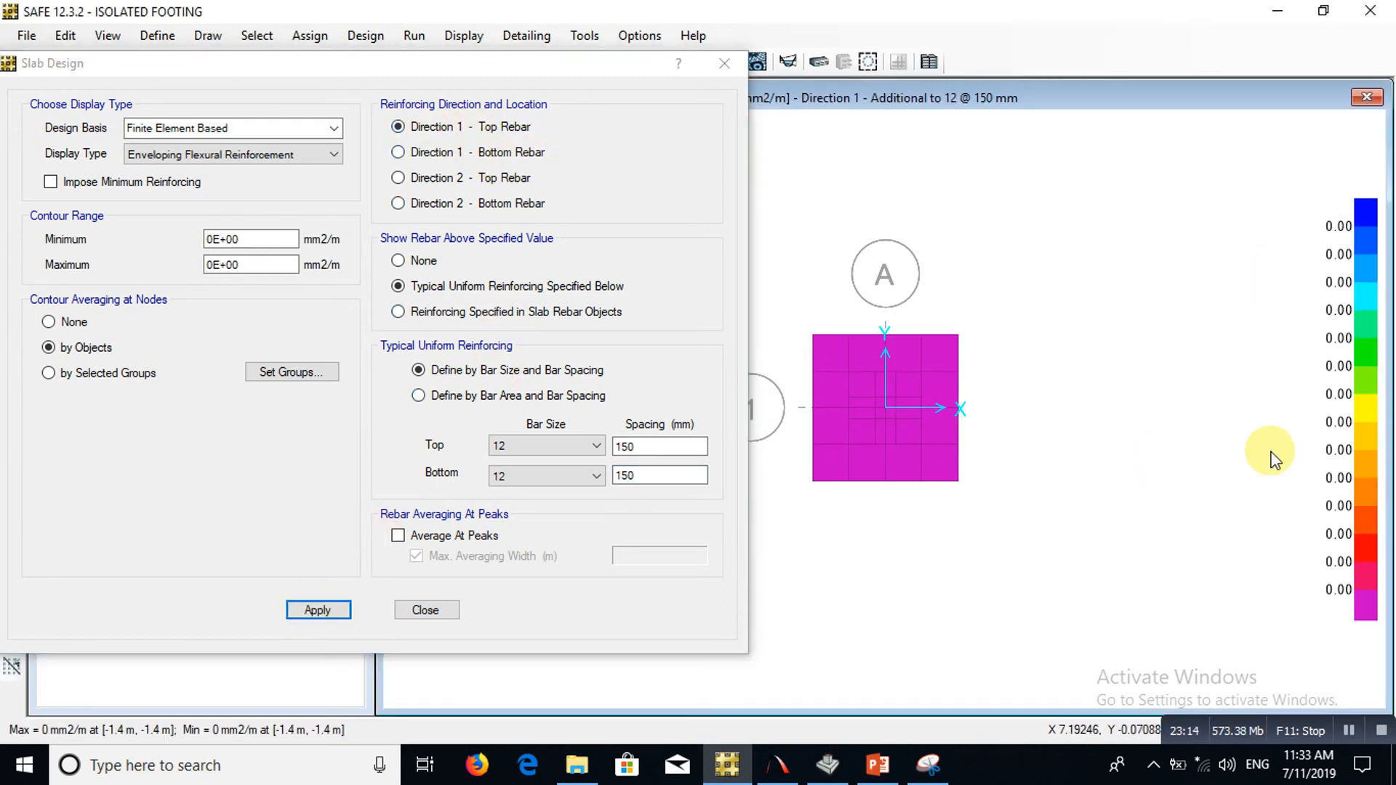
Check the additional top rebar contours on the footing in Direction 1, and display those for Direction 2
click(882, 444)
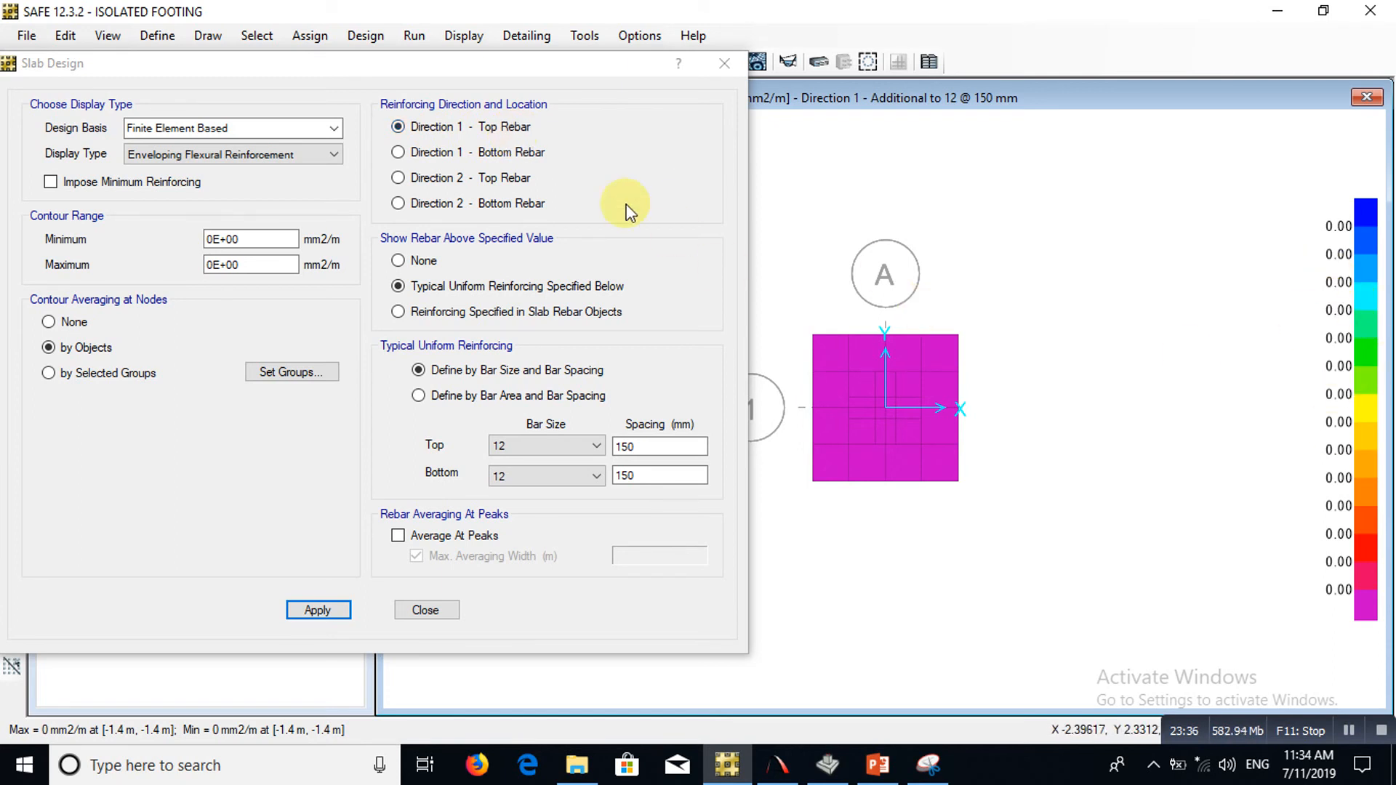
click(428, 185)
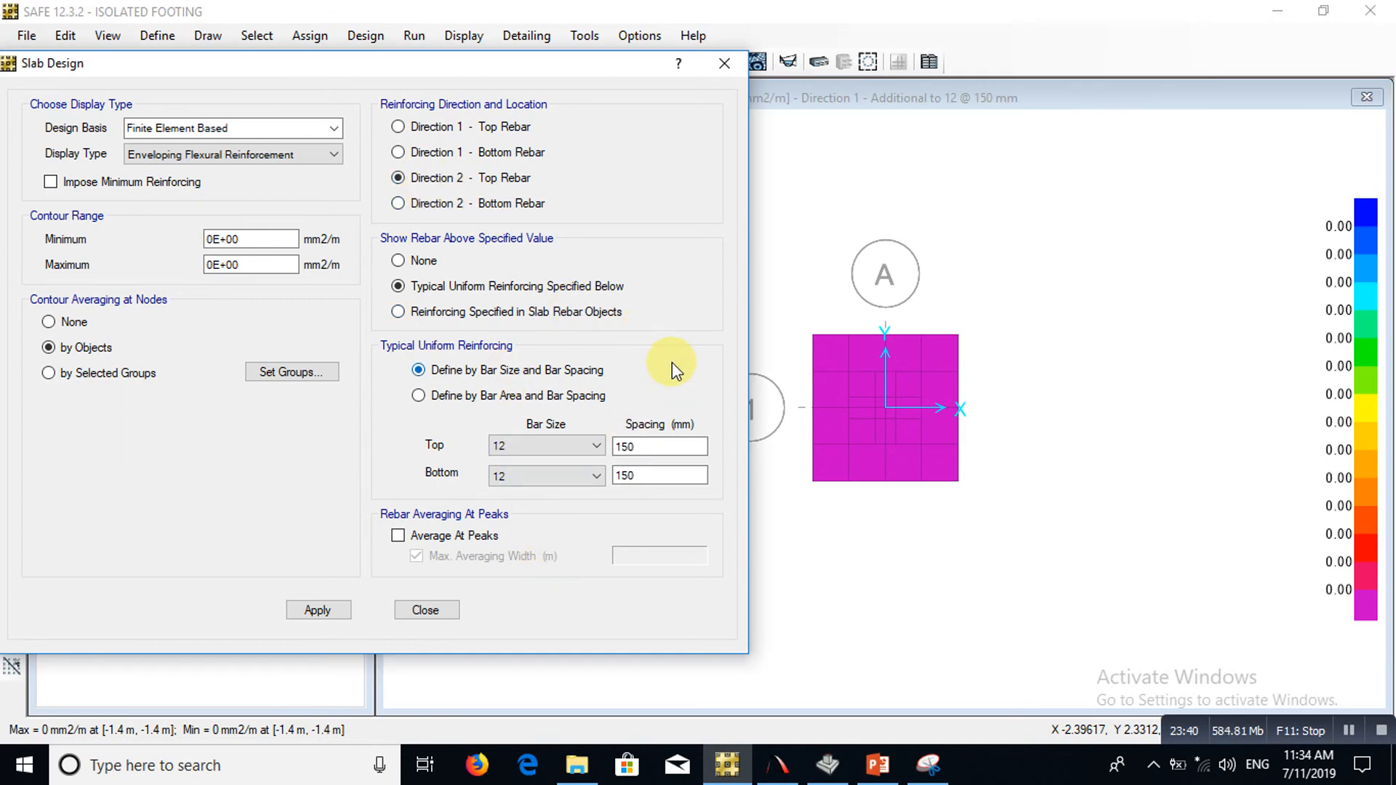
click(318, 611)
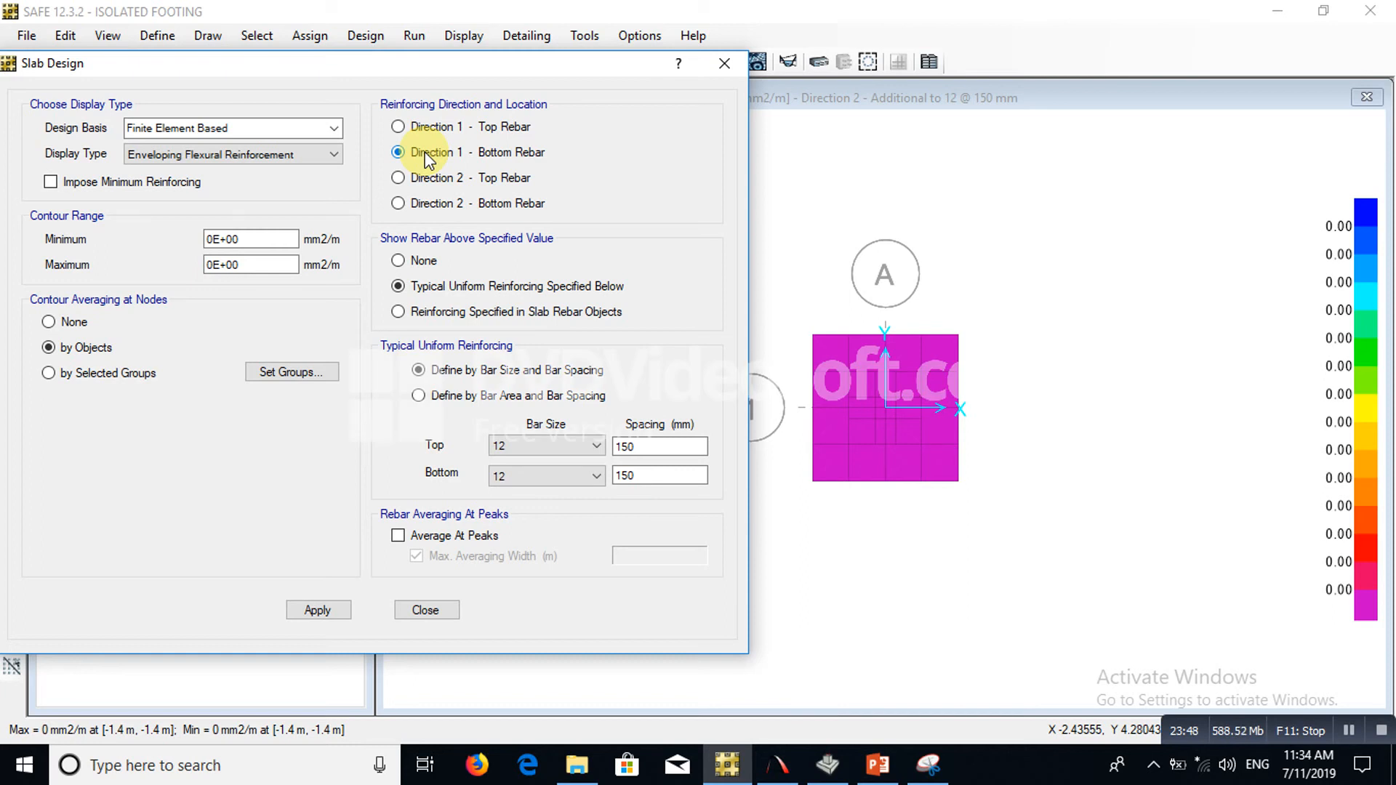
Display the Direction 1 bottom rebar contours and read the additional reinforcement required beside the column
click(336, 611)
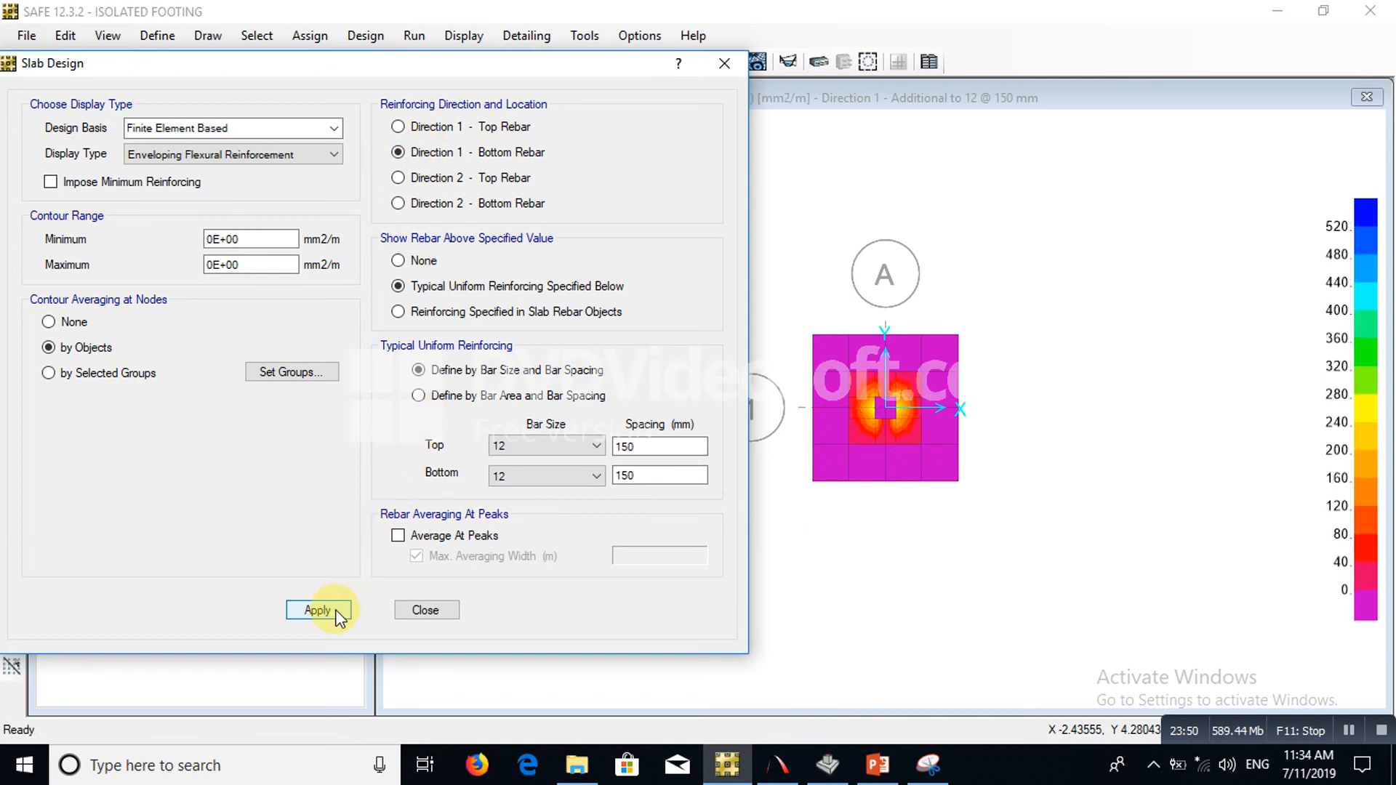
click(919, 438)
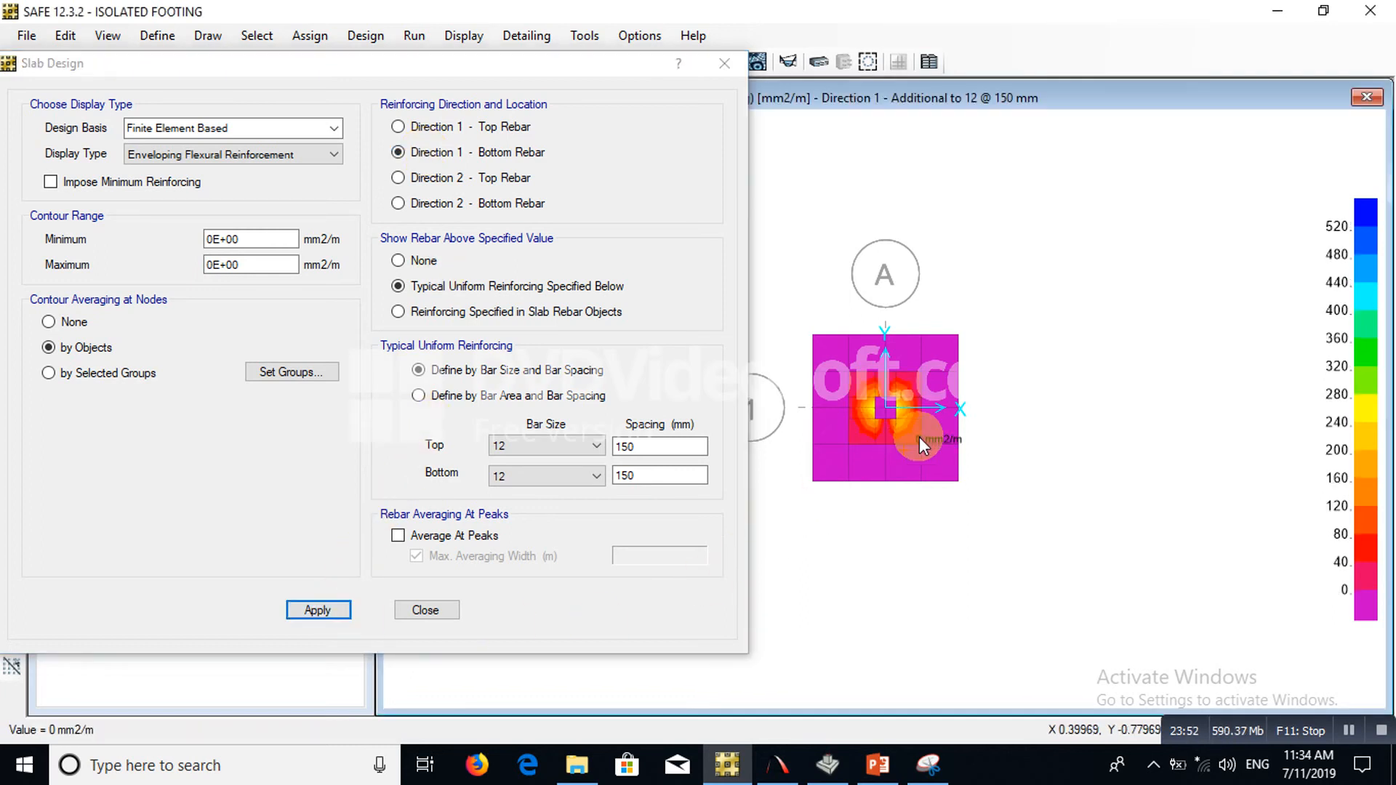
scroll(905, 409, up, 2)
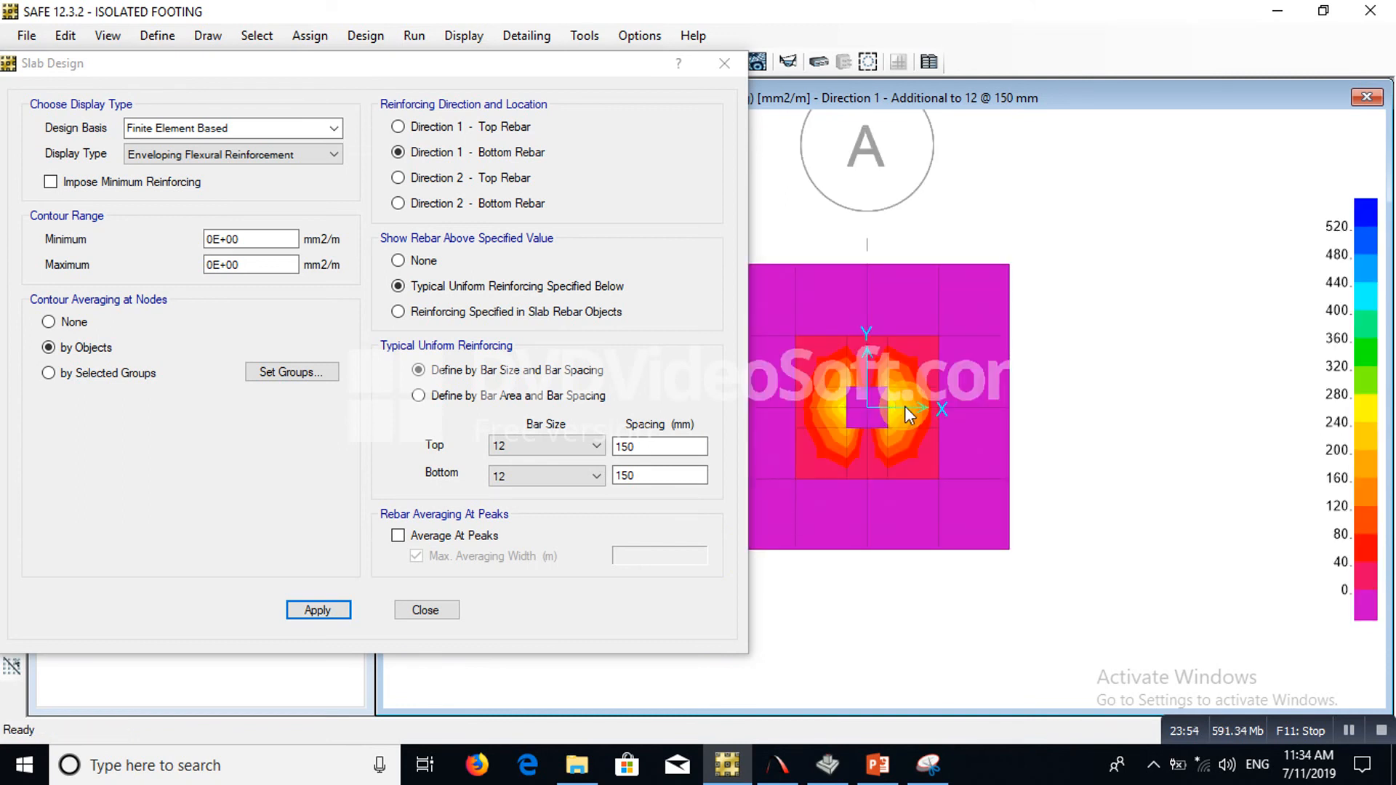
mouse_move(897, 399)
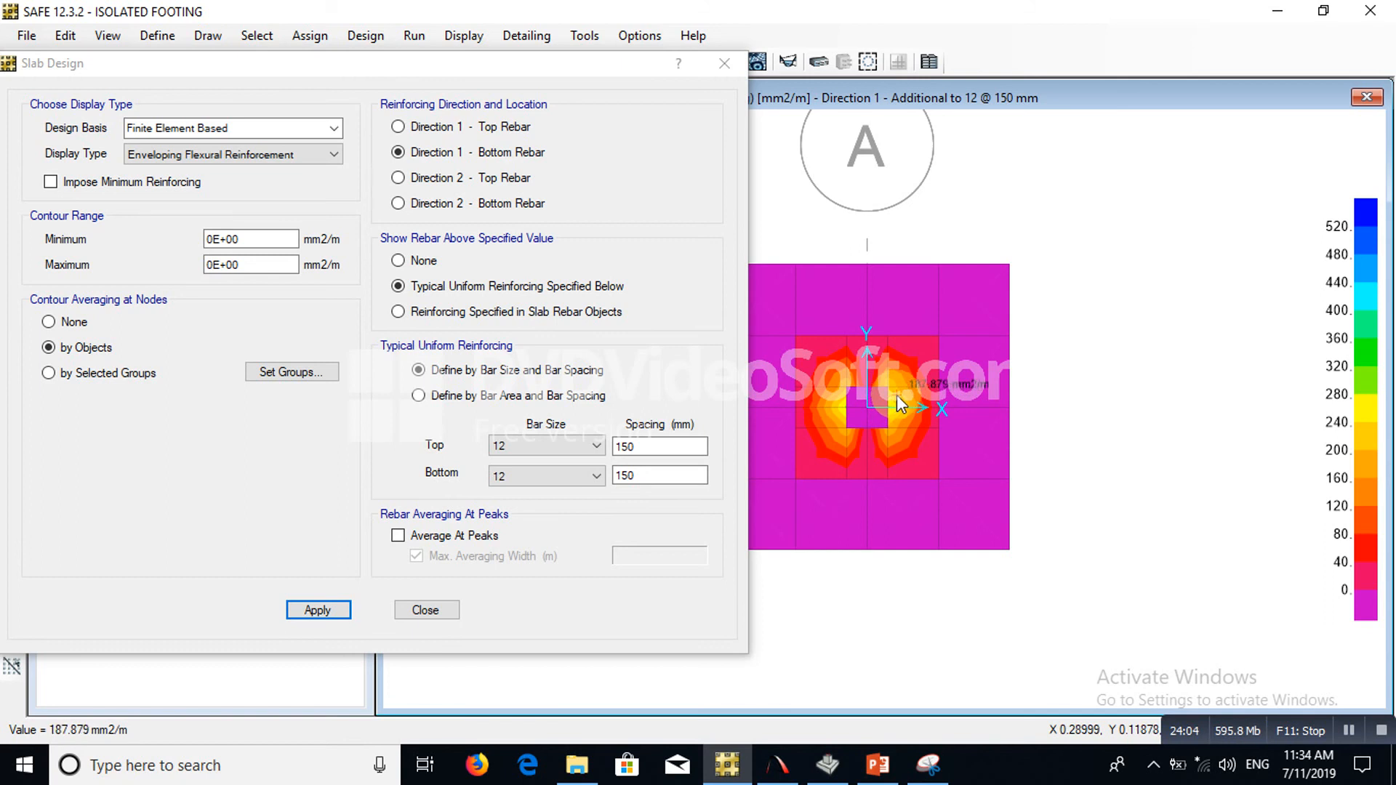
Display the Direction 2 bottom rebar contours and examine the additional reinforcement required around the column
click(419, 208)
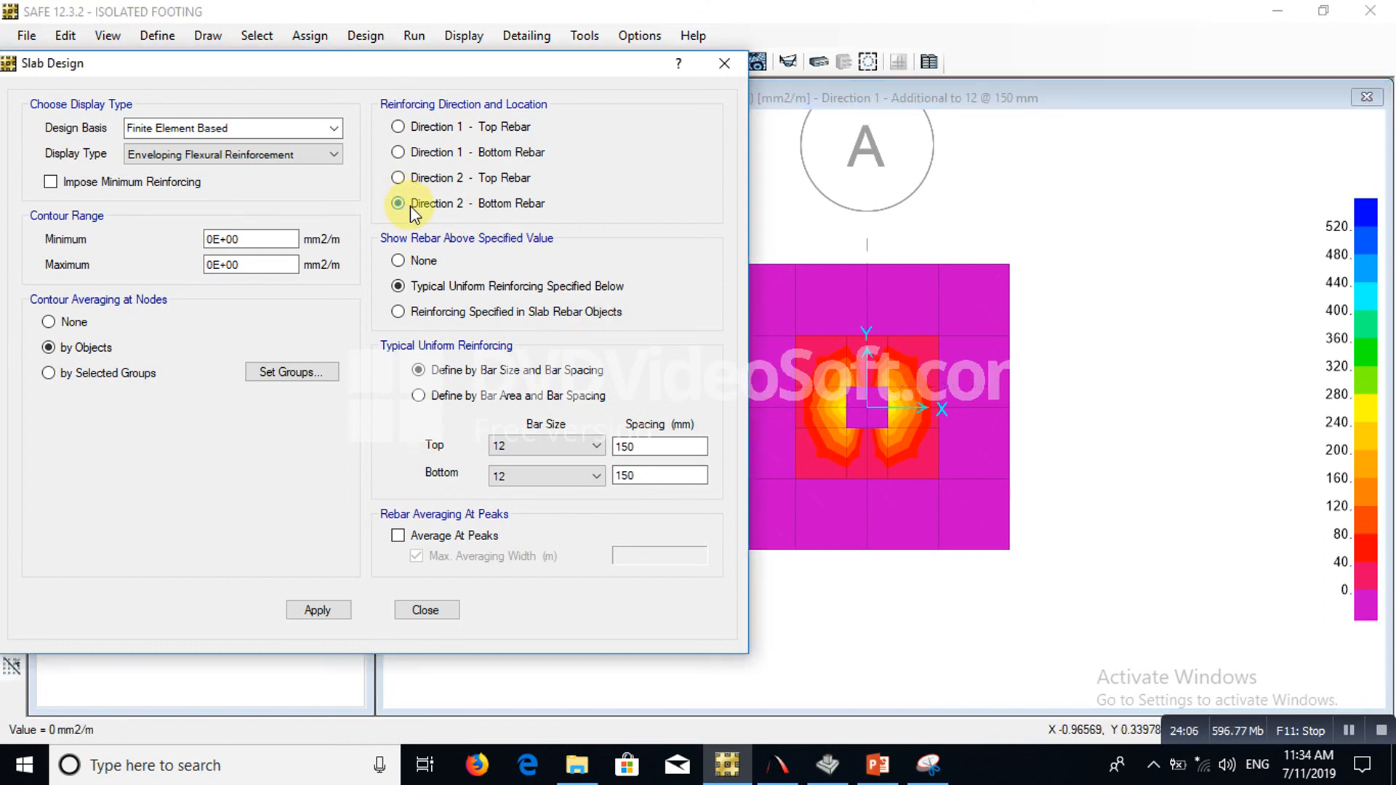
click(317, 609)
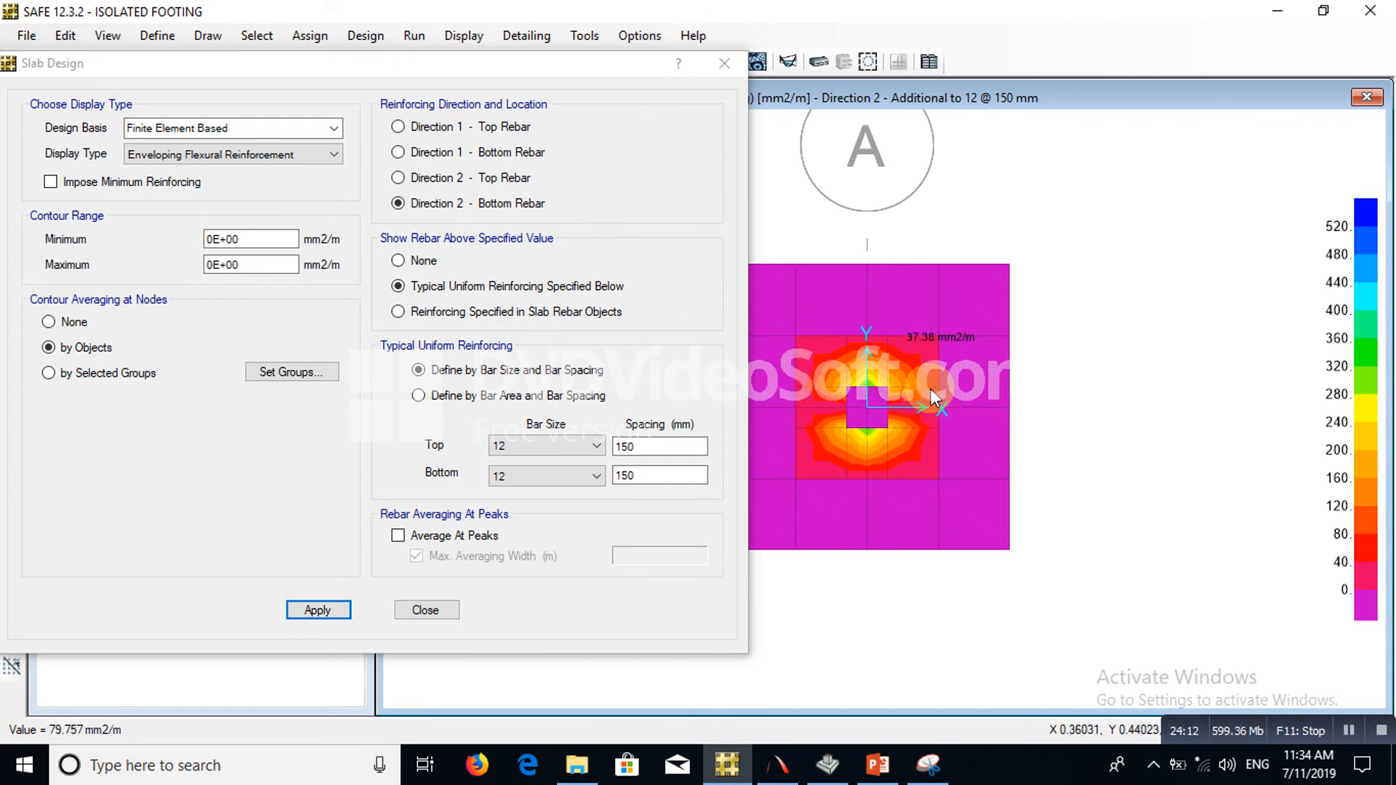
scroll(985, 473, down, 1)
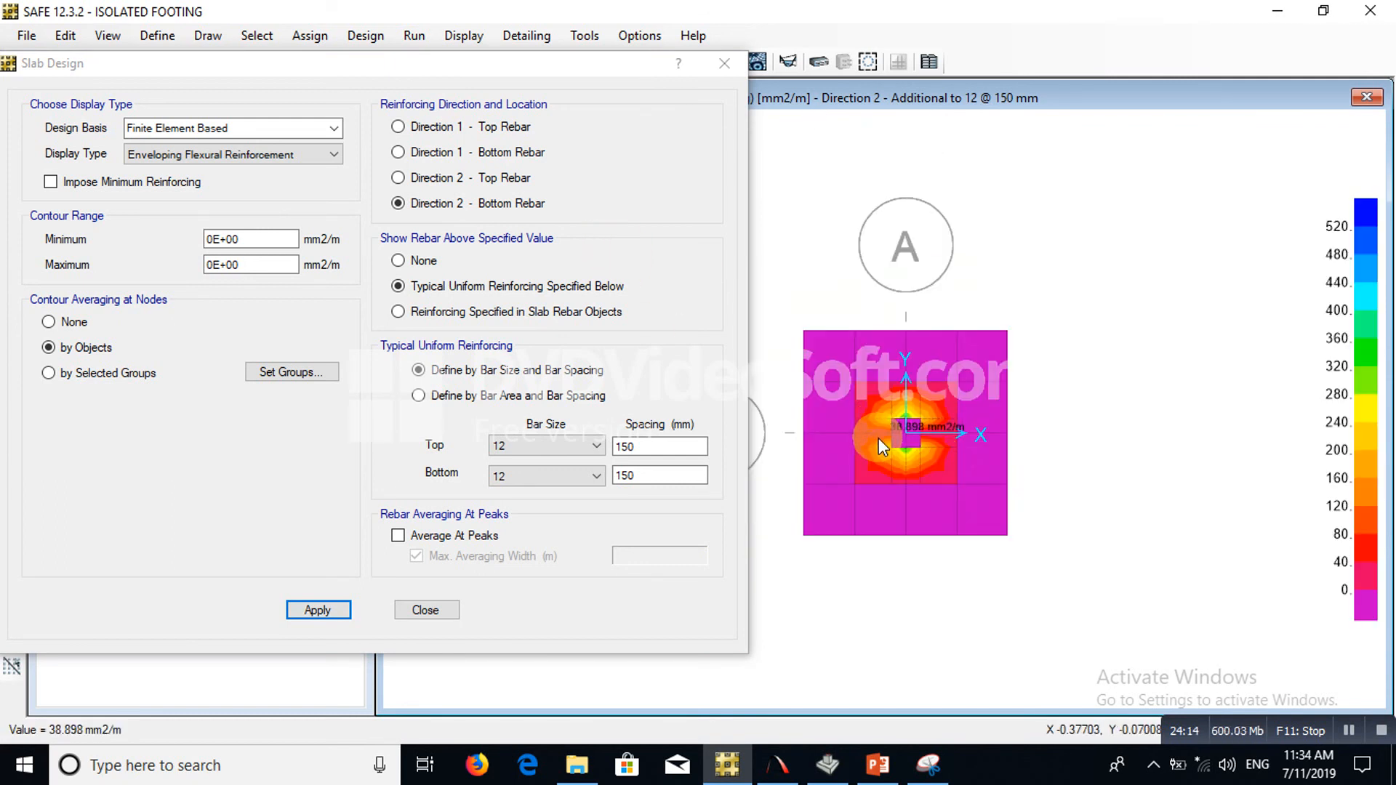
scroll(879, 438, up, 1)
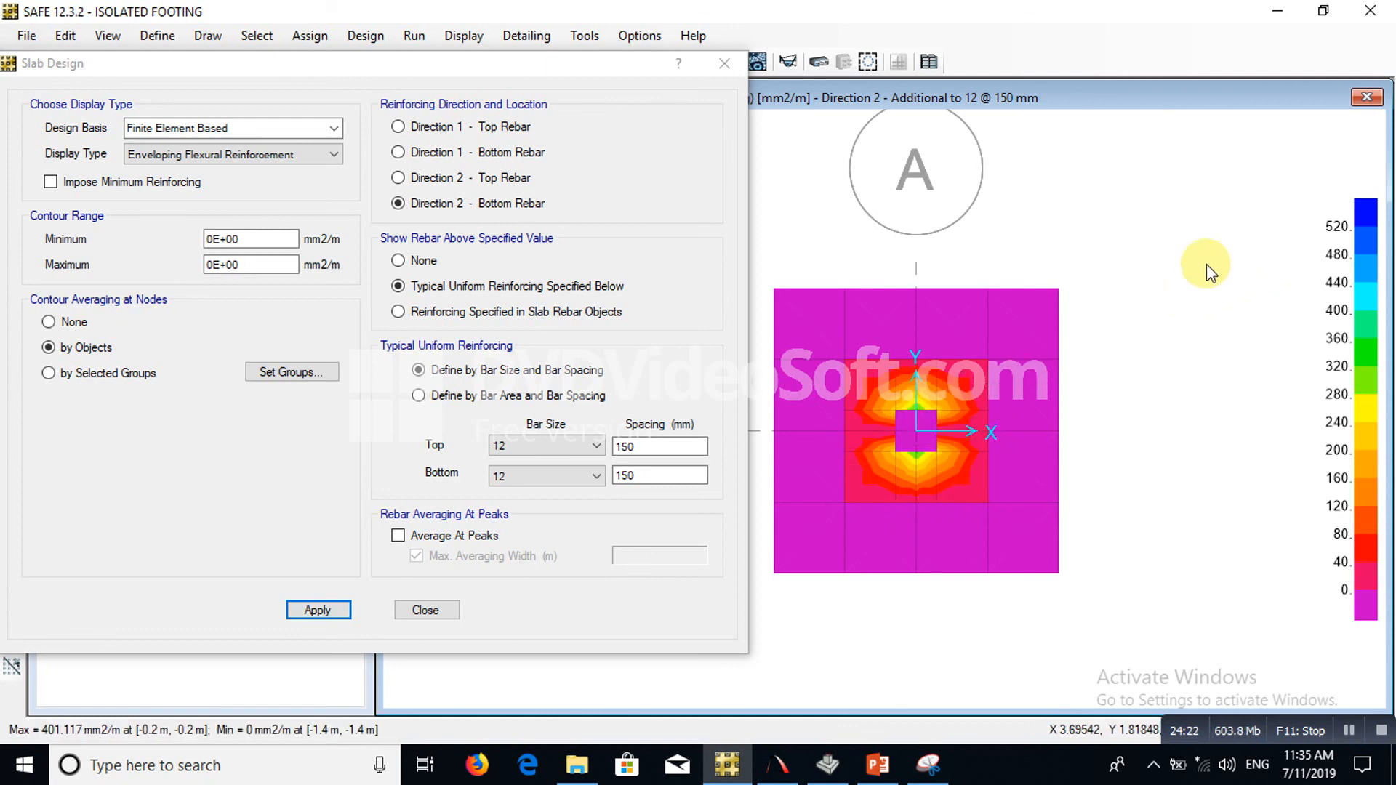
Change the typical top and bottom bar size to 16, apply it, and check the Direction 2 bottom rebar contours
click(646, 450)
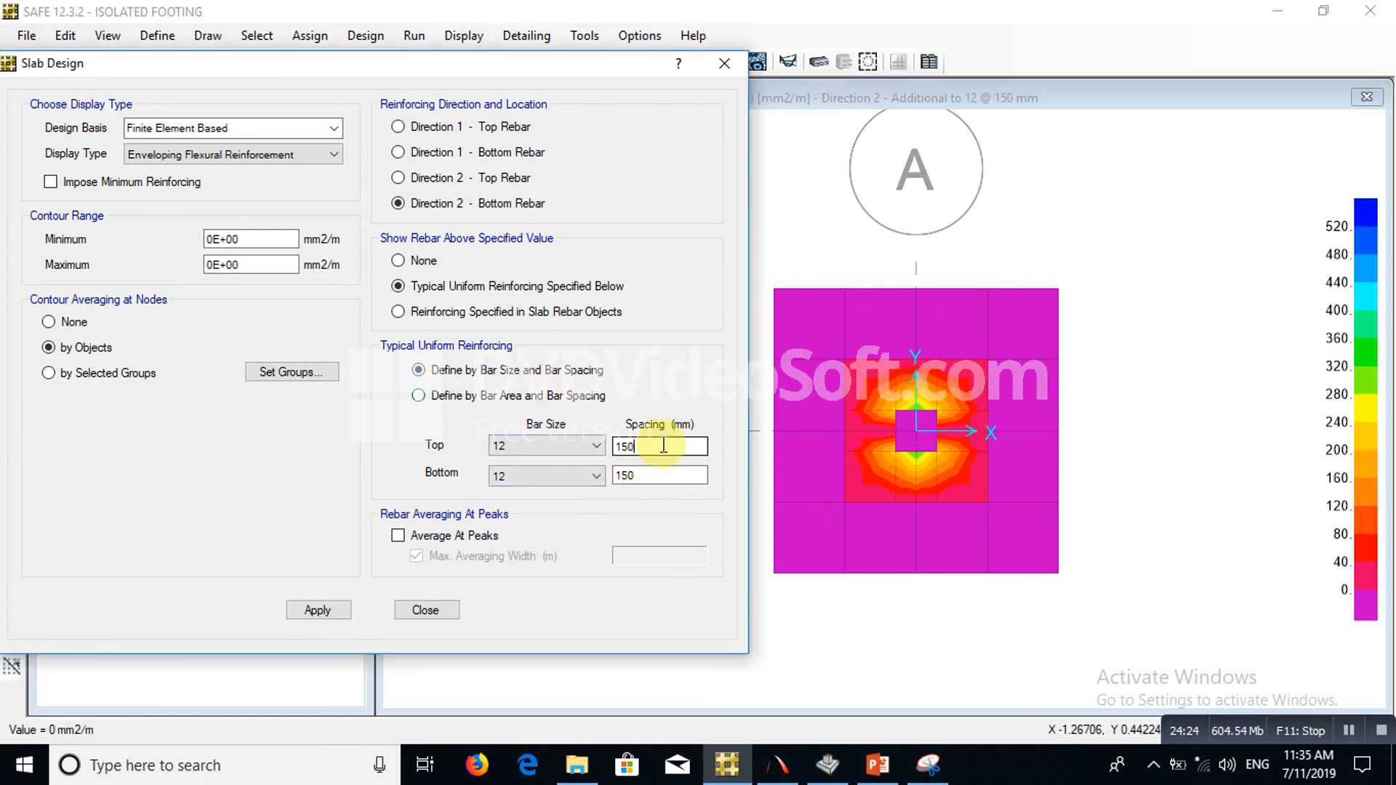
click(560, 447)
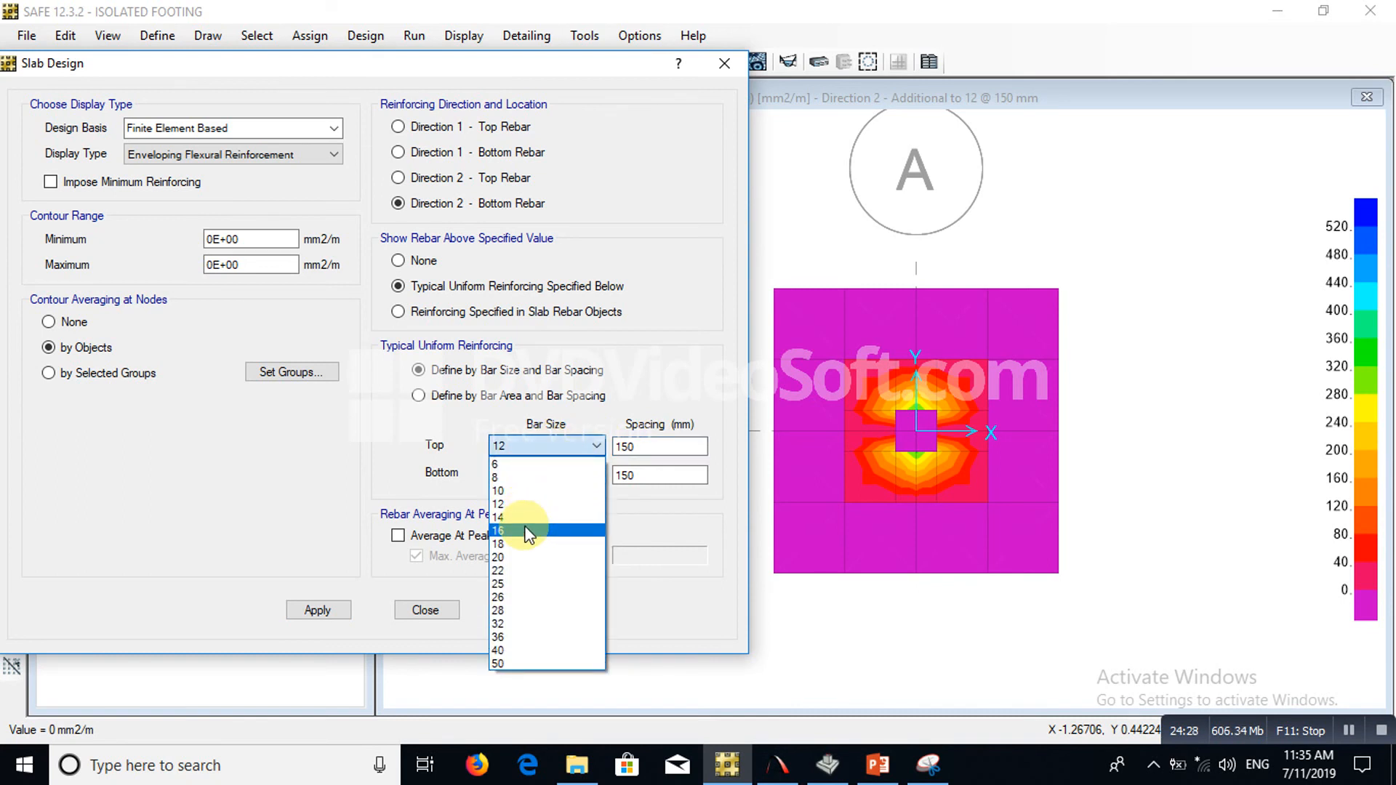
click(527, 535)
click(546, 476)
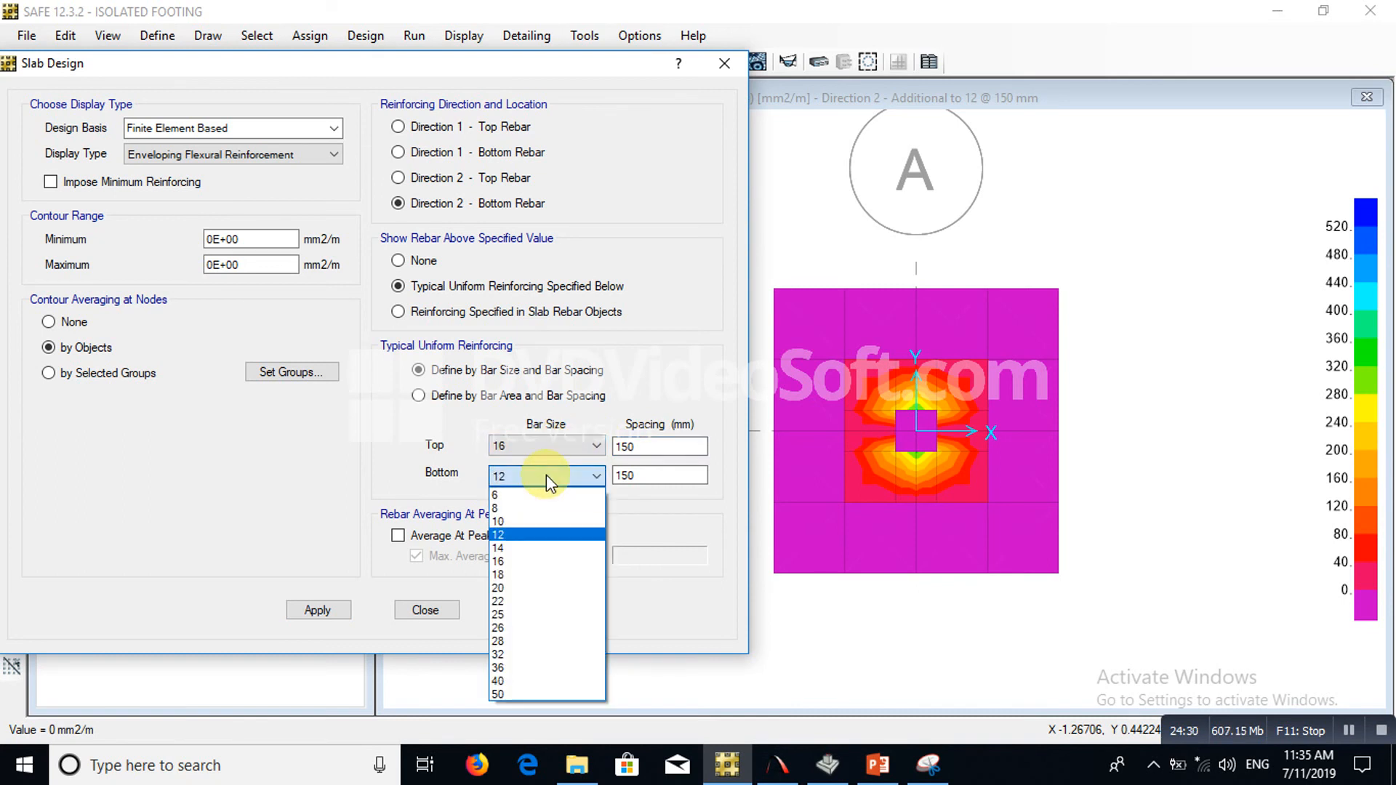
click(538, 562)
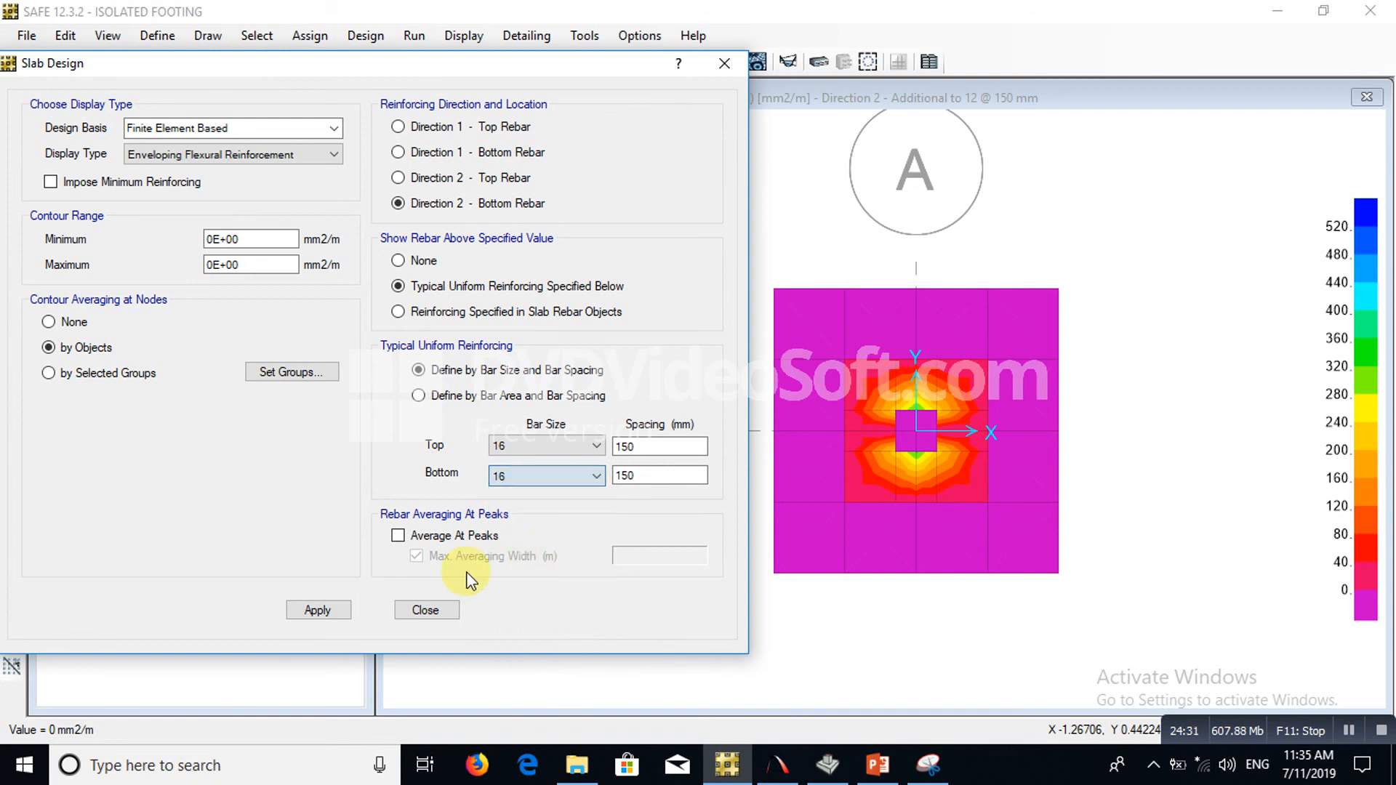
click(317, 611)
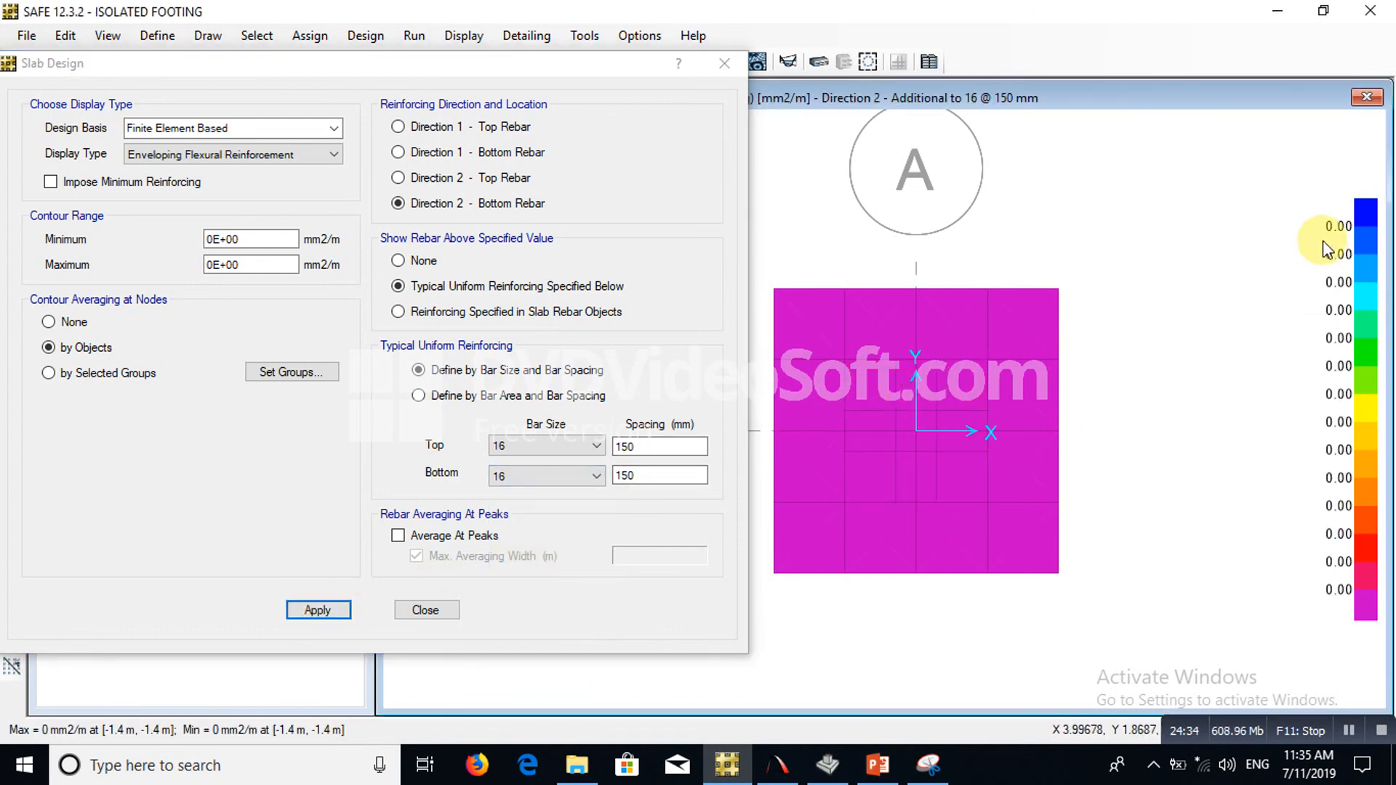
click(981, 426)
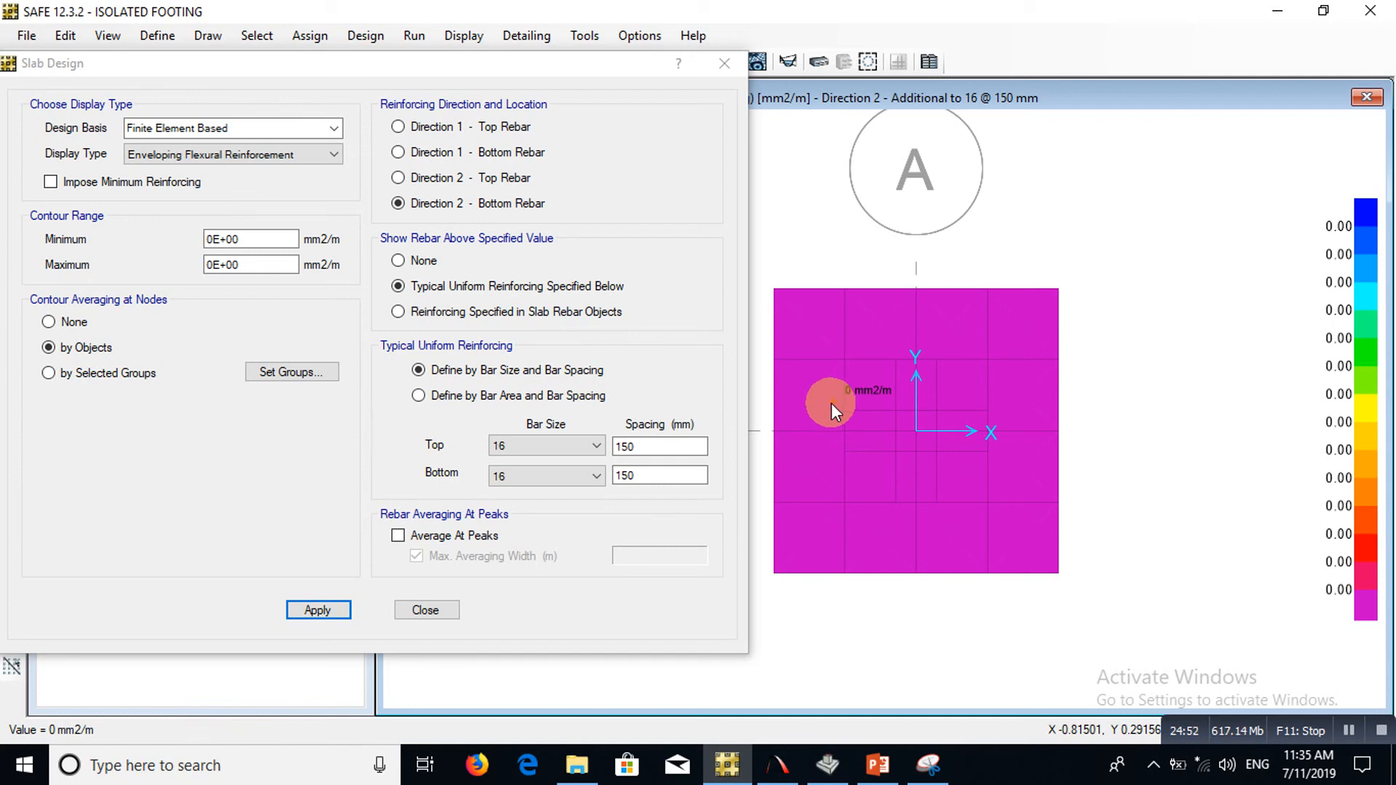
Close the slab design settings, keeping the rebar contours in plan, and save the footing model
click(425, 610)
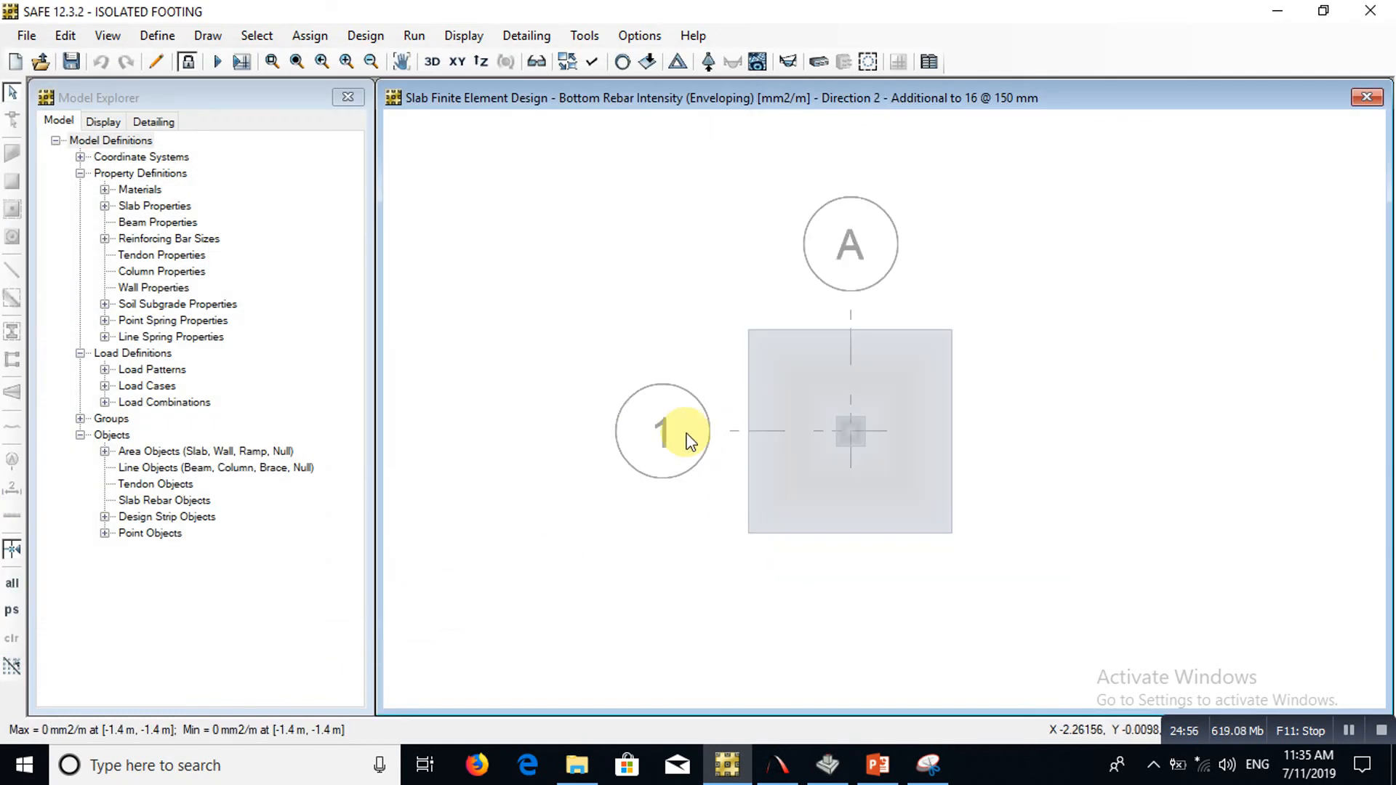
scroll(693, 459, down, 1)
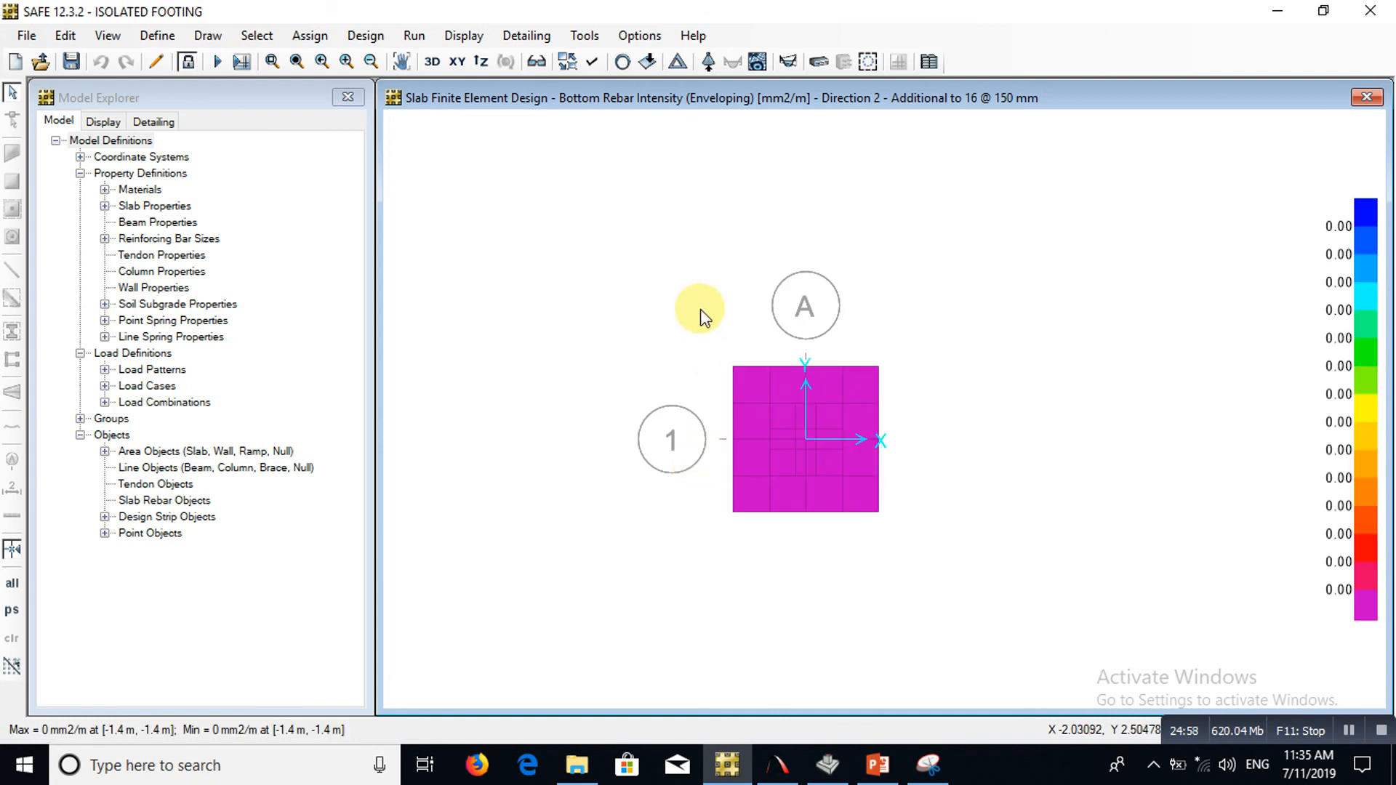
click(70, 64)
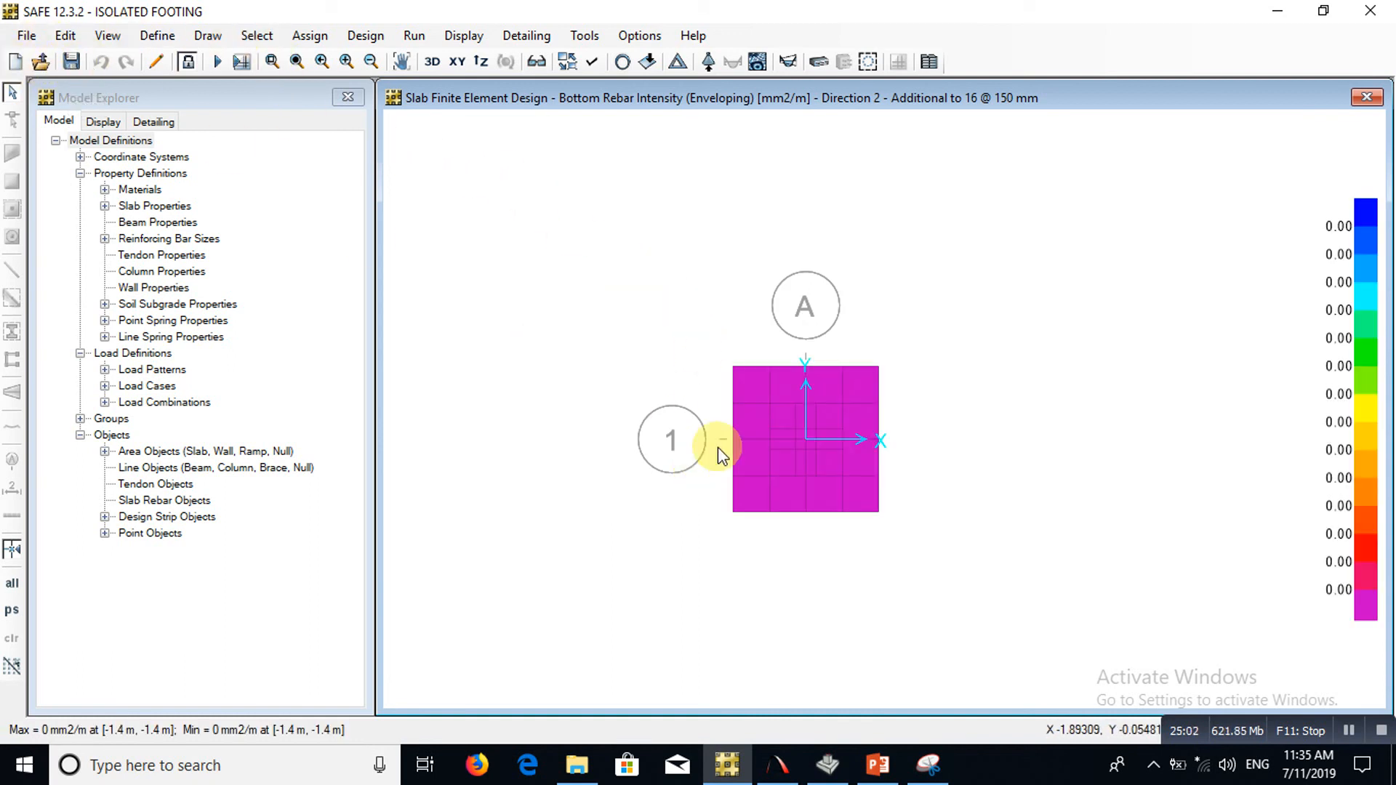
click(1349, 736)
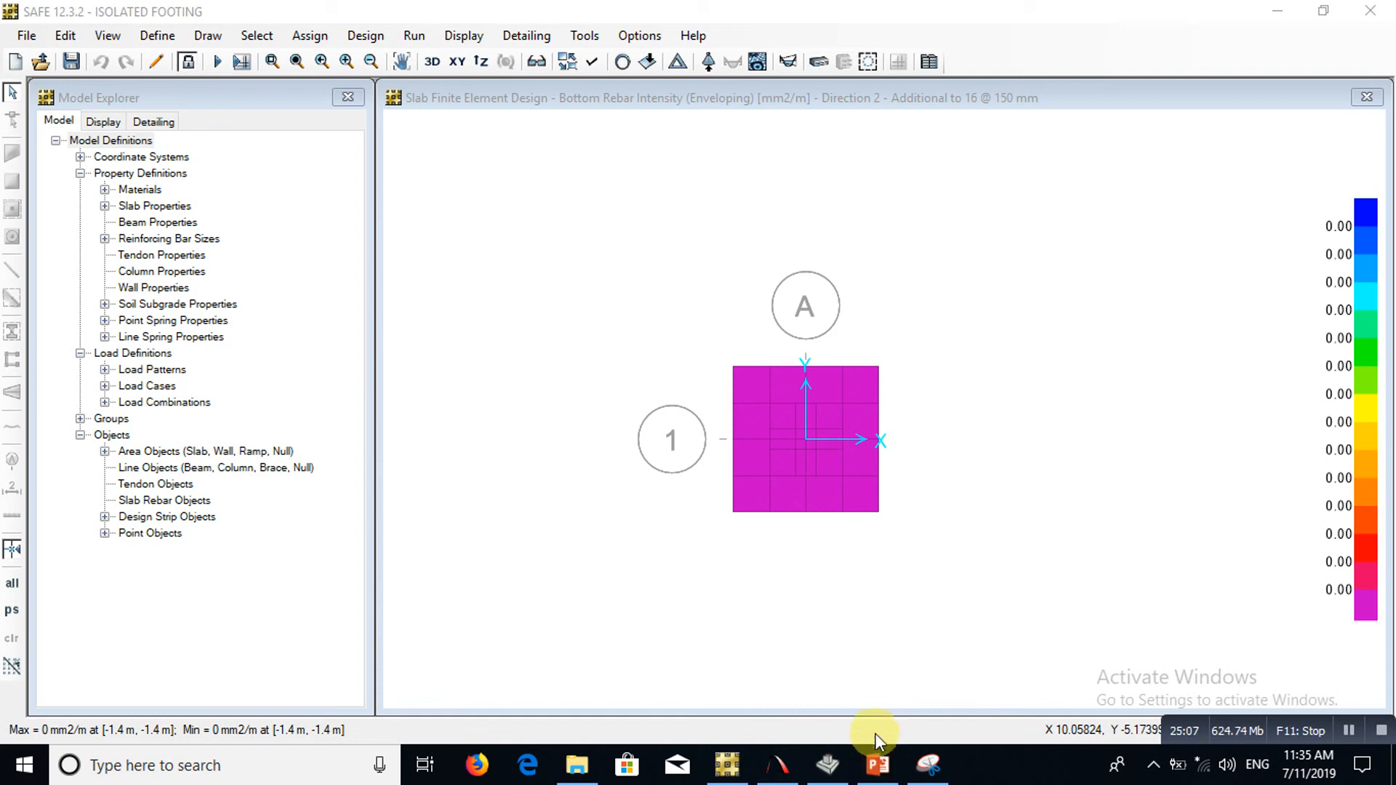
Switch to the ISOLATED FOOTING presentation in PowerPoint and play the slide show from the current slide to the closing slide
click(879, 763)
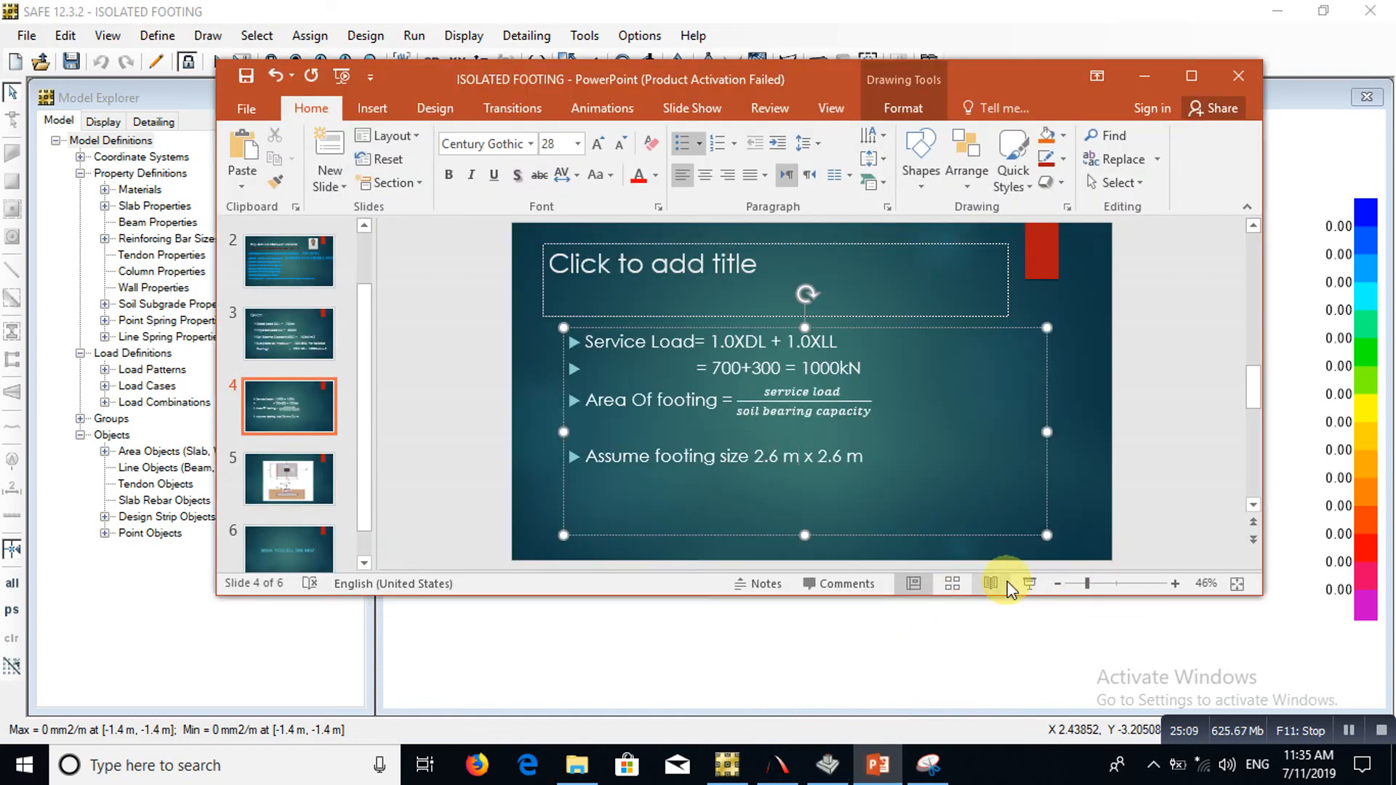
click(1029, 584)
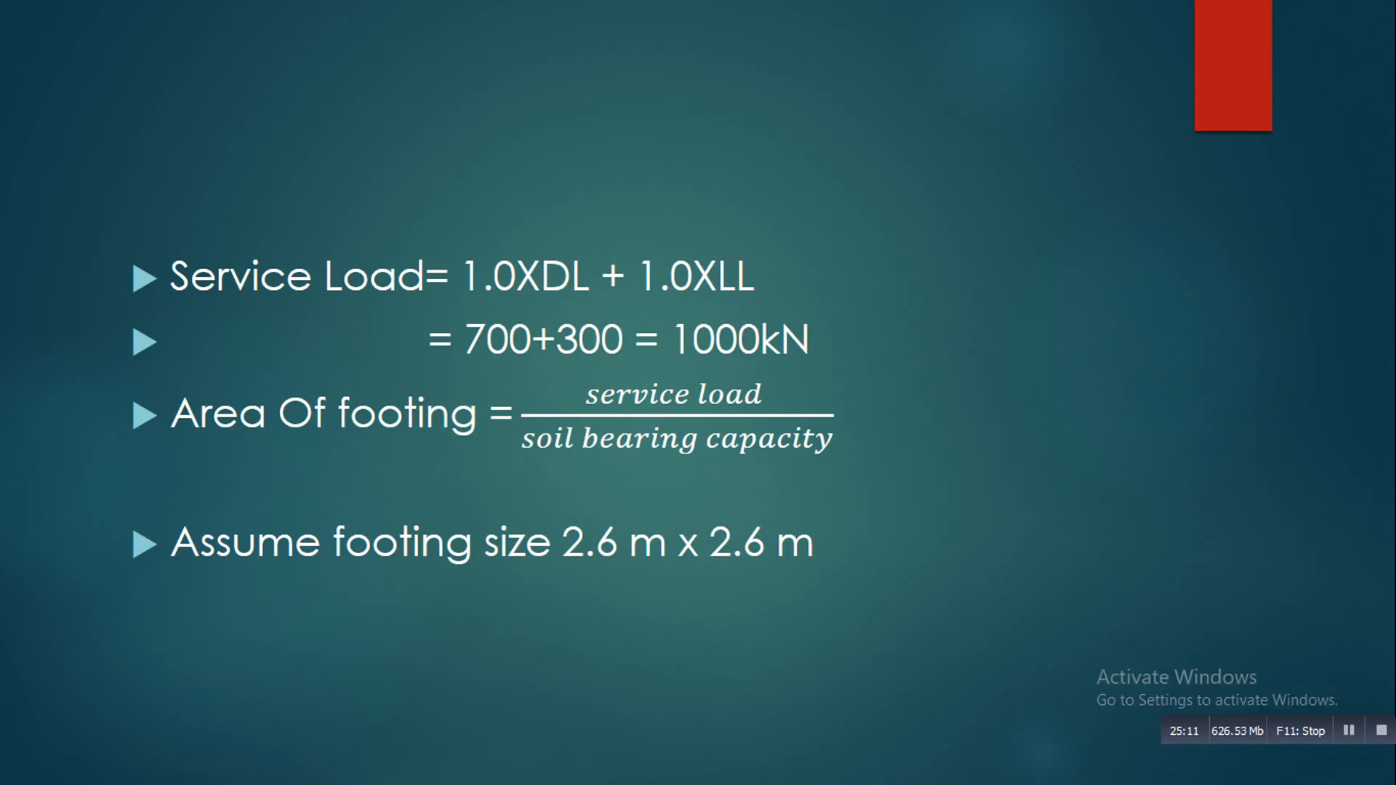
key(Right)
key(Right)
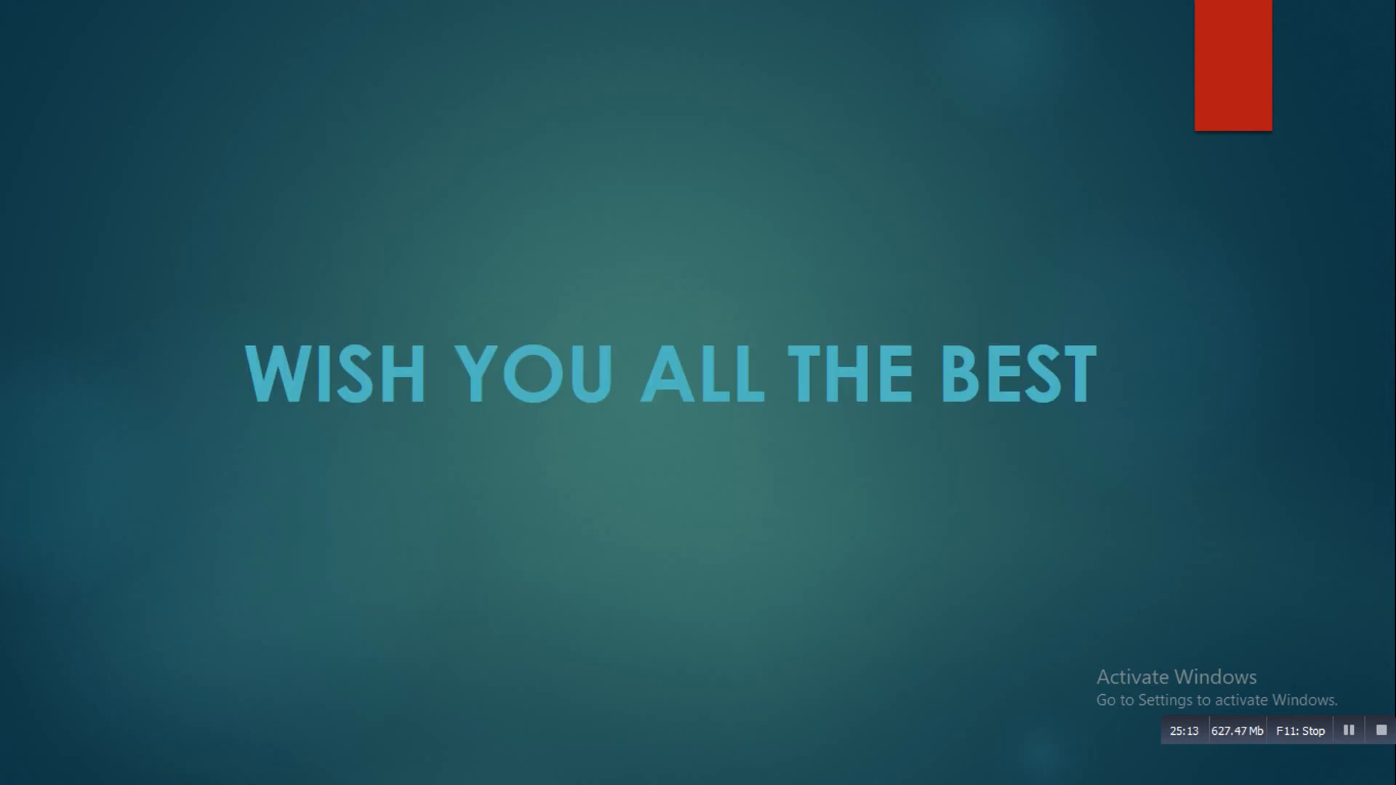